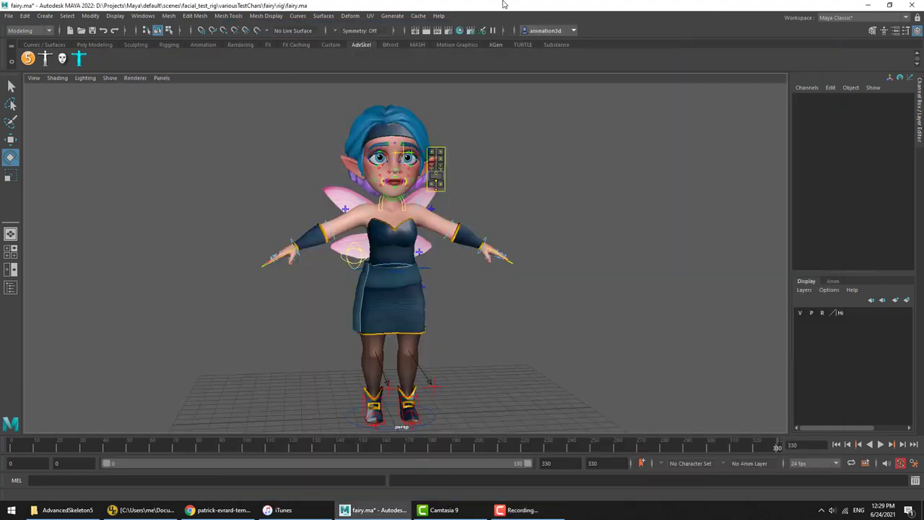
Step: Examine the fairy character's body, wings and rig controls from several angles
mouse_move(426, 227)
alt+mouse_down()
mouse_move(491, 169)
mouse_move(417, 235)
alt+mouse_up()
alt+right_drag(491, 232, 551, 231)
alt+middle_drag(551, 231, 551, 306)
alt+drag(553, 305, 521, 304)
alt+middle_drag(521, 304, 506, 227)
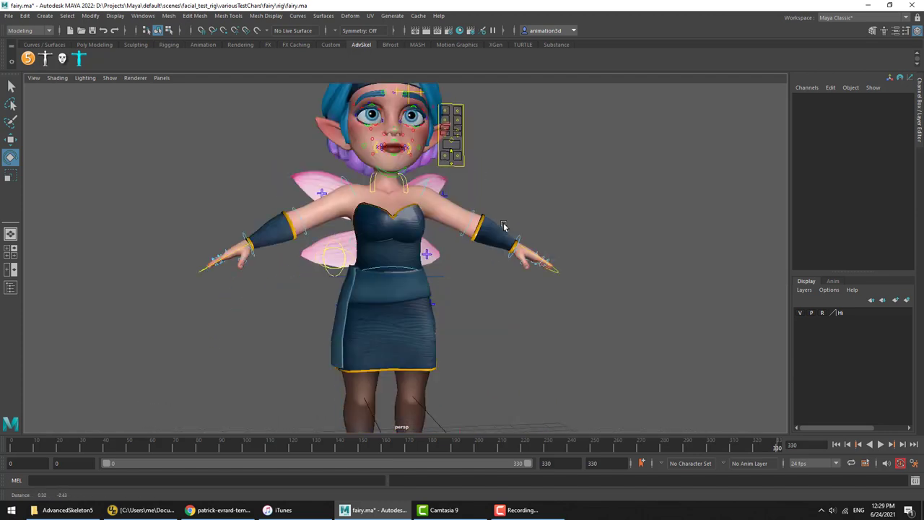
alt+drag(506, 226, 493, 248)
alt+middle_drag(493, 248, 496, 278)
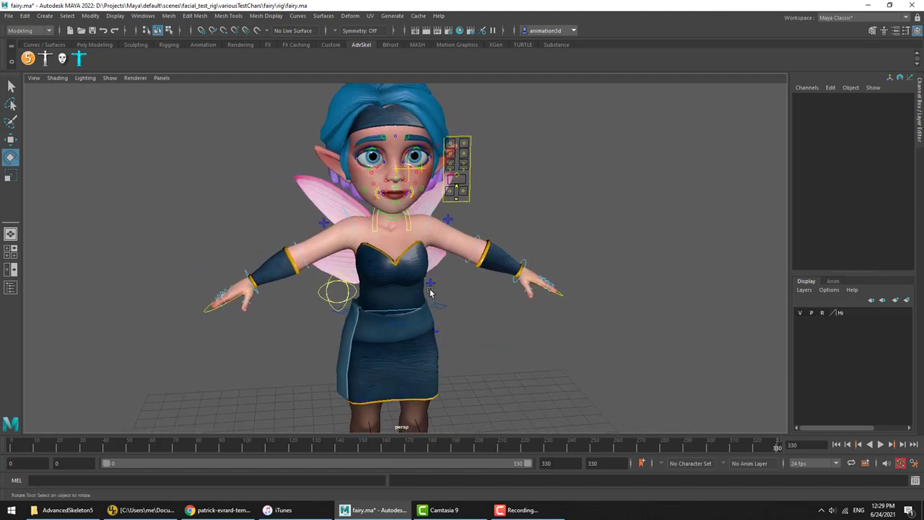
Step: Try rotating the control near the character's shoulder and wing, and undo the rotation
click(343, 214)
drag(346, 215, 412, 155)
key(ctrl+z)
Step: Try the Happy attribute of the facial emotions control and clear the selection
alt+middle_drag(483, 205, 494, 262)
alt+right_drag(495, 261, 679, 260)
click(527, 261)
click(871, 106)
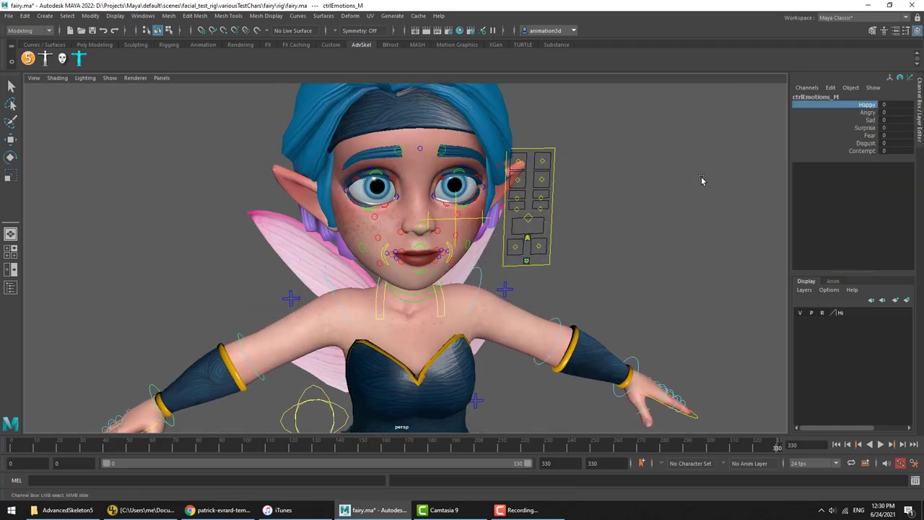
middle_drag(589, 247, 582, 275)
alt+drag(582, 275, 572, 270)
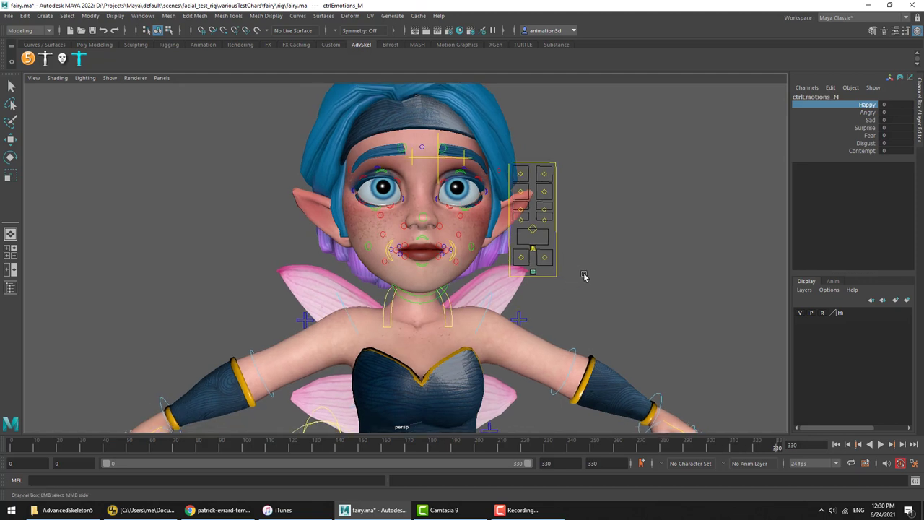
mouse_move(557, 274)
alt+mouse_down()
mouse_move(537, 262)
mouse_move(549, 287)
alt+mouse_up()
click(646, 200)
key(e)
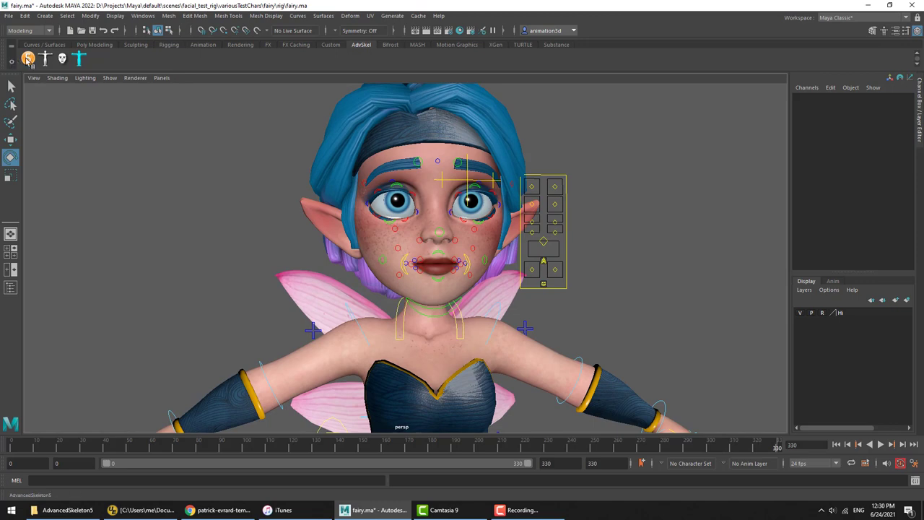
Step: Open AdvancedSkeleton's face build tools and toggle the face rig to its fit setup
click(27, 58)
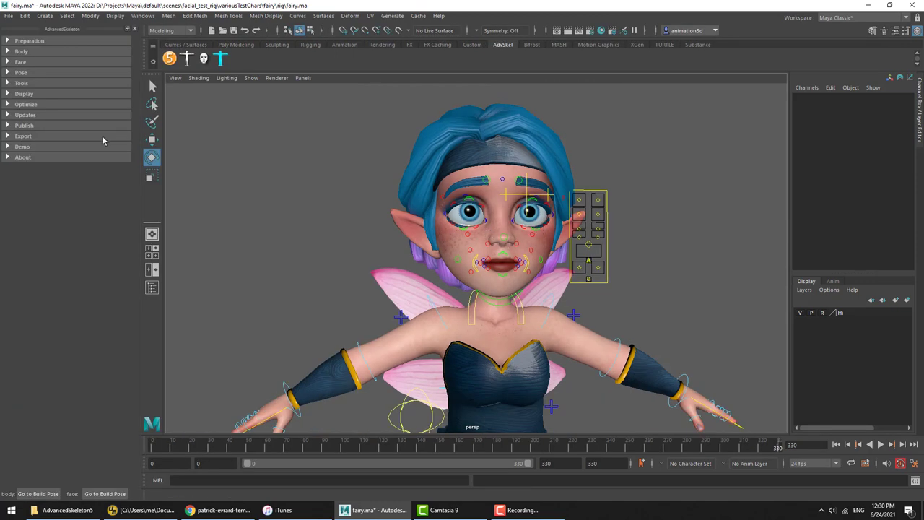
click(21, 62)
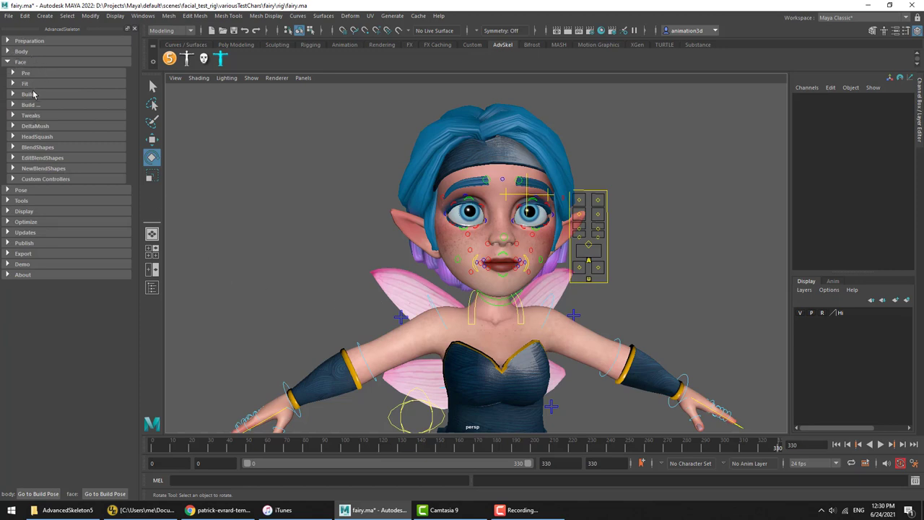
click(29, 94)
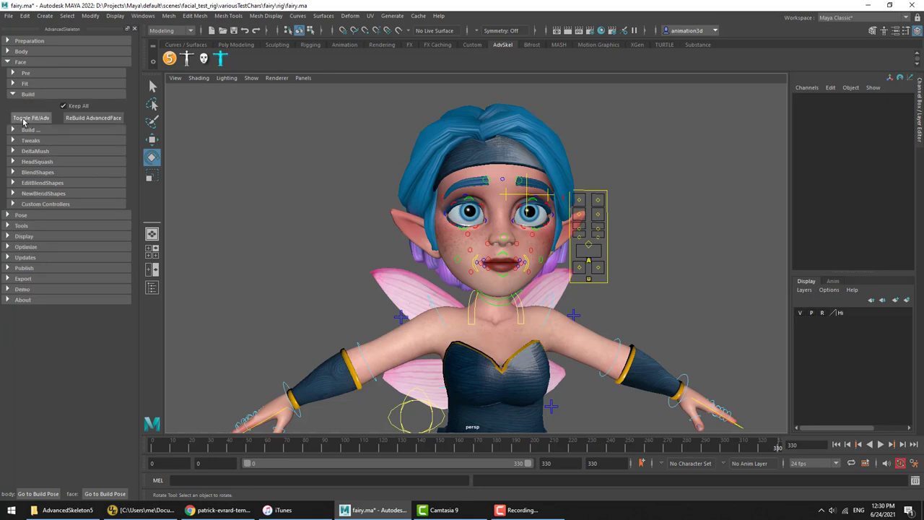
click(31, 119)
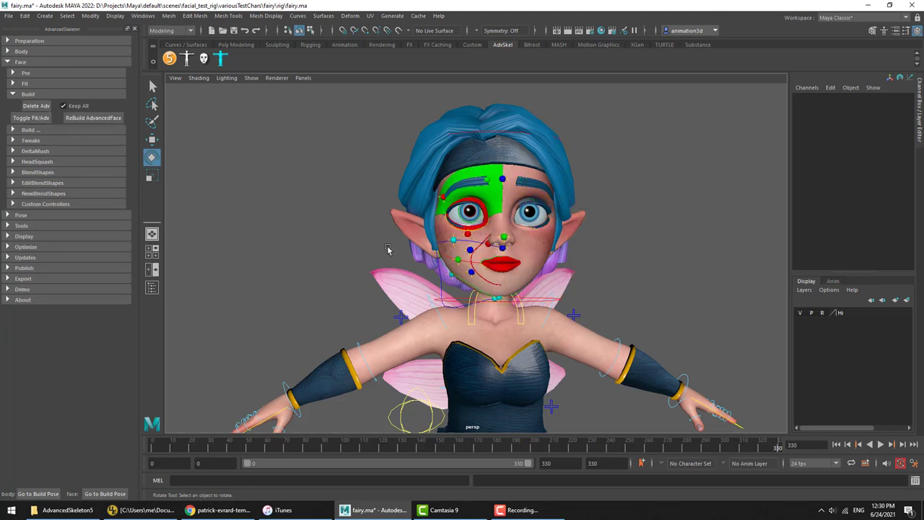
Step: Delete the existing advanced face rig with Delete Adv, keeping Keep All enabled
scroll(556, 263, up, 3)
scroll(556, 262, up, 2)
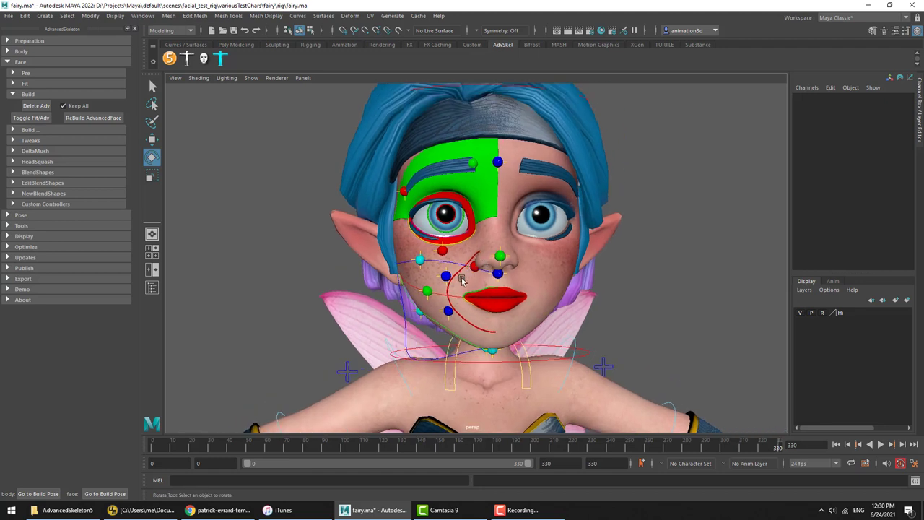
click(36, 107)
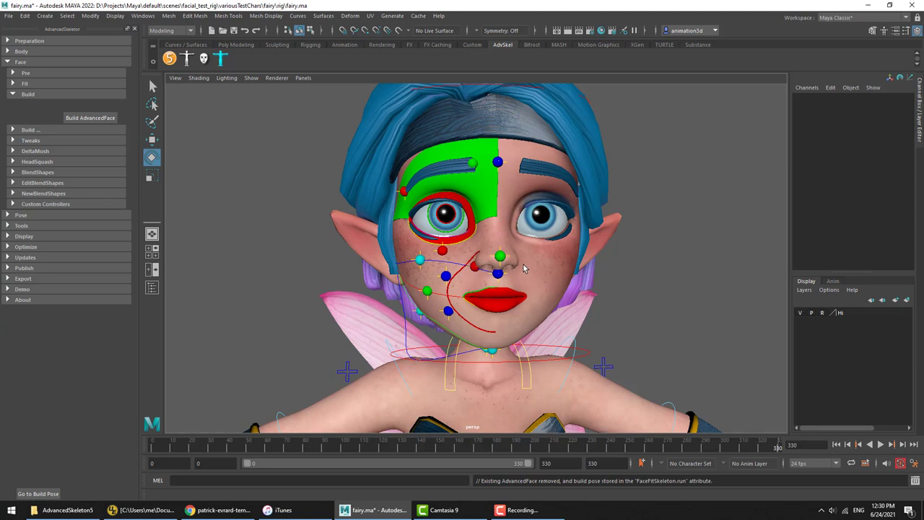
Step: Delete the FaceGroup node under Group from the Outliner to remove the face fit setup
key(shift+o)
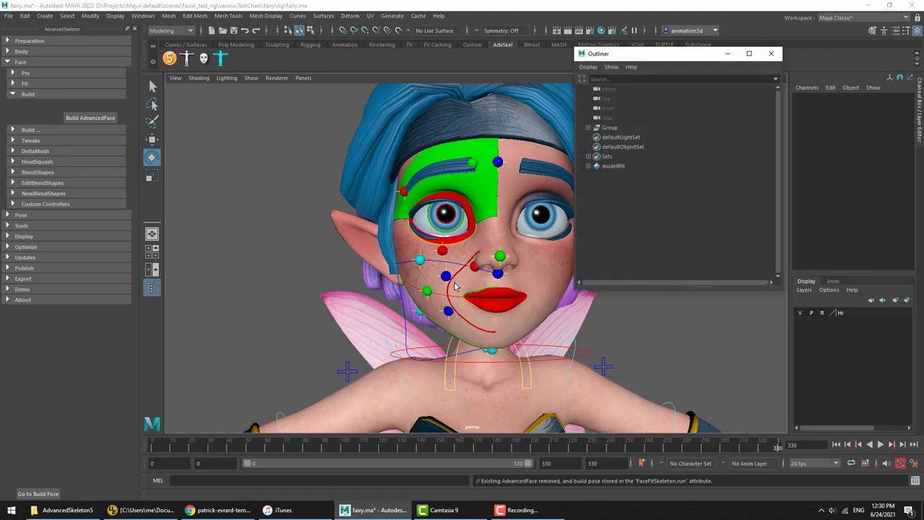
alt+middle_drag(469, 247, 442, 264)
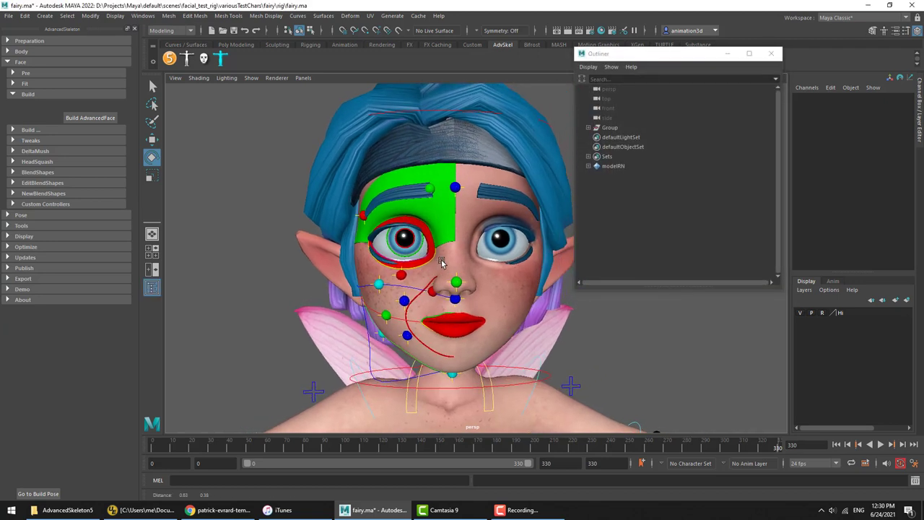
alt+right_drag(442, 264, 395, 336)
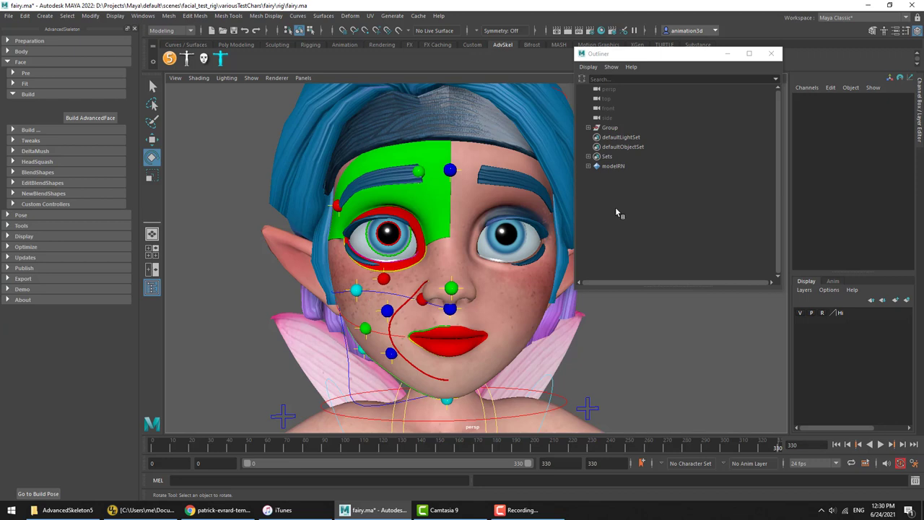
click(588, 127)
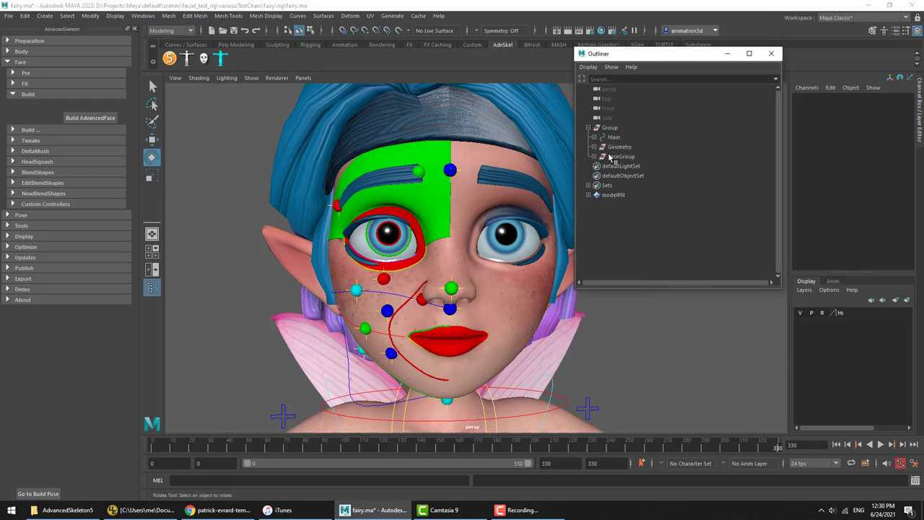
click(612, 156)
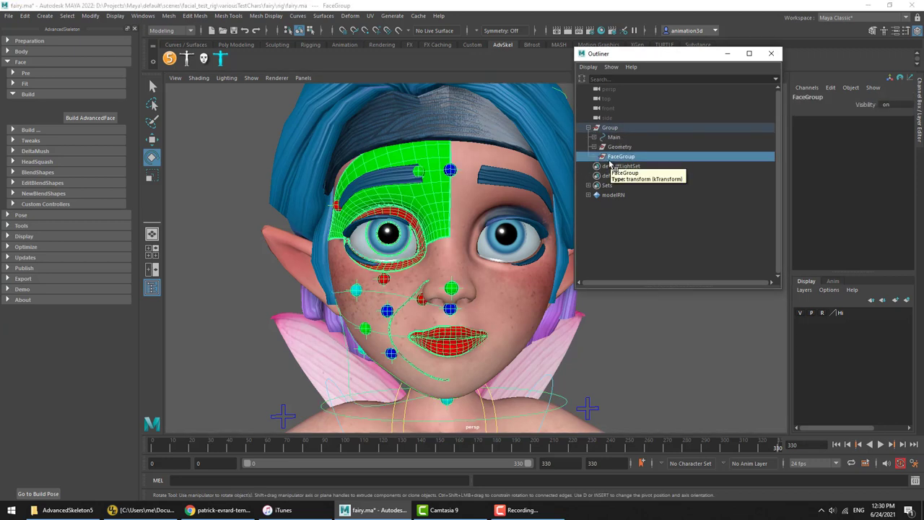
key(Delete)
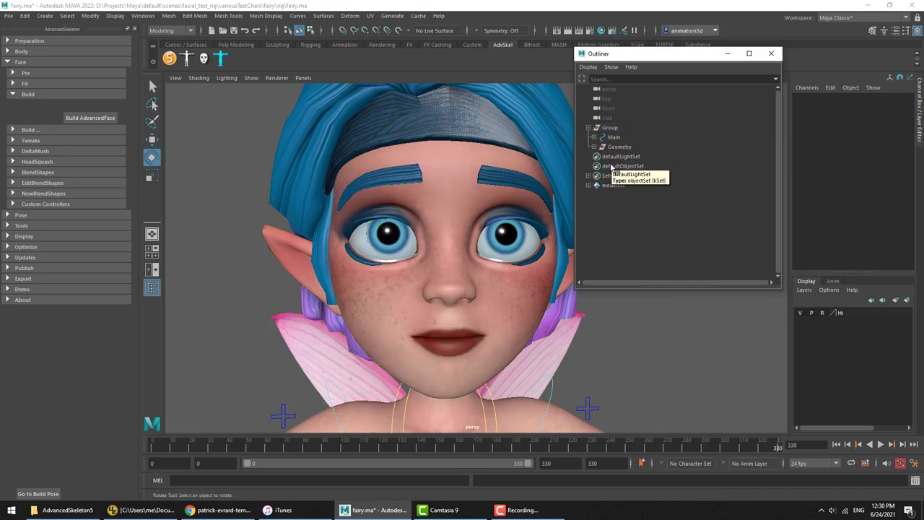
click(728, 54)
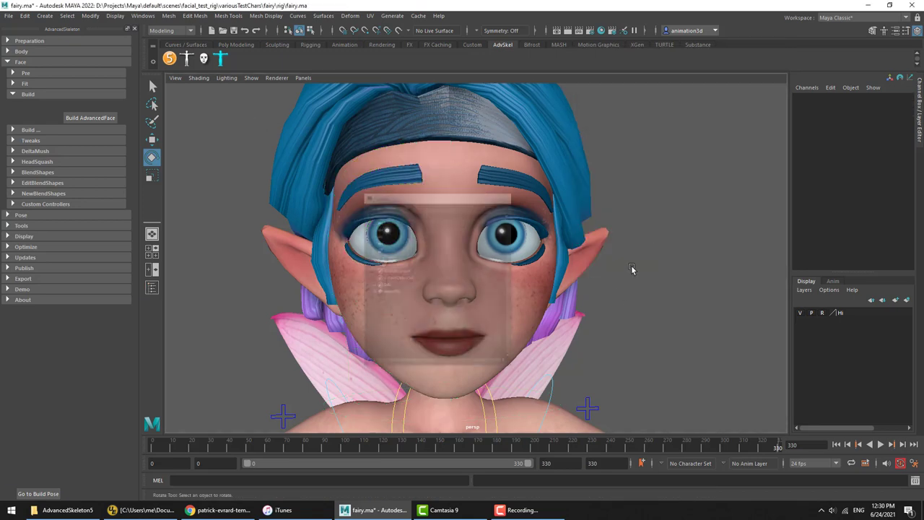
Step: Test the body rig by rotating the character's right shoulder FK control, and undo the rotation
scroll(631, 268, down, 10)
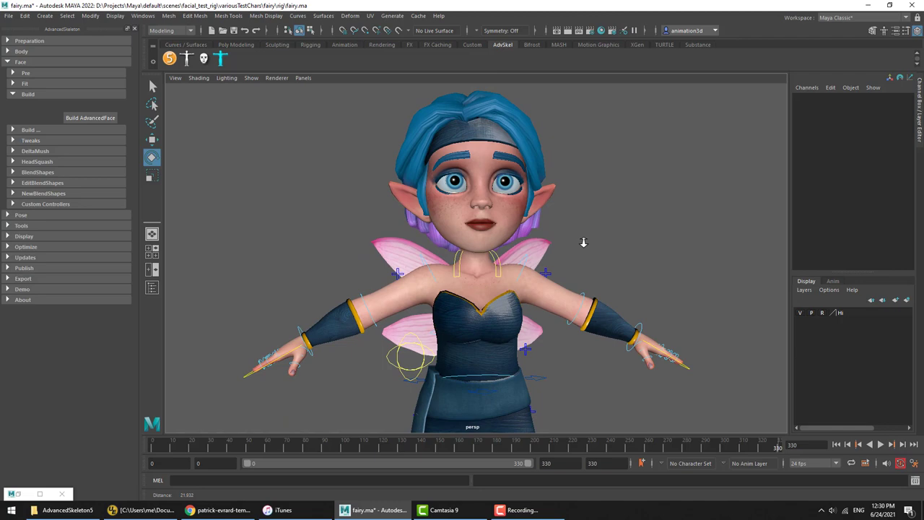
scroll(583, 242, up, 10)
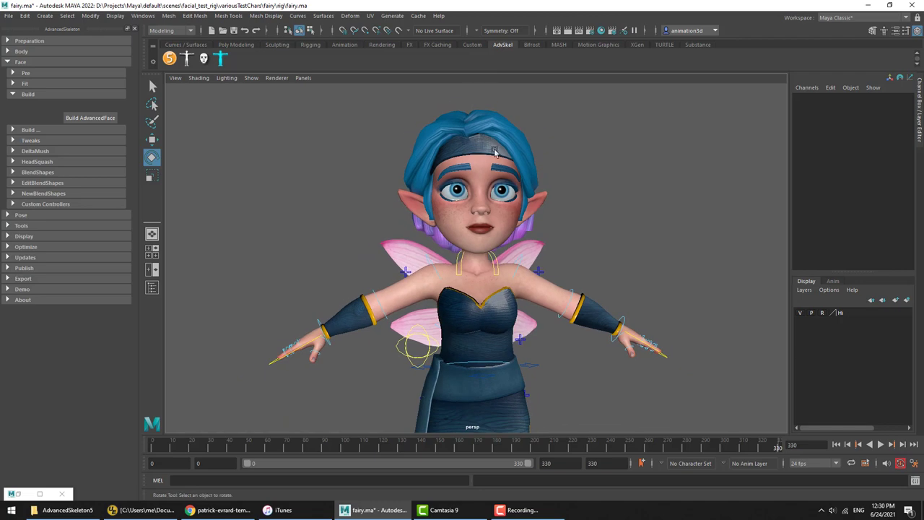
scroll(680, 214, down, 10)
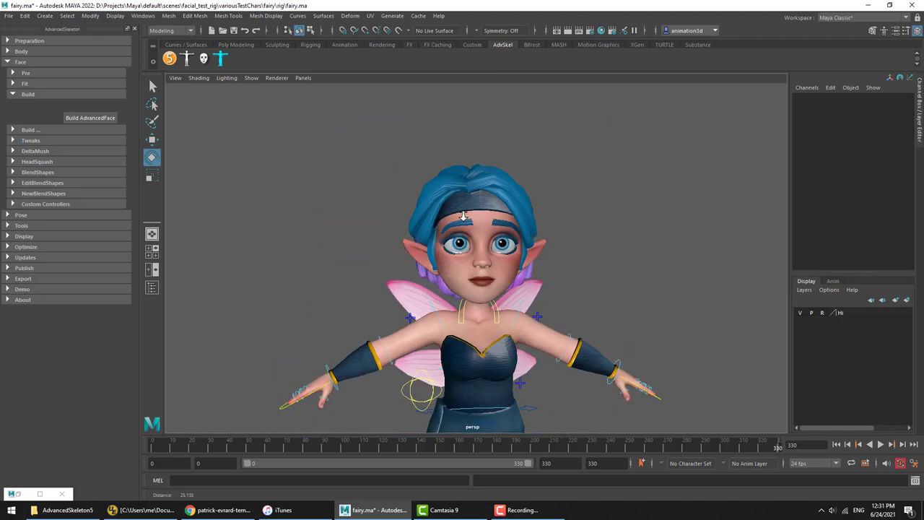
alt+drag(463, 217, 498, 206)
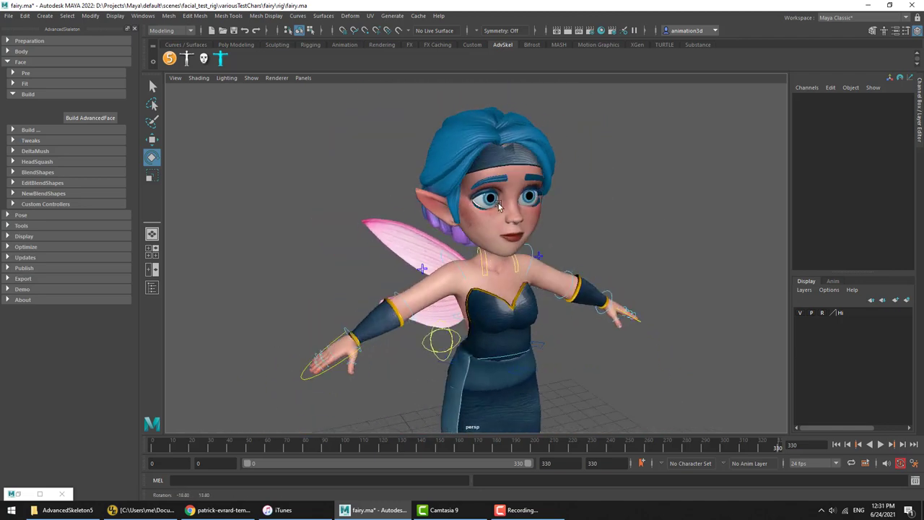
click(458, 249)
drag(459, 236, 426, 265)
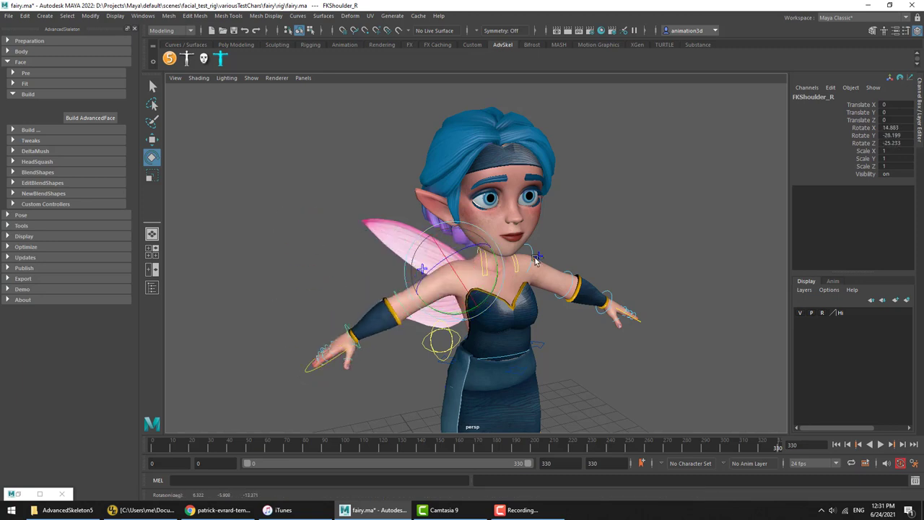
key(ctrl+z)
key(ctrl+z)
Step: Collapse AdvancedSkeleton's face Build section and expand the Pre section for the face selections
alt+drag(505, 252, 472, 247)
alt+right_drag(472, 248, 579, 257)
scroll(577, 257, up, 6)
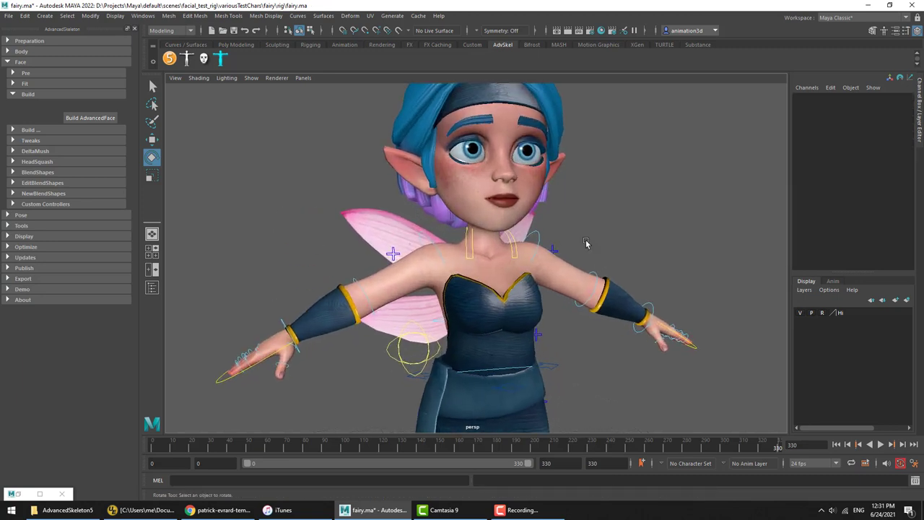
click(46, 93)
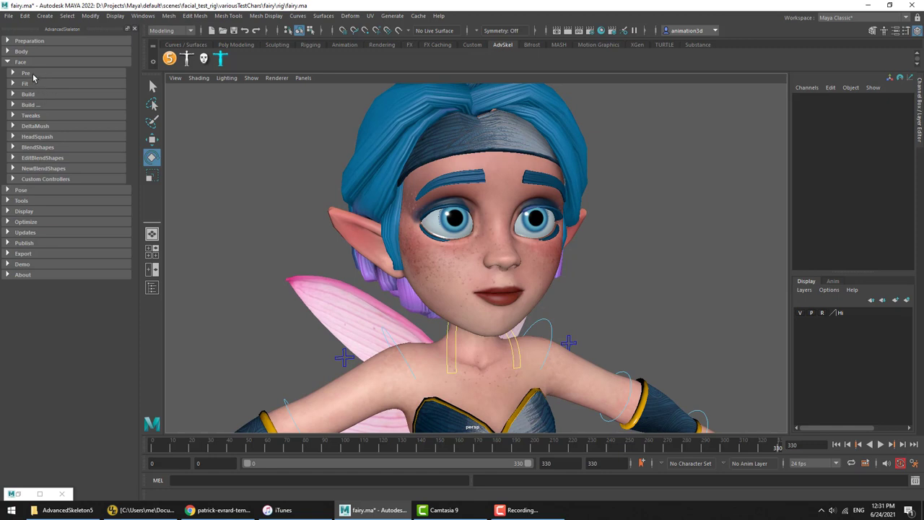
click(26, 73)
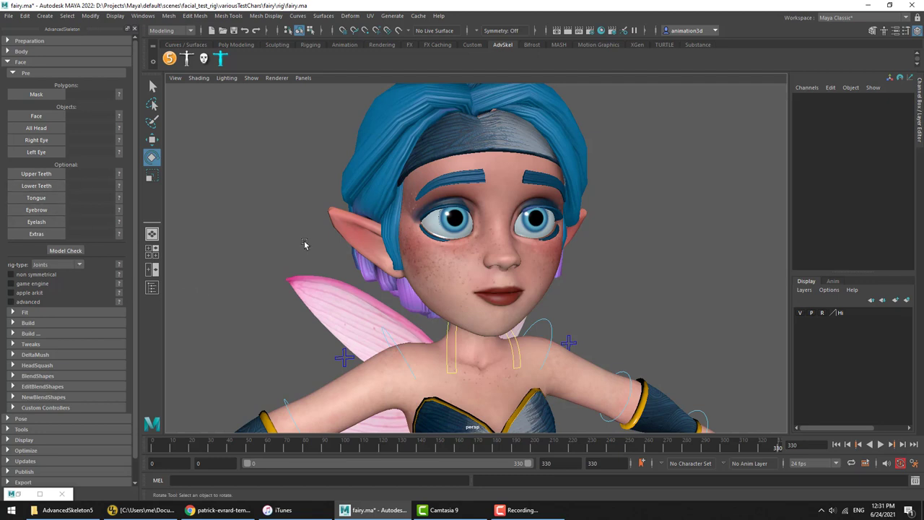
Step: View the help image for the Mask polygon selection and close it
click(42, 96)
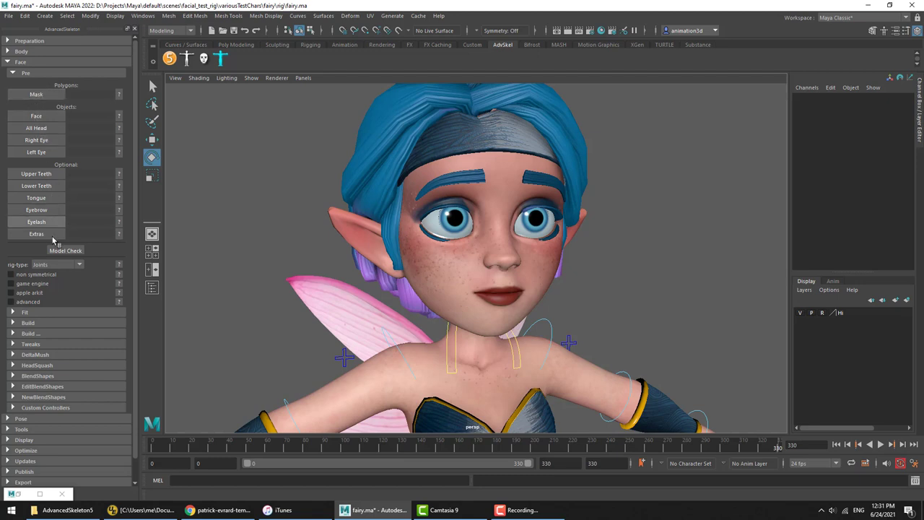
click(55, 96)
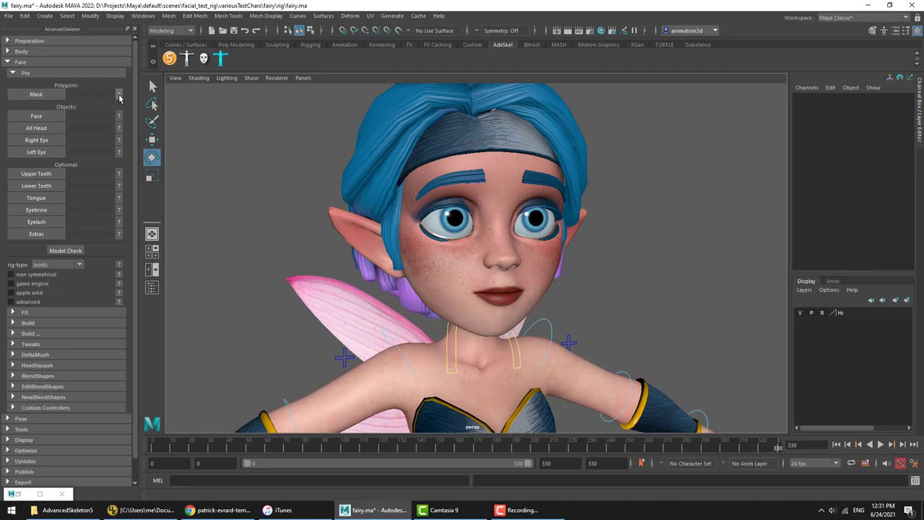
click(119, 96)
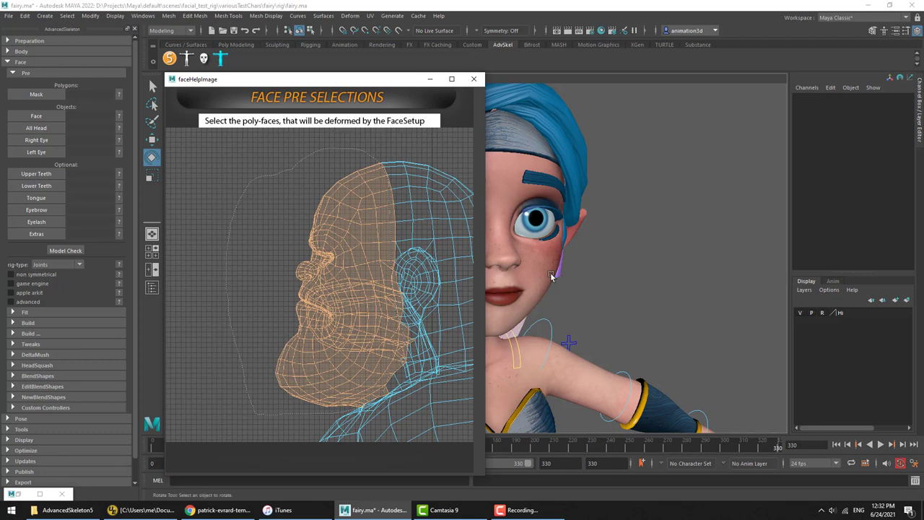
click(475, 78)
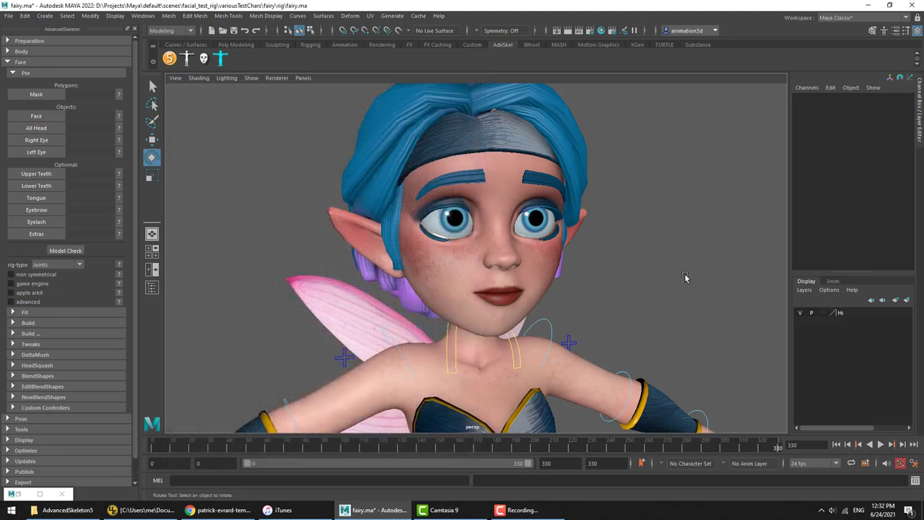
Step: Select the character's body mesh and show its head close up in the side view
click(546, 282)
key(space)
key(space)
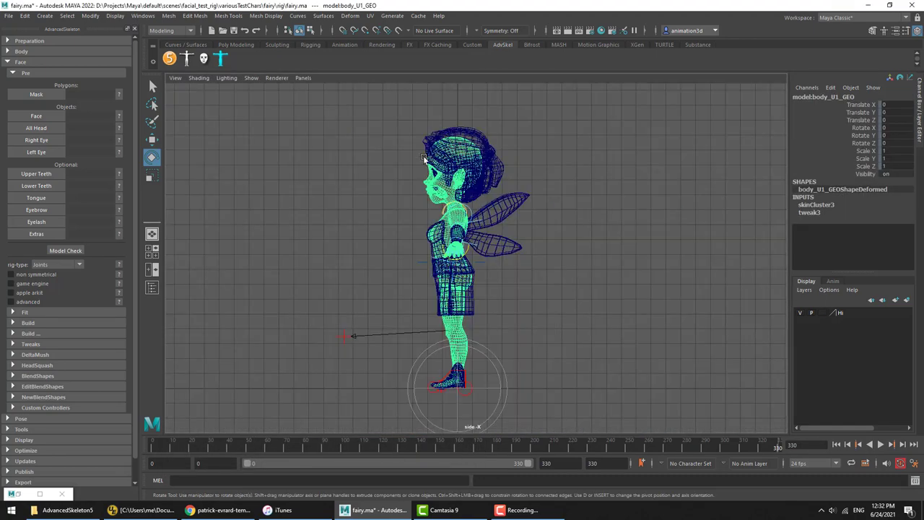
scroll(522, 233, up, 5)
scroll(521, 233, down, 3)
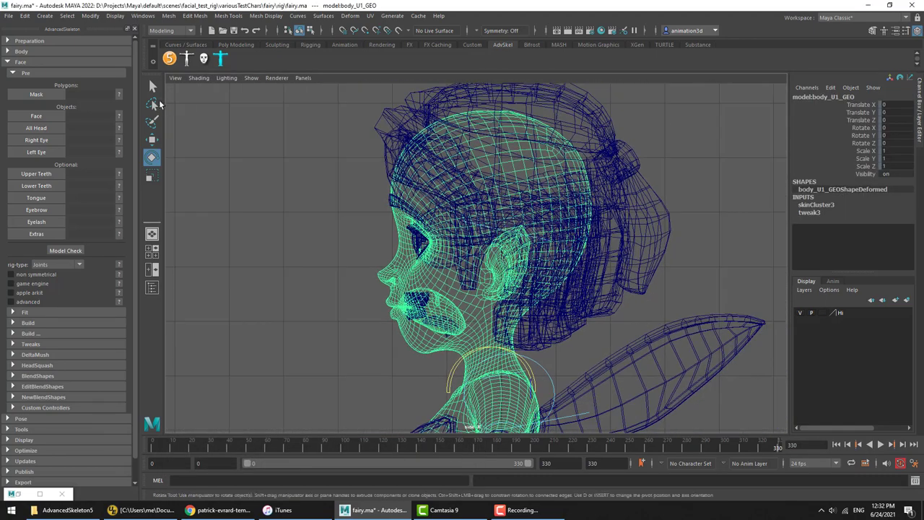
Step: Lasso-select the polygon faces on the front of the character's head, from the upper forehead past the cheek to the neck
key(q)
right_click(408, 266)
right_drag(406, 264, 402, 246)
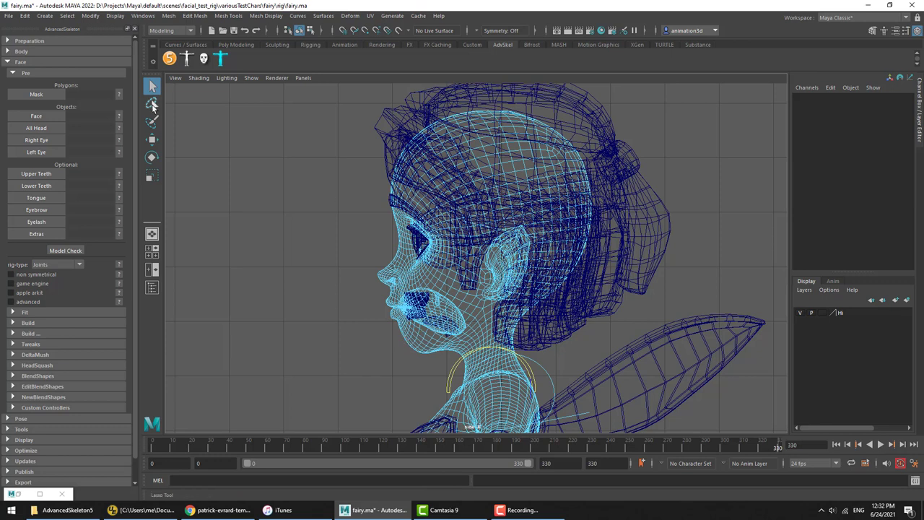
click(152, 105)
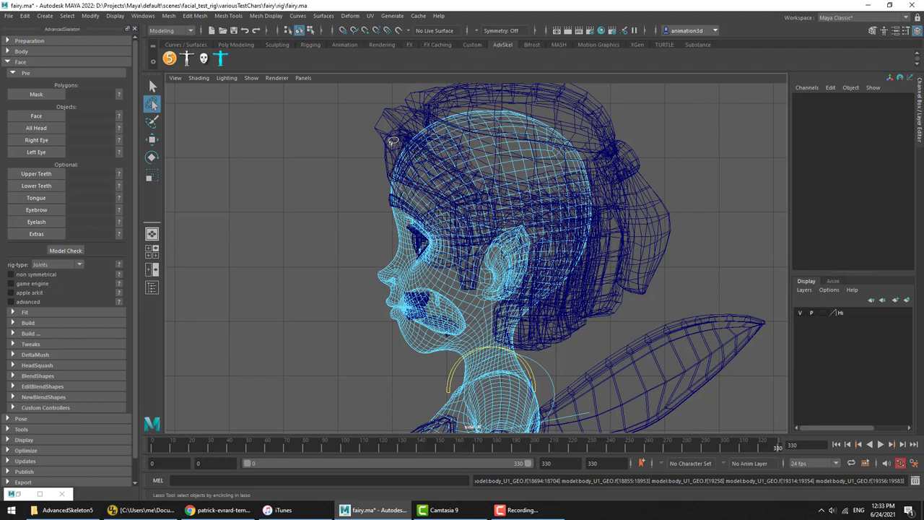
mouse_move(383, 146)
mouse_down()
mouse_move(397, 133)
mouse_move(435, 136)
mouse_move(478, 227)
mouse_move(488, 293)
mouse_up()
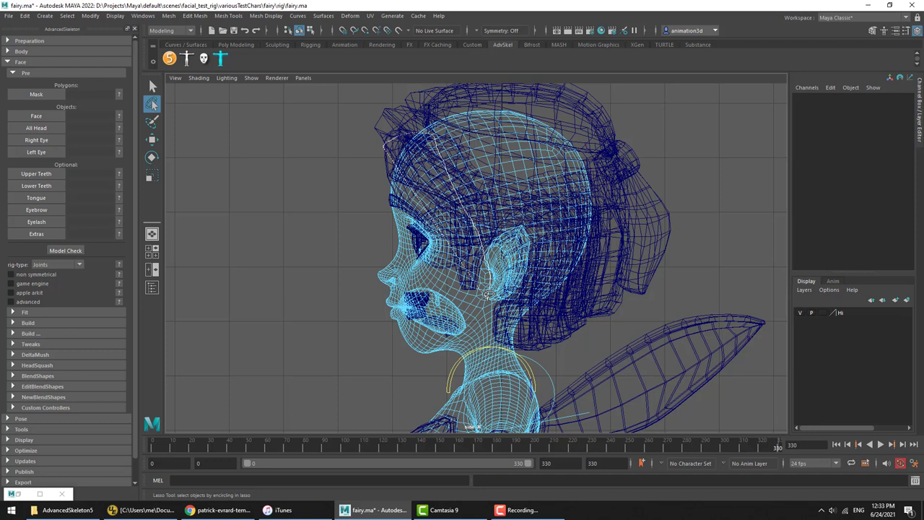
mouse_move(488, 295)
mouse_down()
mouse_move(494, 341)
mouse_move(478, 358)
mouse_move(437, 372)
mouse_move(345, 364)
mouse_move(327, 315)
mouse_up()
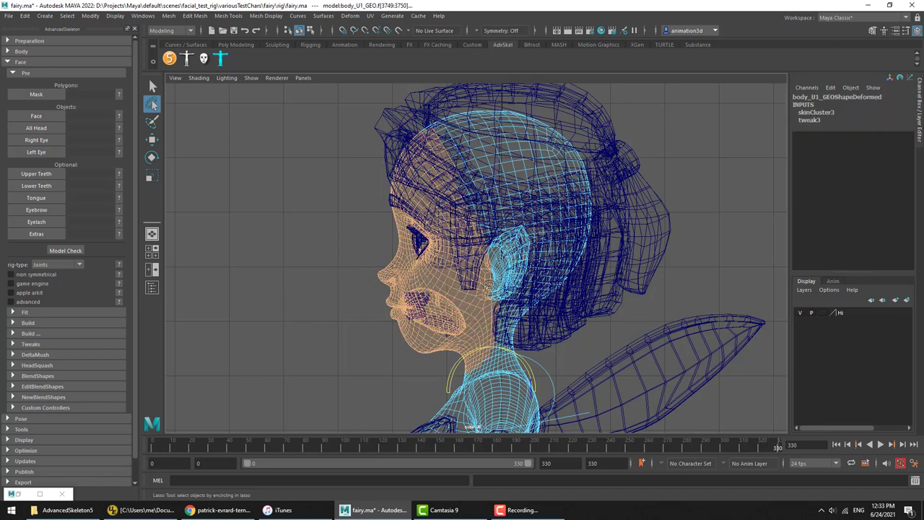
Step: Check the selected faces in front of the ear and store them as the Mask polygons
alt+middle_drag(489, 286, 515, 288)
scroll(514, 288, up, 1)
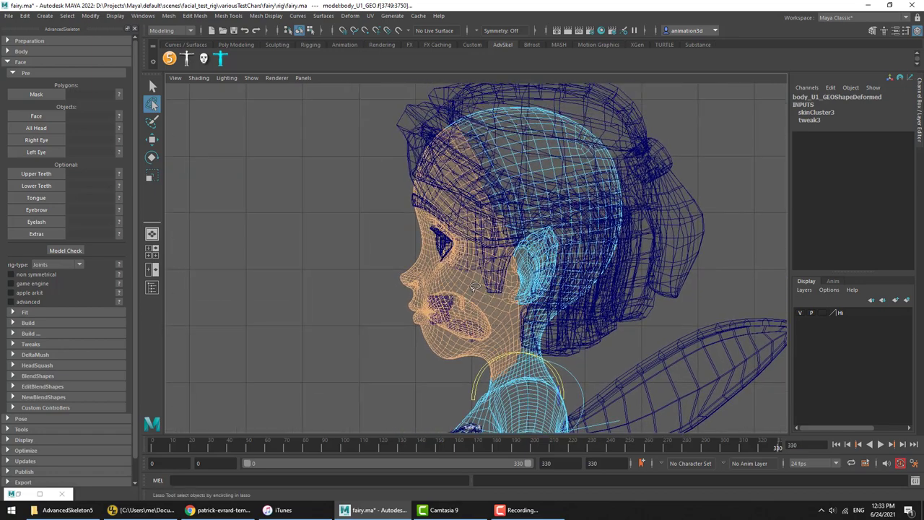
scroll(491, 302, up, 3)
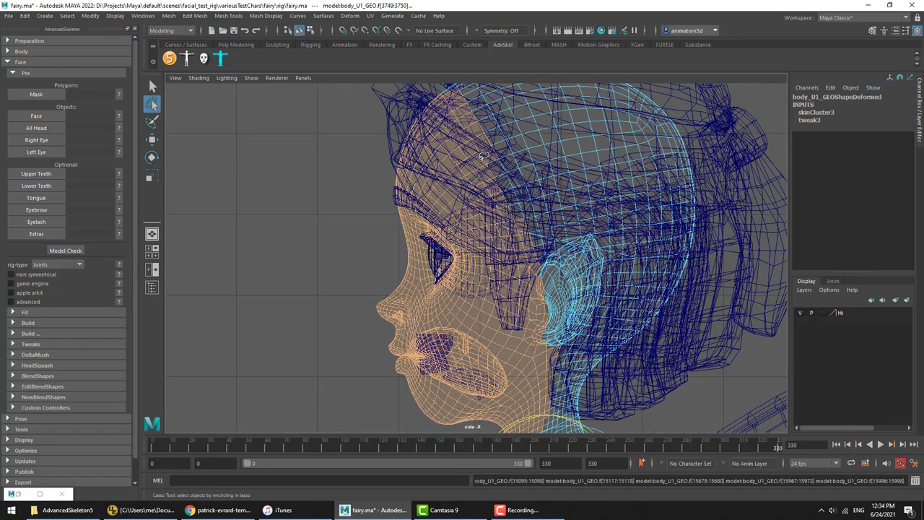
mouse_move(484, 156)
shift+mouse_down()
mouse_move(505, 162)
mouse_move(523, 195)
mouse_move(512, 240)
mouse_move(489, 218)
shift+mouse_up()
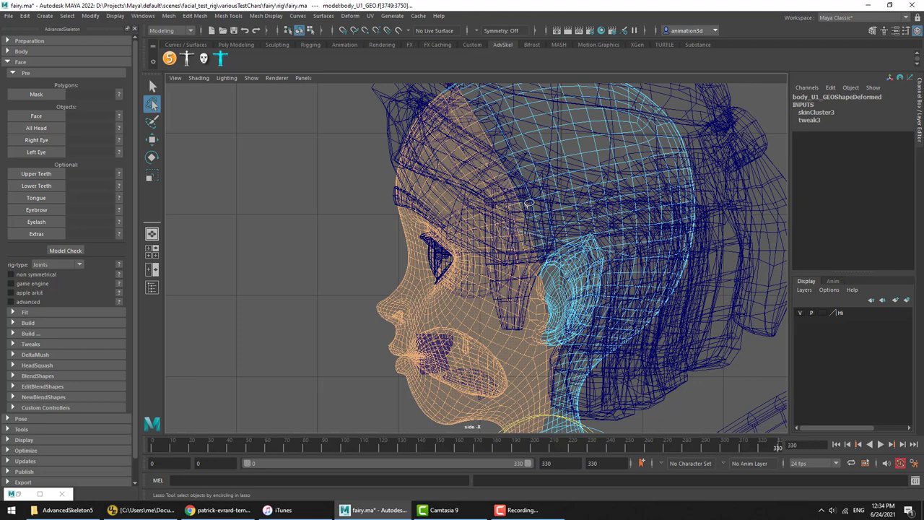
alt+middle_drag(532, 262, 530, 220)
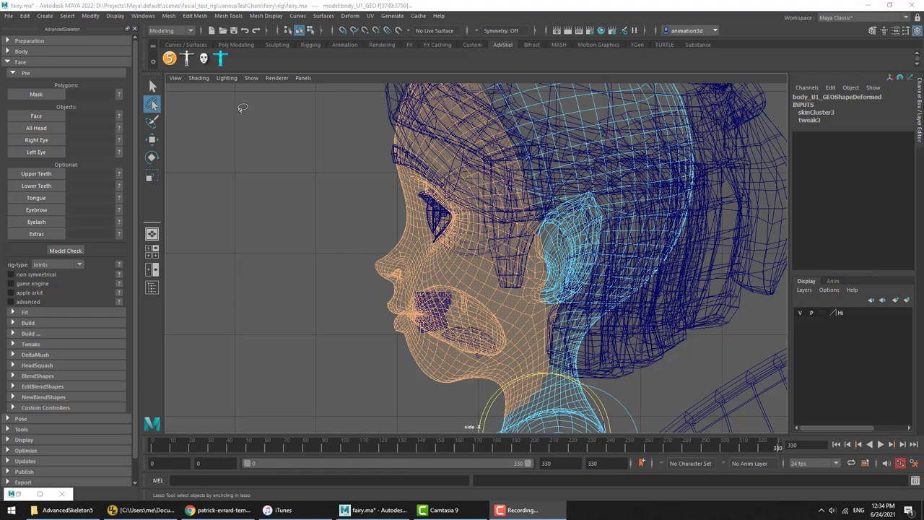
click(44, 94)
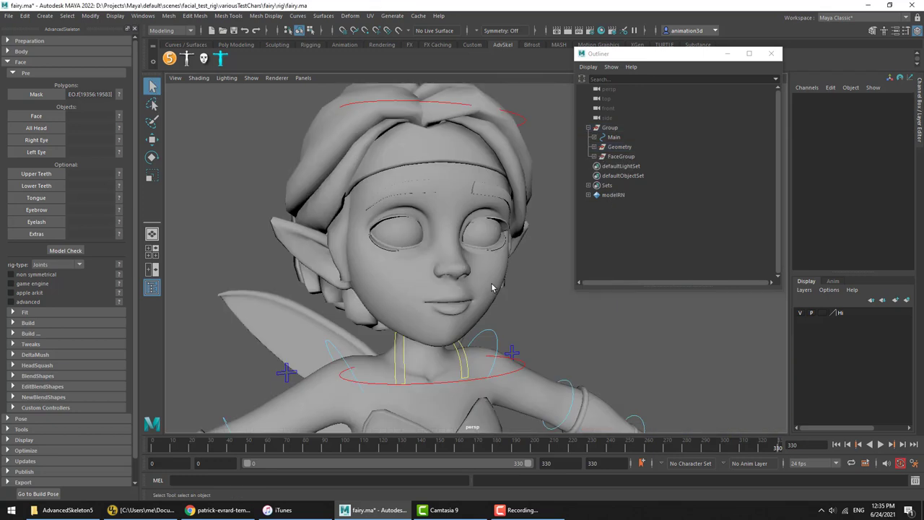
Step: Set all meshes in the Geometry group to unsmoothed display and clear the selection
click(492, 287)
click(624, 149)
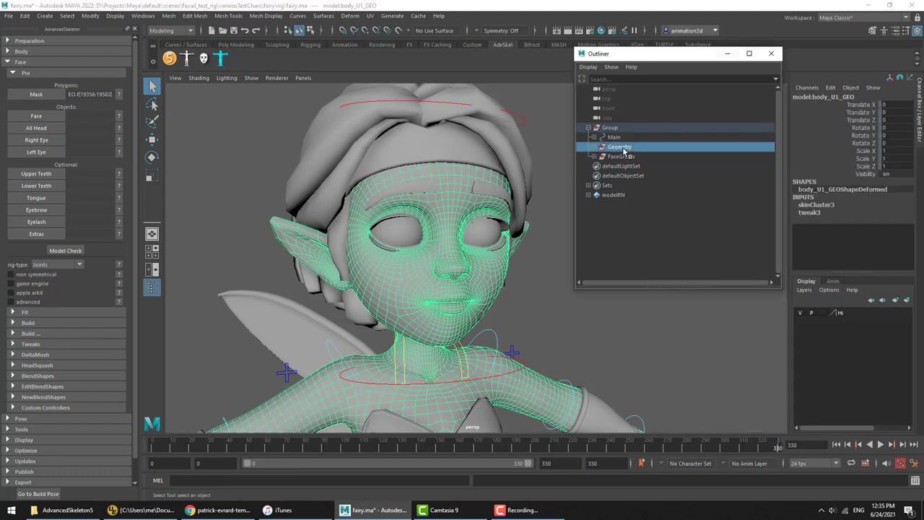
alt+click(516, 256)
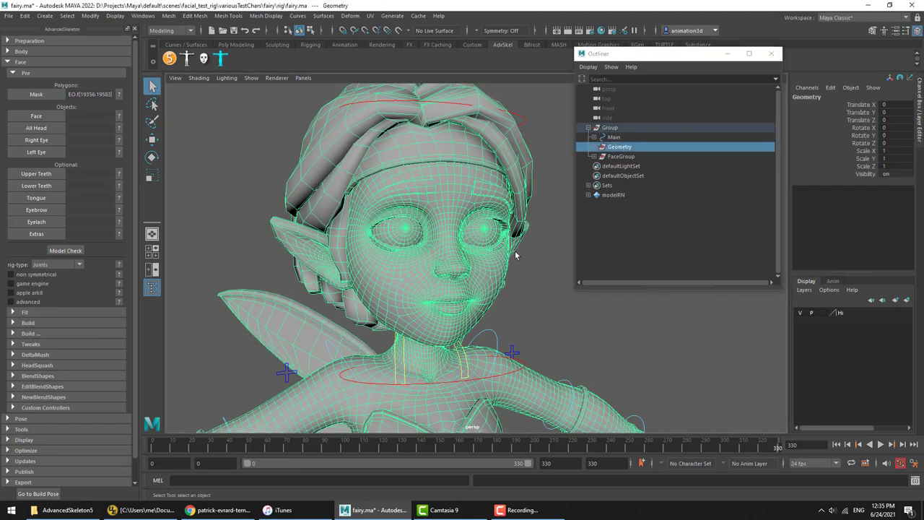
key(1)
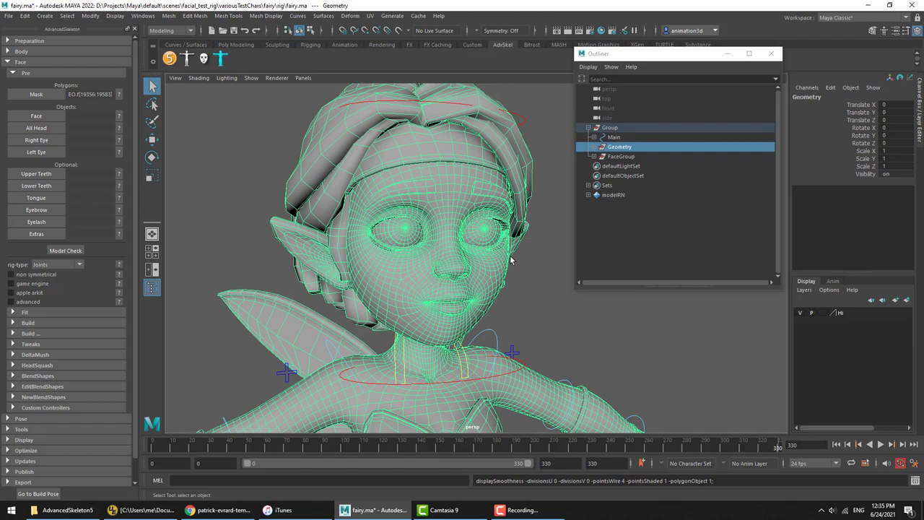
click(510, 257)
click(542, 303)
Step: Turn on smooth mesh preview for the hair mesh and compare it with the neighbouring meshes
alt+middle_drag(435, 228, 446, 277)
scroll(511, 269, up, 3)
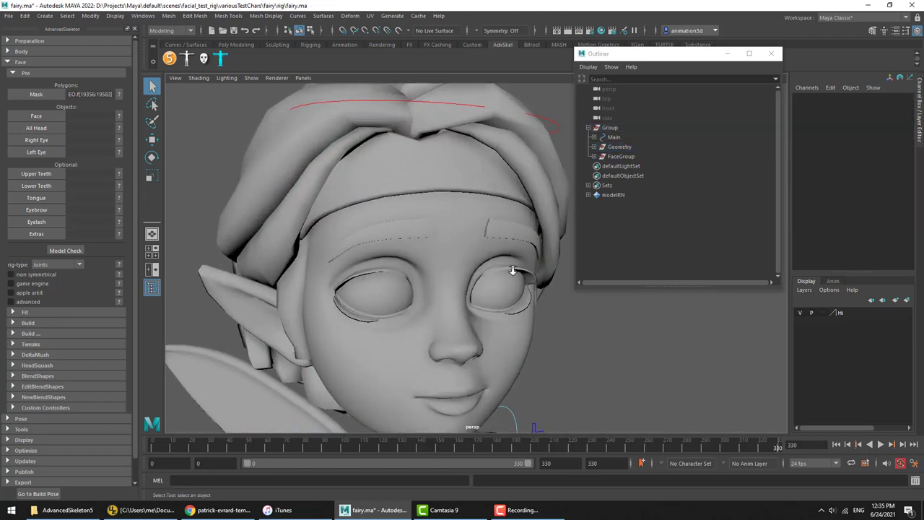
click(488, 123)
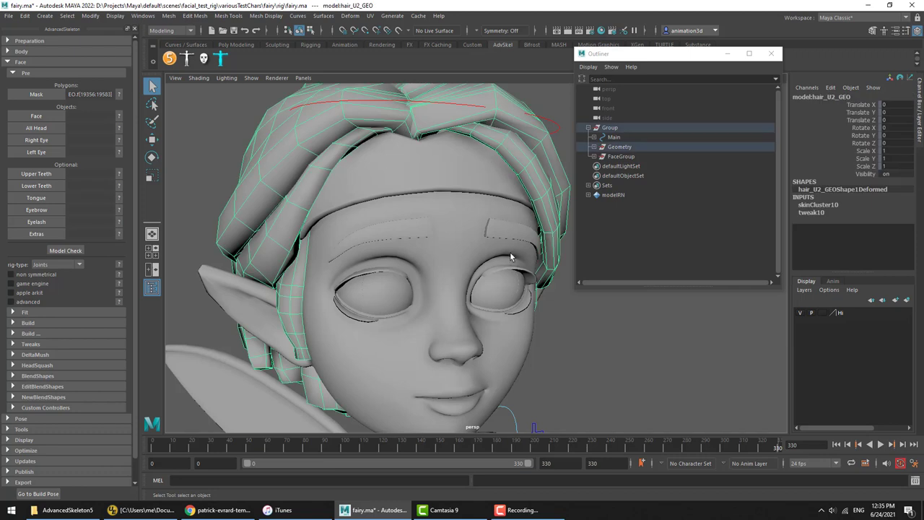
key(3)
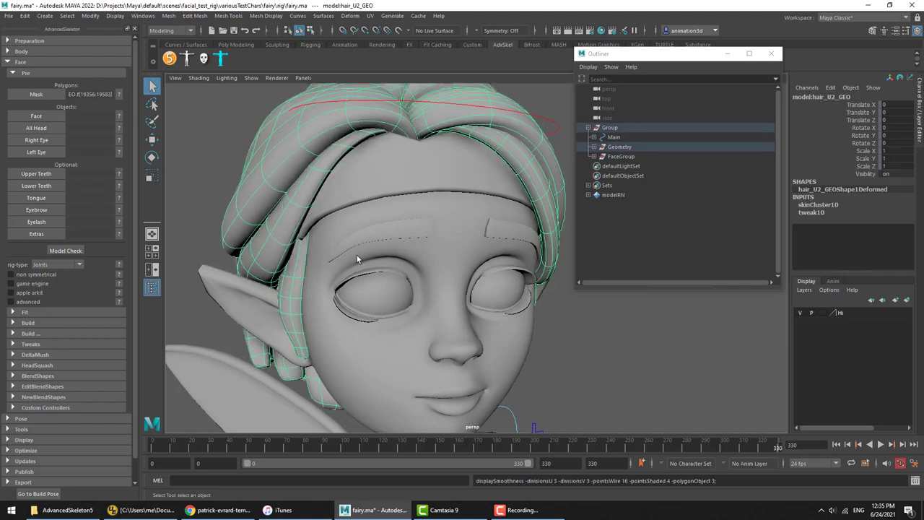
click(367, 277)
click(368, 277)
click(331, 160)
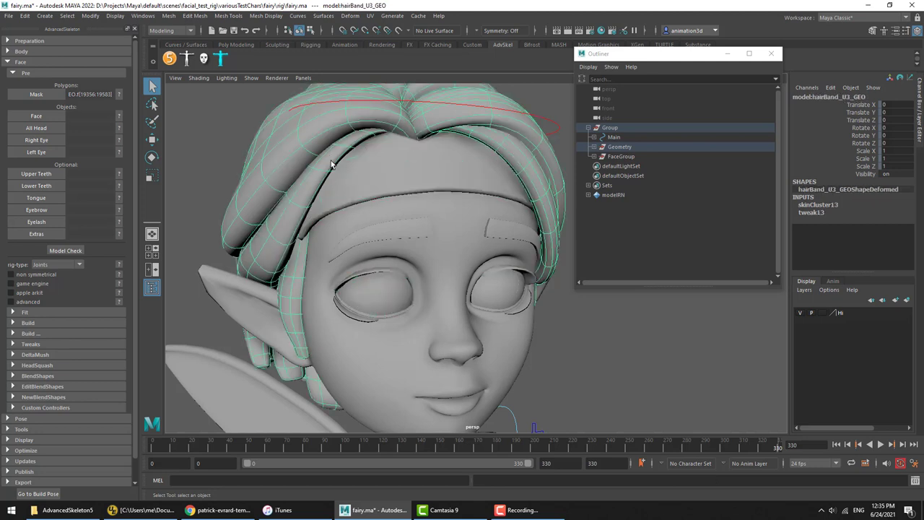
click(556, 215)
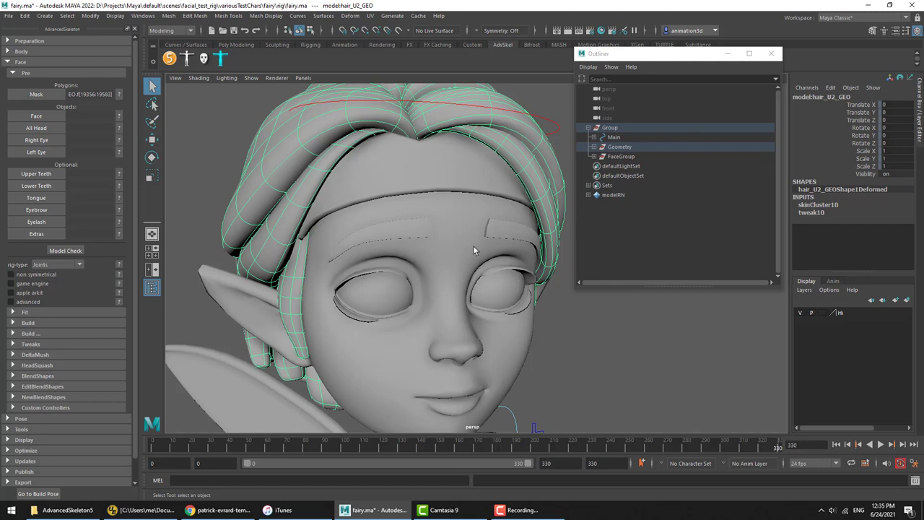
Step: Return every mesh in the Geometry group to unsmoothed display and clear the selection
click(621, 147)
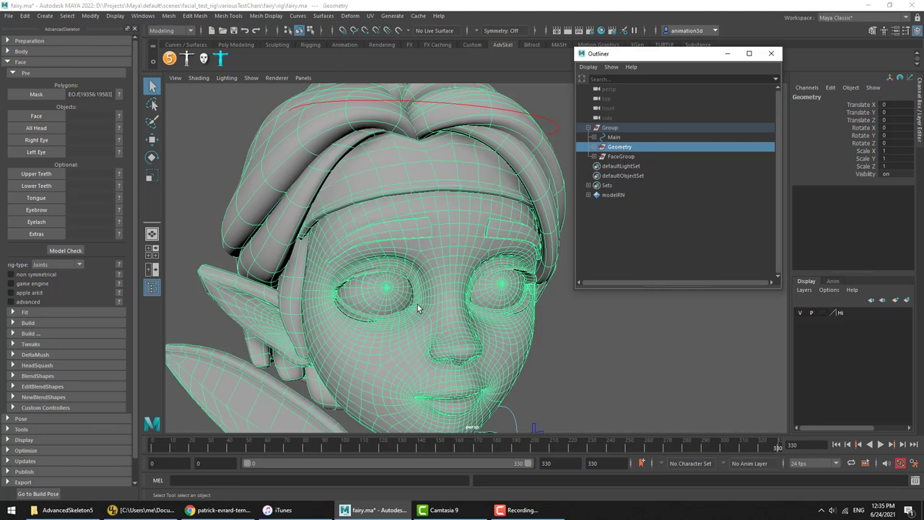
key(1)
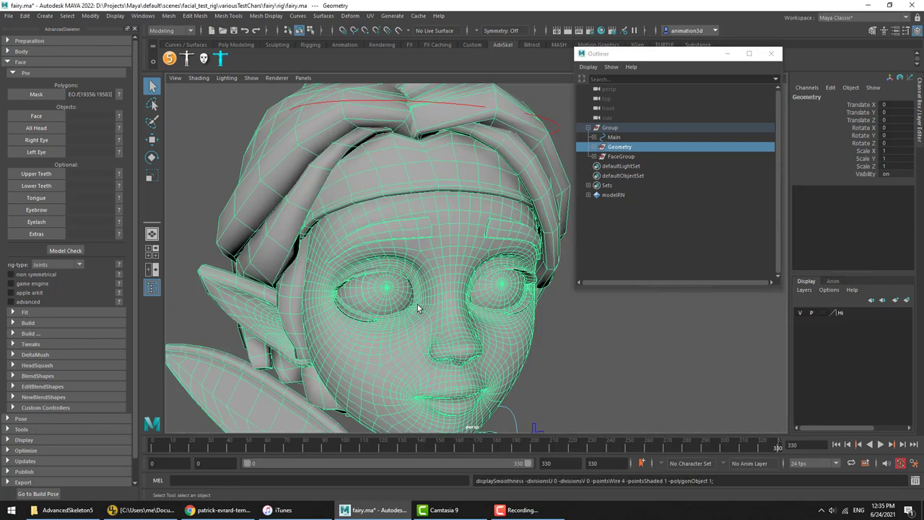
key(ctrl+z)
key(ctrl+z)
scroll(512, 291, up, 1)
alt+middle_drag(512, 291, 517, 268)
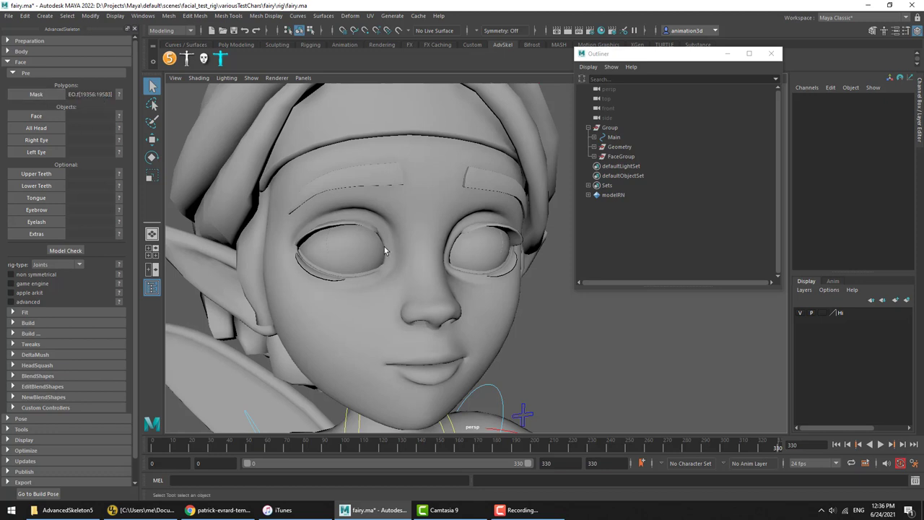
Step: Recall the stored Mask polygons, inspect their coverage around the face and ear, and deselect them
alt+middle_drag(384, 247, 389, 261)
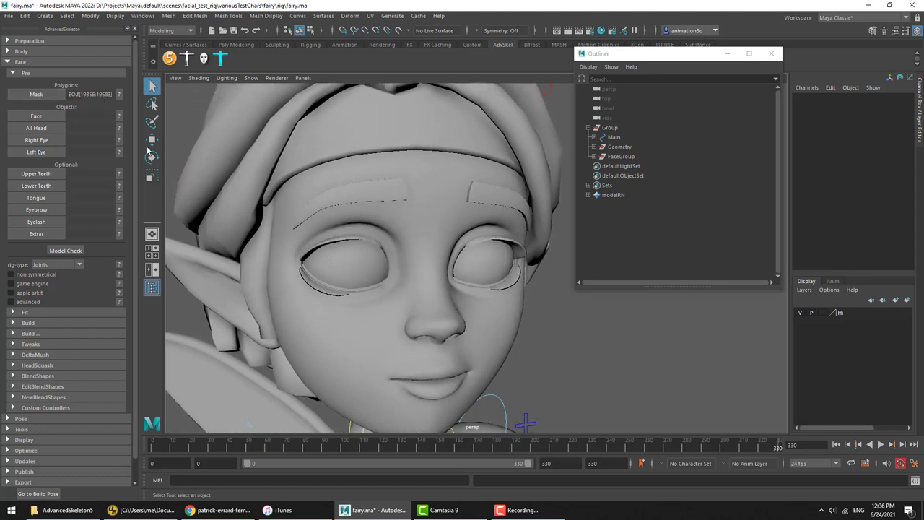
click(43, 95)
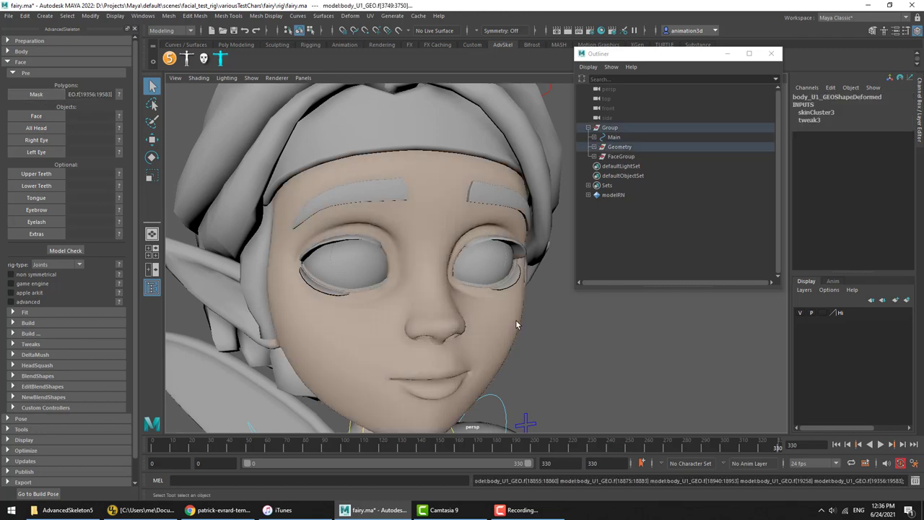
alt+drag(518, 324, 479, 334)
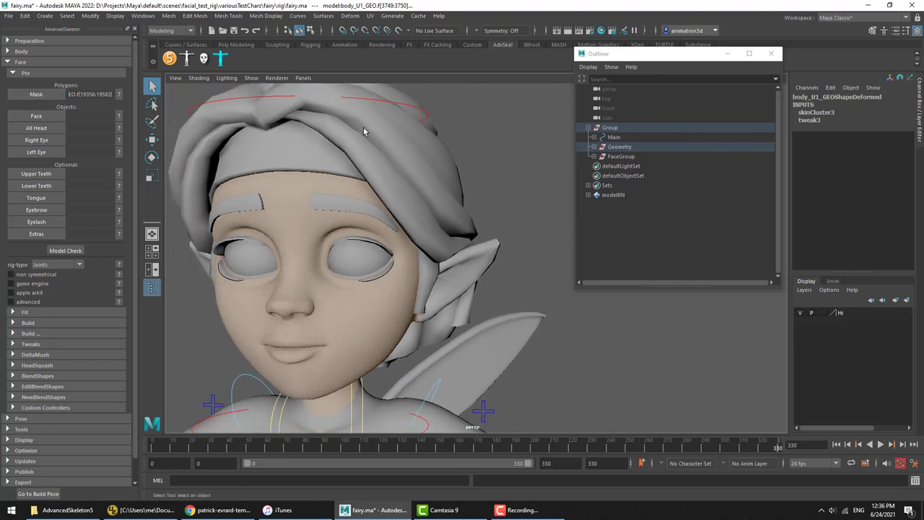
click(477, 117)
alt+middle_drag(362, 160, 422, 167)
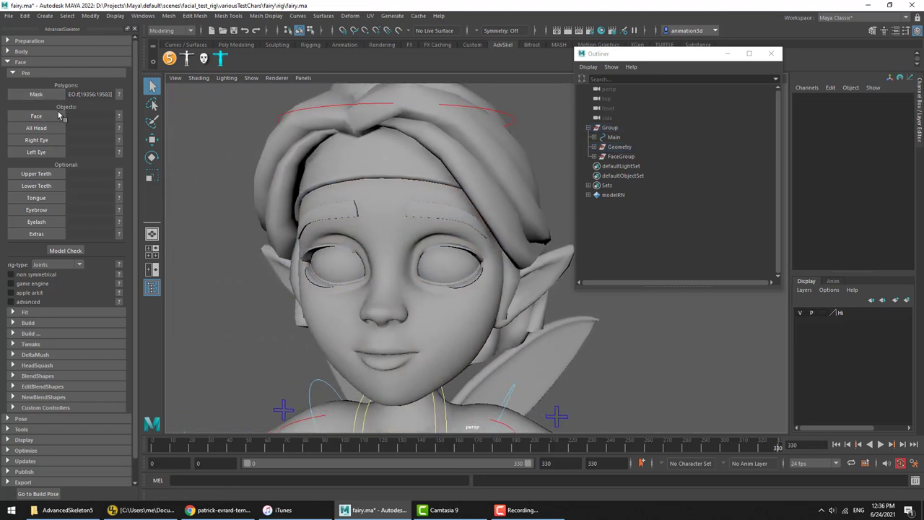
Step: Select the character's body mesh and assign it as the Face object
alt+middle_drag(287, 202, 280, 170)
alt+right_drag(281, 169, 302, 190)
click(311, 306)
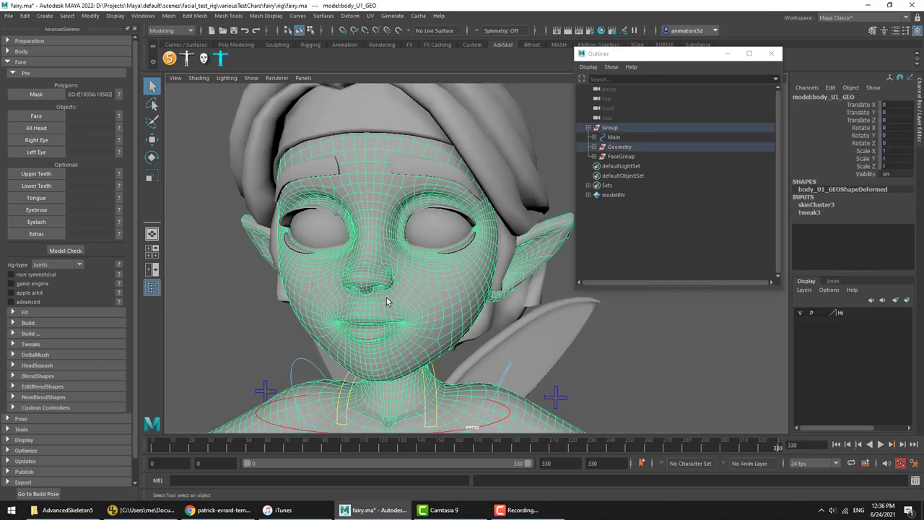
key(f)
alt+right_drag(473, 309, 729, 345)
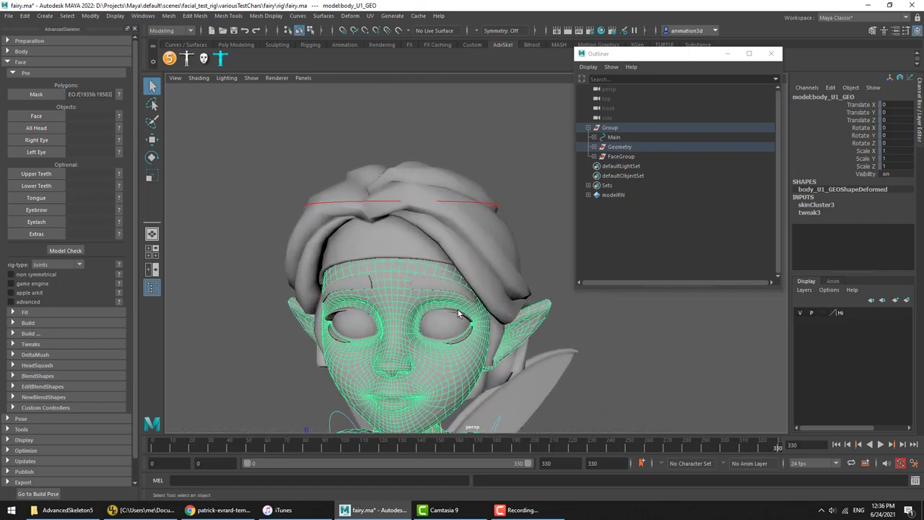
alt+middle_drag(458, 325, 489, 254)
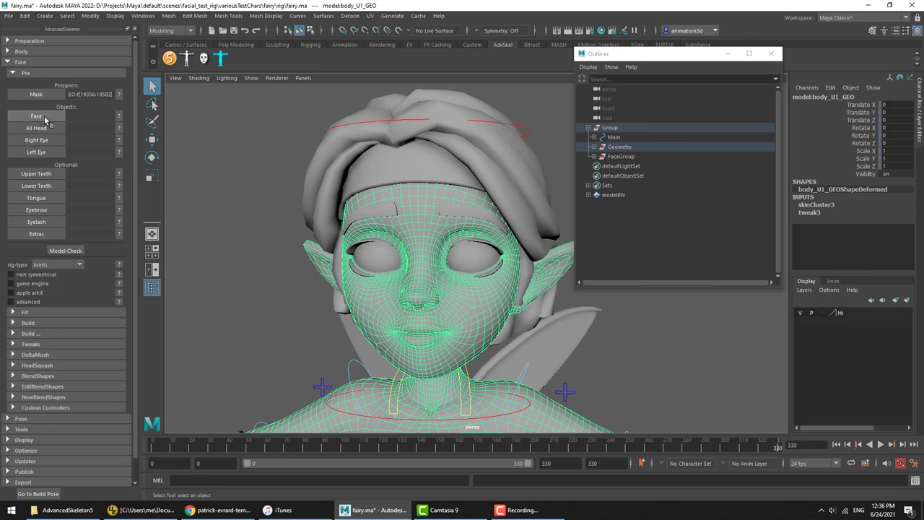
click(38, 116)
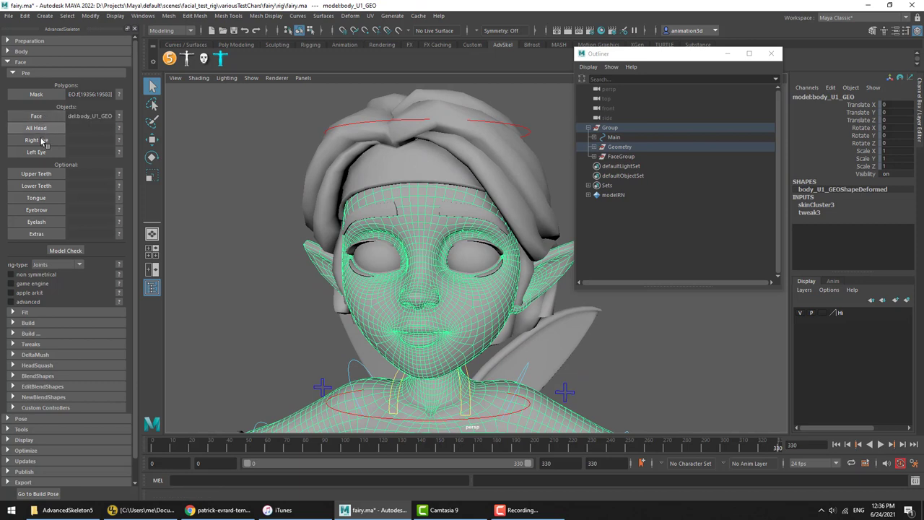
Step: View the help image for the All Head selection, close it and clear the selection
click(119, 131)
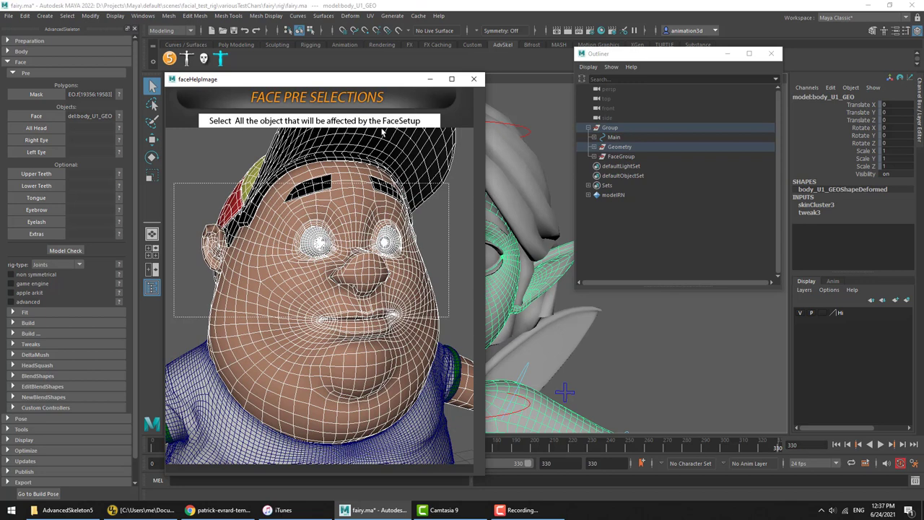
click(474, 79)
click(286, 304)
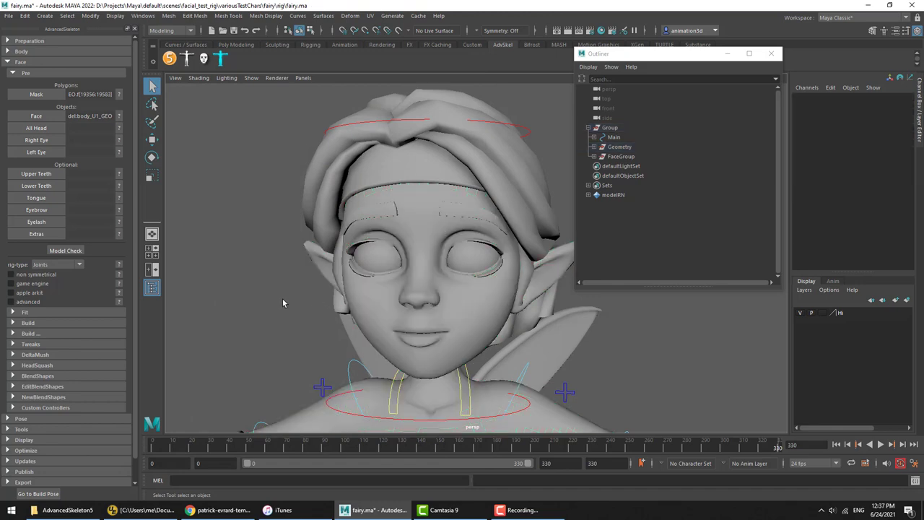
Step: Select the body mesh together with the right and left eyes for the All Head objects
click(423, 289)
scroll(496, 265, up, 5)
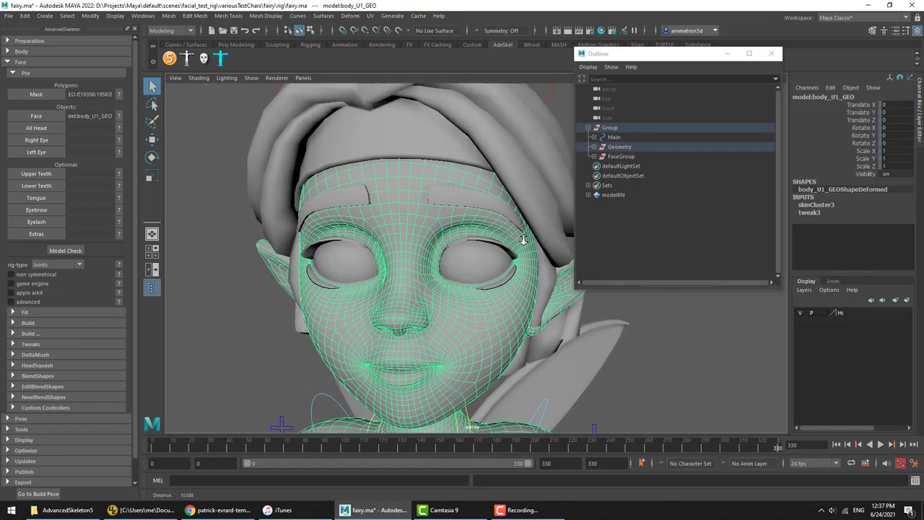
scroll(439, 272, up, 2)
shift+click(348, 280)
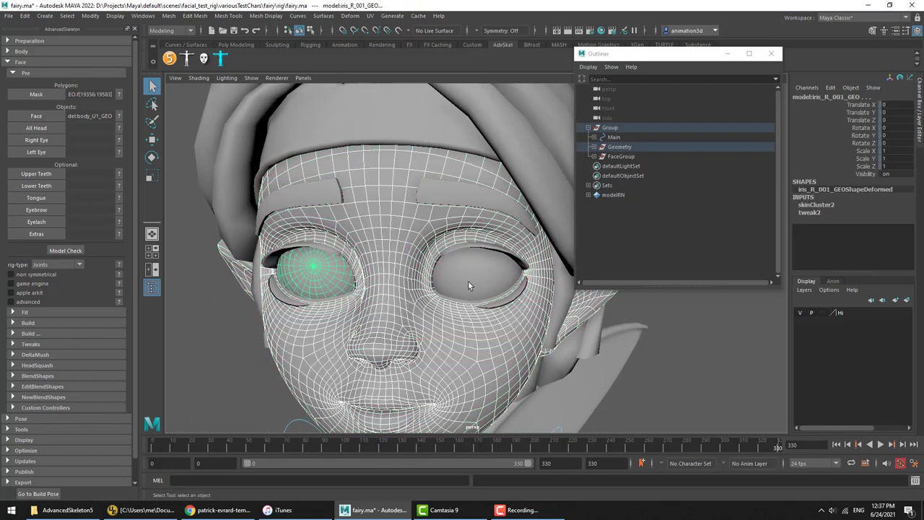
shift+click(494, 271)
Step: Add the left eye, eyelashes, eyebrows and hair band meshes to the All Head selection
click(507, 292)
click(317, 252)
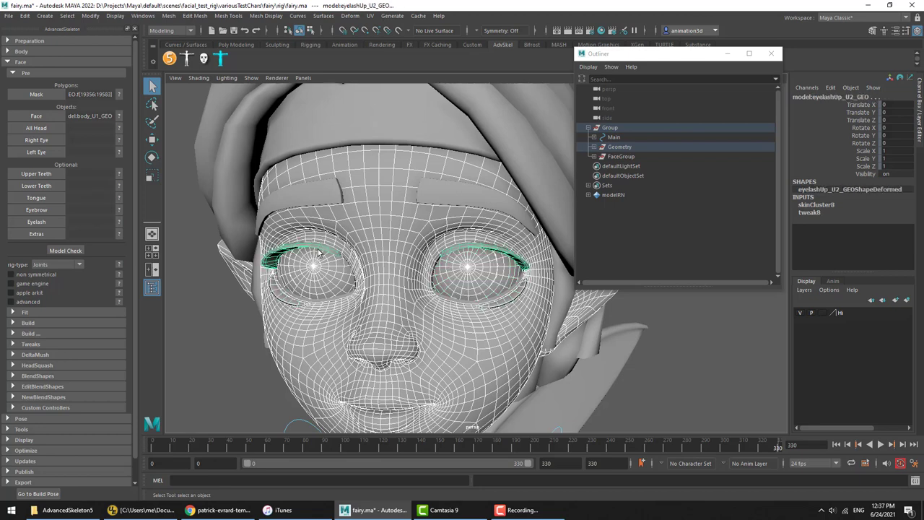
click(302, 205)
scroll(357, 153, down, 2)
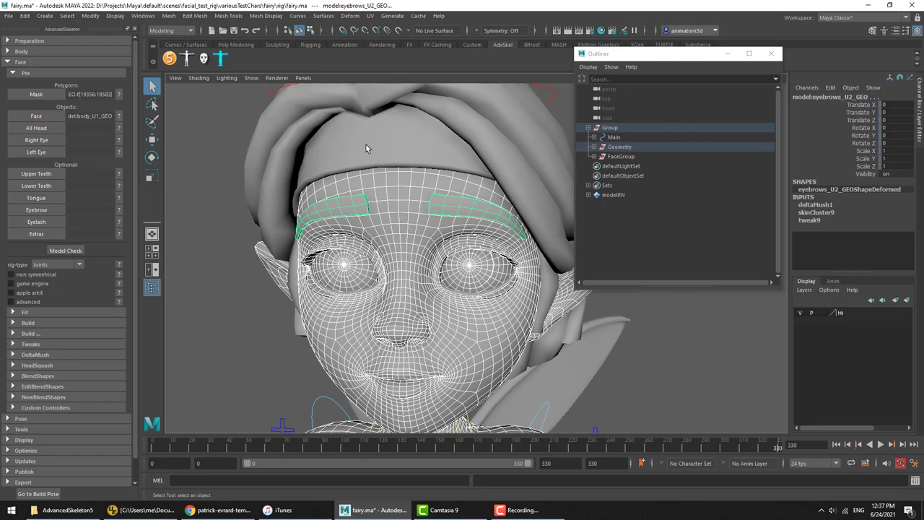
click(366, 150)
scroll(366, 150, down, 3)
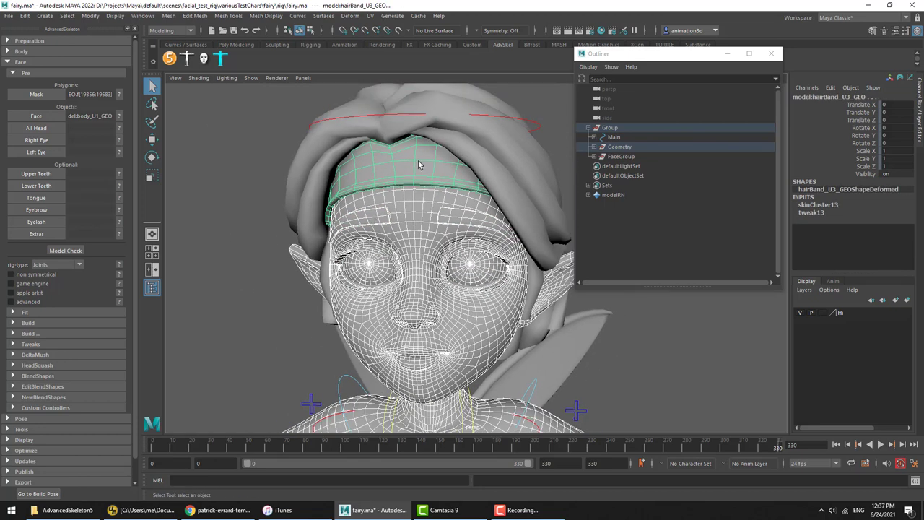
Step: Add the fairy's hair mesh to the current head selection
alt+drag(467, 227, 335, 191)
alt+middle_drag(335, 191, 294, 219)
alt+right_drag(337, 212, 379, 283)
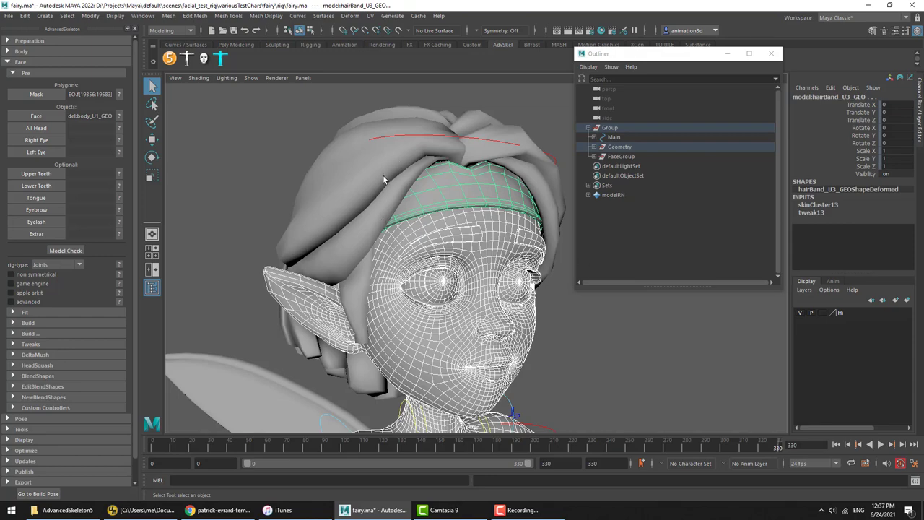
click(375, 213)
alt+drag(347, 223, 434, 231)
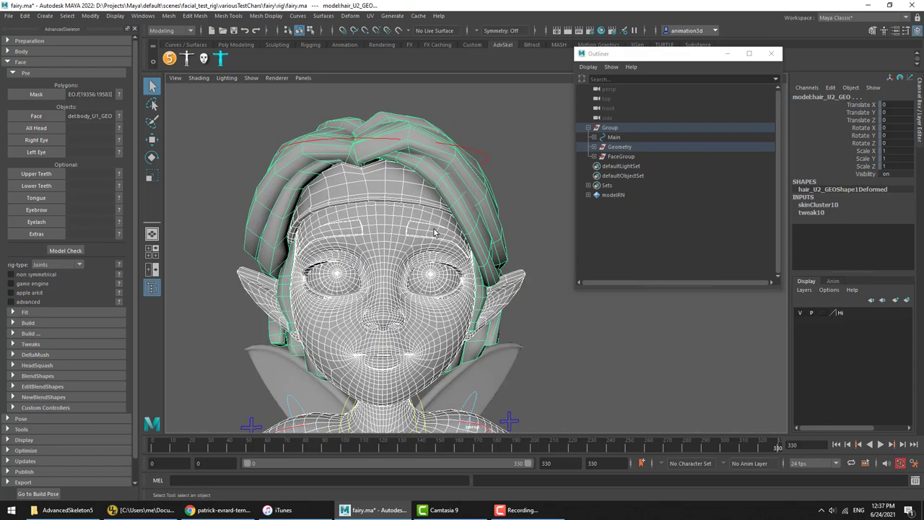
Step: Show the head in wireframe and add the tongue, upper teeth and under teeth meshes to the selection
key(4)
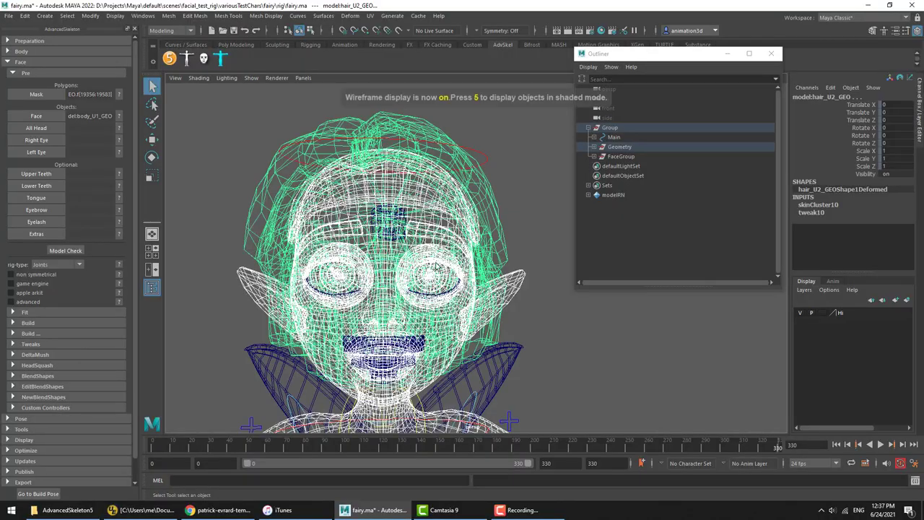
alt+drag(432, 242, 394, 195)
alt+right_drag(394, 195, 433, 202)
alt+middle_drag(433, 202, 451, 210)
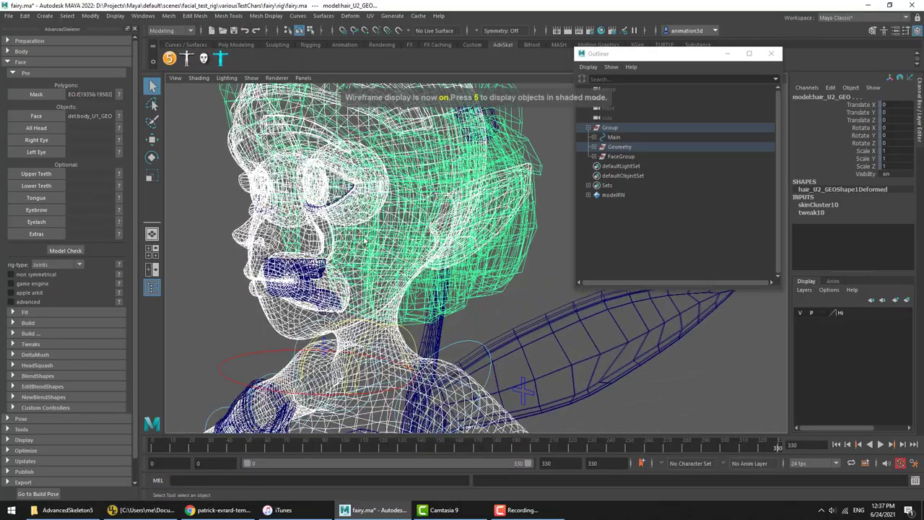
alt+drag(451, 211, 433, 230)
alt+right_drag(434, 229, 492, 244)
alt+right_drag(354, 261, 304, 294)
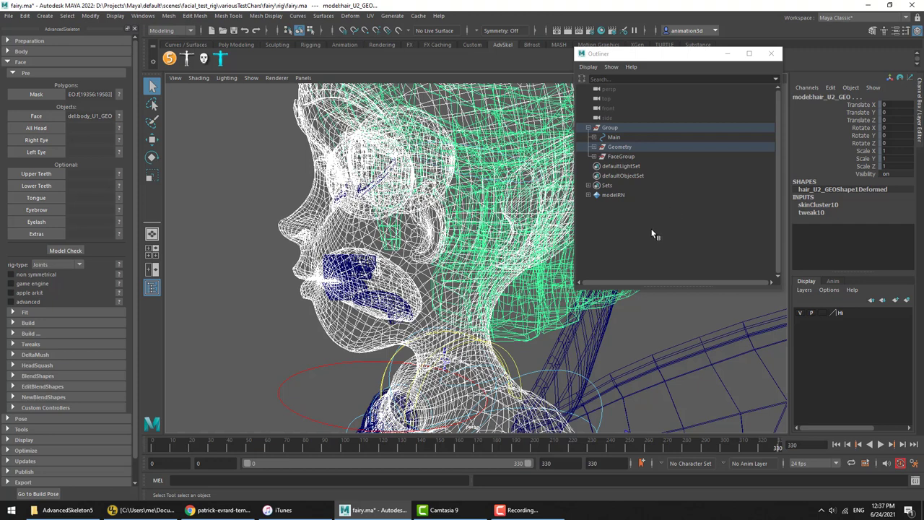
key(f)
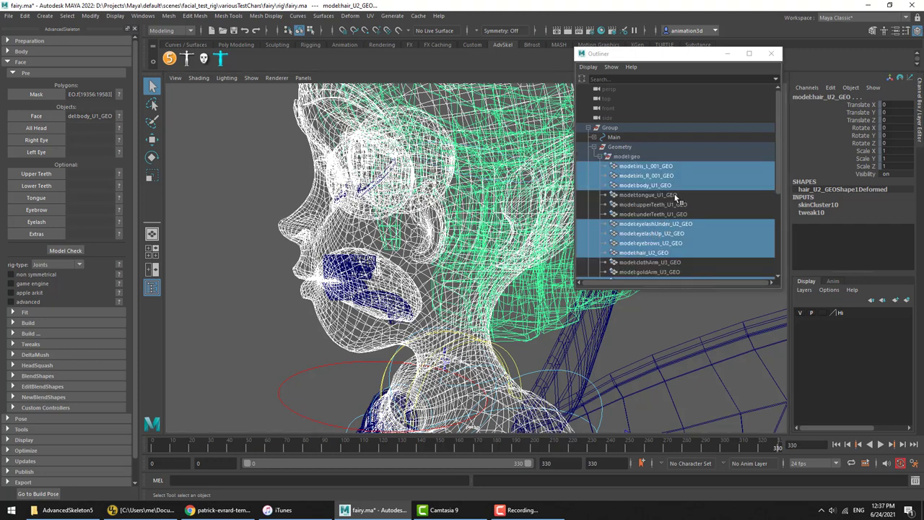
ctrl+click(675, 195)
ctrl+click(657, 204)
ctrl+click(657, 214)
scroll(661, 227, down, 3)
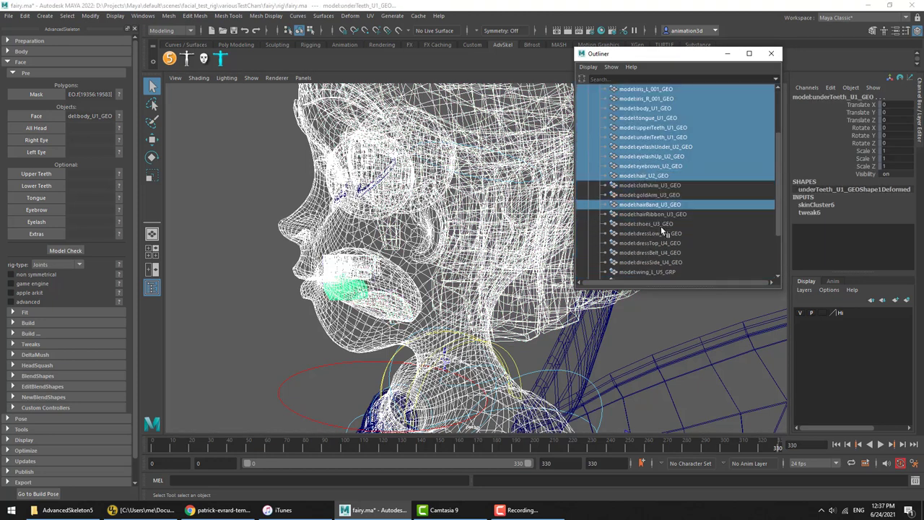
click(771, 54)
Step: Add the tearline mesh to the selection, assign all selected meshes as the All Head objects, and clear the selection
key(f)
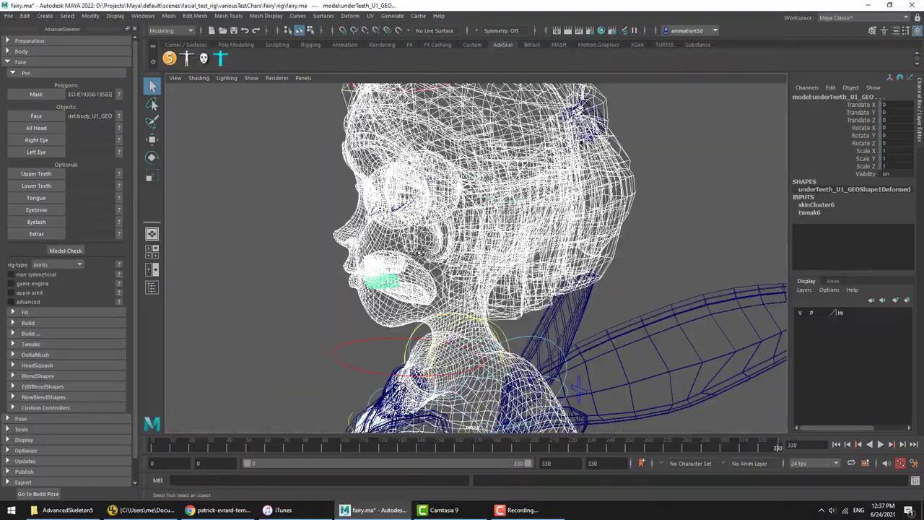
alt+drag(419, 253, 548, 241)
alt+middle_drag(482, 218, 482, 303)
alt+drag(483, 303, 533, 336)
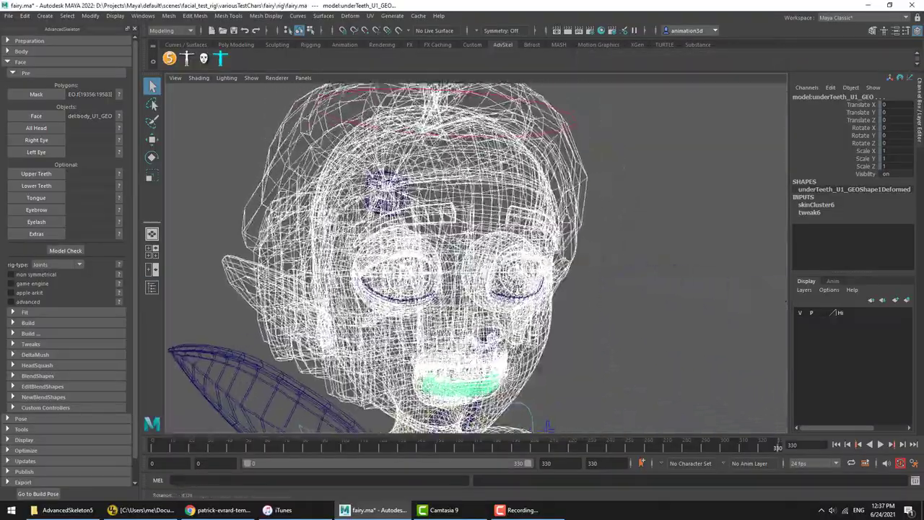
alt+right_drag(532, 337, 722, 318)
alt+middle_drag(505, 311, 548, 253)
mouse_move(462, 285)
alt+mouse_down()
mouse_move(586, 286)
mouse_move(606, 310)
mouse_move(560, 314)
alt+mouse_up()
key(5)
click(505, 326)
alt+right_drag(580, 312, 462, 293)
key(4)
alt+drag(518, 289, 474, 256)
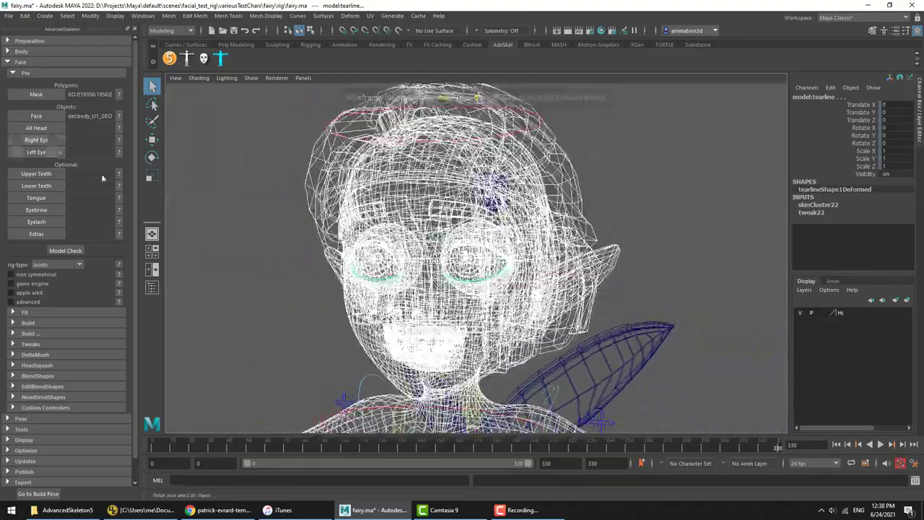
click(35, 130)
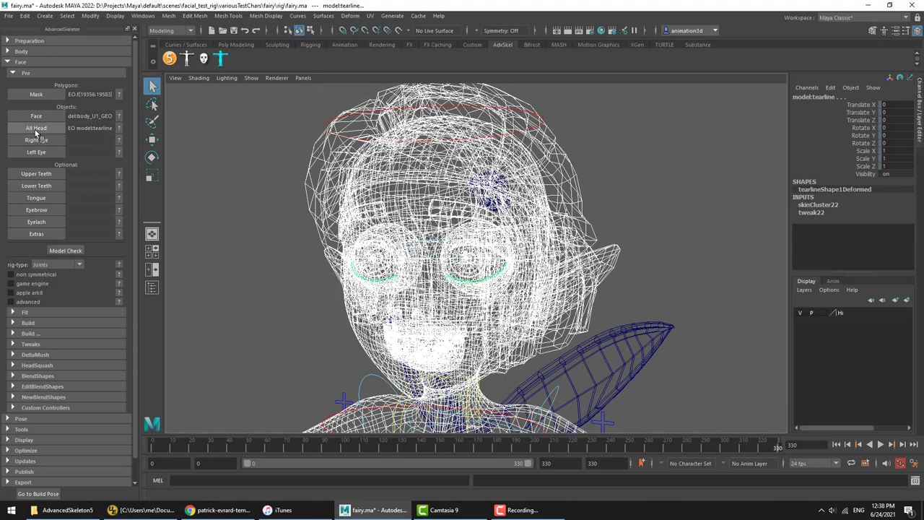
click(469, 235)
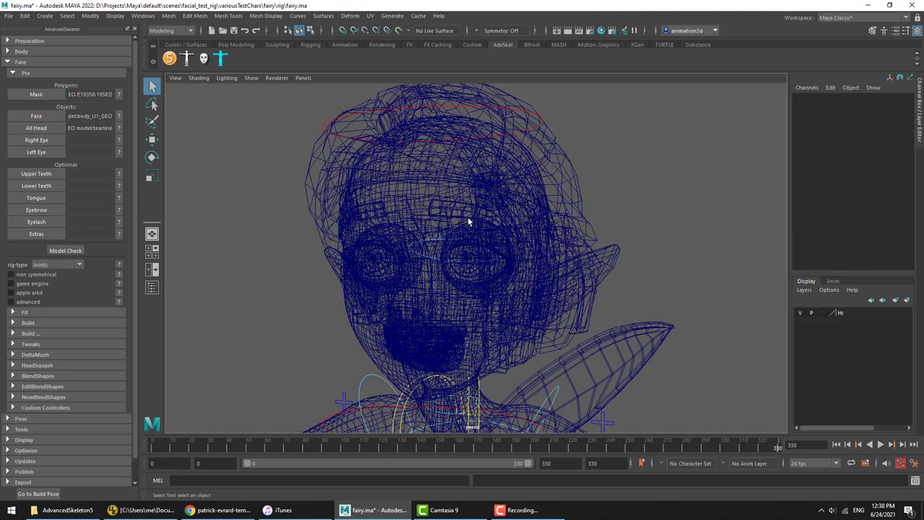
Step: Return to shaded display and select the left eye mesh to inspect it as a single object
key(5)
alt+drag(437, 234, 489, 227)
scroll(408, 215, up, 2)
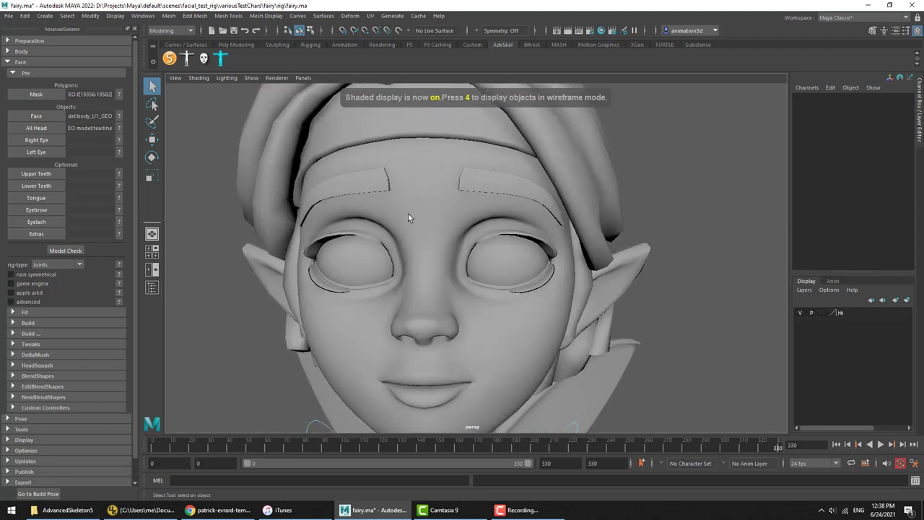
alt+middle_drag(408, 215, 478, 225)
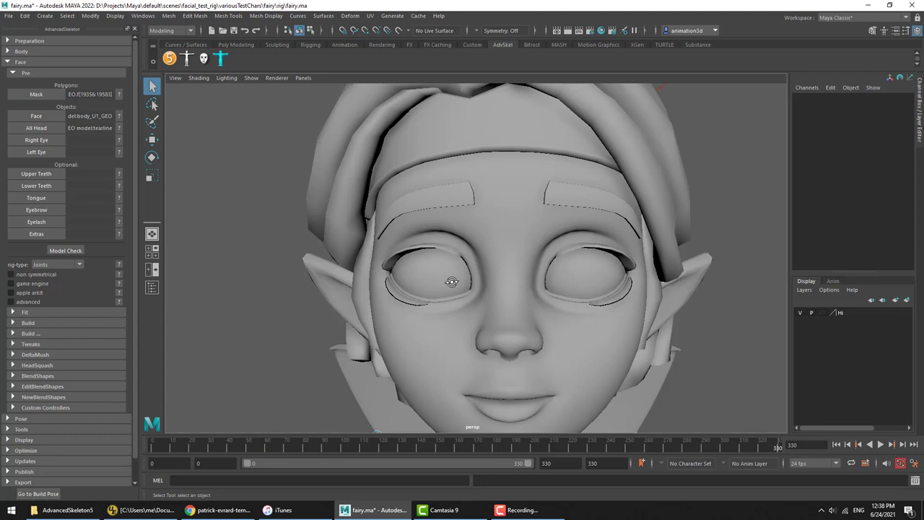
mouse_move(451, 281)
alt+mouse_down()
mouse_move(408, 271)
mouse_move(448, 289)
mouse_move(445, 265)
alt+mouse_up()
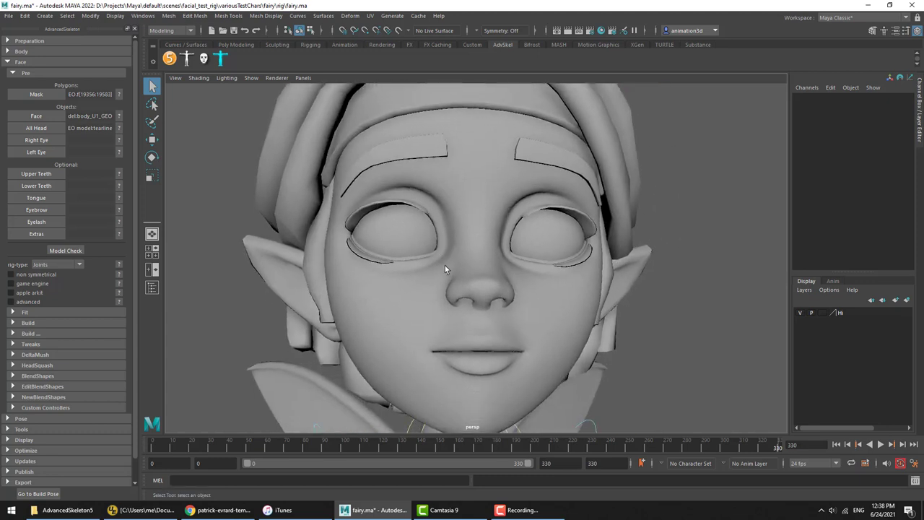
click(545, 248)
alt+drag(545, 247, 467, 247)
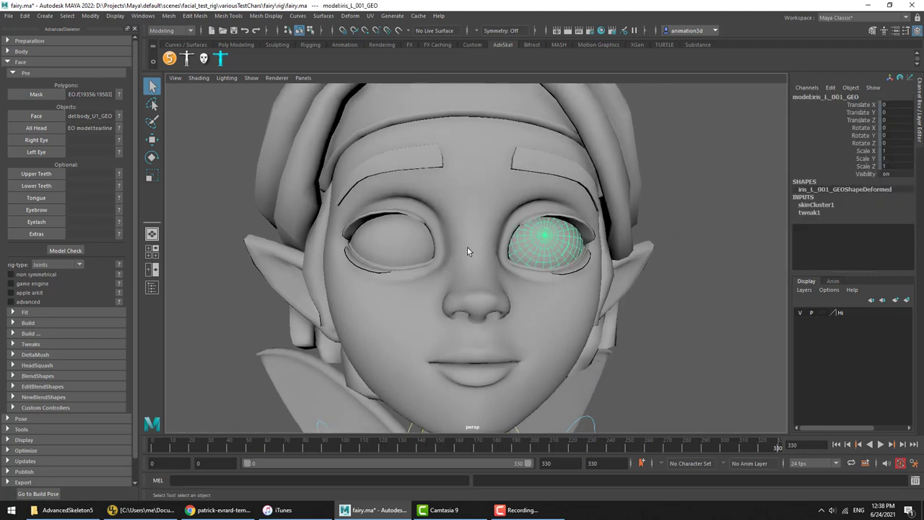
alt+drag(560, 254, 556, 256)
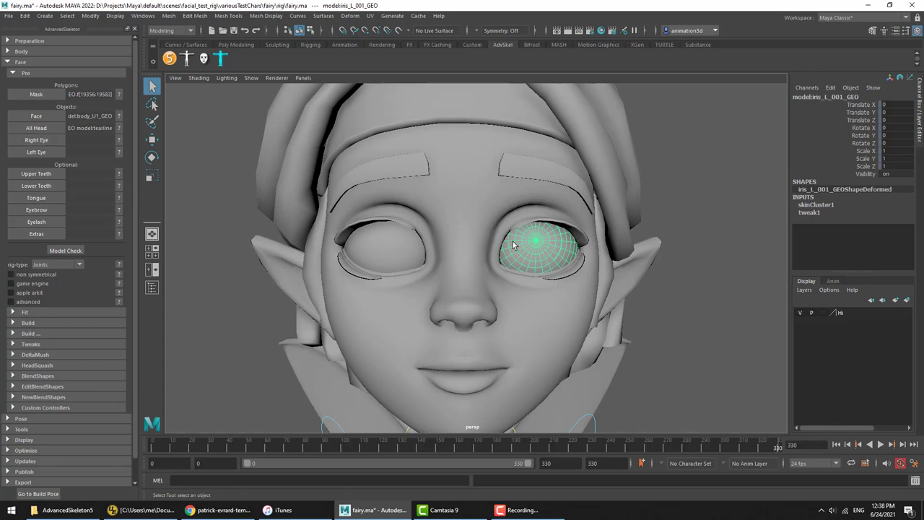
Step: Select the character's right eye mesh and view the help image for the Right Eye selection, closing it after reading
click(398, 263)
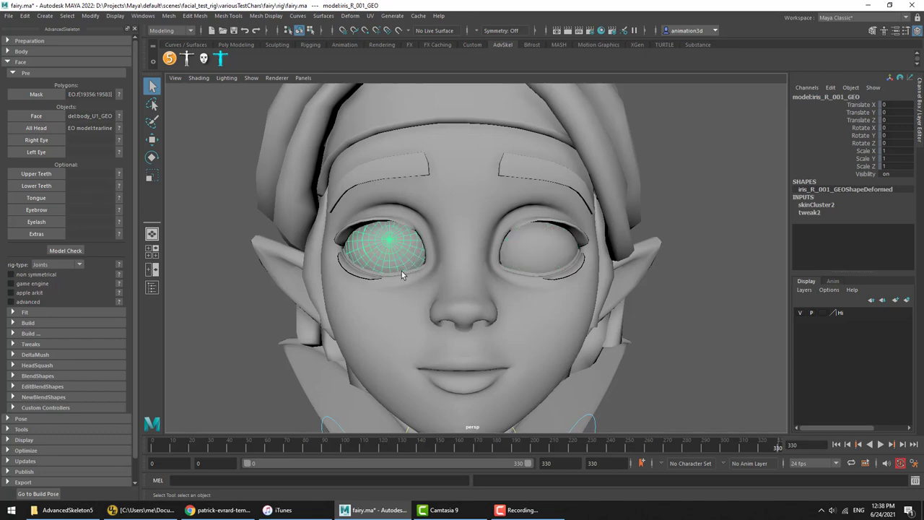
alt+drag(401, 271, 408, 265)
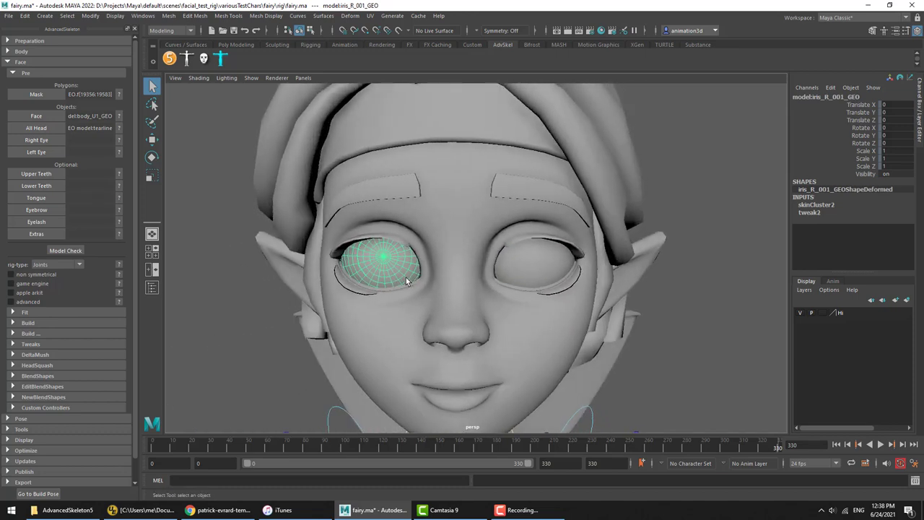
key(f)
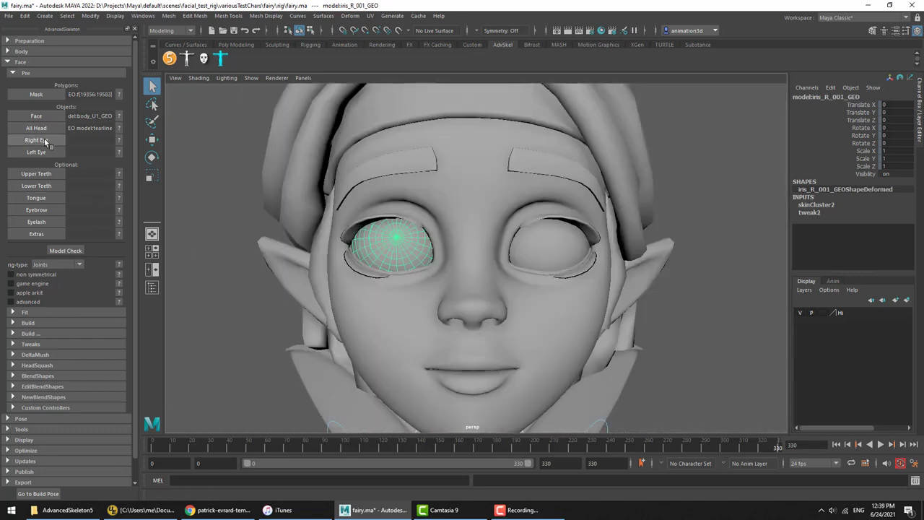
click(119, 139)
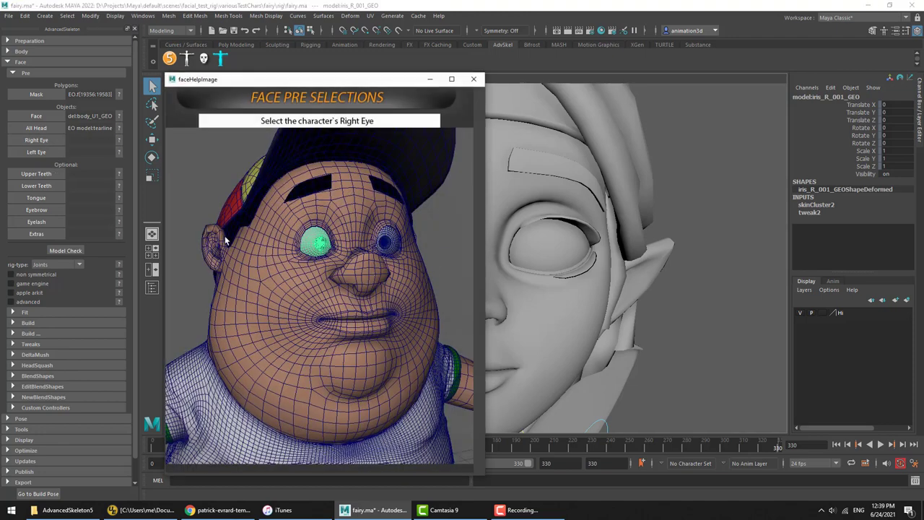
click(474, 79)
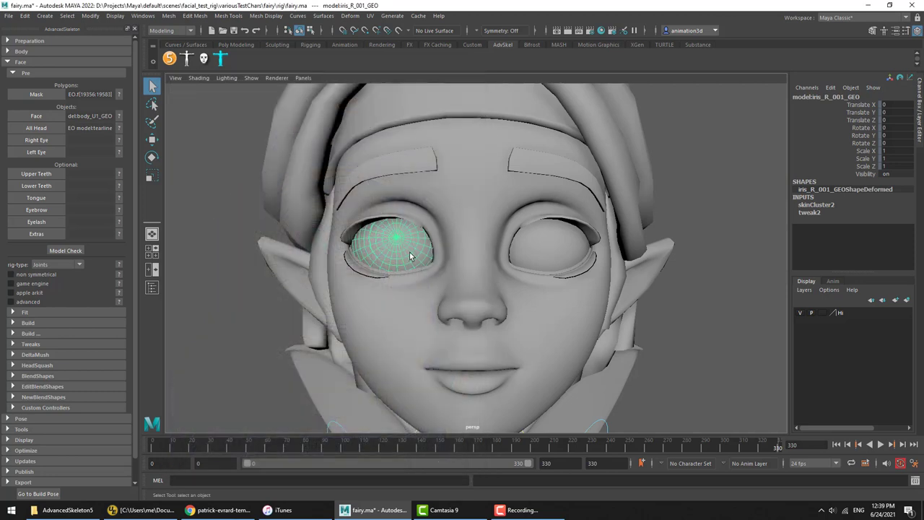
Step: Assign the selected right eye mesh as the Right Eye and the left eye mesh as the Left Eye
scroll(410, 257, up, 5)
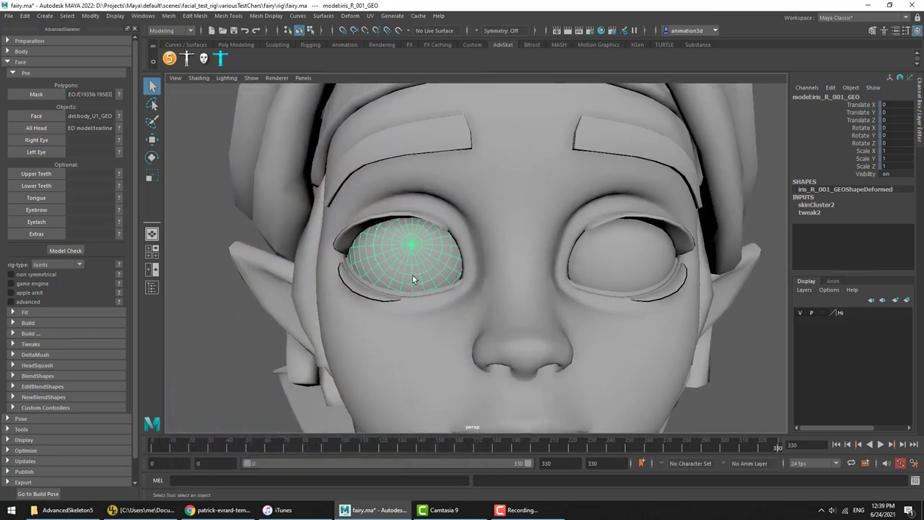
click(36, 140)
click(647, 258)
click(36, 152)
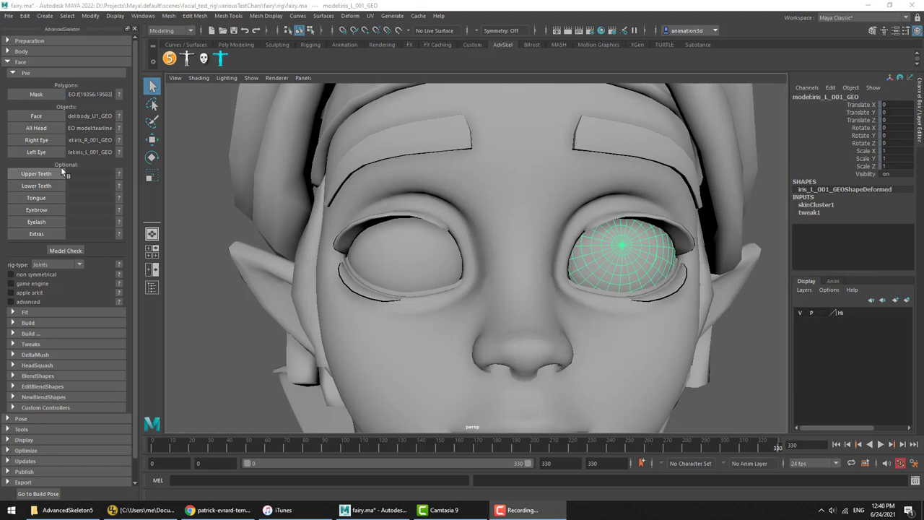
Step: Hide the body mesh to expose the mouth interior and assign the upper teeth mesh as Upper Teeth
alt+middle_drag(484, 255, 474, 186)
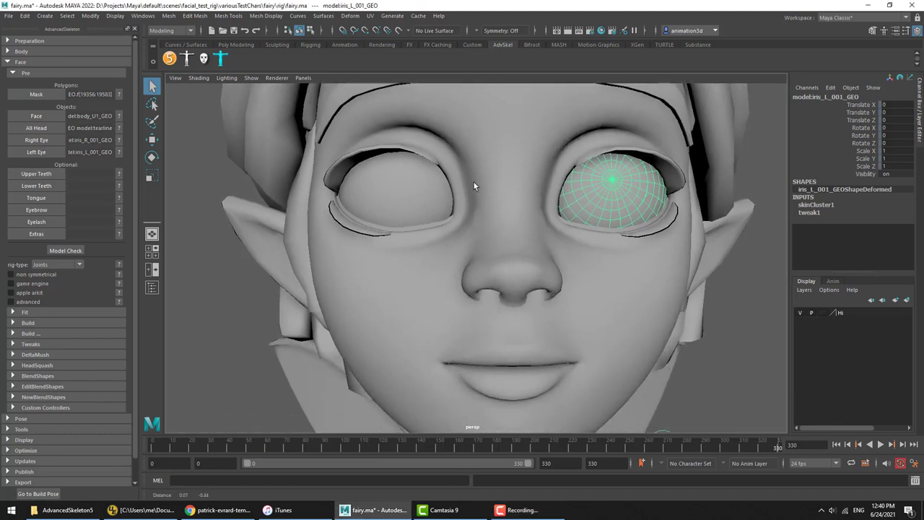
alt+drag(474, 186, 418, 258)
click(421, 260)
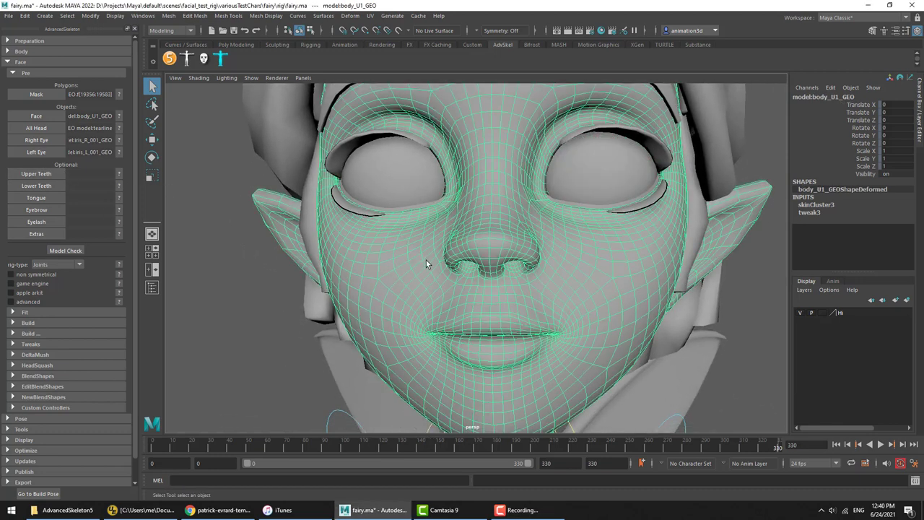
key(ctrl+h)
alt+drag(489, 325, 512, 268)
click(501, 265)
click(36, 174)
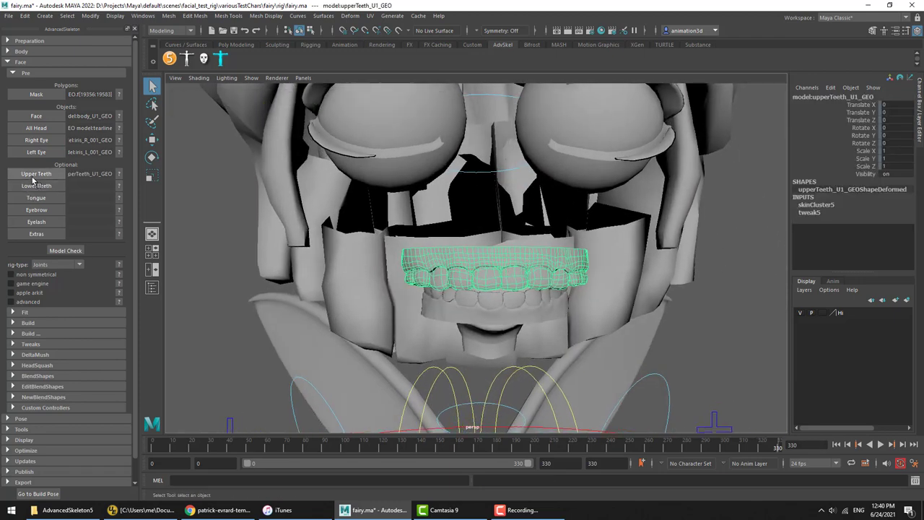
Step: Select the lower teeth mesh and assign it as the Lower Teeth object
click(517, 306)
alt+drag(517, 306, 532, 312)
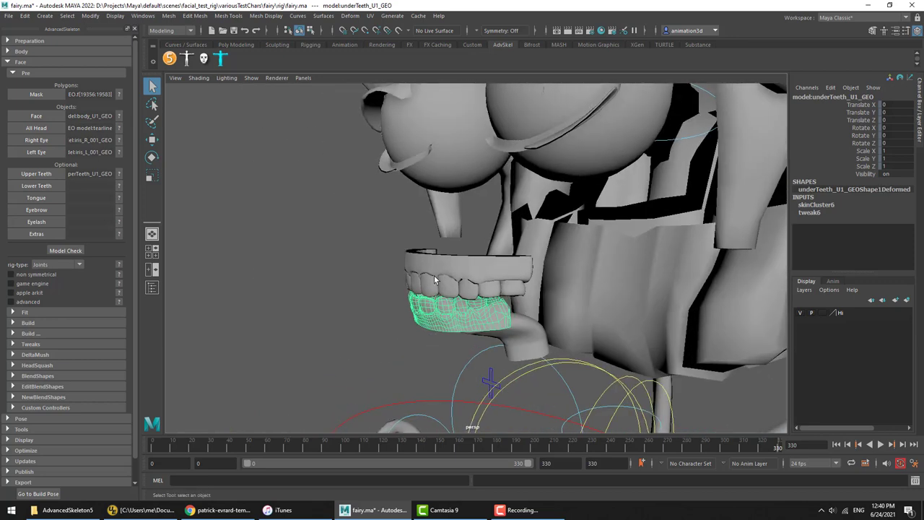
click(36, 185)
Step: Select the tongue mesh behind the teeth and assign it as the Tongue object
alt+drag(563, 278, 475, 289)
click(533, 323)
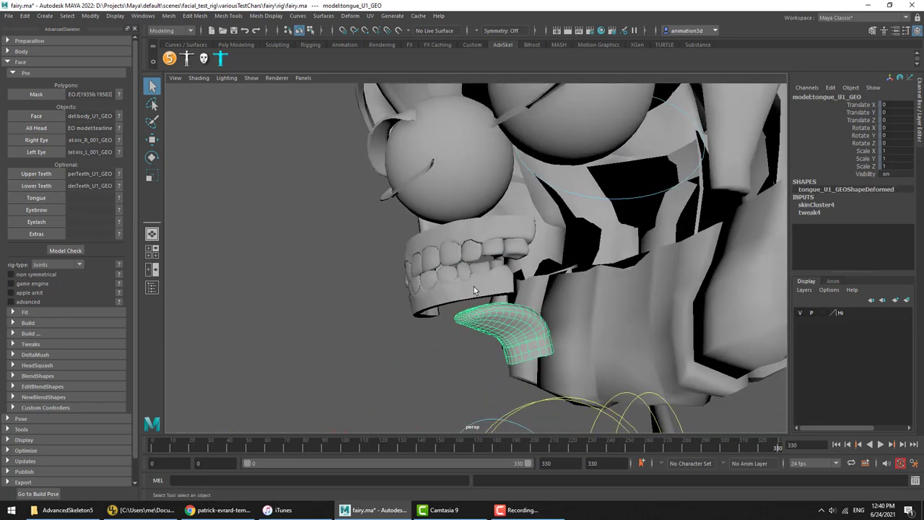
click(36, 198)
Step: Select the eyebrows mesh and assign it as the Eyebrow object
alt+drag(496, 228, 510, 233)
click(361, 141)
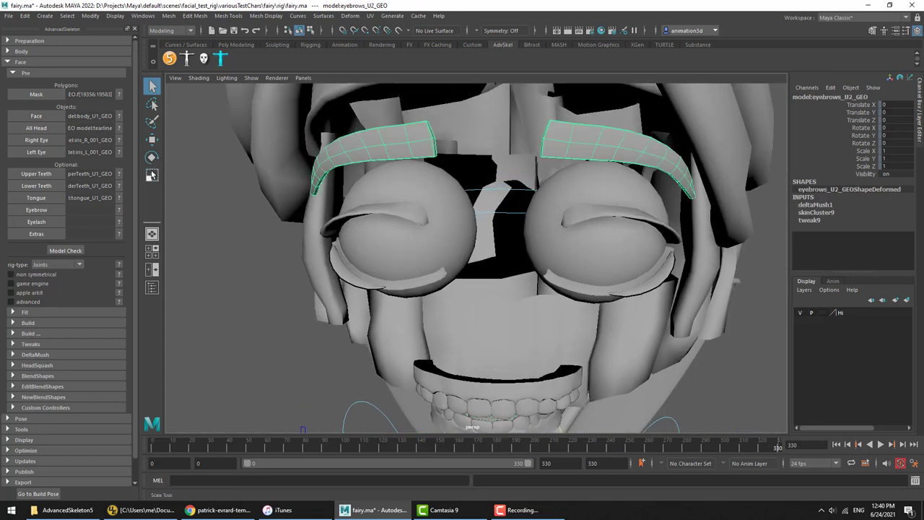
click(37, 211)
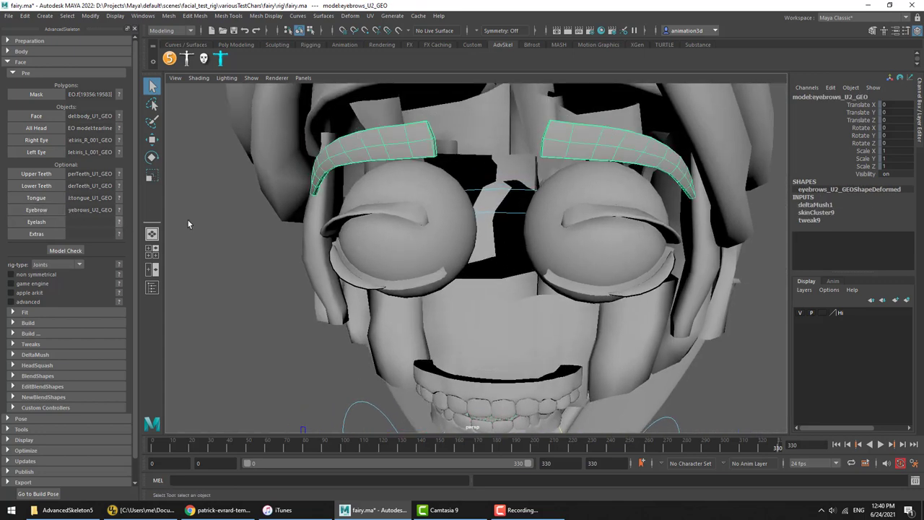
Step: Select the eyelash meshes together with the tearline and assign them as the Eyelash objects
alt+drag(390, 226, 401, 208)
click(402, 211)
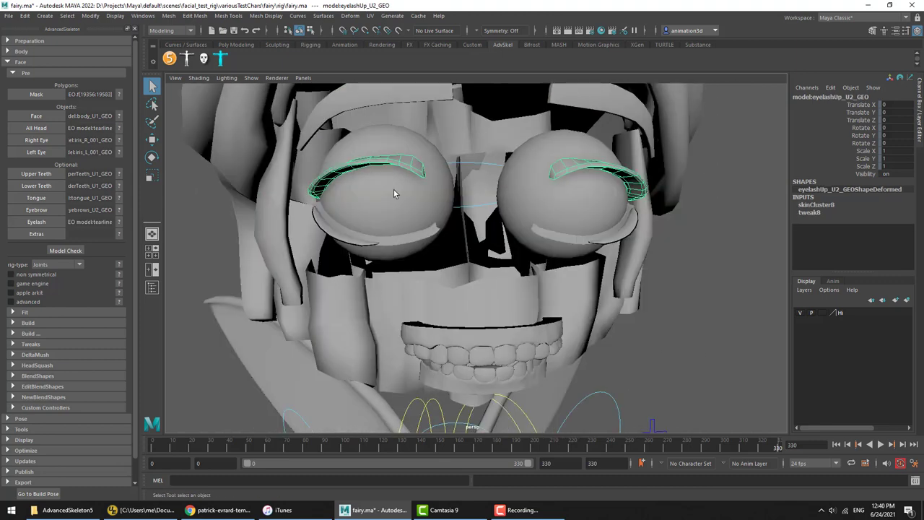
Step: Select only the upper and lower eyelash meshes, without the tearline, and reassign them as the Eyelash objects
alt+drag(394, 189, 295, 251)
click(295, 252)
click(356, 170)
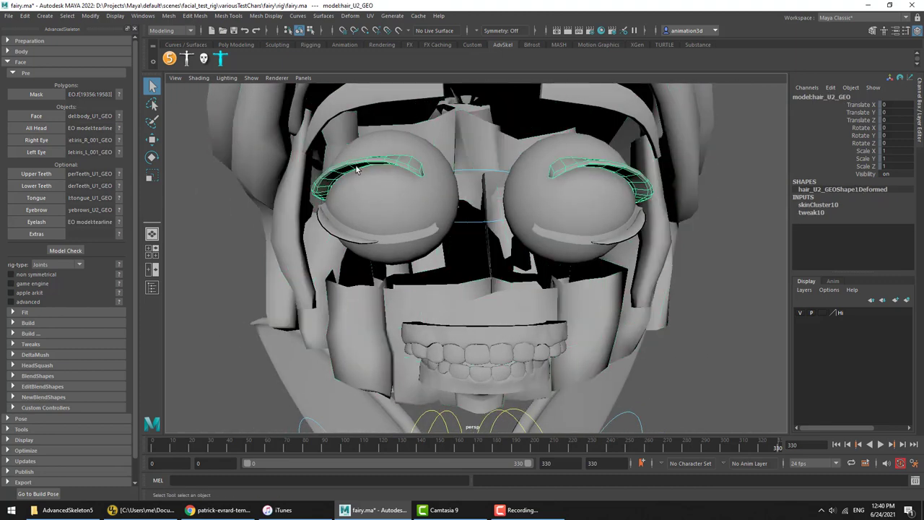
shift+click(341, 232)
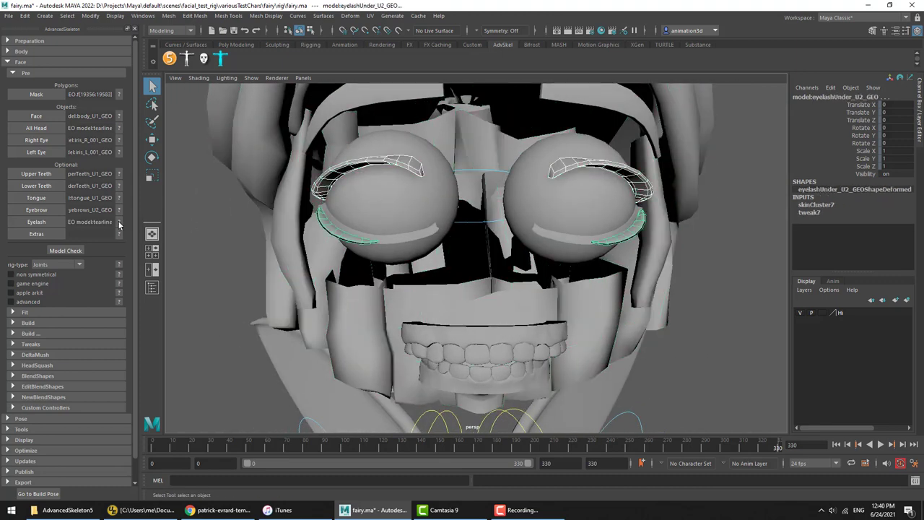
click(44, 223)
click(194, 239)
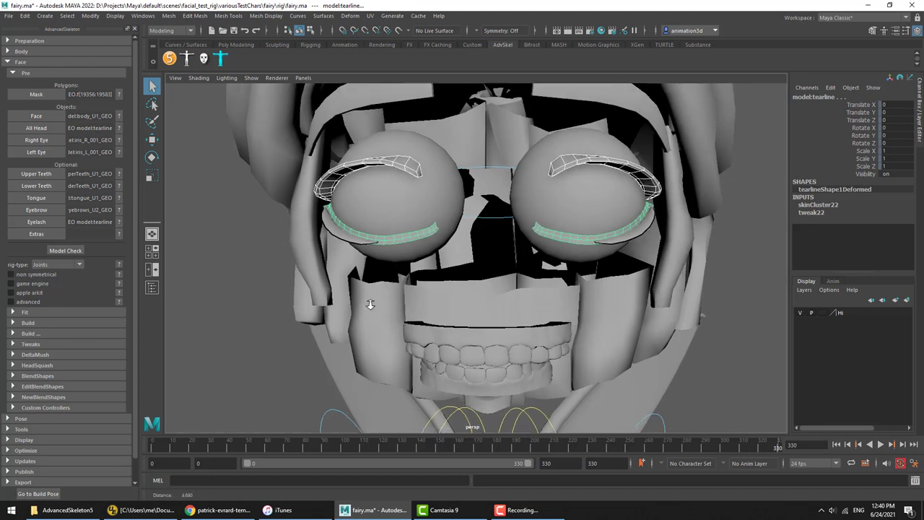
Step: Read the help for extra face objects, and assign the tearline mesh as the Extras object
click(119, 235)
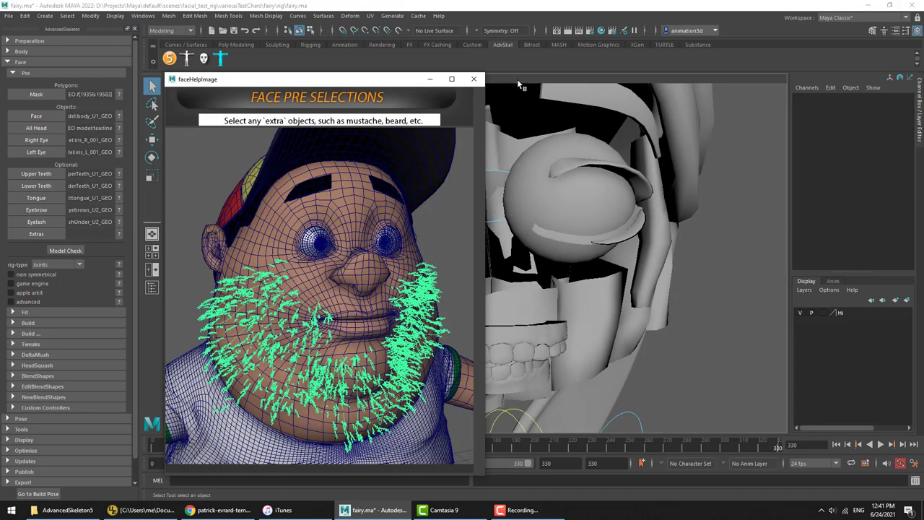
click(473, 79)
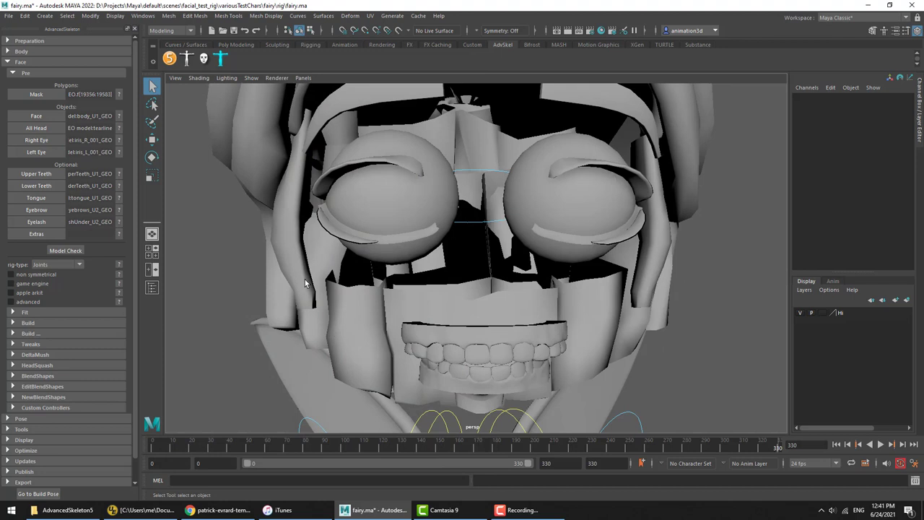
click(420, 237)
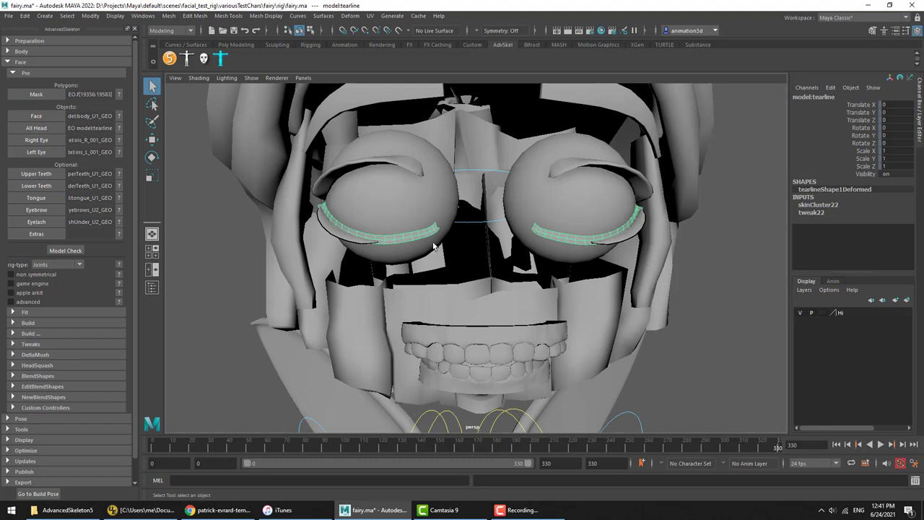
click(52, 231)
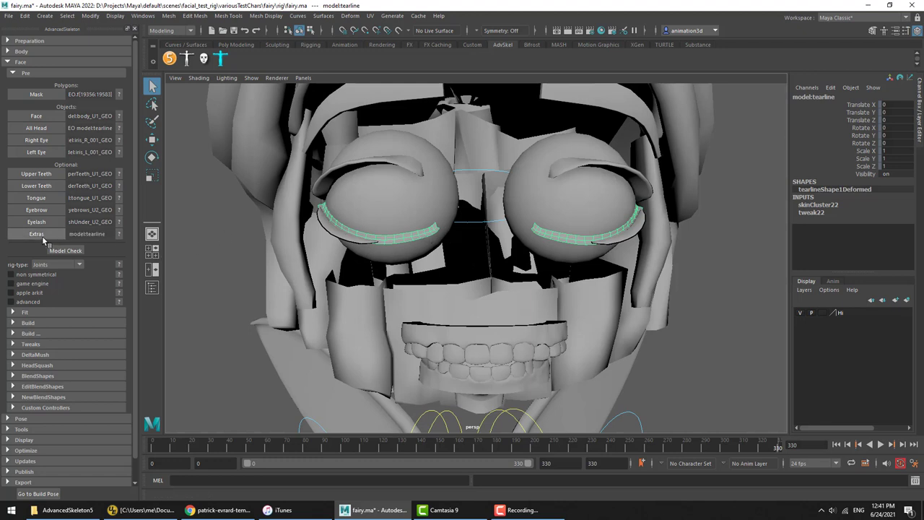
Step: Find the hidden mesh model:body_U1_GEO in the scene hierarchy and unhide it
click(152, 286)
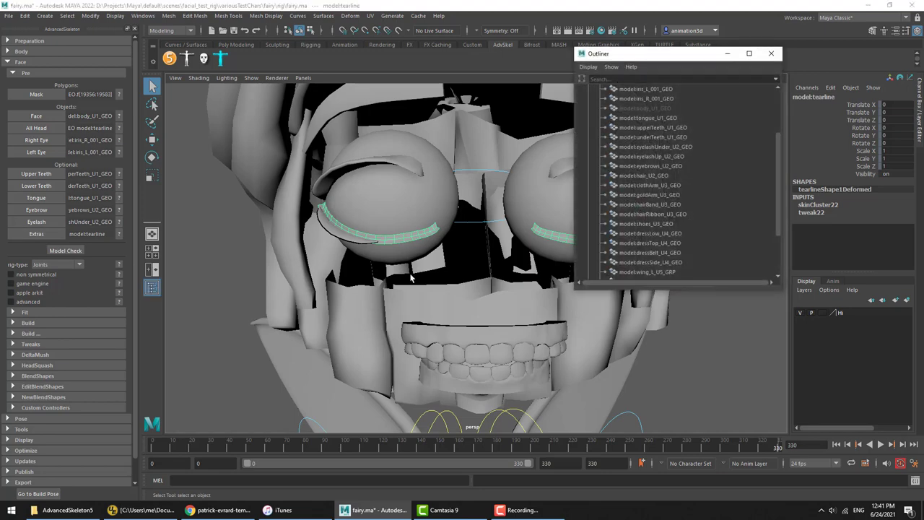
scroll(681, 171, up, 3)
click(660, 183)
key(shift+h)
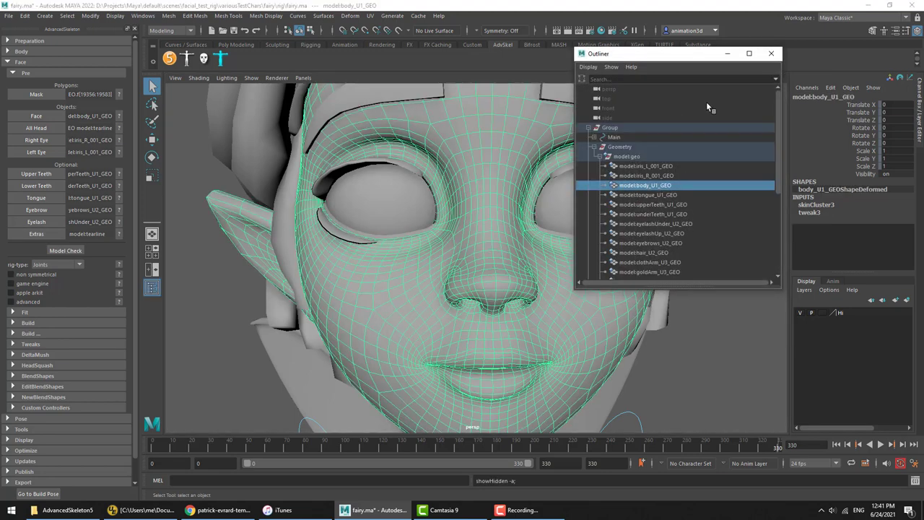
click(771, 54)
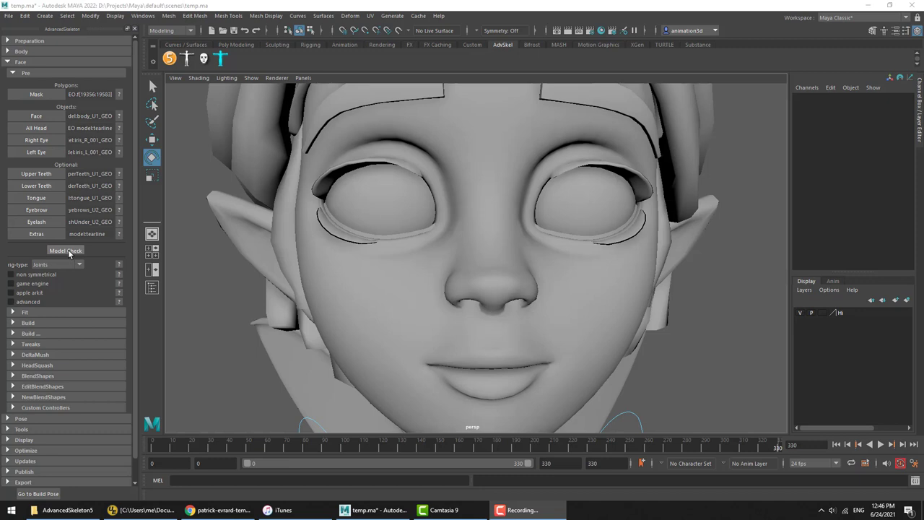
Step: Select the body mesh and inspect its translate, rotate and scale values, leaving it deselected at the end
click(392, 307)
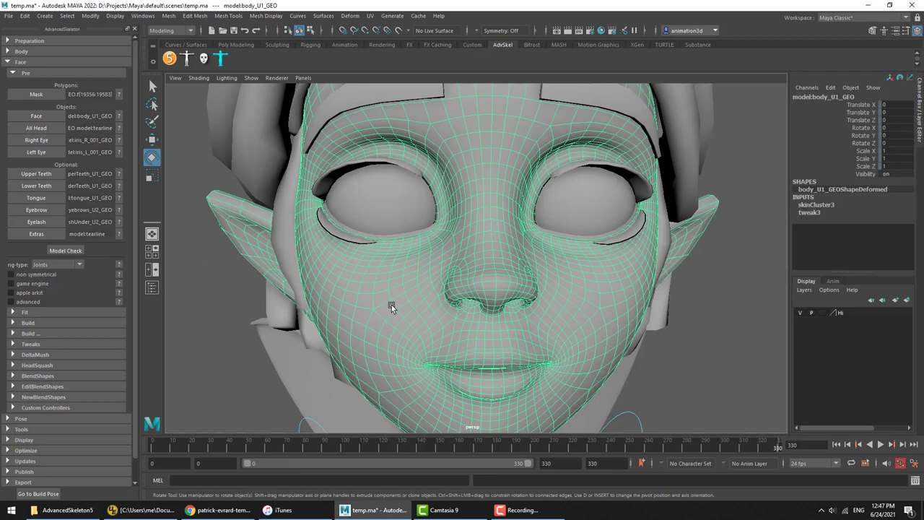
click(867, 105)
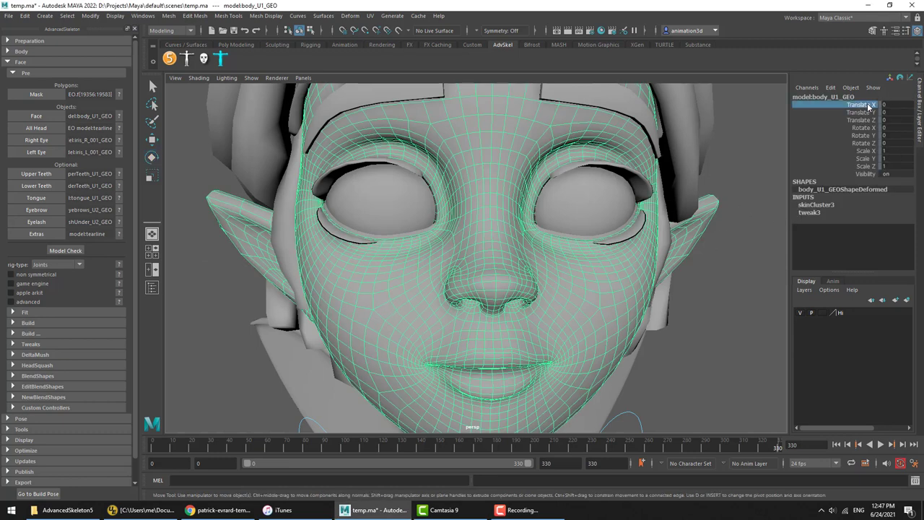
drag(869, 106, 871, 167)
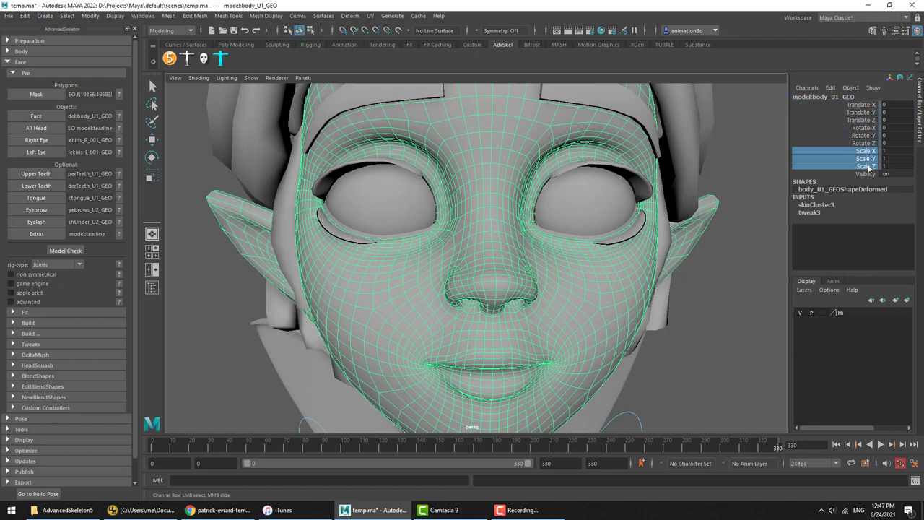
click(632, 330)
click(629, 325)
key(e)
click(719, 351)
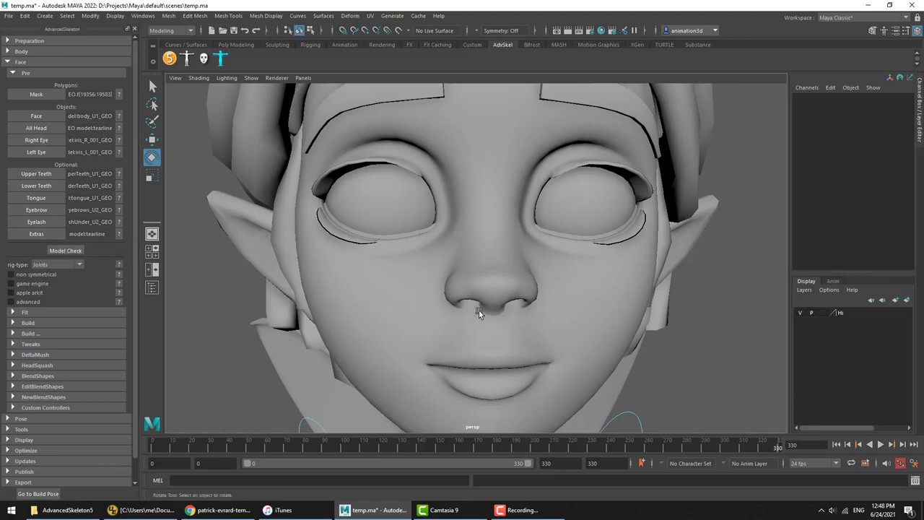
Step: Run Model Check on the character's face model and read its report
click(66, 250)
drag(477, 481, 554, 481)
click(552, 479)
Step: Move the body mesh's pivot point straight up about 10.2 units from the feet, working in the front view
key(space)
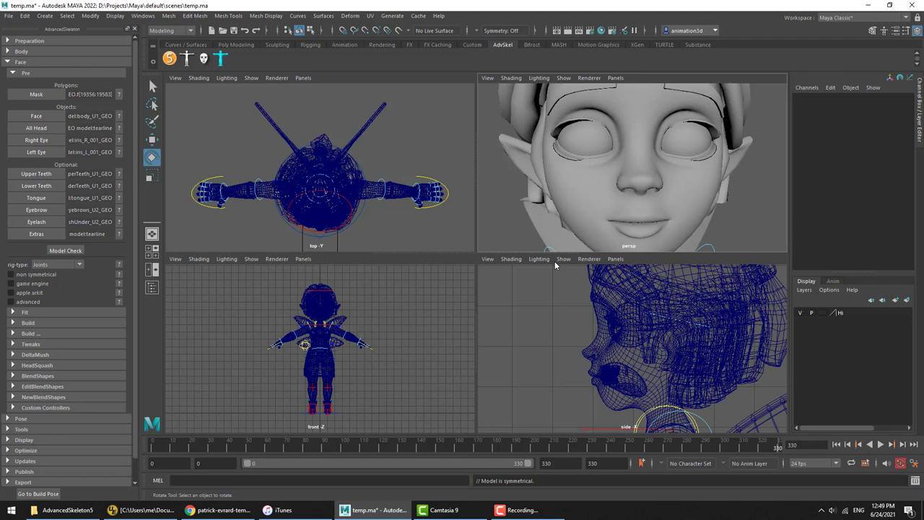
click(596, 196)
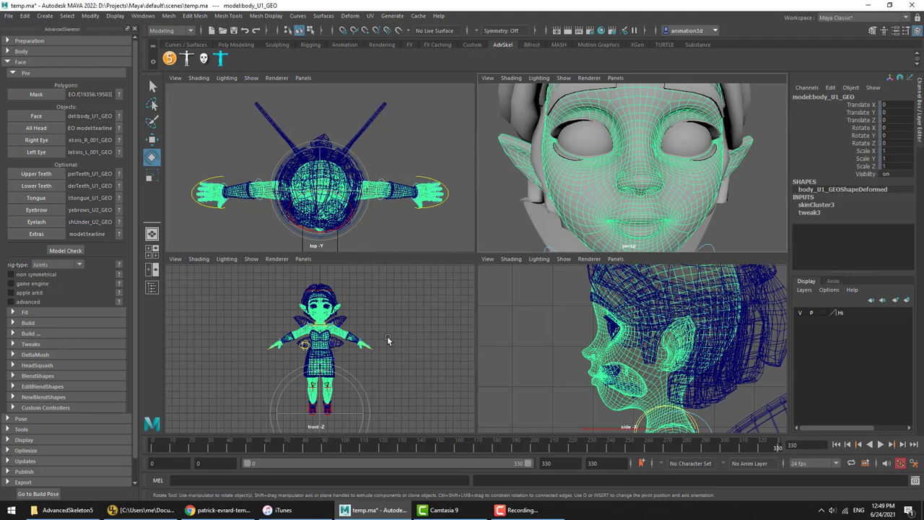
key(w)
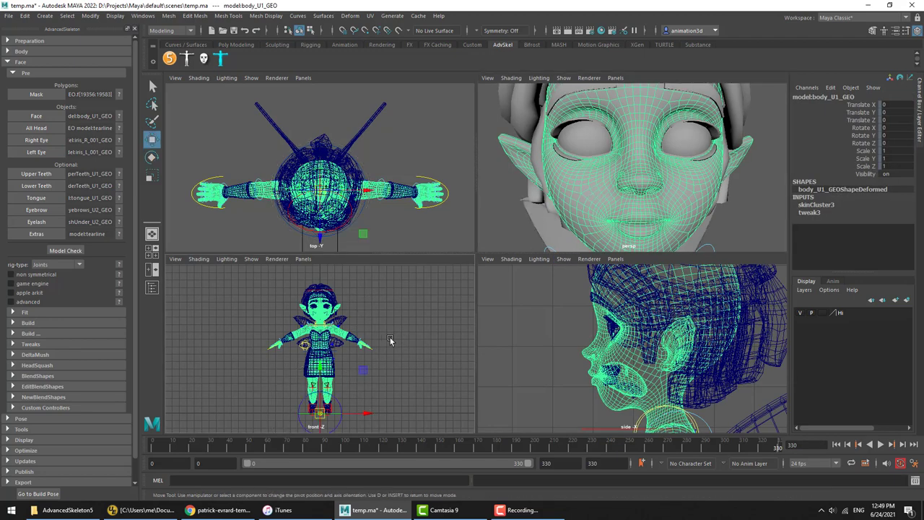
drag(321, 370, 336, 290)
key(space)
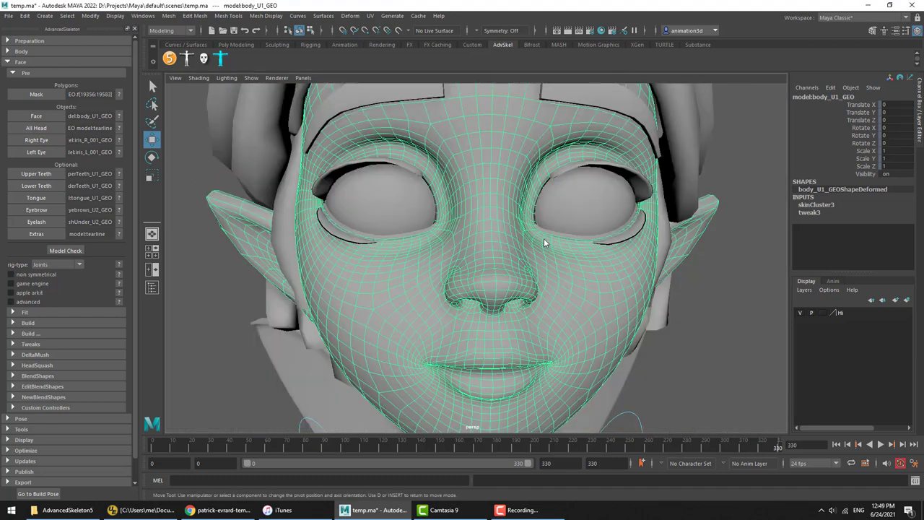
Step: Run Model Check with the moved pivot, read the reported transform values, and cancel the check
click(72, 251)
drag(442, 196, 442, 198)
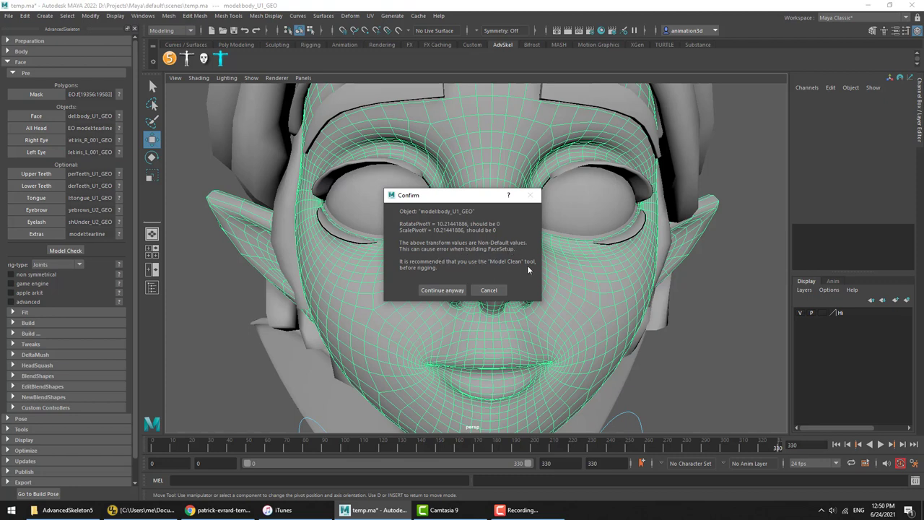
click(494, 291)
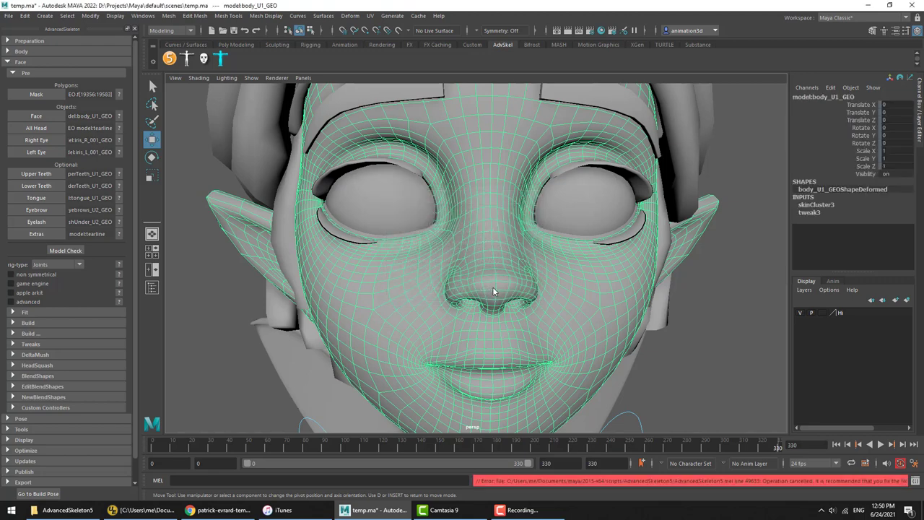
Step: Undo the pivot move on the body mesh, return to the full perspective view, and deselect the mesh
key(space)
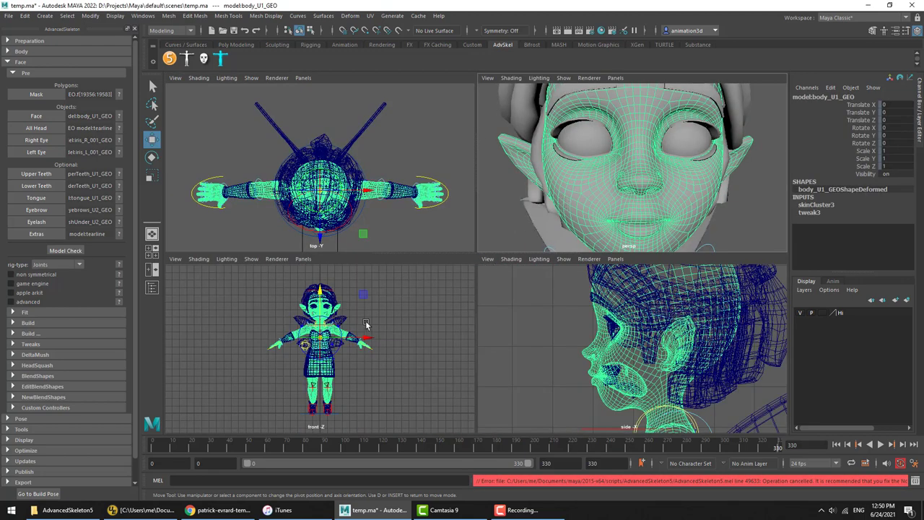
key(ctrl+z)
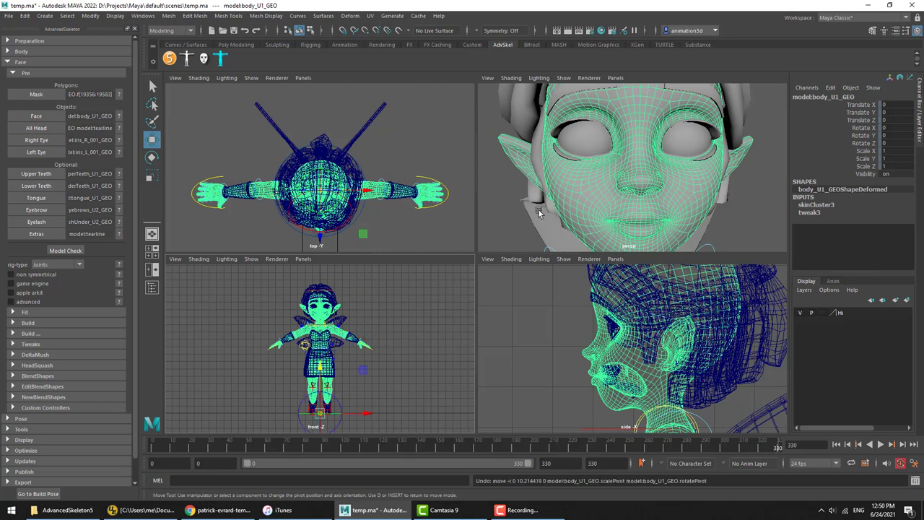
key(space)
click(686, 318)
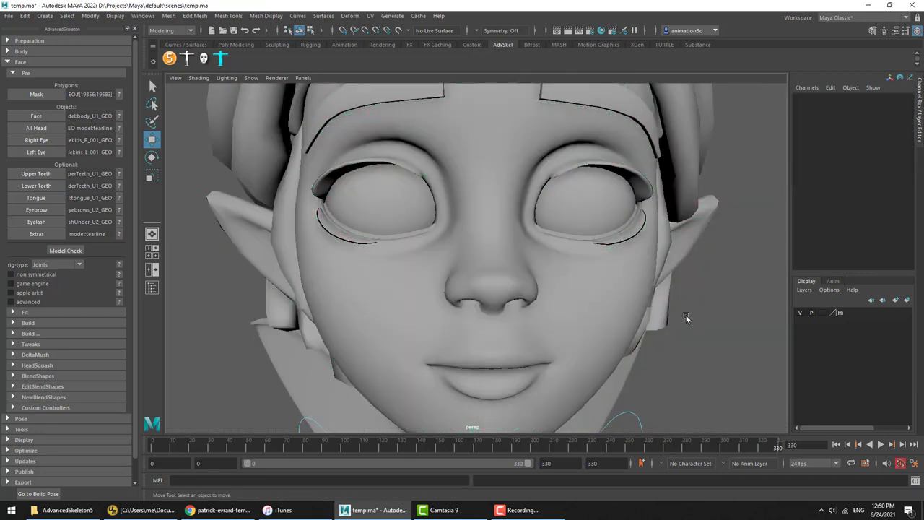
Step: Try the non symmetrical option, inspect the Right and Left choices in the Fit section, and disable the option again
click(559, 288)
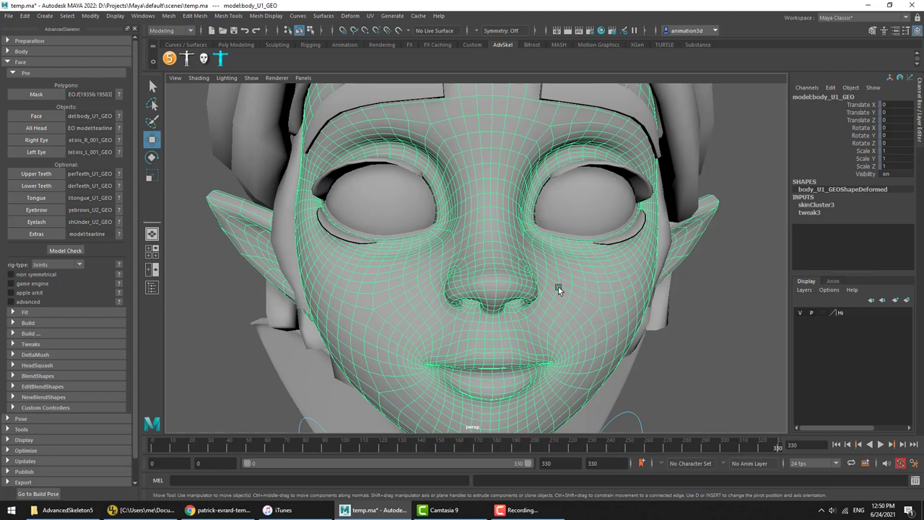
click(24, 276)
click(41, 277)
click(52, 314)
click(50, 315)
click(53, 316)
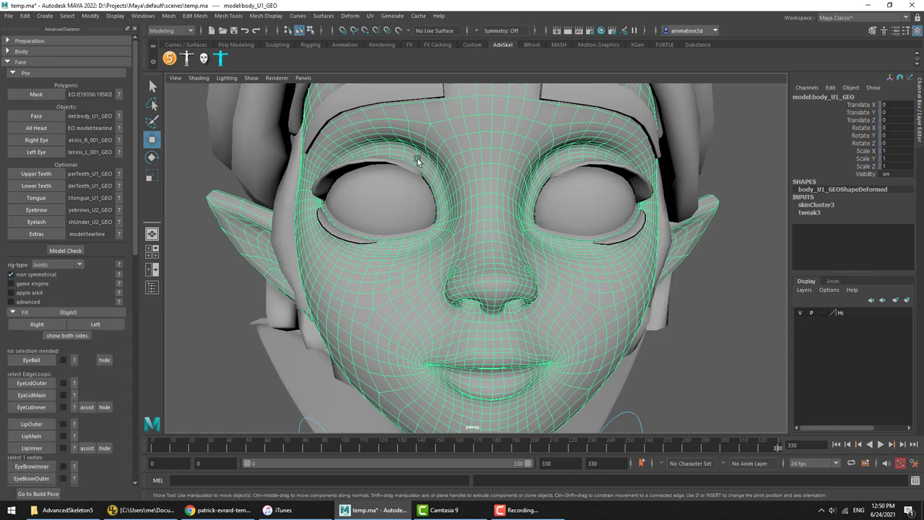
click(40, 312)
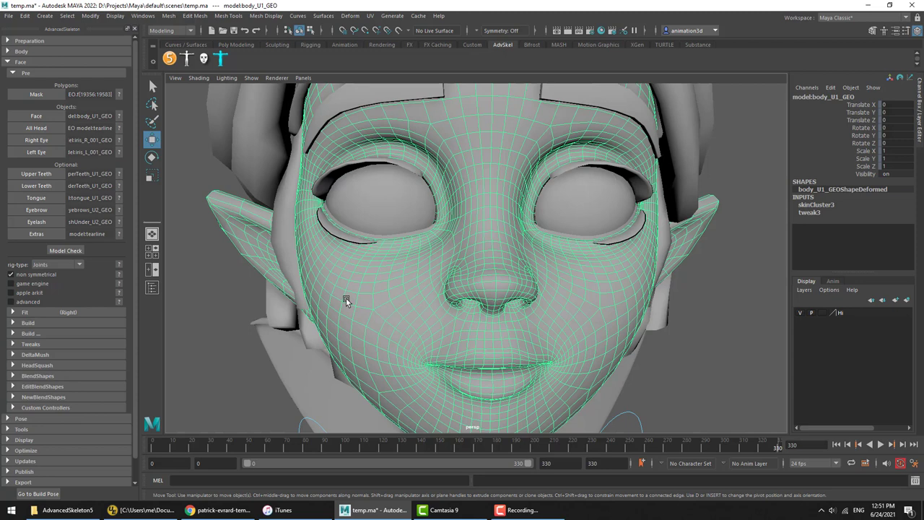
click(42, 275)
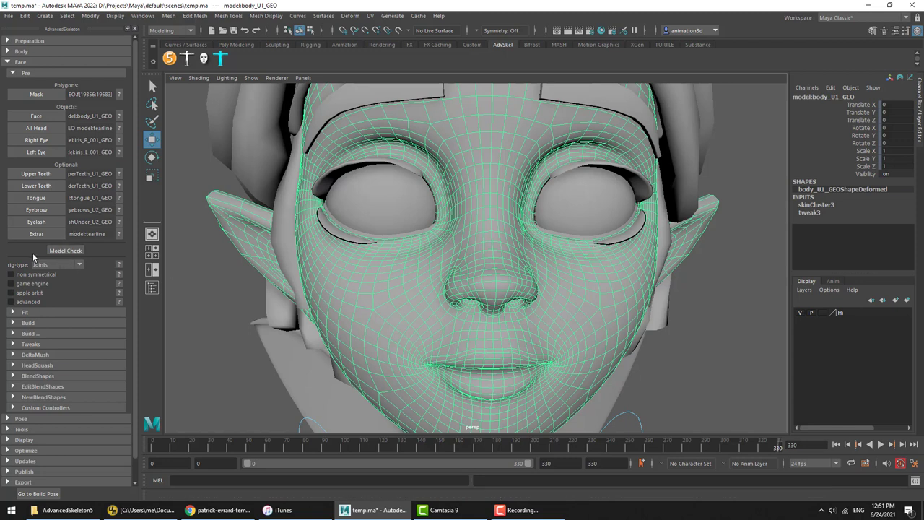
Step: Set the face rig-type to Mixed and read the help comparing the Joints, BlendShapes and Mixed types
click(61, 263)
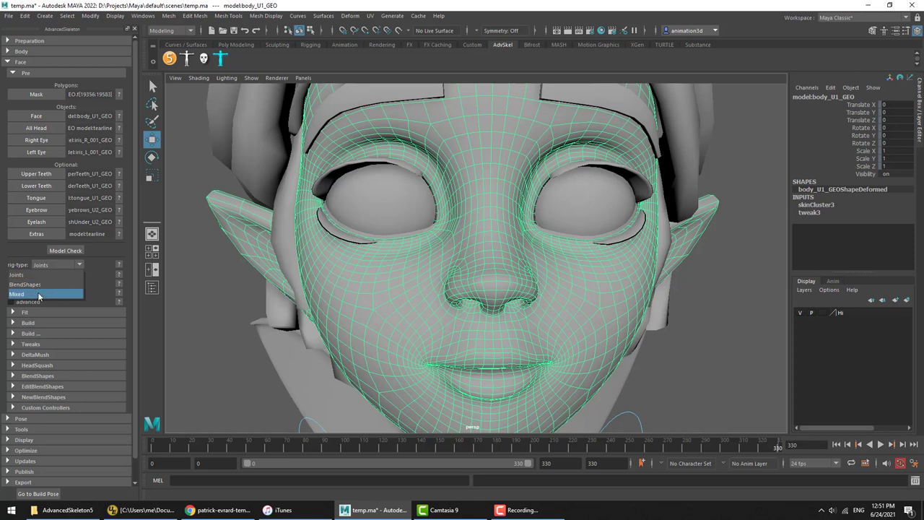
click(39, 294)
click(71, 266)
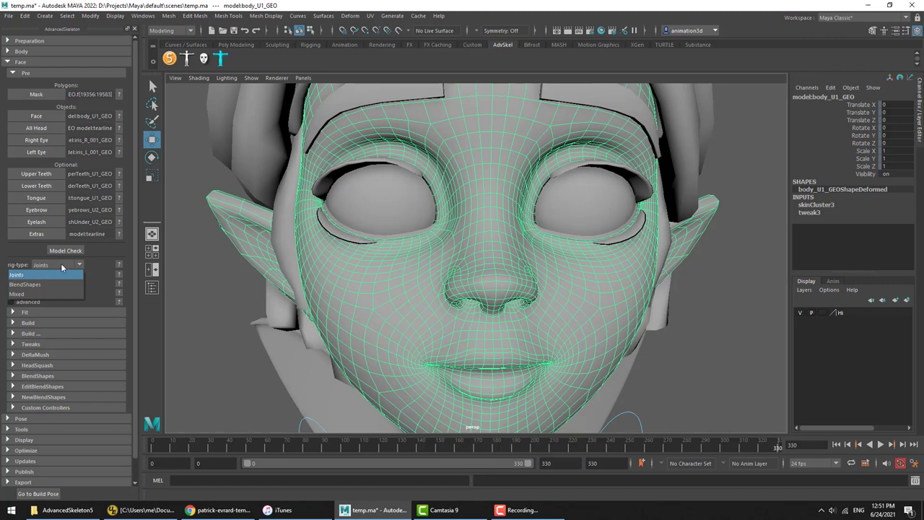
click(69, 264)
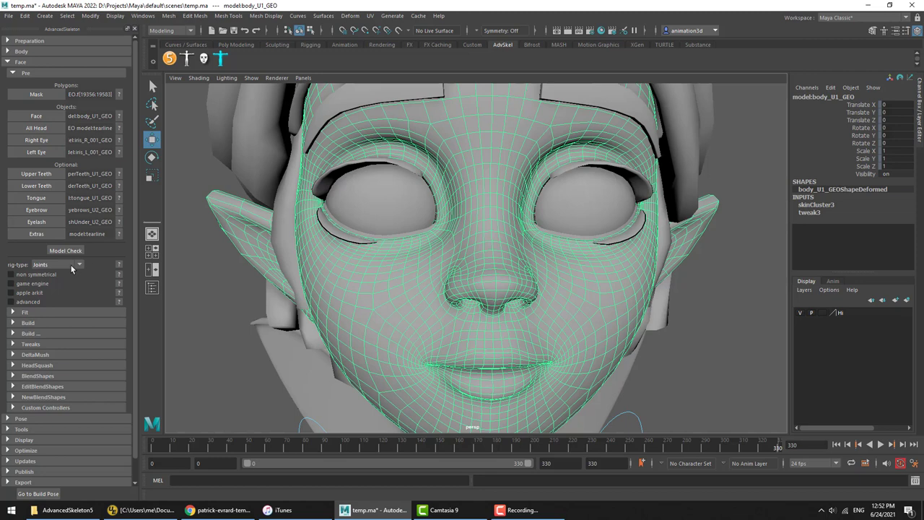
click(72, 267)
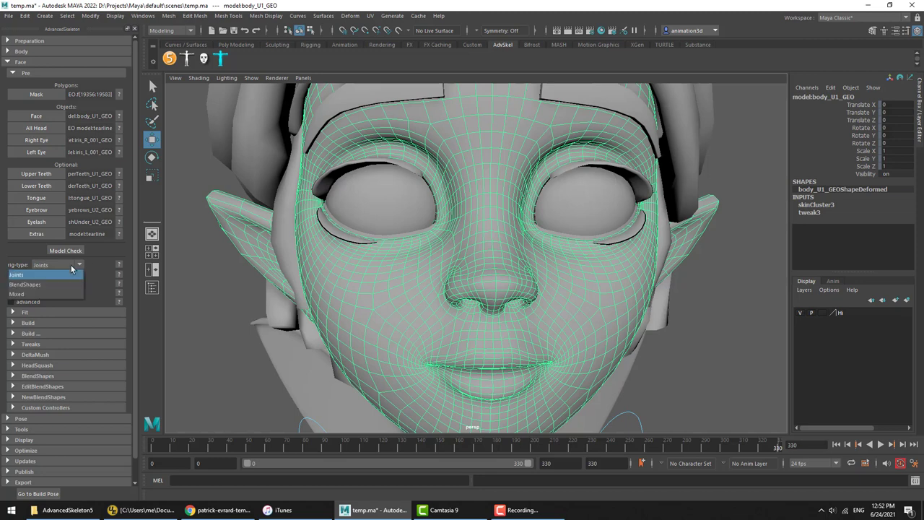
click(28, 294)
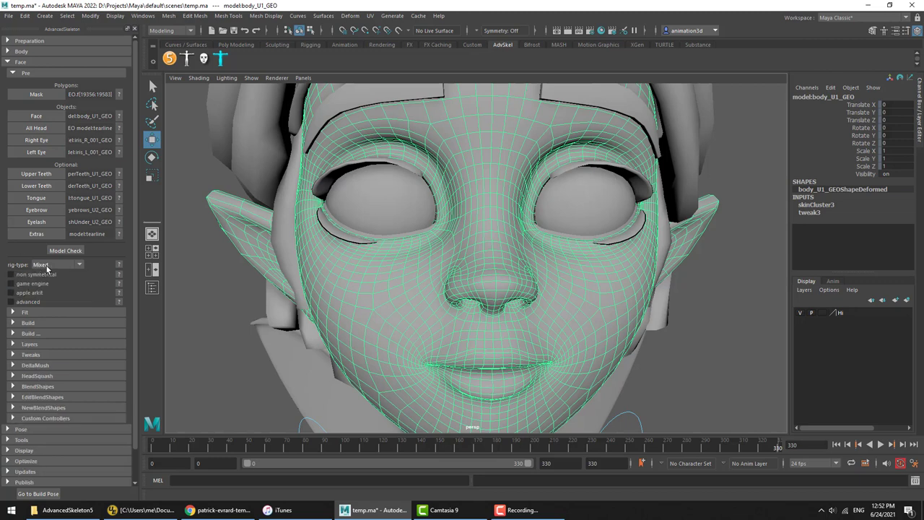
click(118, 266)
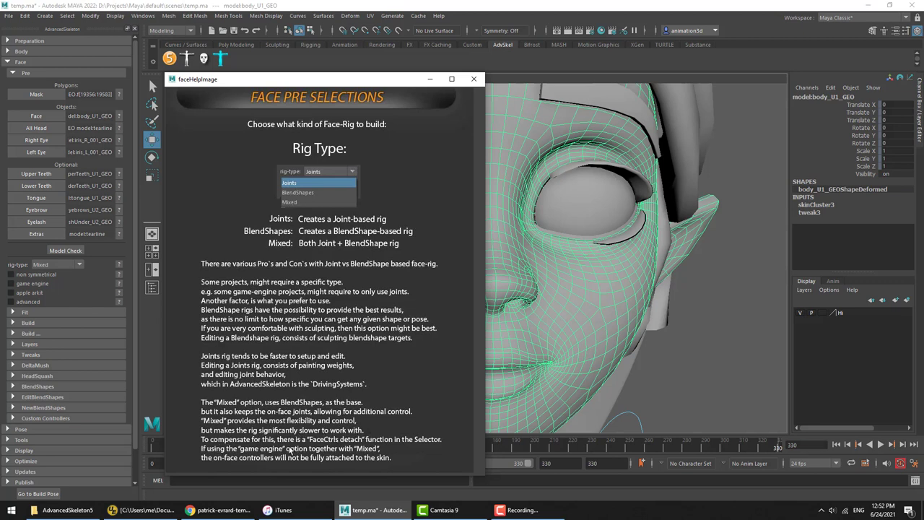
click(473, 79)
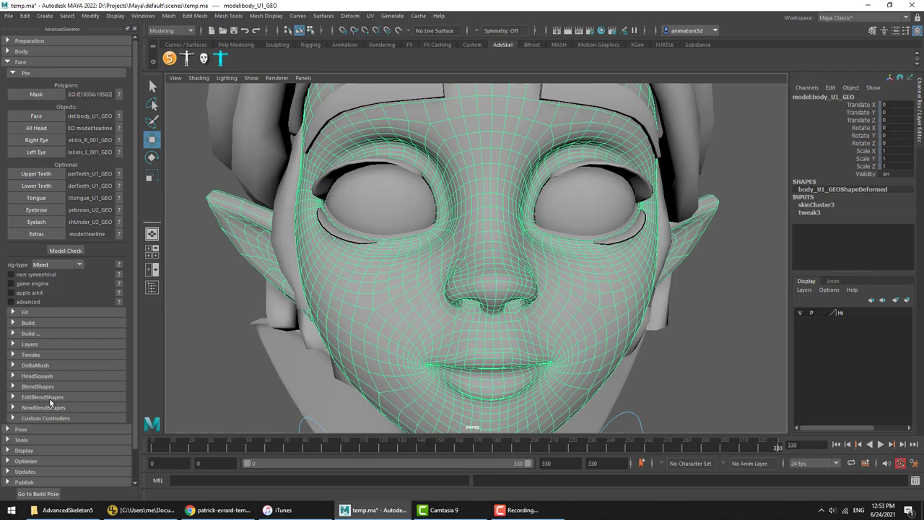
Step: Set the face rig-type to Joints
click(73, 264)
click(47, 294)
click(61, 264)
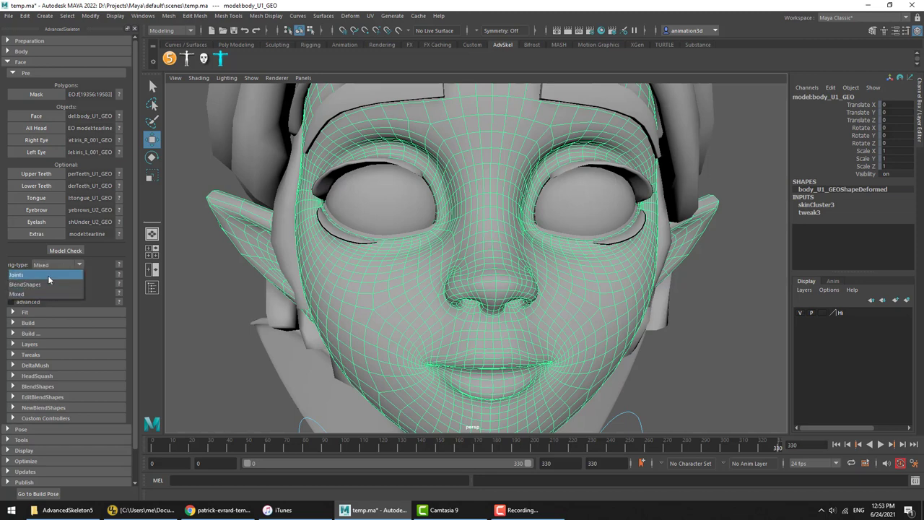
click(48, 275)
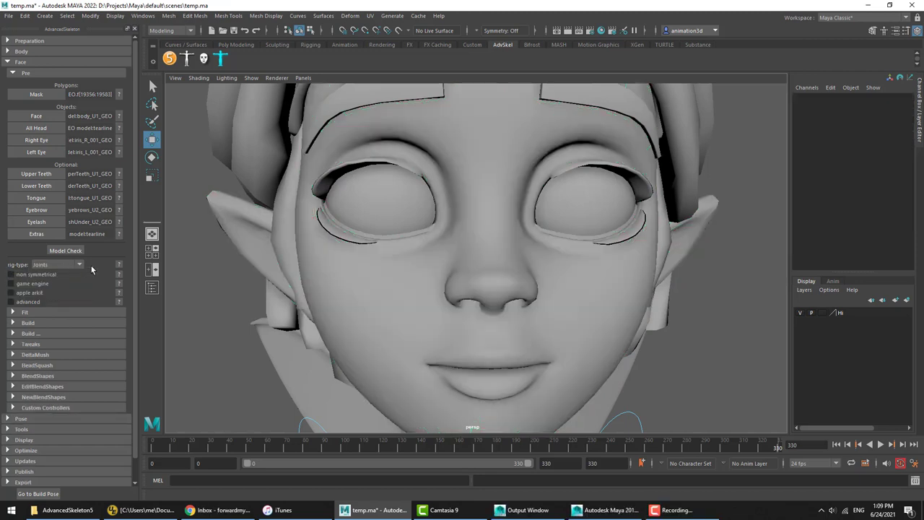
Step: Read the help pages for the non symmetrical, game engine and apple arkit options, and close the help
click(119, 274)
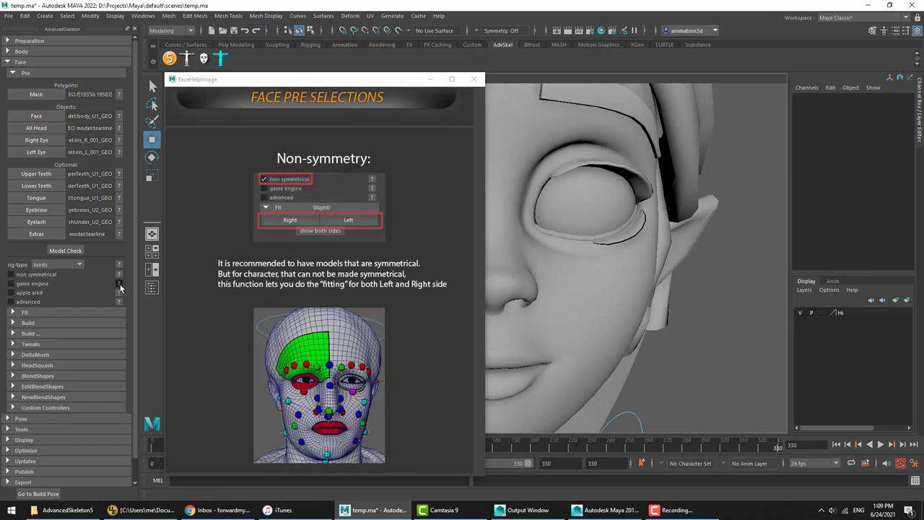
click(119, 284)
click(120, 293)
click(480, 82)
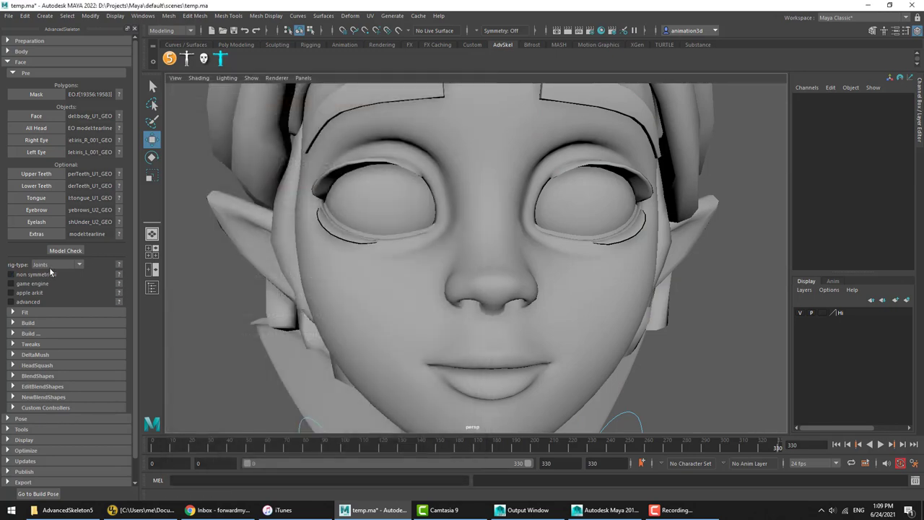
Step: Try the non symmetrical option with the Fit section's Right and Left sides, and disable it again
click(43, 274)
click(36, 273)
click(29, 311)
click(33, 275)
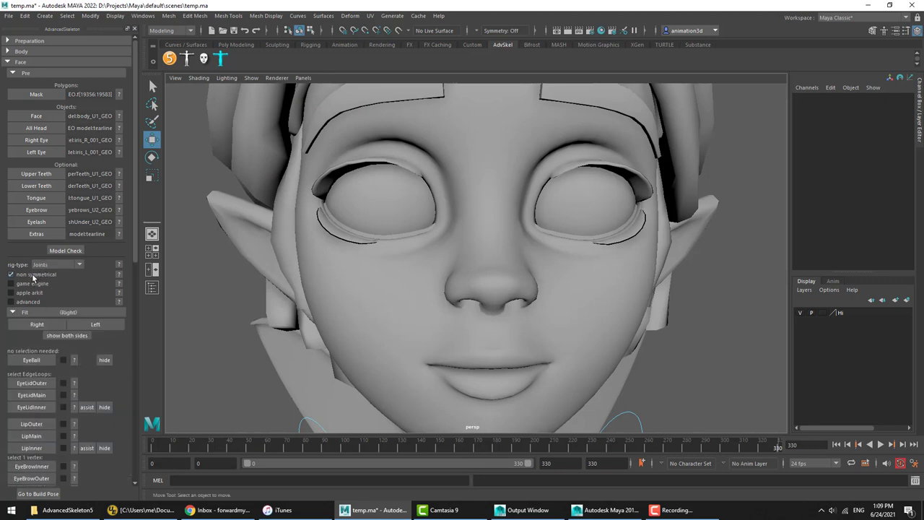
click(33, 276)
click(34, 275)
click(38, 325)
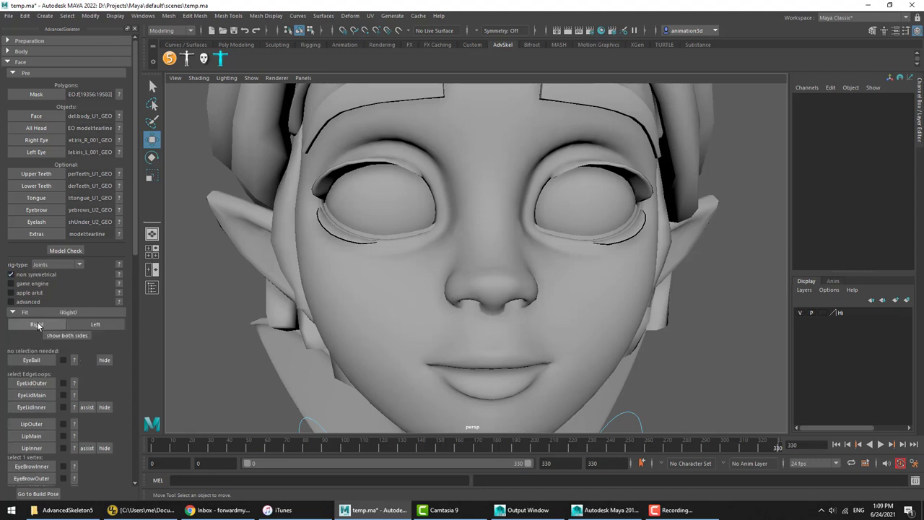
click(41, 324)
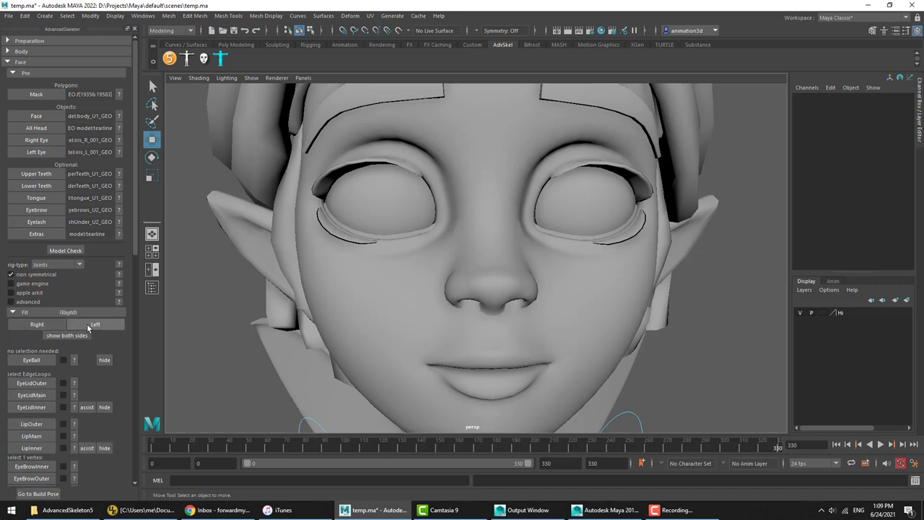
click(24, 315)
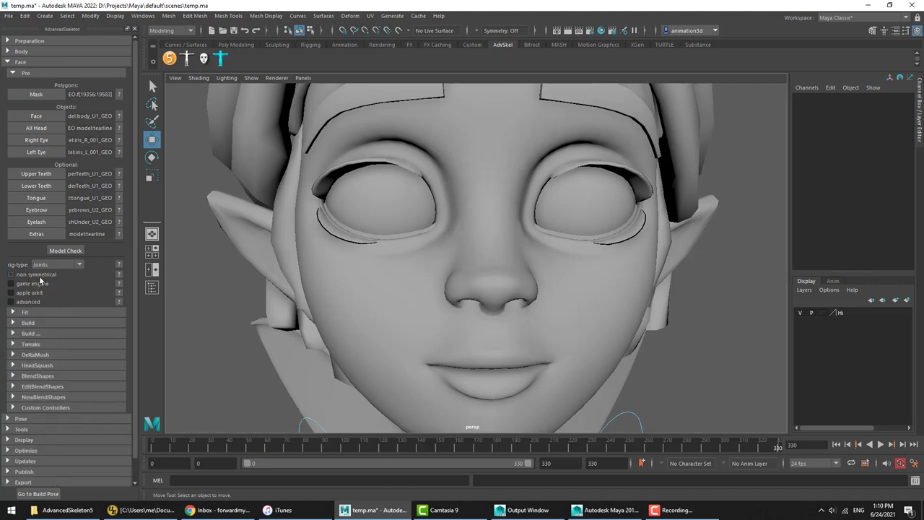
click(39, 275)
Step: Switch to Maya 2016 and open the napoleon demo rig from AdvancedSkeleton, discarding changes to the current scene
click(607, 510)
click(48, 317)
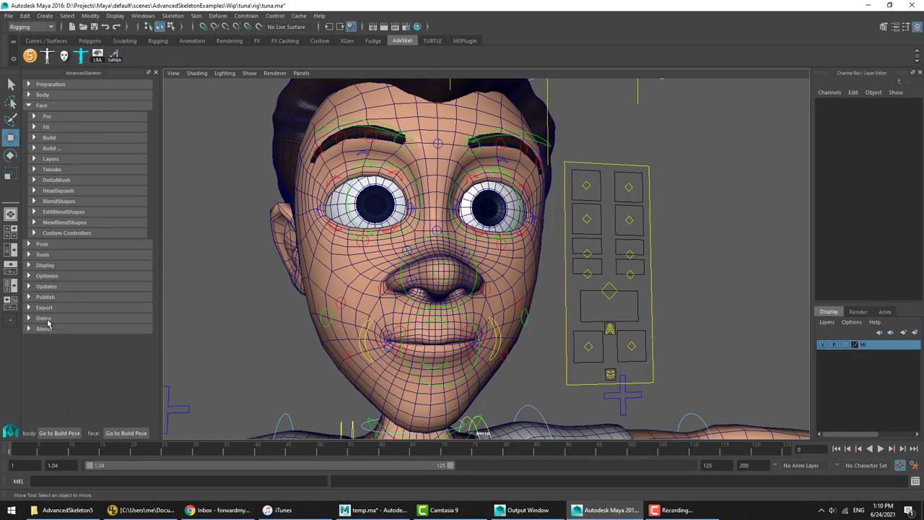
click(69, 352)
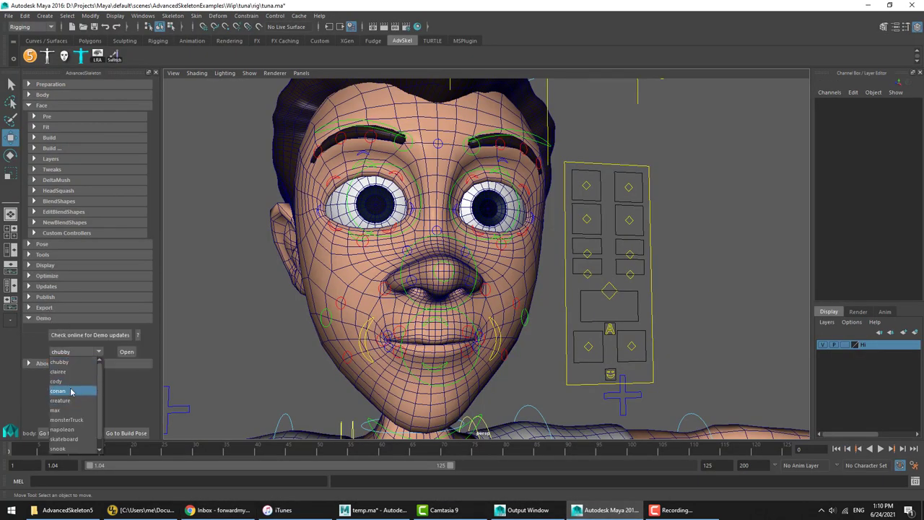
click(71, 431)
click(126, 351)
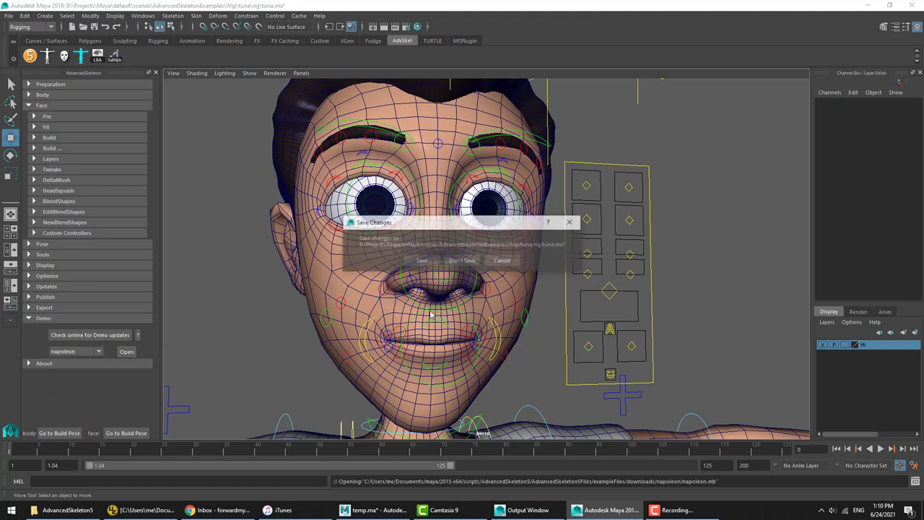
click(463, 264)
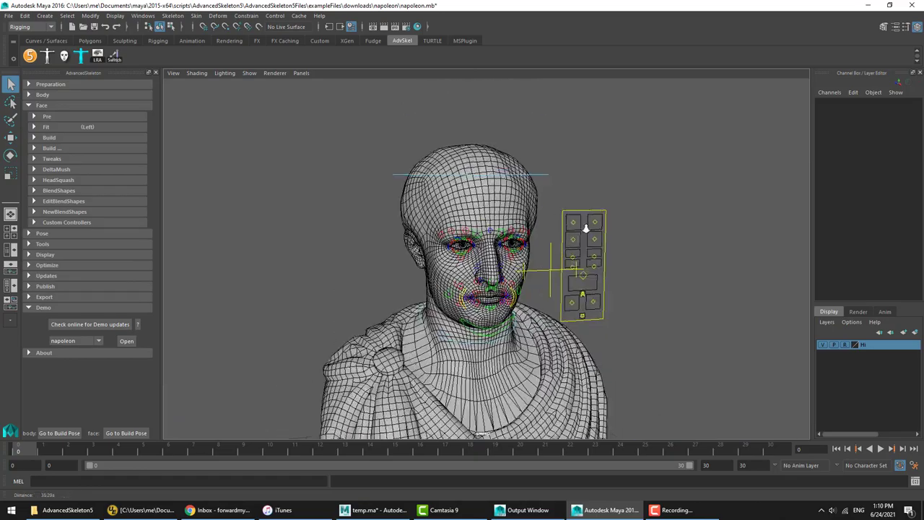
Step: Toggle the napoleon face rig from Adv to Fit and examine how both sides of the face are fitted
alt+drag(544, 270, 561, 290)
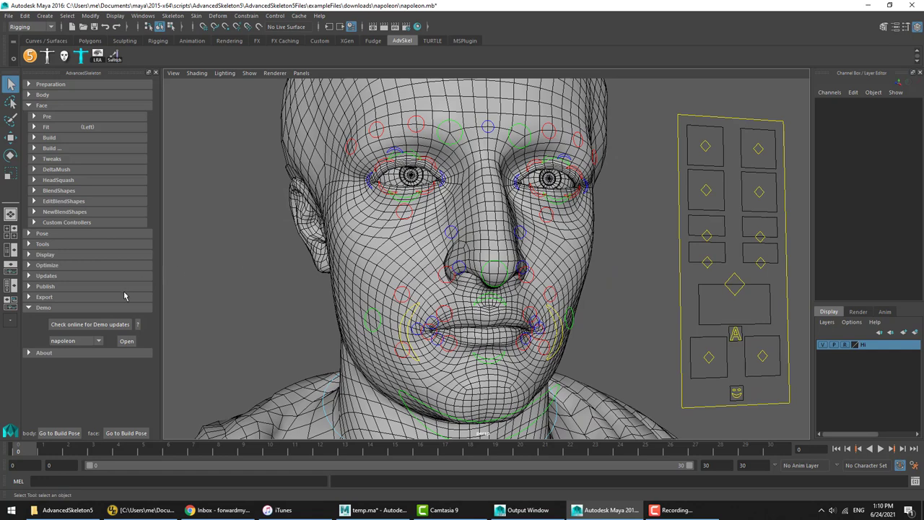
click(43, 308)
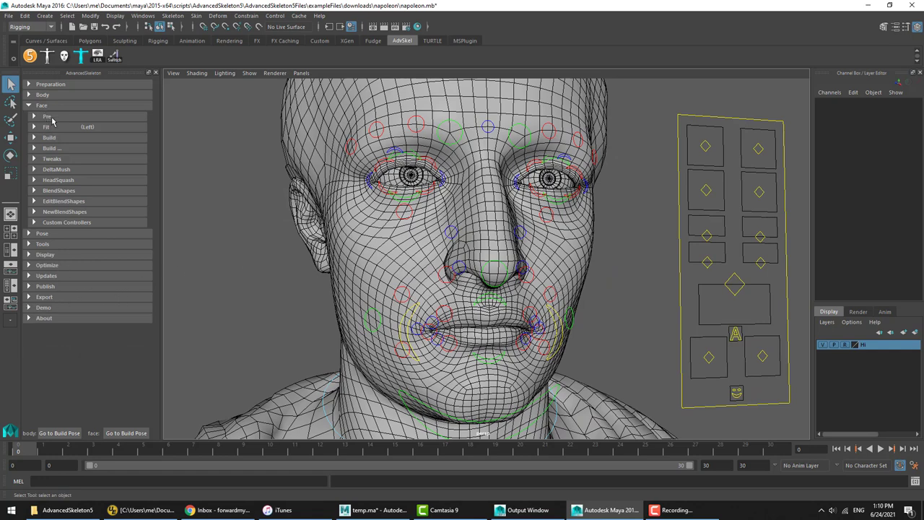
click(50, 138)
click(53, 161)
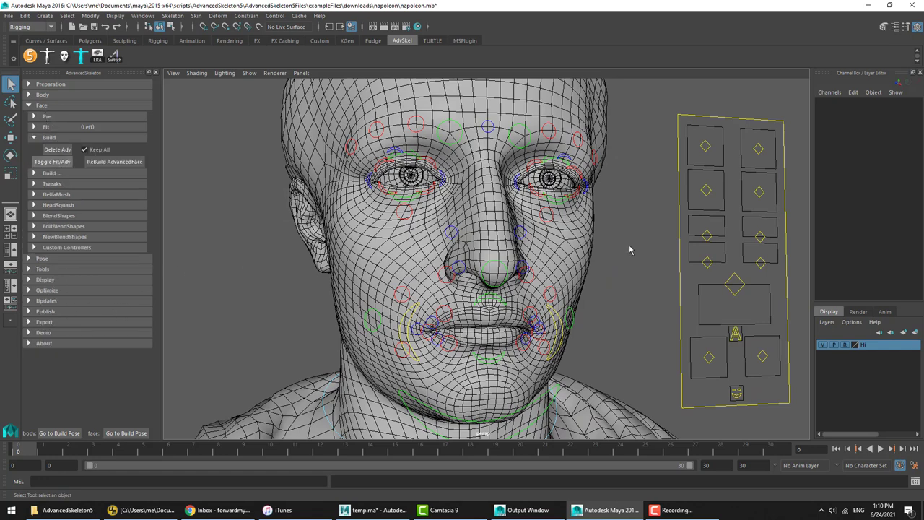
alt+drag(590, 254, 541, 257)
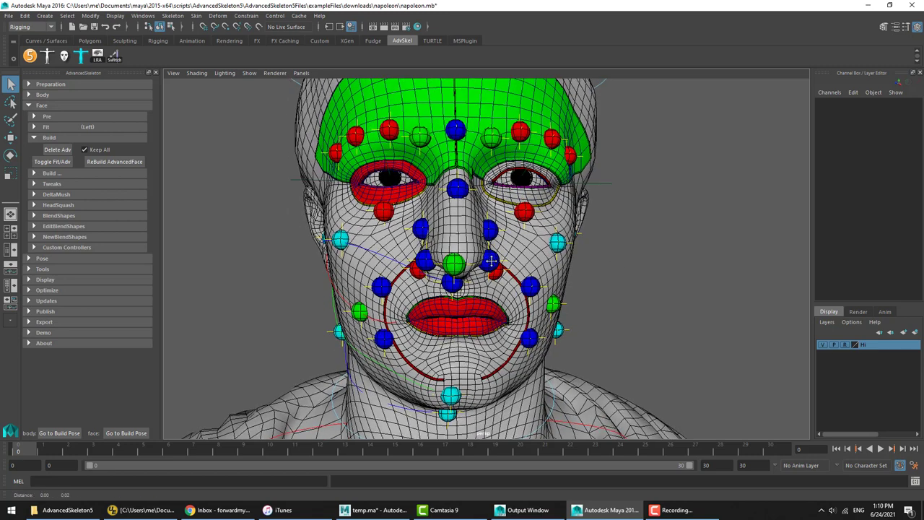
alt+middle_drag(490, 260, 528, 295)
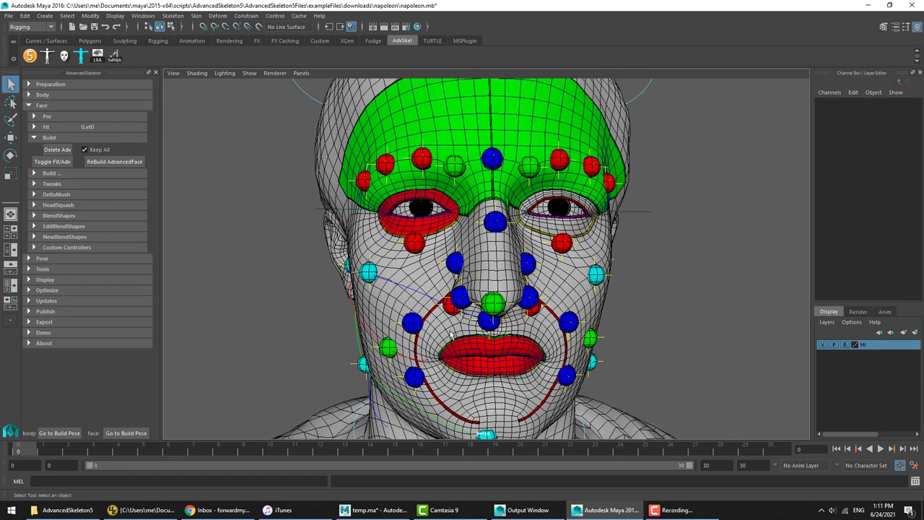
alt+drag(443, 324, 440, 267)
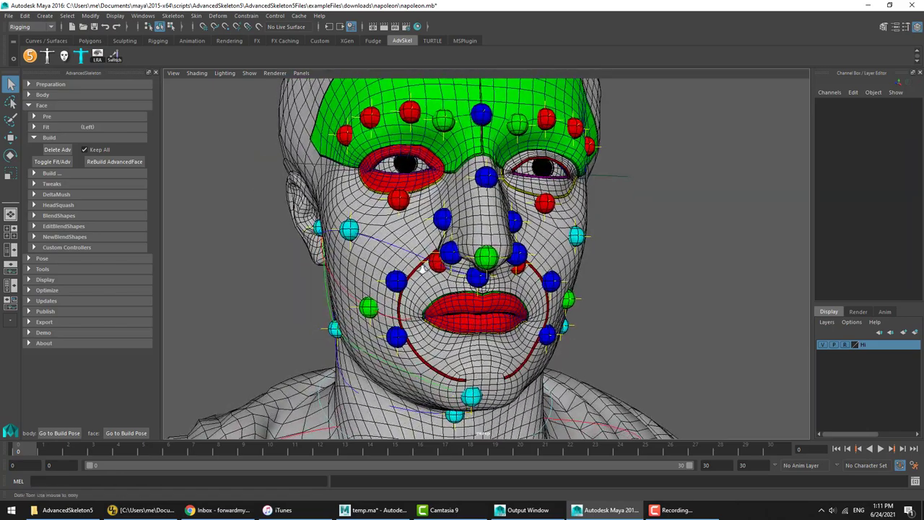
alt+middle_drag(440, 268, 511, 293)
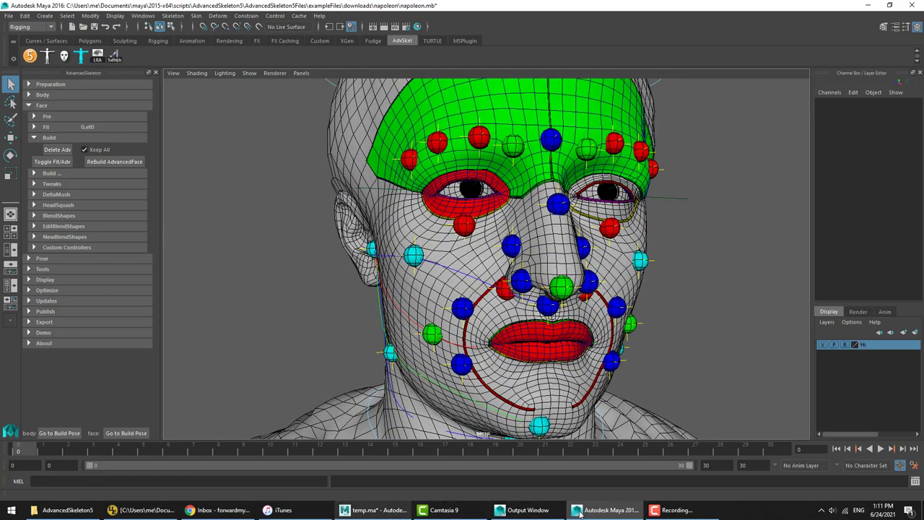
Step: Switch back to temp.ma in Maya 2022 and toggle the game engine option on and off to compare the face sections
click(375, 509)
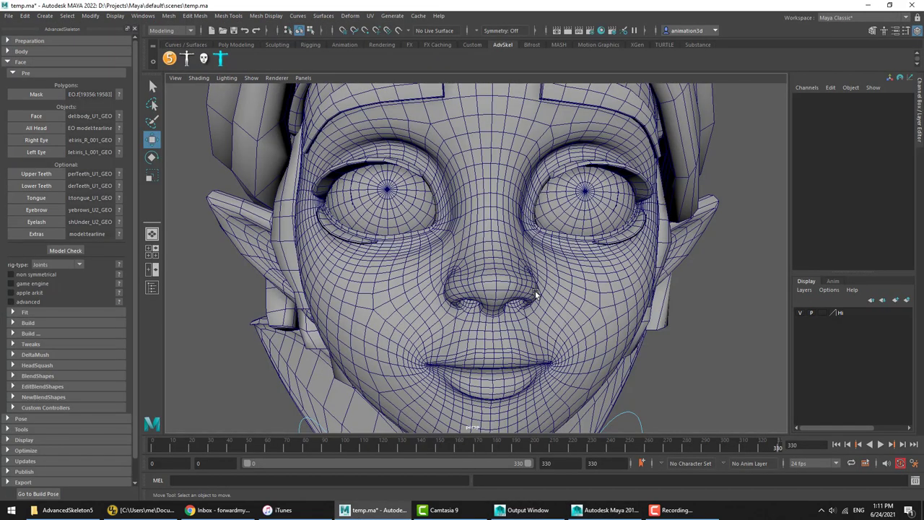
click(38, 283)
click(21, 285)
click(20, 285)
click(21, 285)
click(21, 285)
click(21, 285)
click(22, 285)
click(22, 285)
click(30, 287)
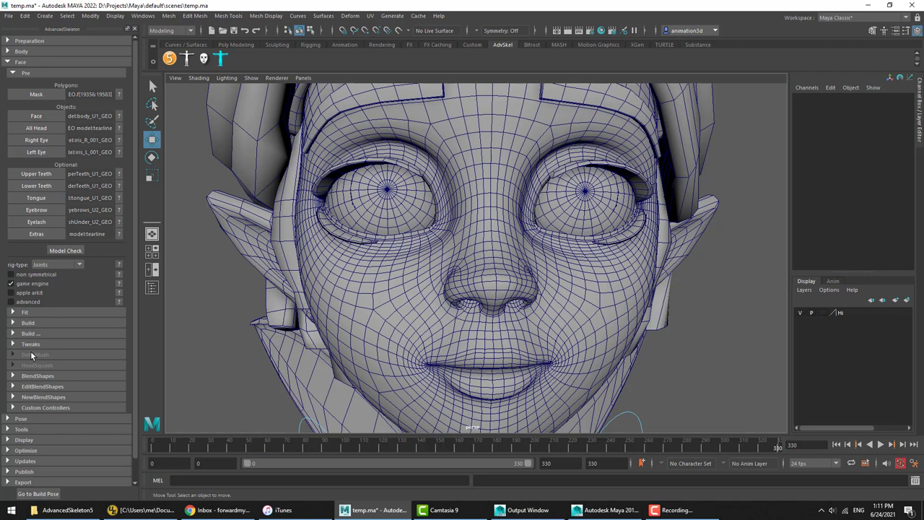
click(30, 287)
Step: Read the game engine help on deformer restrictions, and toggle the option on and off once more
click(119, 284)
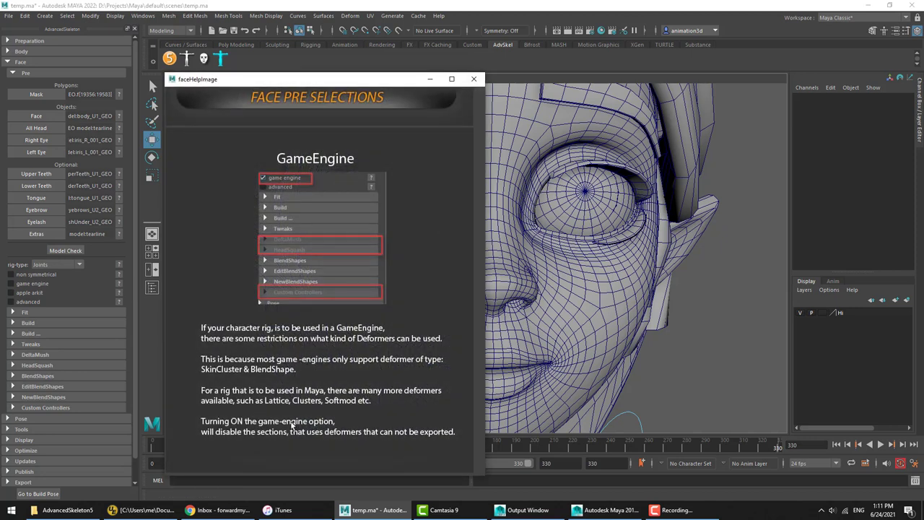
click(474, 79)
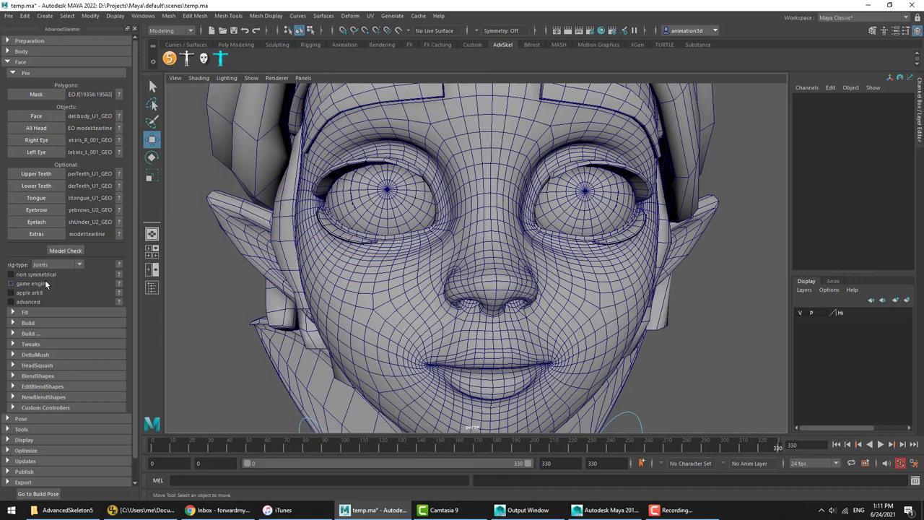
click(11, 284)
click(23, 284)
click(22, 285)
click(23, 284)
click(23, 285)
click(22, 284)
Step: Read the apple arkit help about creating ARKit blendshapes, and close it with the option left off
click(37, 295)
click(116, 293)
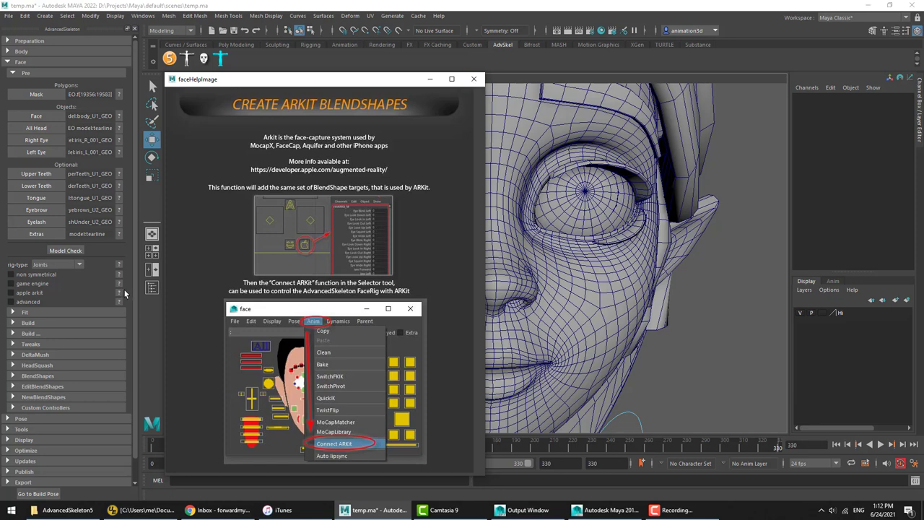
click(473, 79)
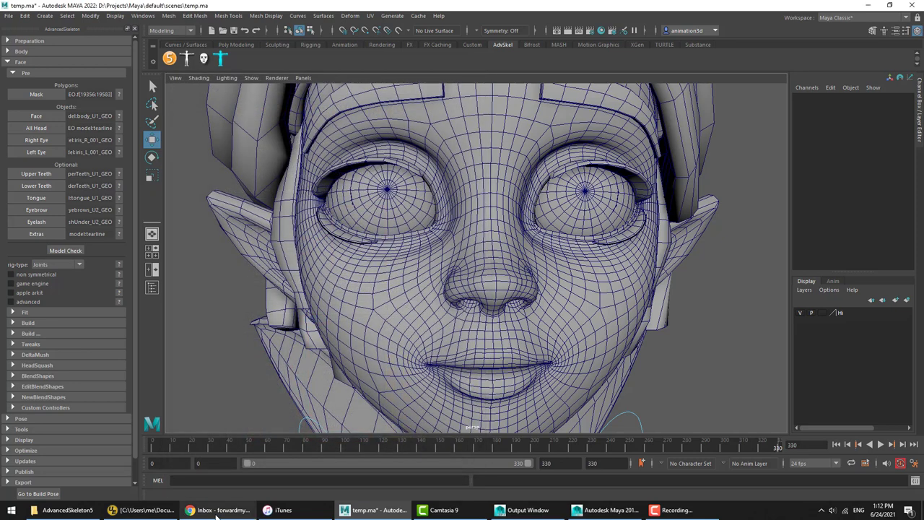
Step: Switch to Chrome, find Demonstration52: Face Tracking with ARKit among AdvancedSkeleton's YouTube videos, pause it and close its page
click(216, 510)
click(340, 277)
scroll(515, 255, down, 2)
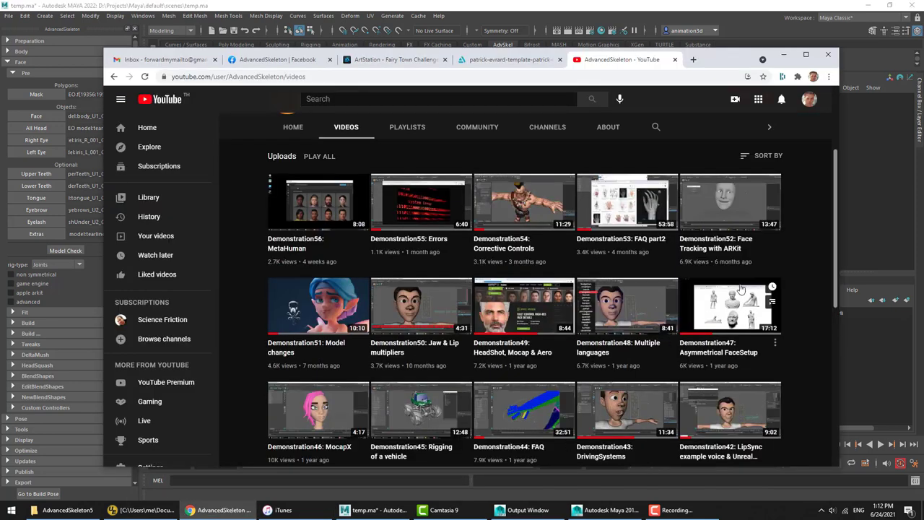
click(717, 203)
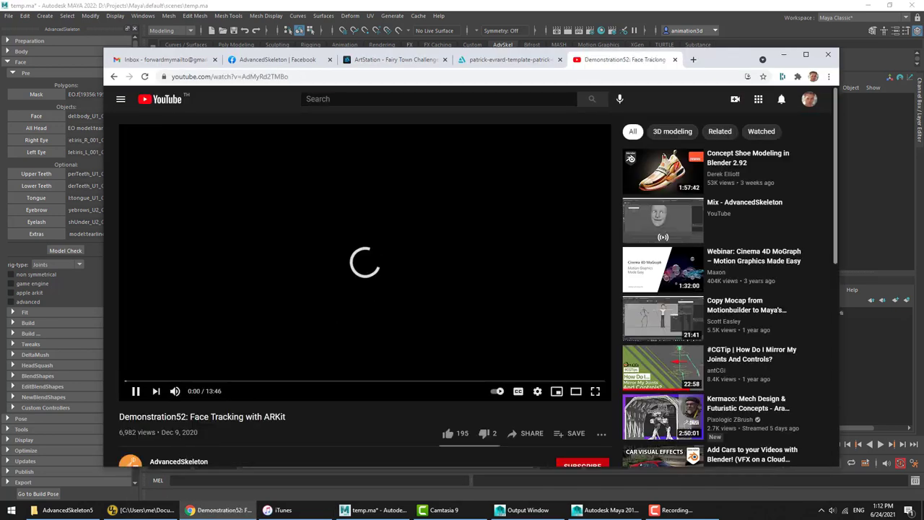
click(135, 390)
click(675, 59)
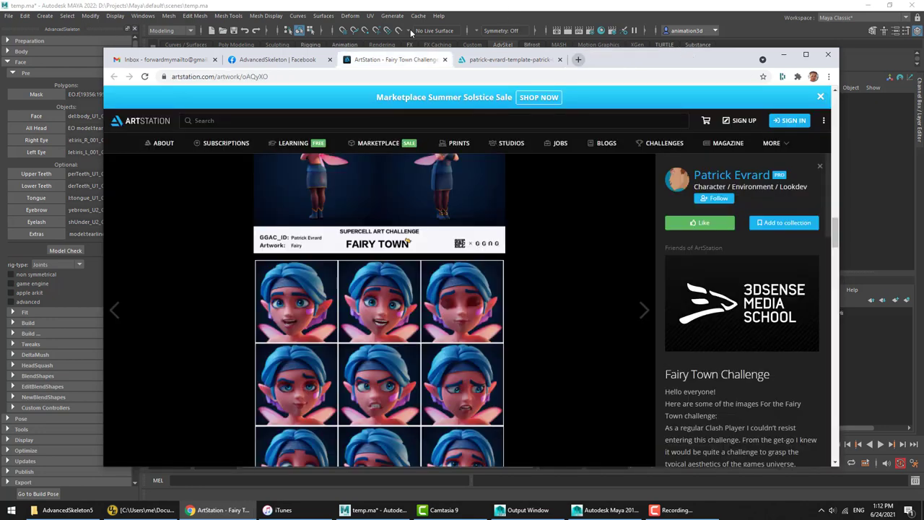
Step: Return to Maya 2022, enable the advanced option, read its help page, and disable the option again
click(39, 299)
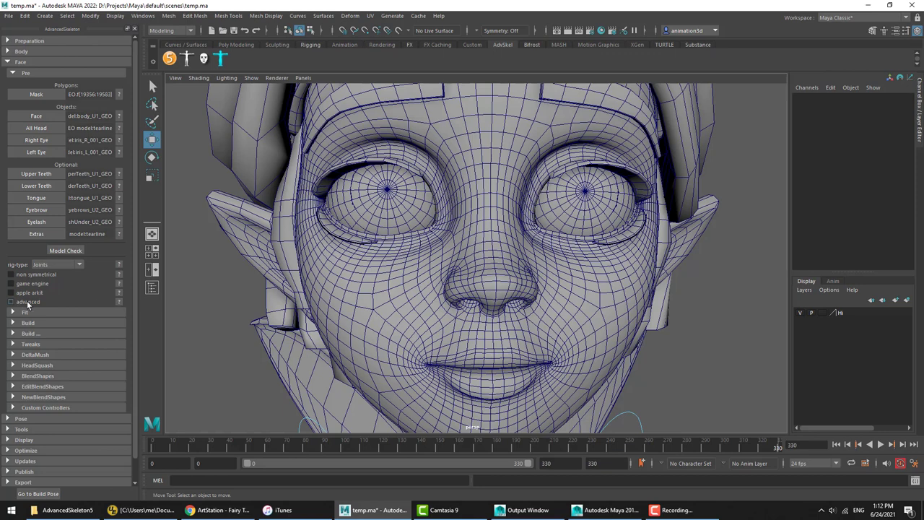
click(11, 302)
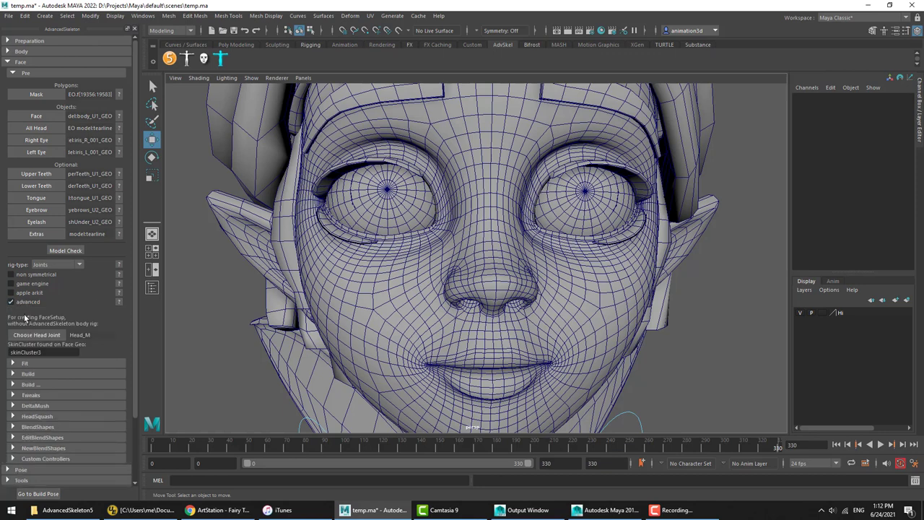
click(118, 303)
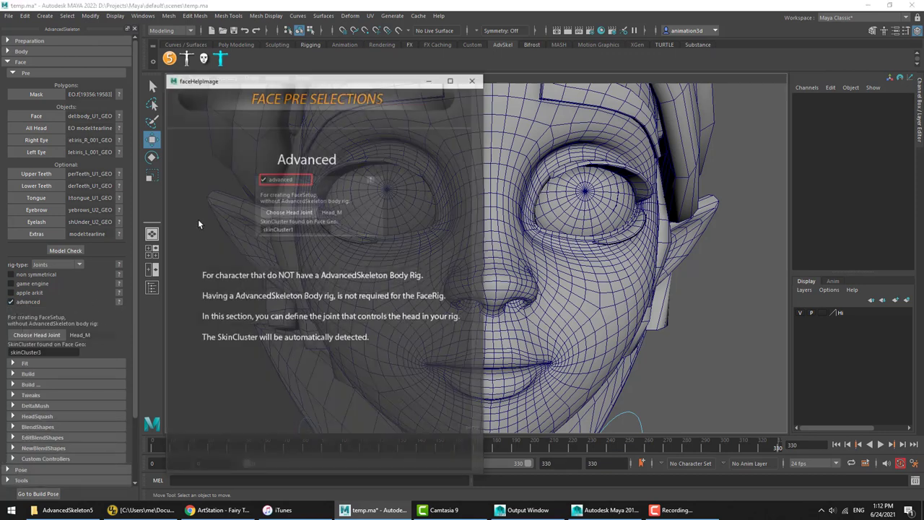
click(481, 68)
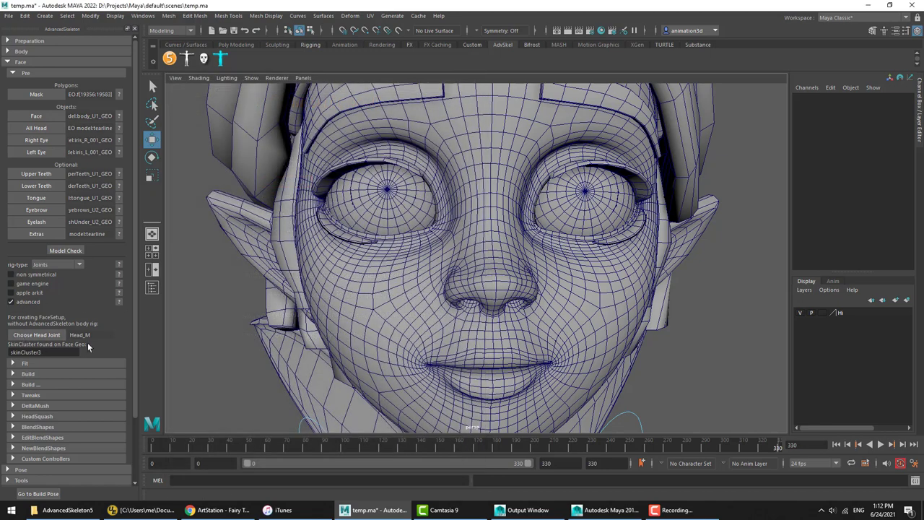
click(33, 301)
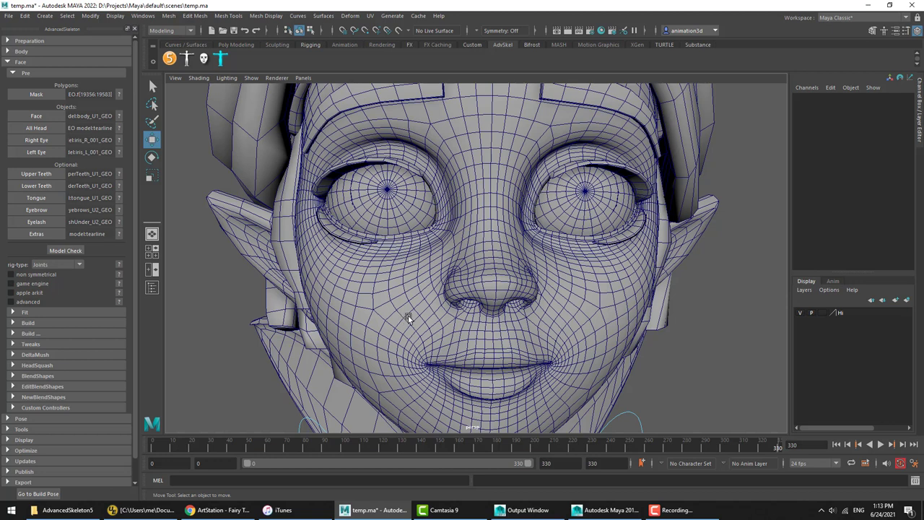
Step: Enable the advanced option and inspect its head joint and SkinCluster fields
click(29, 301)
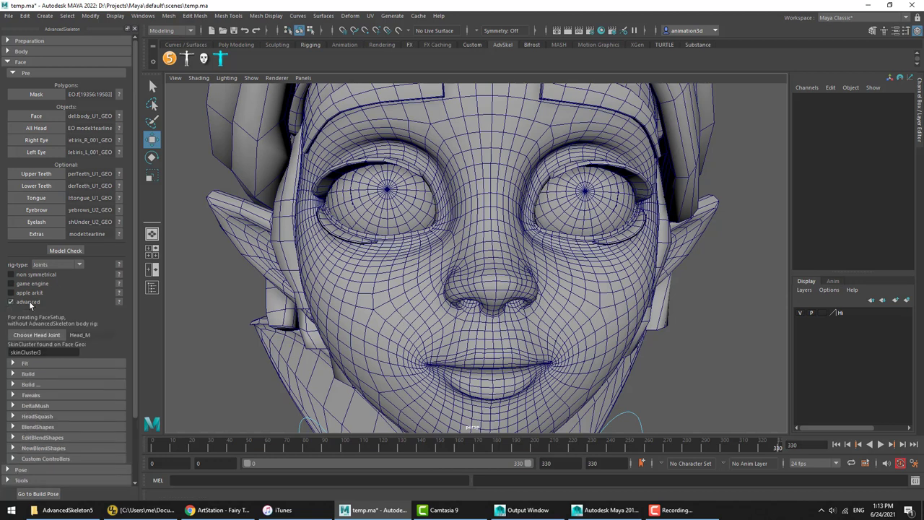
click(35, 334)
click(29, 336)
drag(71, 337, 2, 358)
click(65, 355)
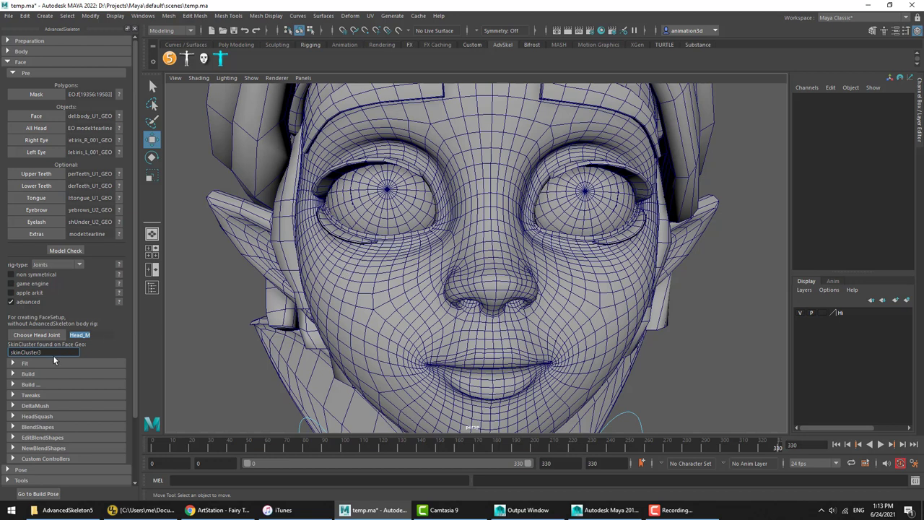
Step: Disable the advanced option and go from the Pre section to the Fit section of the face setup
click(25, 301)
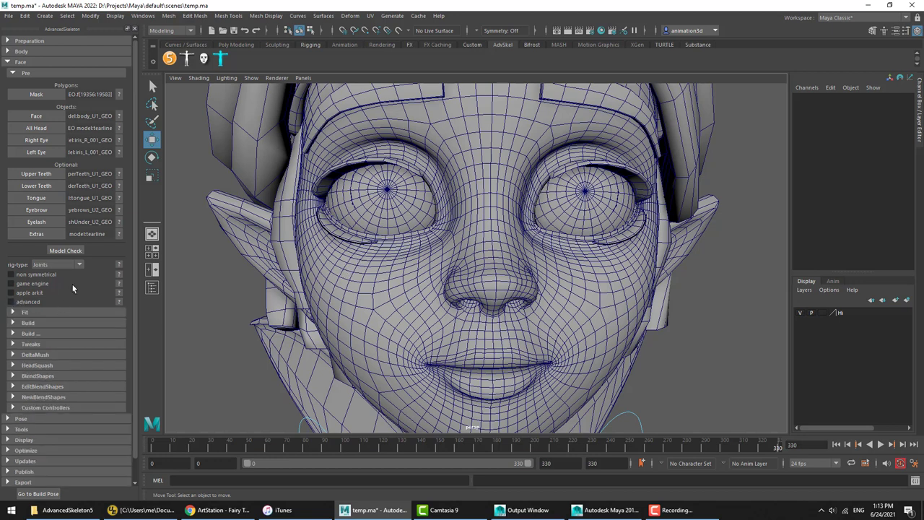
click(28, 74)
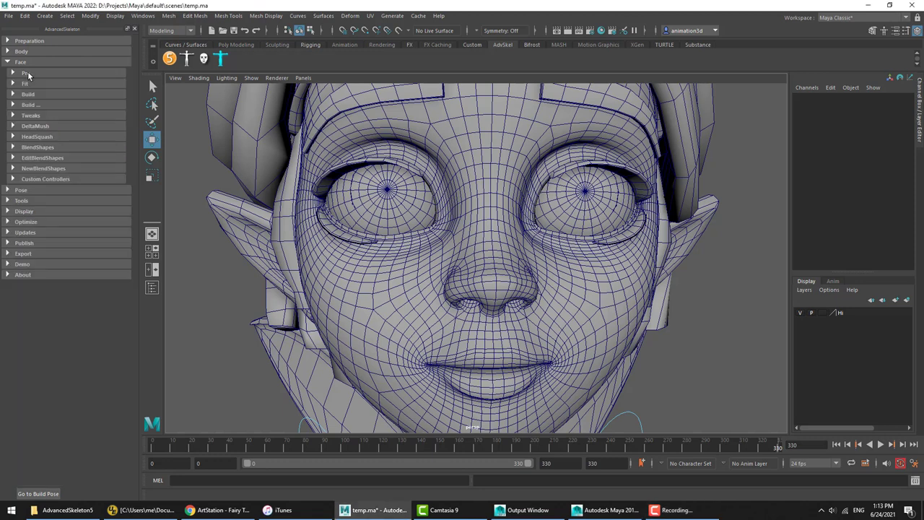
click(29, 84)
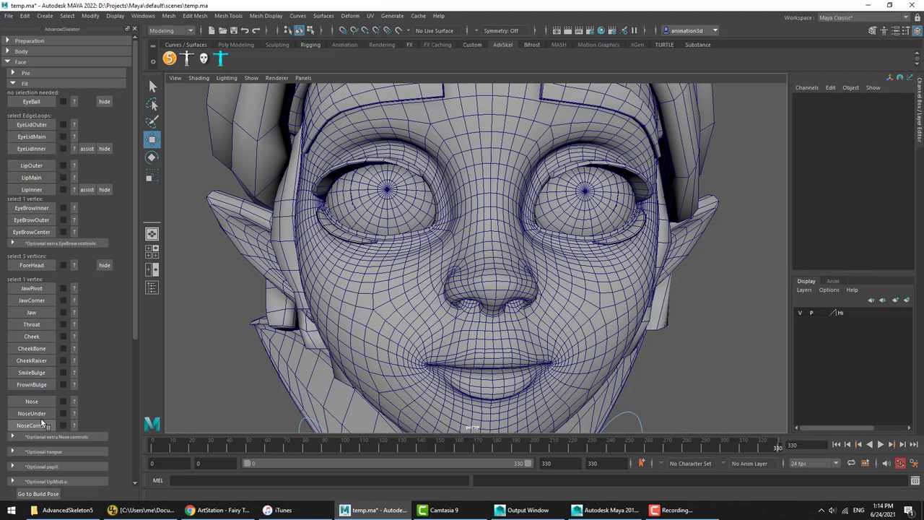
Step: Create the EyeBall fit object, delete it with confirmation, and create it again
click(29, 104)
click(32, 105)
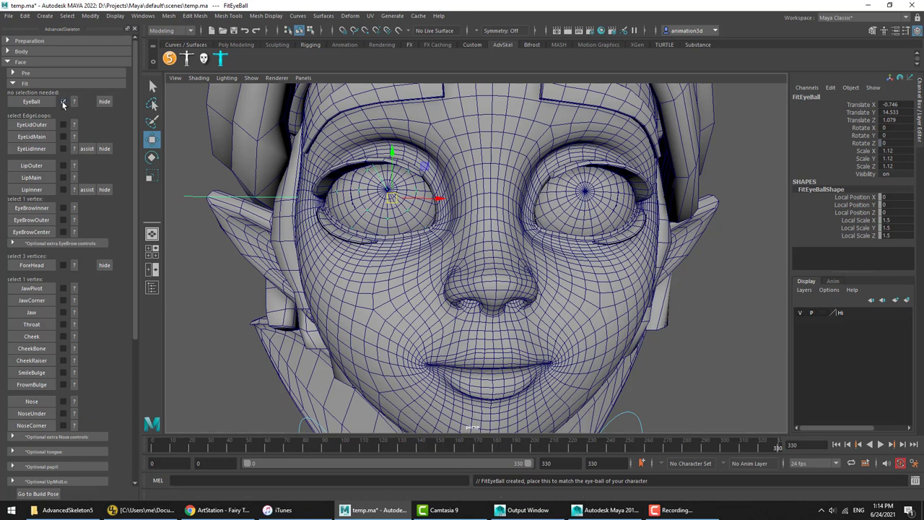
click(182, 238)
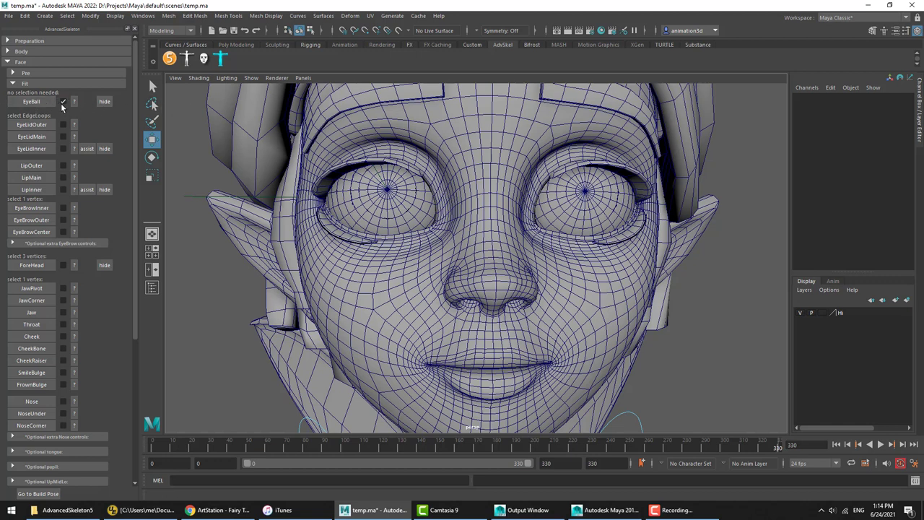
click(62, 104)
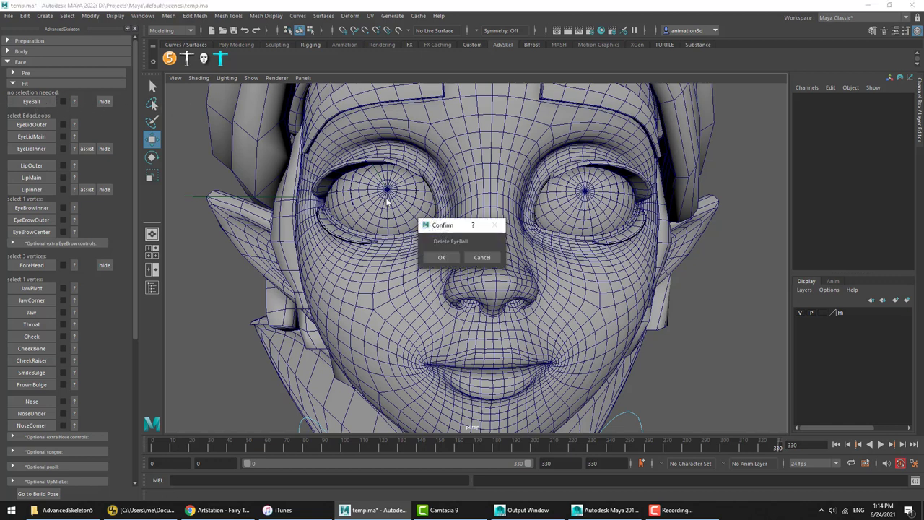
click(447, 257)
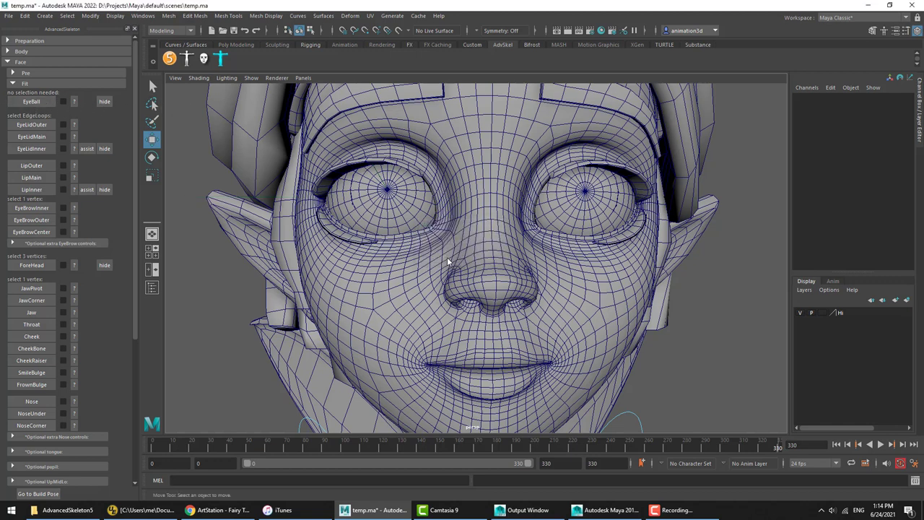
click(32, 102)
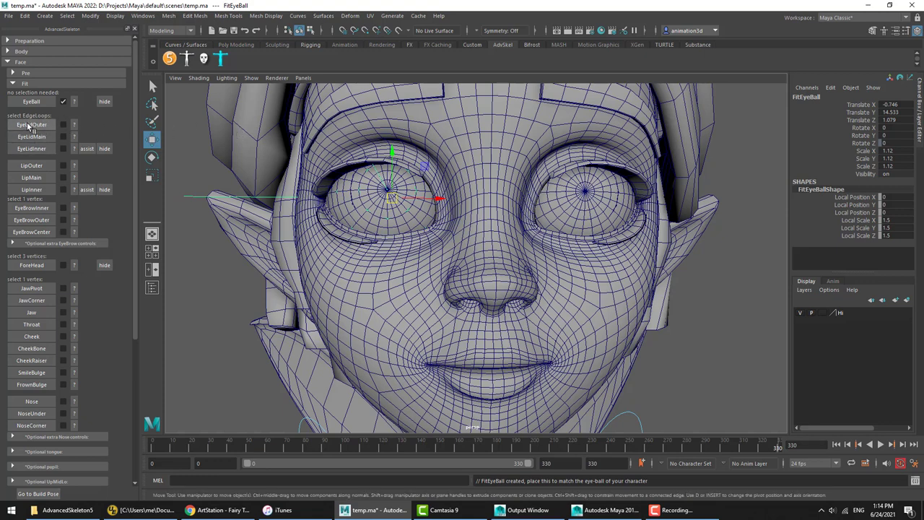
Step: Try reselecting the stored EyeLidOuter selection, and read the EyeLidOuter help image on edge-loop placement
right_click(29, 127)
click(43, 128)
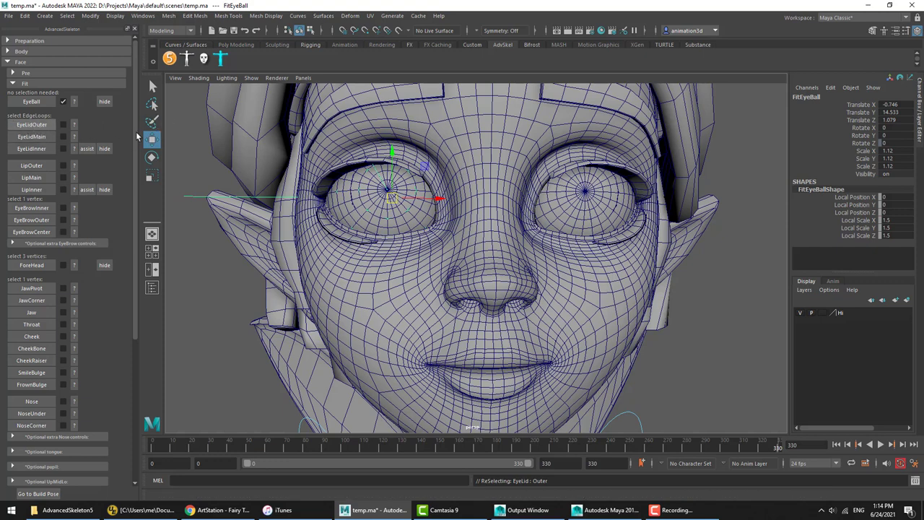
alt+middle_drag(351, 170, 386, 225)
alt+right_drag(387, 226, 495, 243)
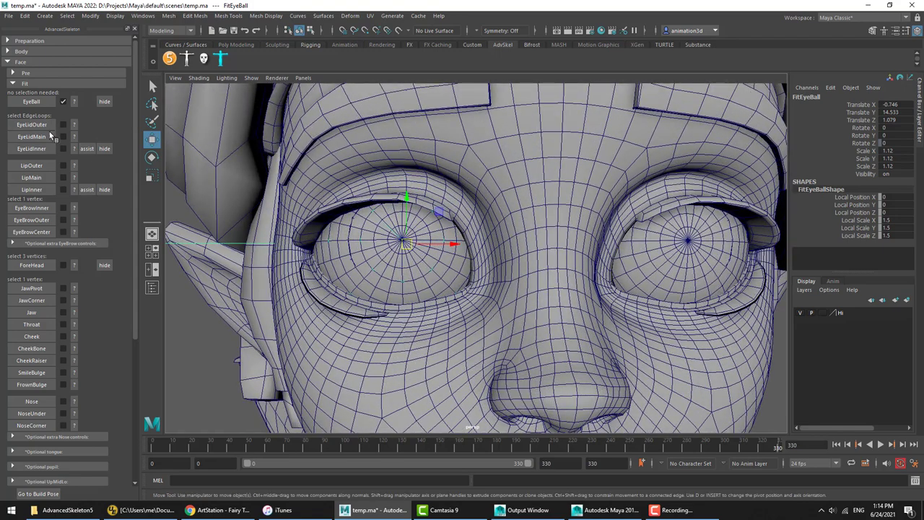
key(q)
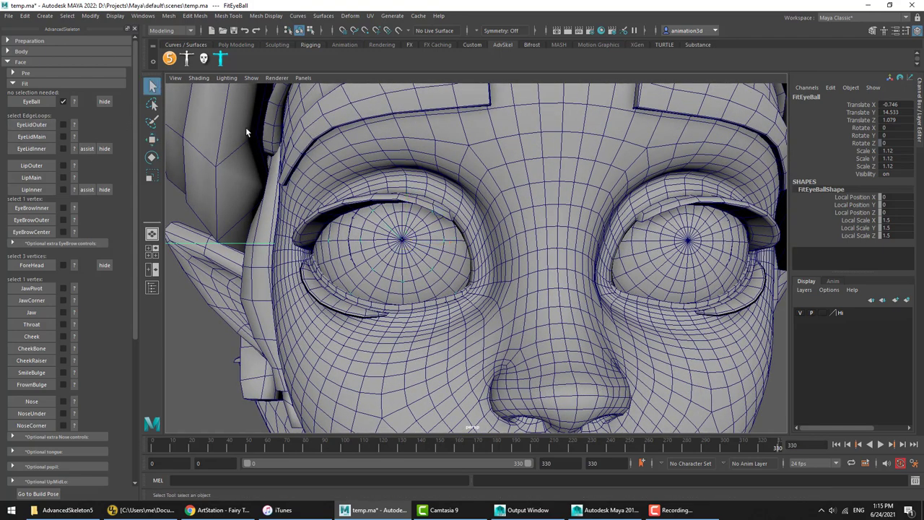
click(73, 124)
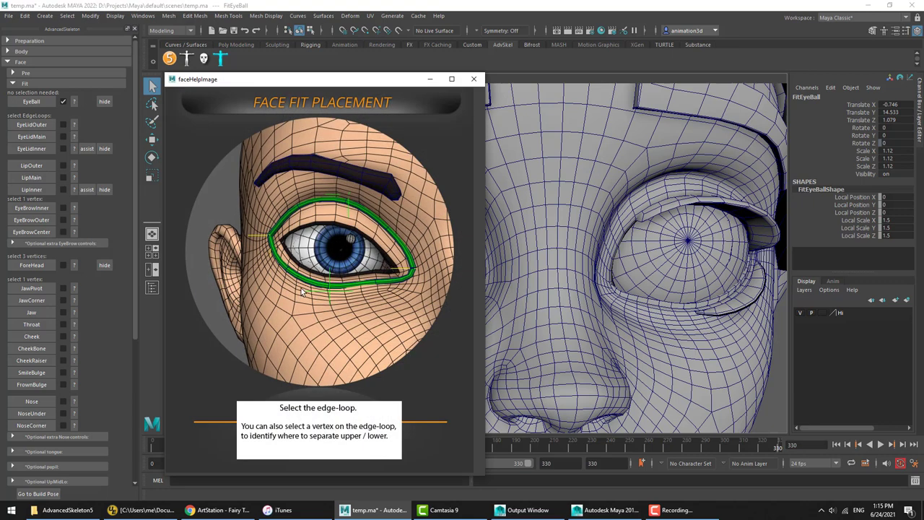
click(474, 81)
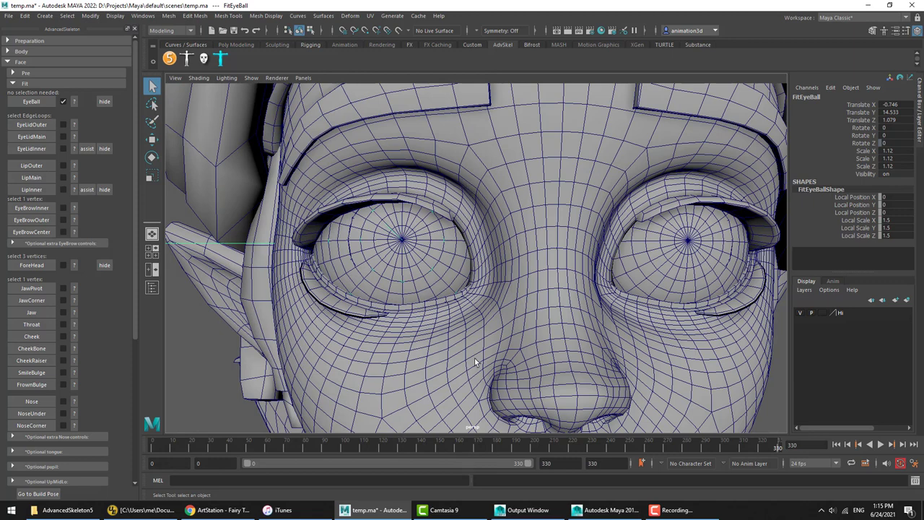
Step: Select the outer edge loop around the character's right eye on the body mesh and create the EyeLidOuter fit from it
right_click(432, 179)
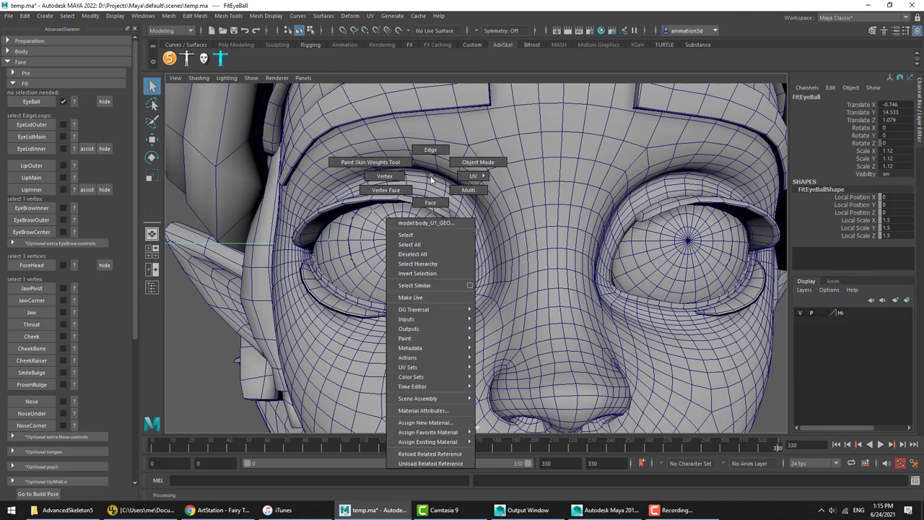
right_drag(431, 177, 428, 160)
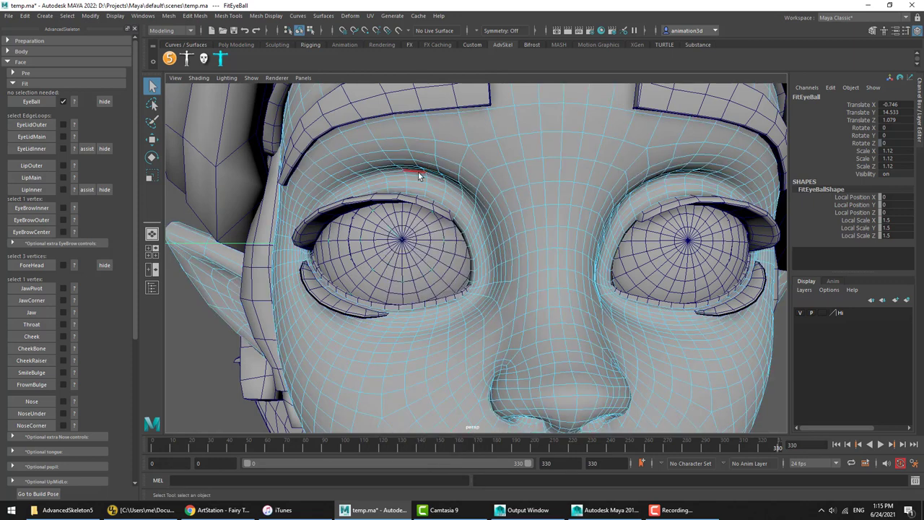
click(419, 176)
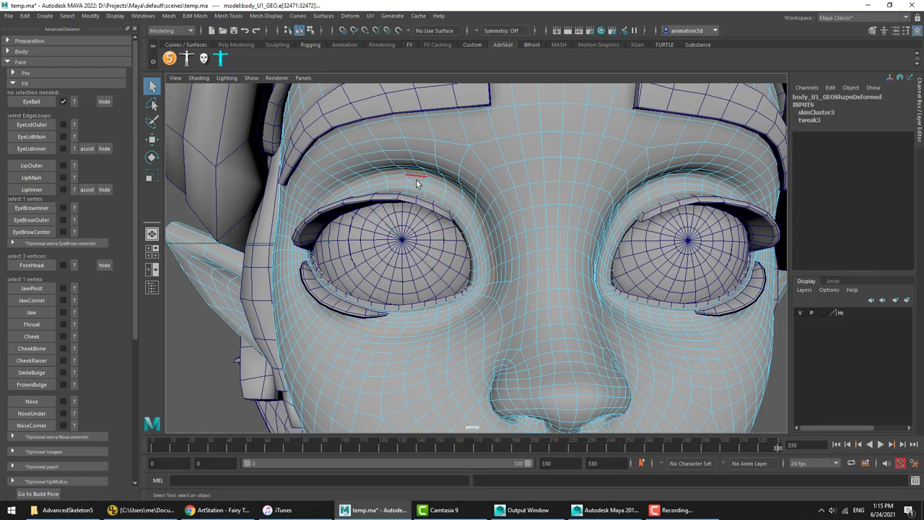
click(433, 178)
click(423, 175)
click(456, 322)
shift+click(470, 315)
click(494, 276)
double_click(494, 276)
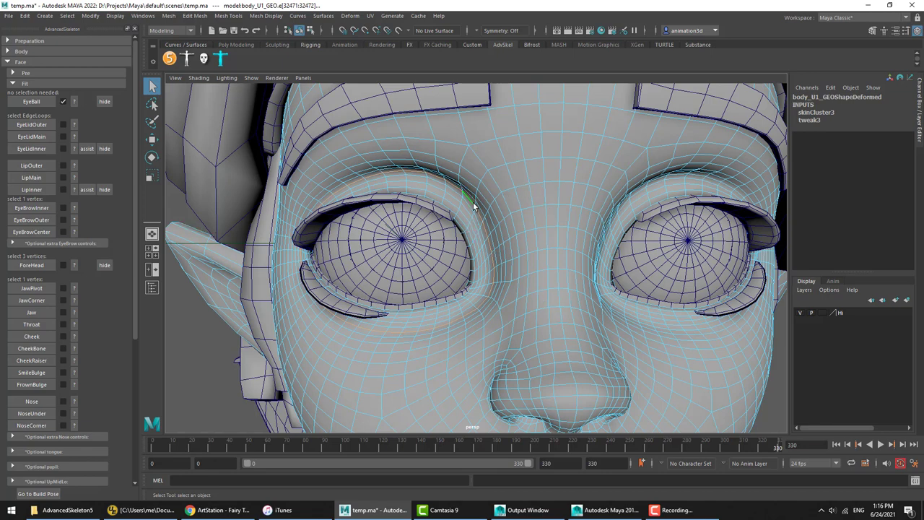
click(37, 122)
Step: Turn off the default material display and switch the viewport to smooth shading without textures
click(201, 78)
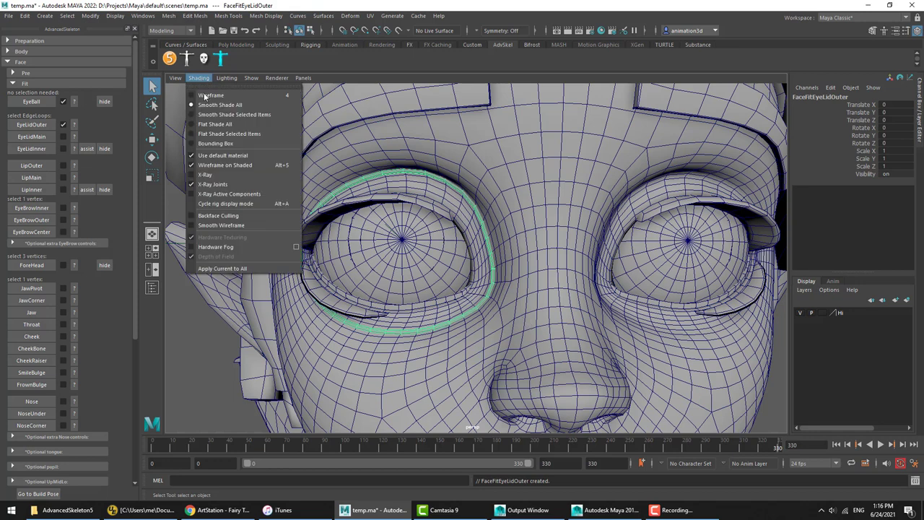
click(224, 160)
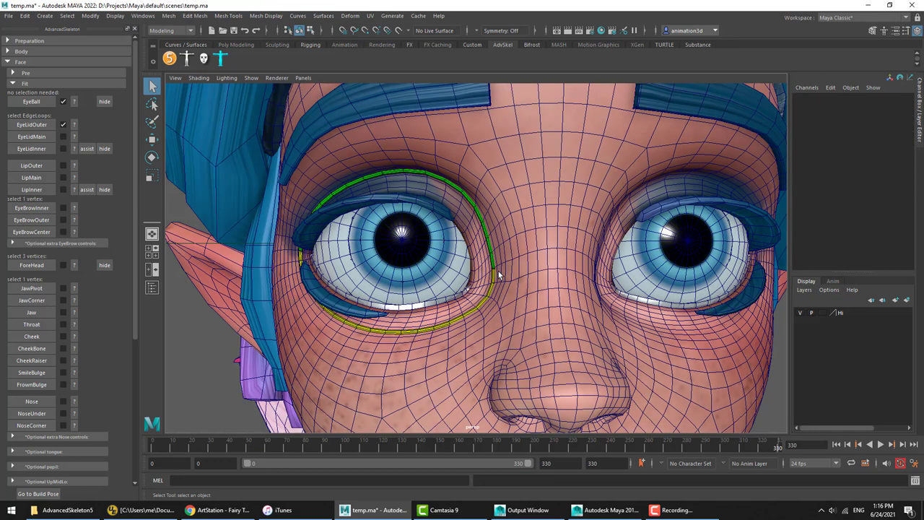
key(5)
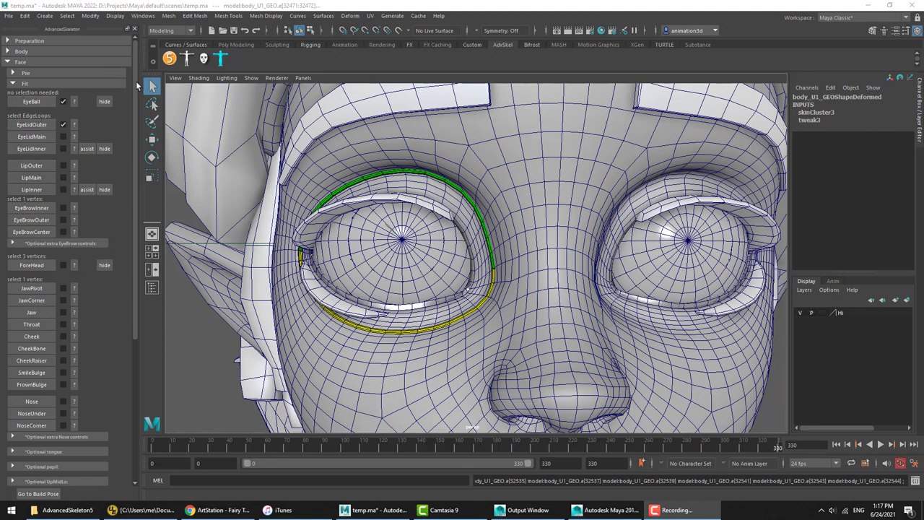
Step: Examine up close where the EyeLidOuter curve splits into upper and lower parts at the eye corners
click(151, 87)
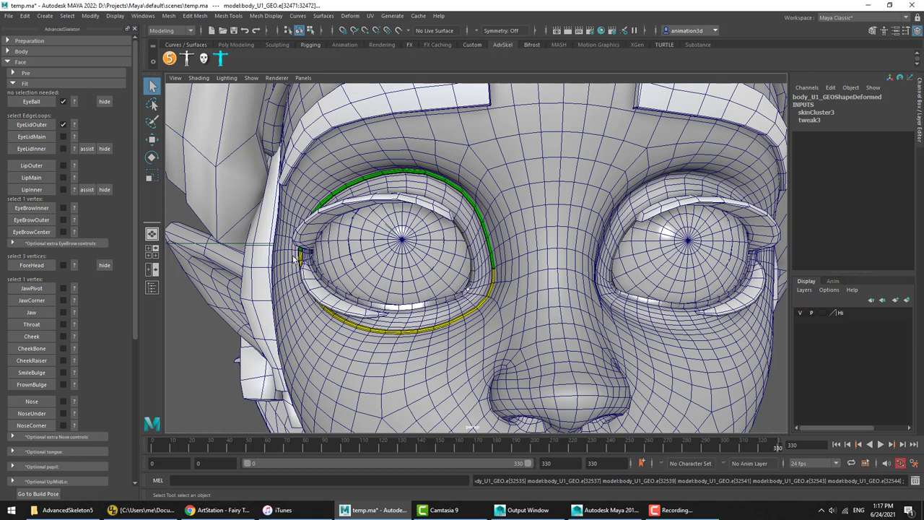
alt+drag(444, 264, 462, 265)
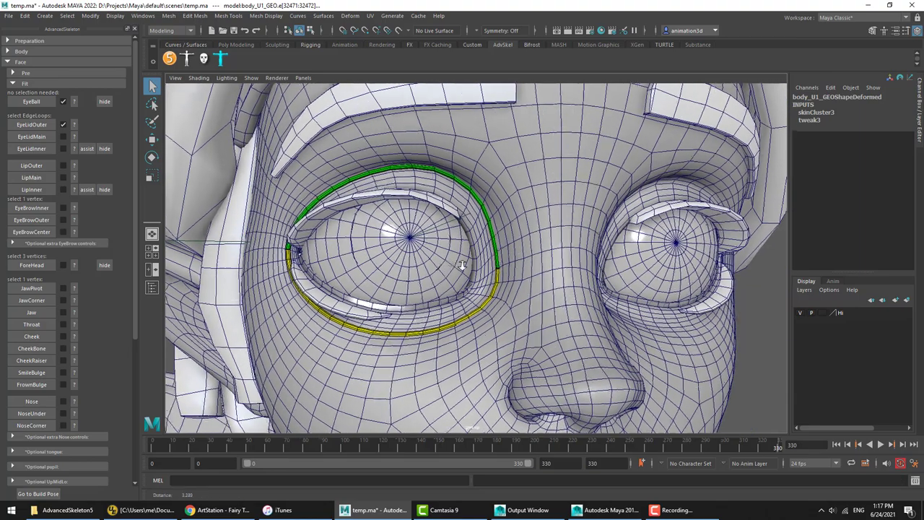
alt+right_drag(462, 265, 483, 269)
alt+middle_drag(483, 268, 528, 307)
alt+drag(527, 307, 546, 309)
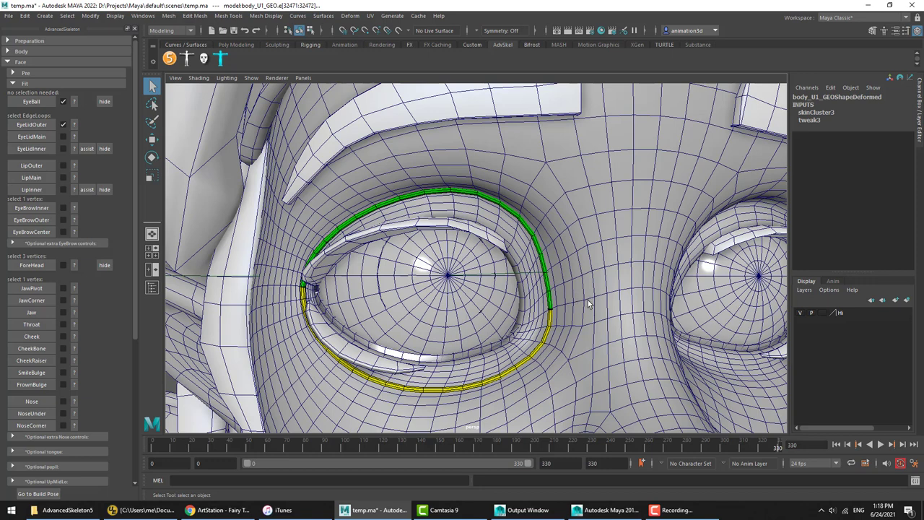
Step: Delete the EyeLidOuter fit and rebuild it from the edge loop plus a lower inner-corner vertex marking the upper/lower split
click(36, 126)
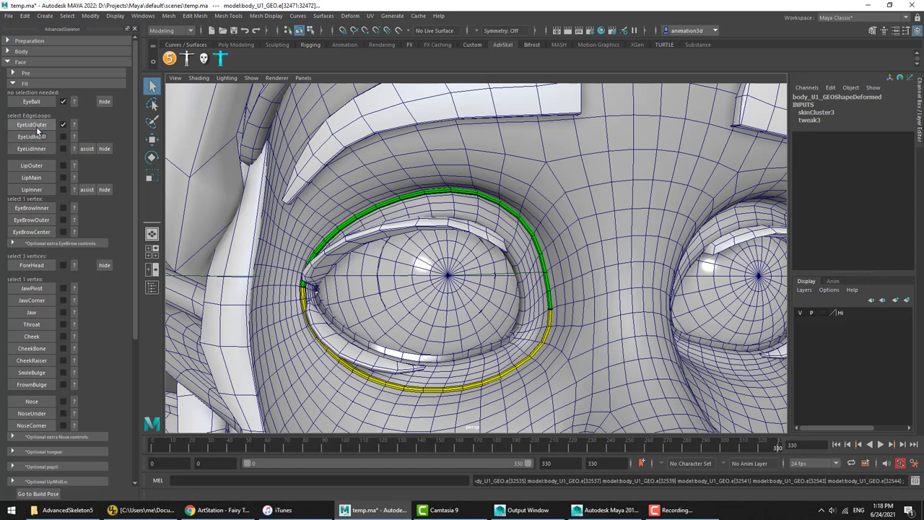
click(62, 125)
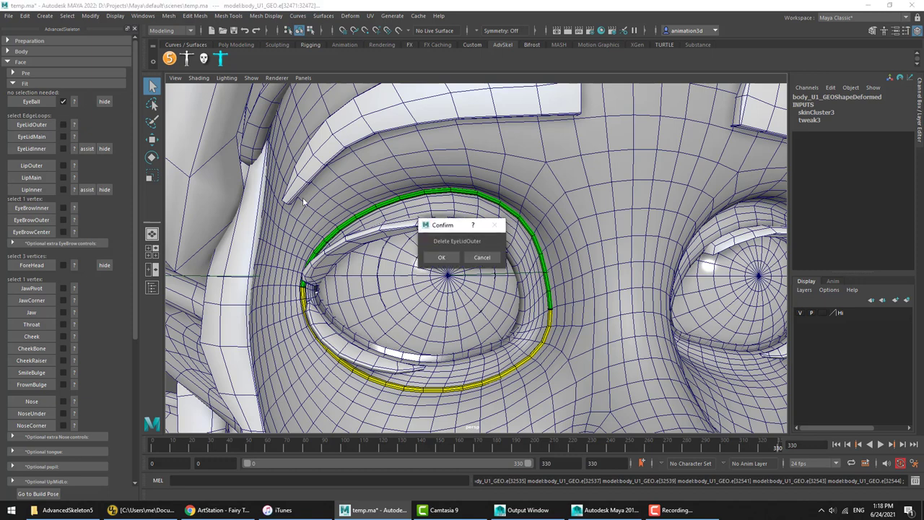
click(447, 256)
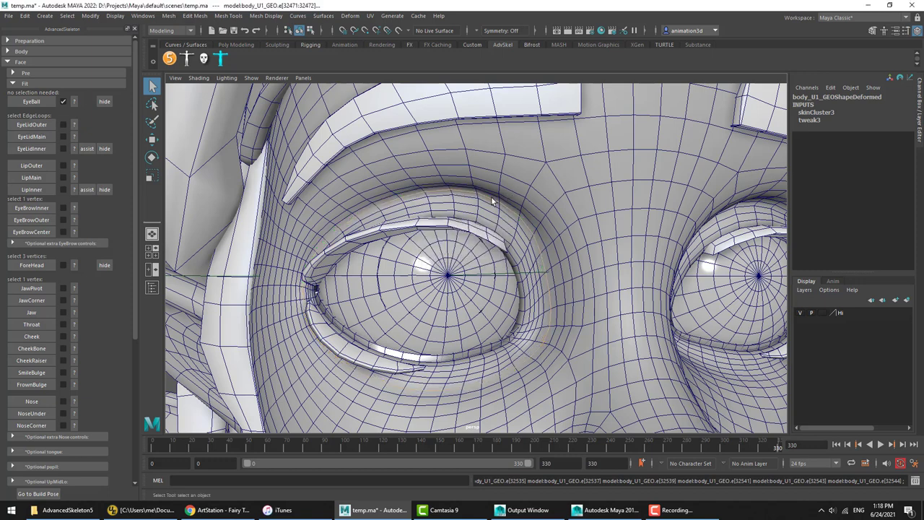
right_click(523, 220)
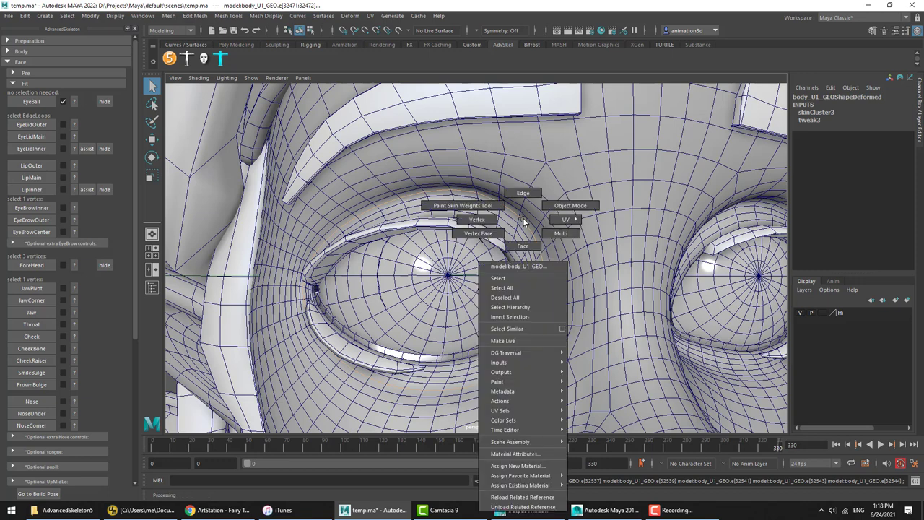
click(561, 233)
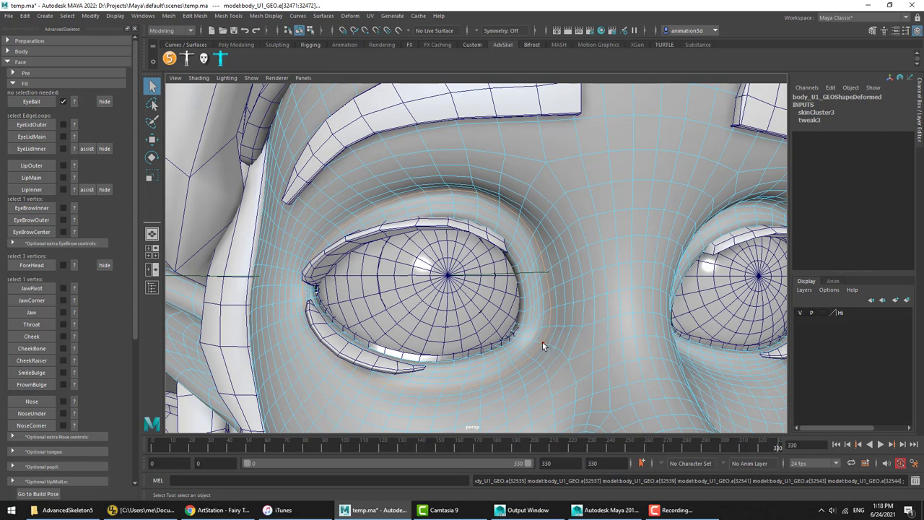
click(543, 345)
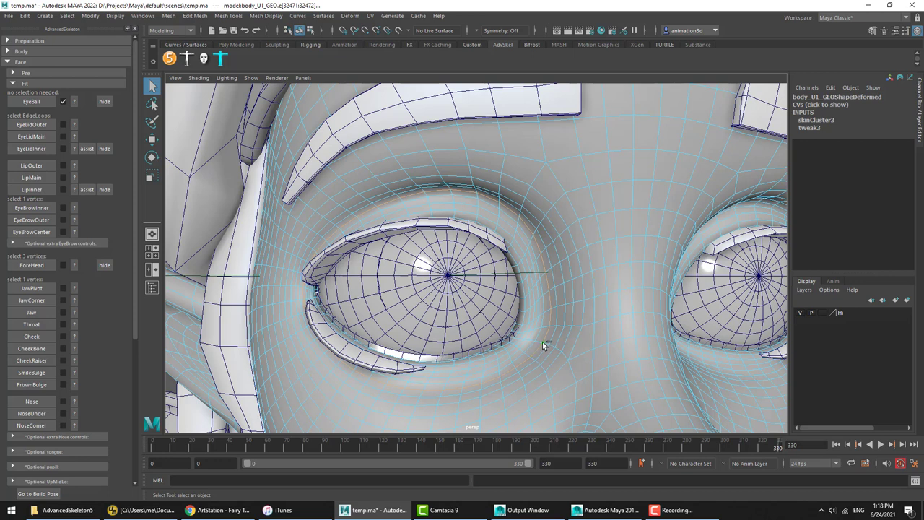
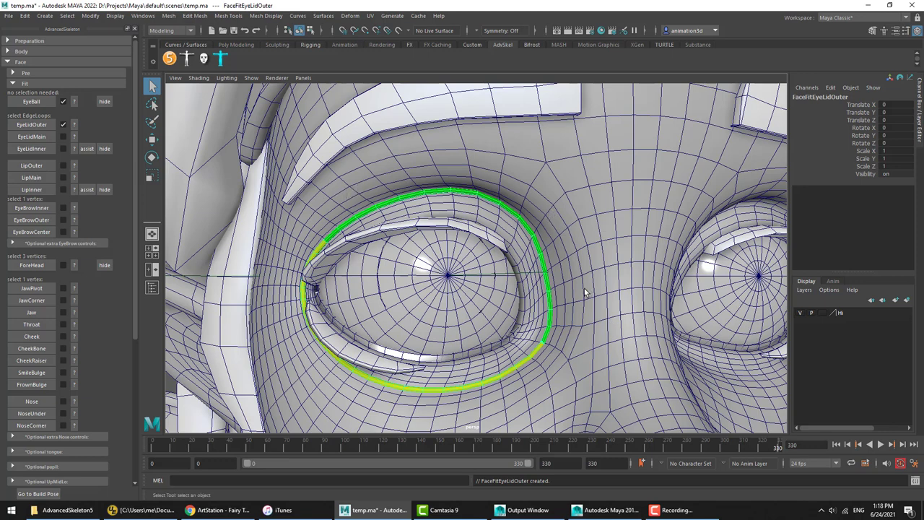
Step: Delete the vertex-split EyeLidOuter fit and recreate it from the edge loop alone
click(63, 126)
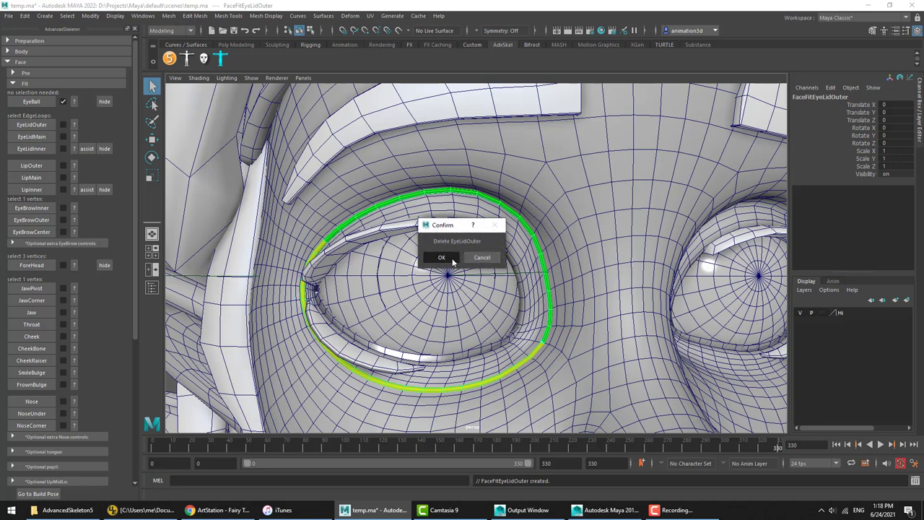
click(429, 257)
right_drag(485, 190, 486, 172)
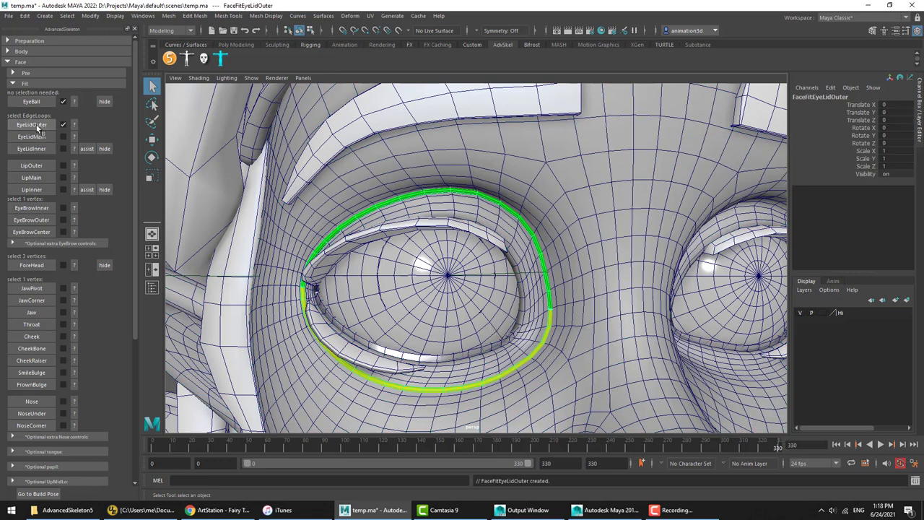
Step: Check the EyeLidMain placement reference and create the EyeLidMain fit from the edge loop along the eyelid rim
right_drag(456, 209, 458, 185)
click(73, 138)
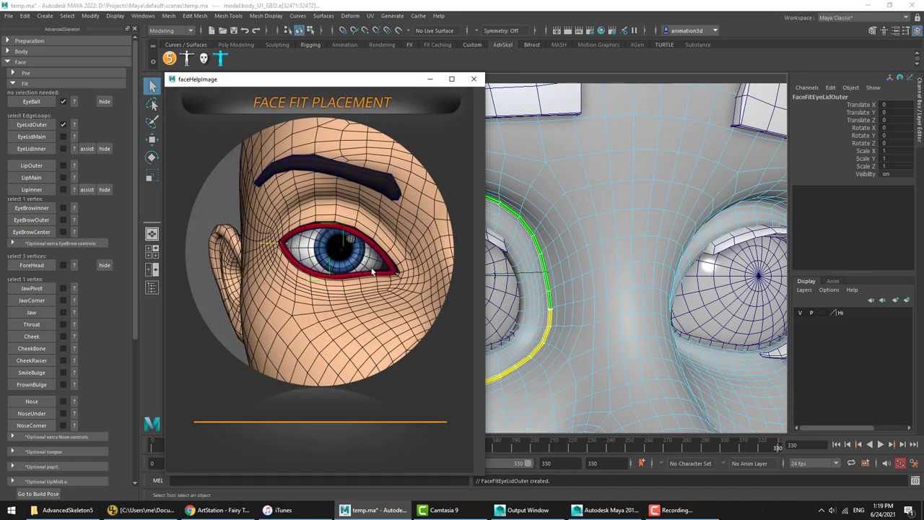
click(474, 78)
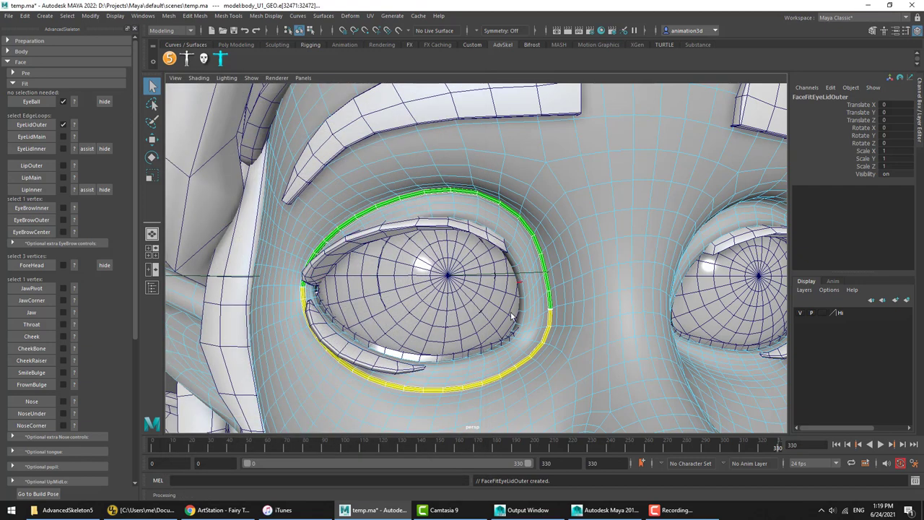
click(463, 359)
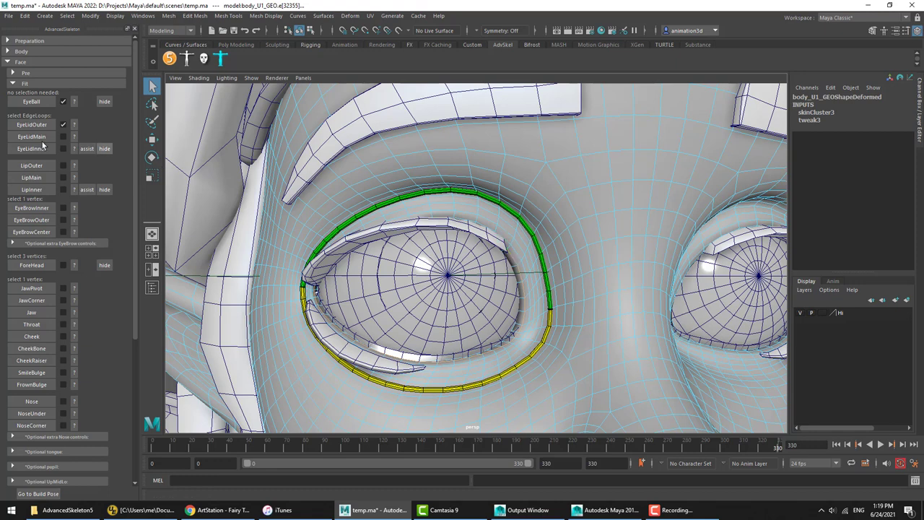
click(63, 131)
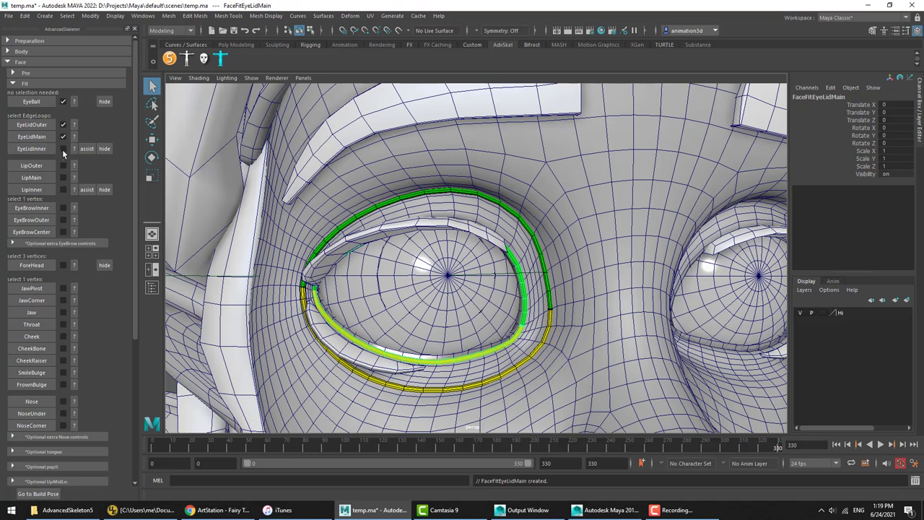
Step: Spread the upper and lower eyelids apart with the EyeLidInner assist to expose the inside of the lids
click(74, 149)
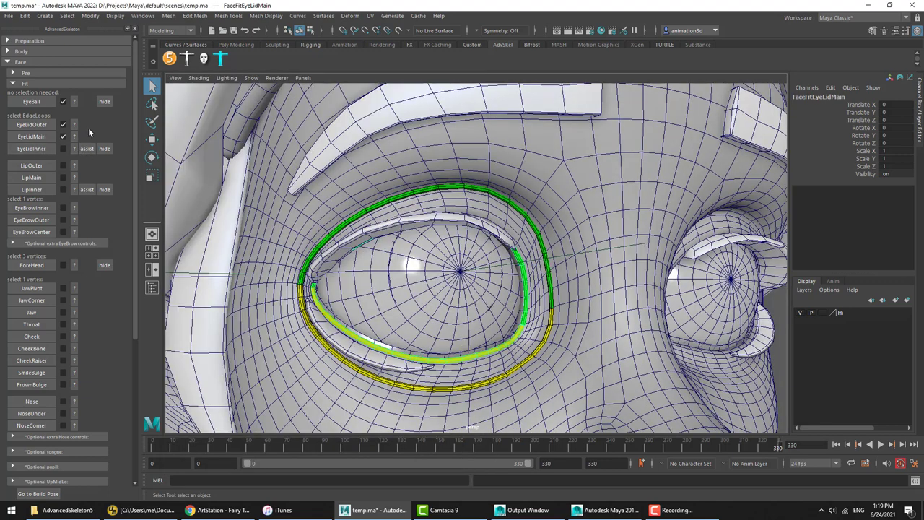
click(87, 149)
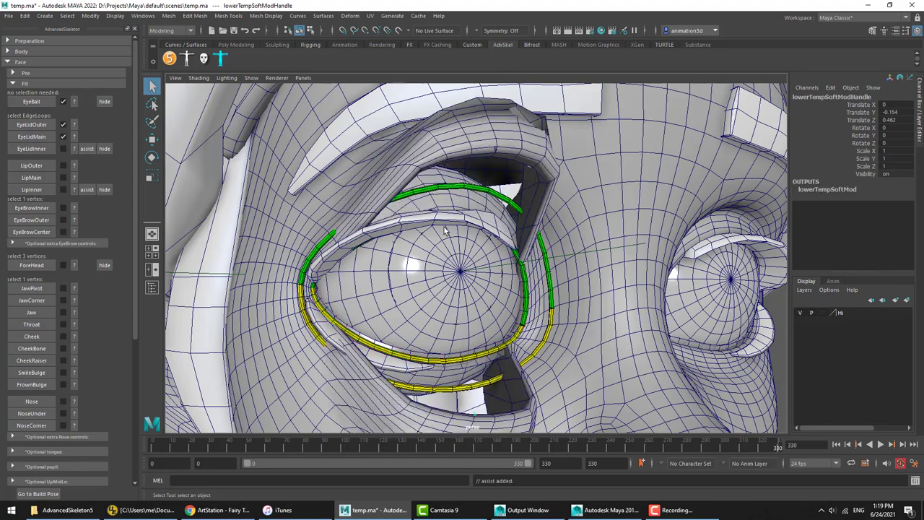
click(534, 166)
alt+drag(534, 166, 569, 233)
click(639, 250)
alt+drag(639, 250, 587, 227)
Step: Create the EyeLidInner fit from the edge loop deep inside the opened eyelids
right_drag(575, 192, 575, 163)
mouse_move(574, 148)
alt+mouse_down()
mouse_move(570, 138)
mouse_move(568, 156)
alt+mouse_up()
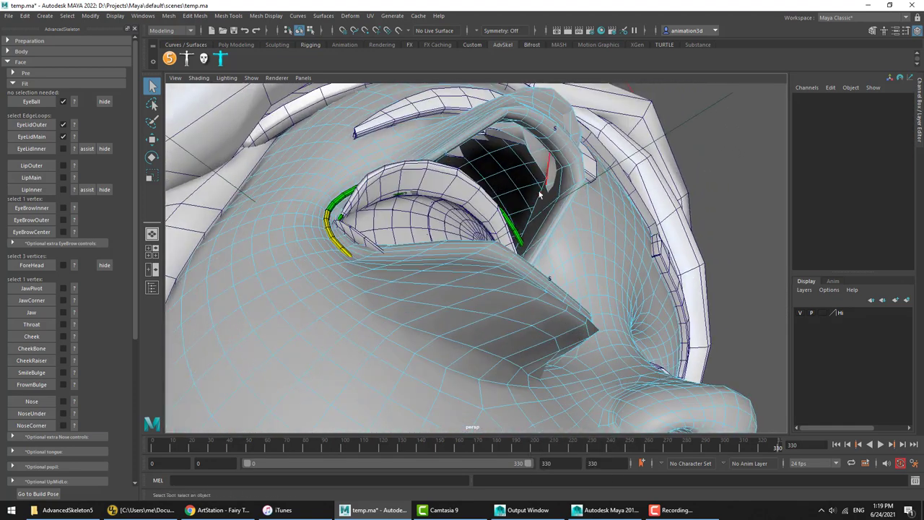
click(537, 203)
mouse_move(537, 203)
alt+mouse_down()
mouse_move(470, 245)
mouse_move(395, 216)
alt+mouse_up()
key(4)
key(5)
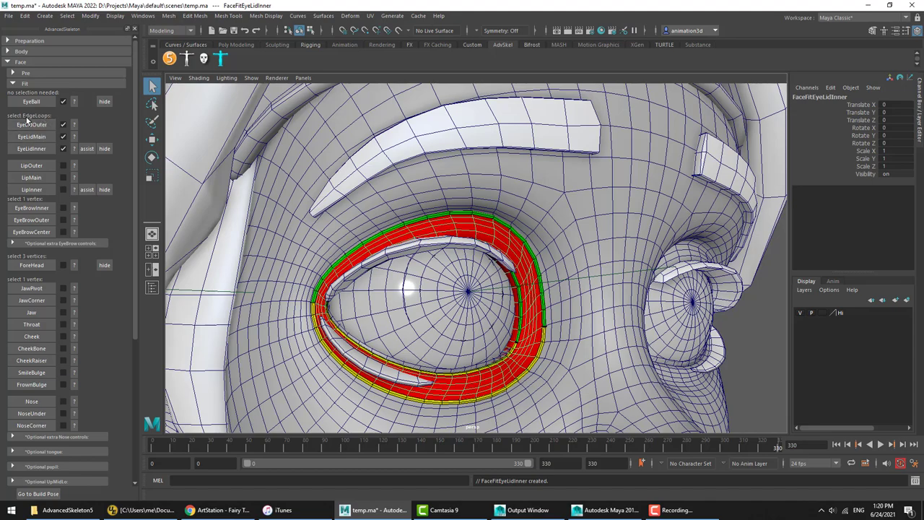
Step: Hide the Hi layer geometry and the EyeBall fit so only the eyelid fit objects are shown
alt+drag(503, 314, 482, 316)
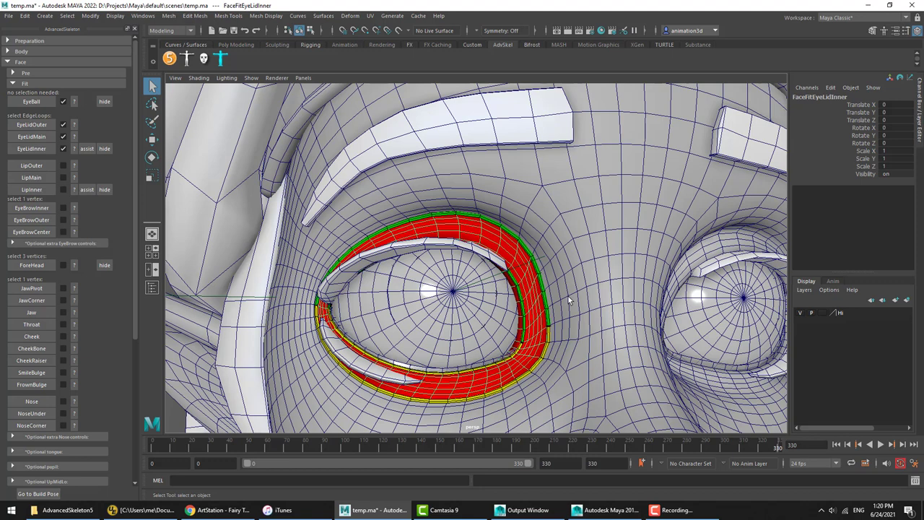
key(shift+o)
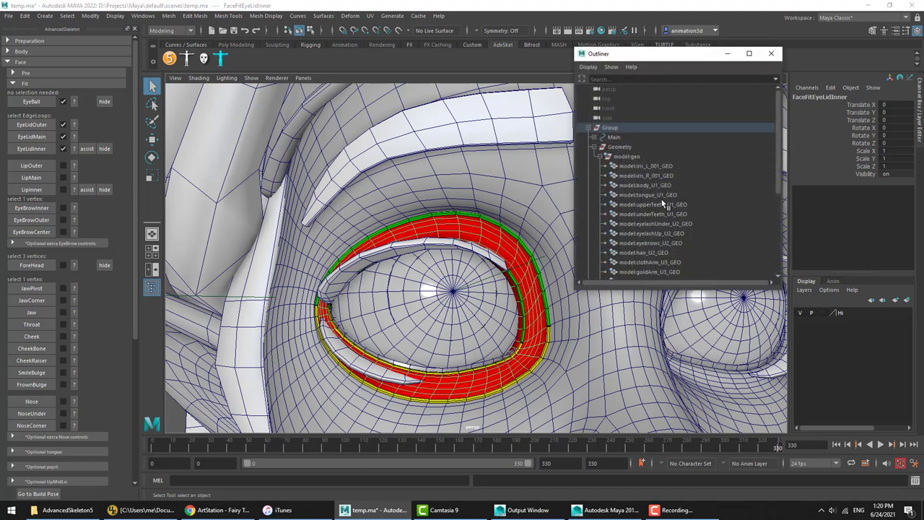
click(800, 312)
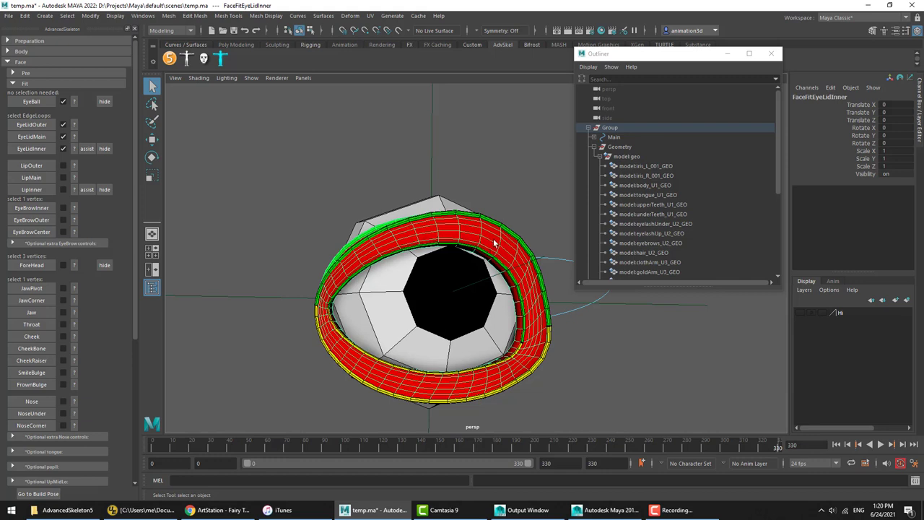
click(104, 102)
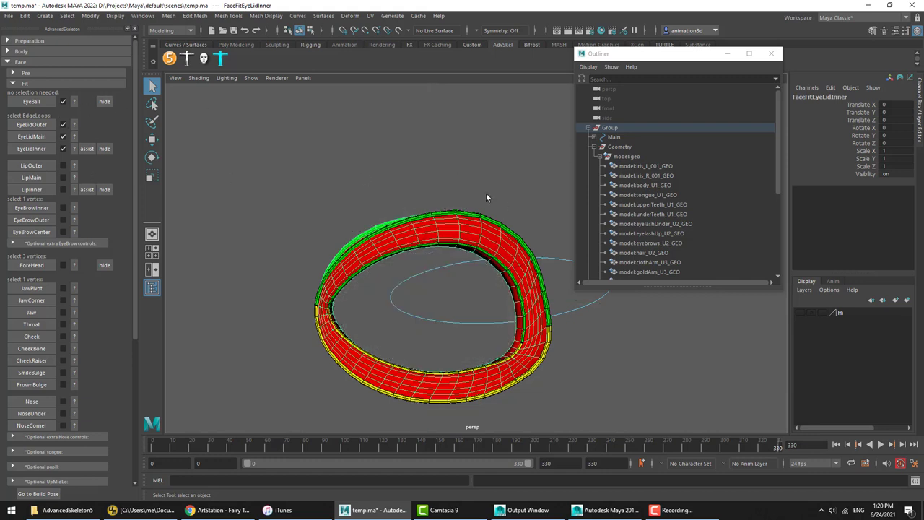
Step: Examine the shape of the red EyeLidInner area mesh from the side and the front
click(449, 230)
alt+drag(449, 230, 408, 156)
click(467, 247)
click(470, 149)
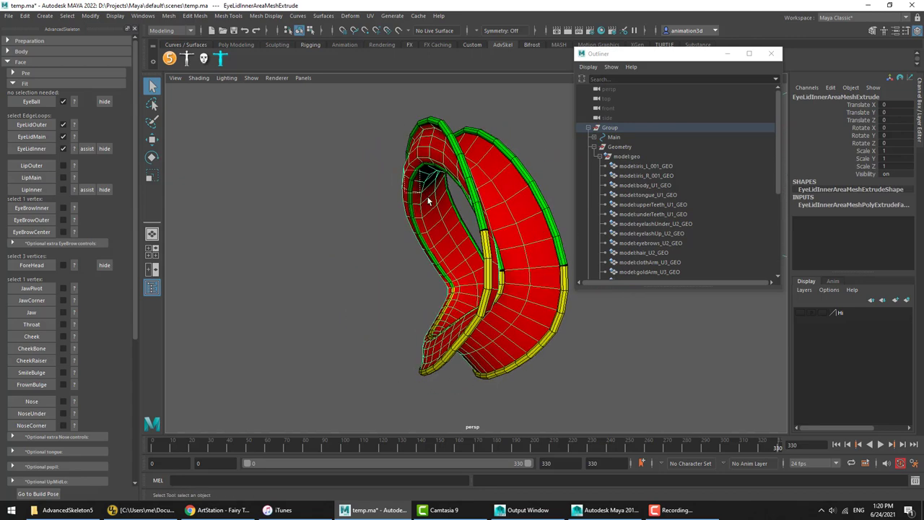
alt+drag(439, 217, 534, 240)
alt+drag(438, 272, 447, 268)
click(447, 268)
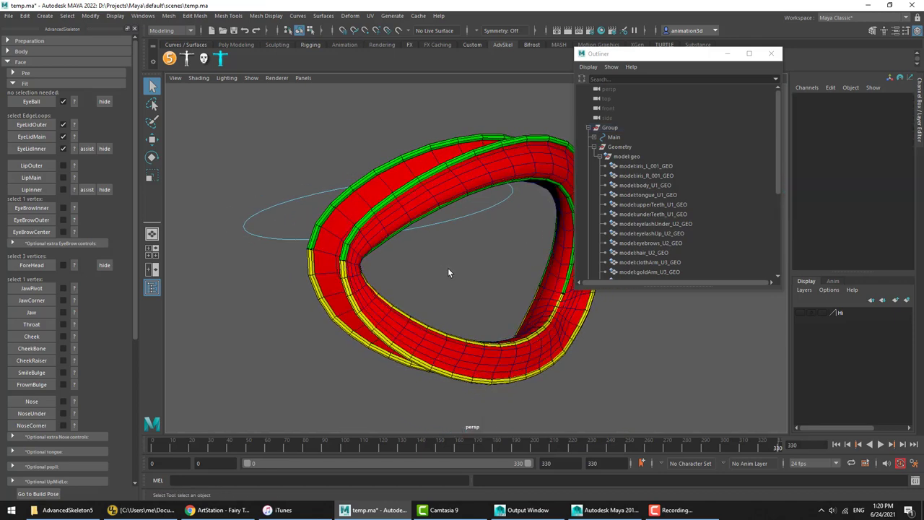
Step: Show the Hi layer geometry again and close the Outliner
click(802, 312)
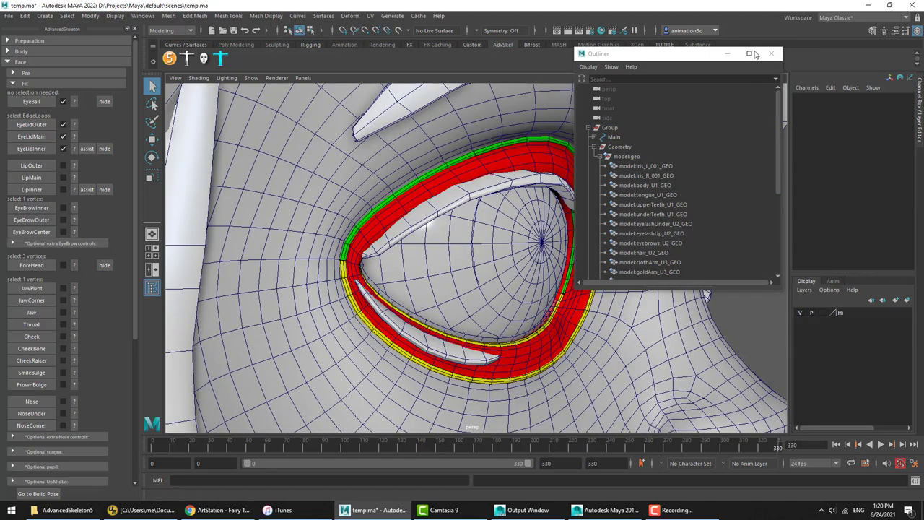
click(771, 53)
alt+drag(548, 238, 448, 307)
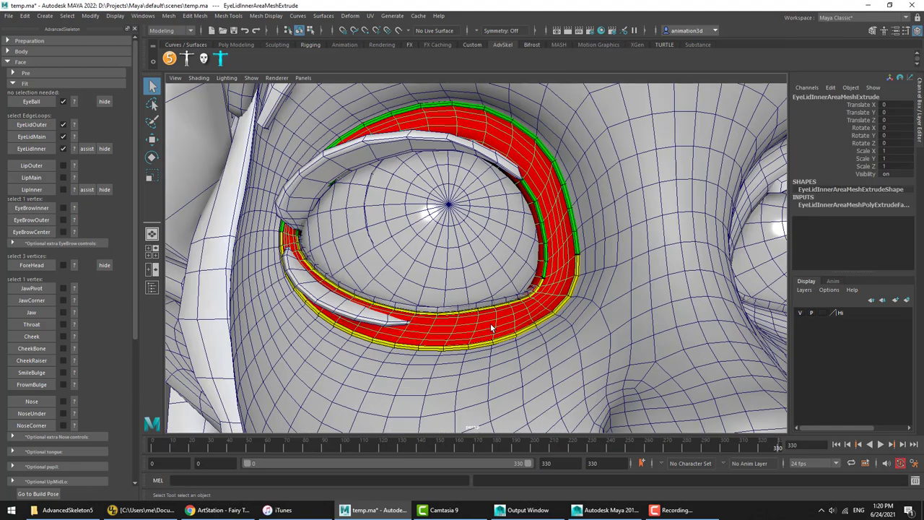
alt+drag(507, 136, 485, 155)
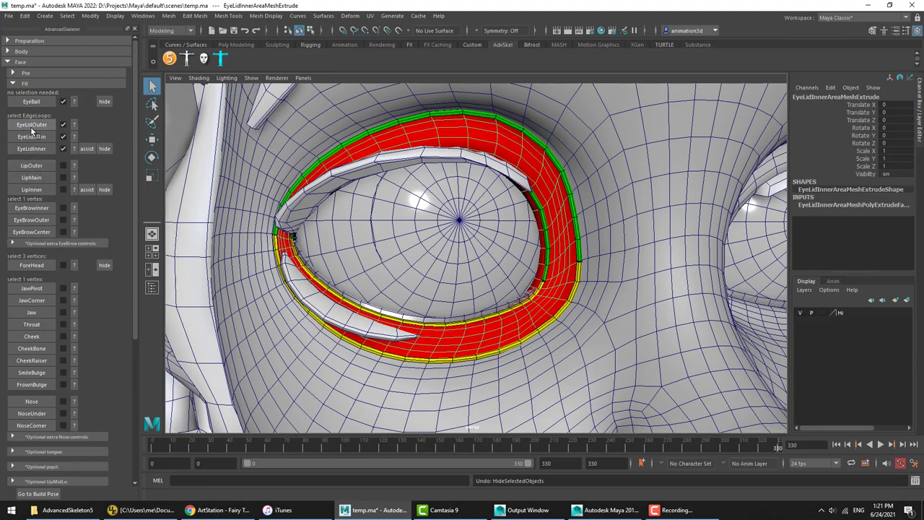
Step: Check the lip placement reference and create the LipOuter fit from the edge loop around the outside of the lips
mouse_move(316, 255)
alt+right_down()
mouse_move(414, 268)
mouse_move(317, 266)
alt+right_up()
alt+middle_drag(462, 317, 455, 188)
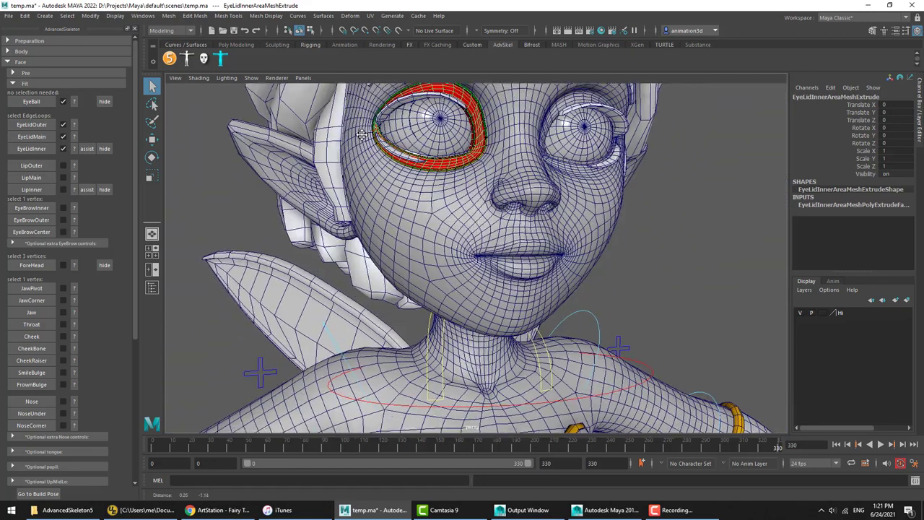
alt+drag(506, 242, 539, 248)
alt+right_drag(538, 248, 585, 246)
right_drag(581, 238, 576, 187)
alt+middle_drag(553, 186, 535, 190)
click(73, 189)
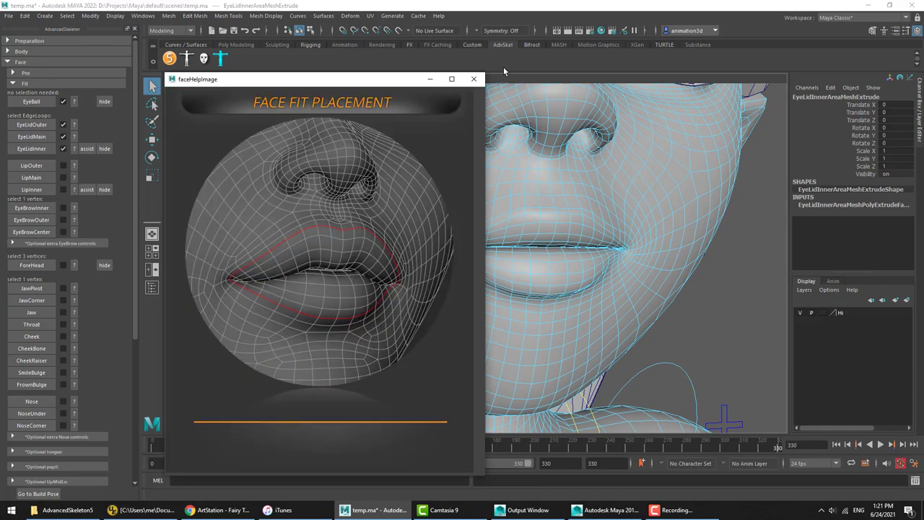
click(476, 80)
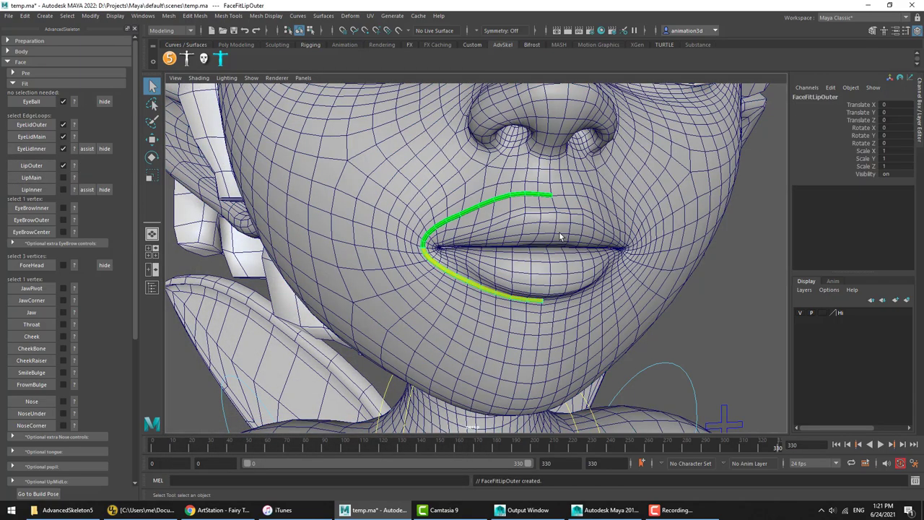
Step: Create the LipMain fit from the edge loop where the upper and lower lips meet
right_drag(556, 233, 557, 202)
alt+drag(557, 257, 543, 233)
scroll(543, 232, up, 3)
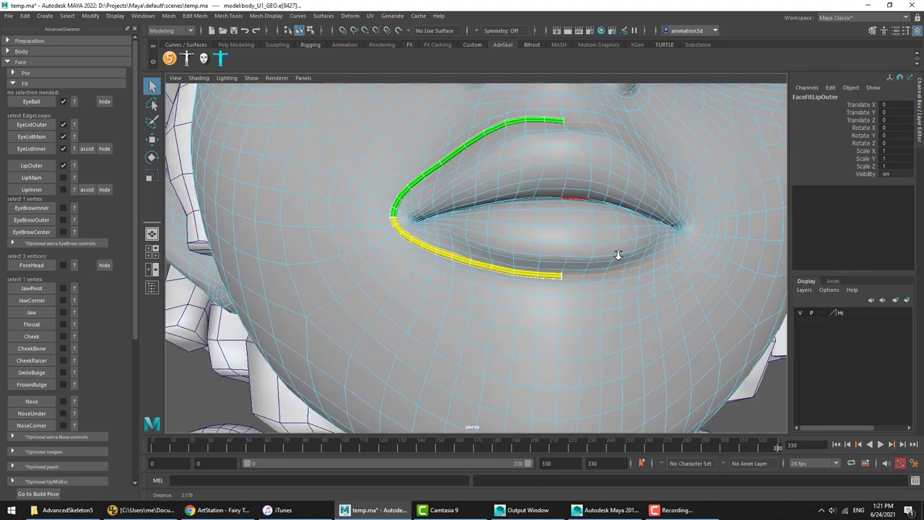
click(541, 196)
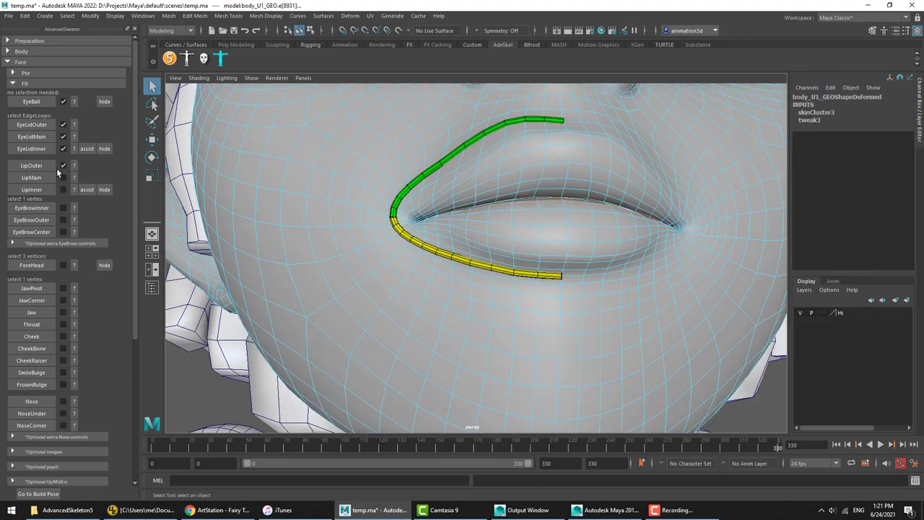
click(32, 178)
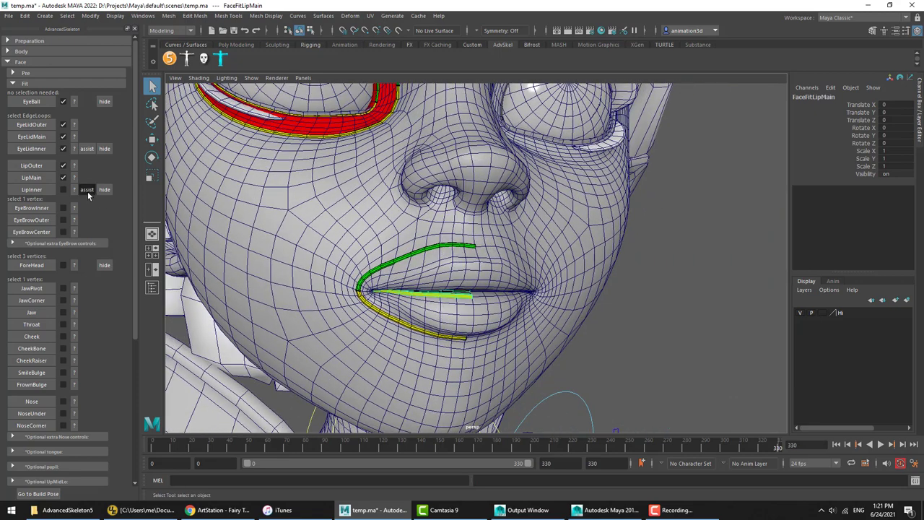
Step: Spread the lips with the LipInner assist and create the LipInner fit from the edge loop inside the mouth
click(87, 189)
right_drag(528, 243, 522, 198)
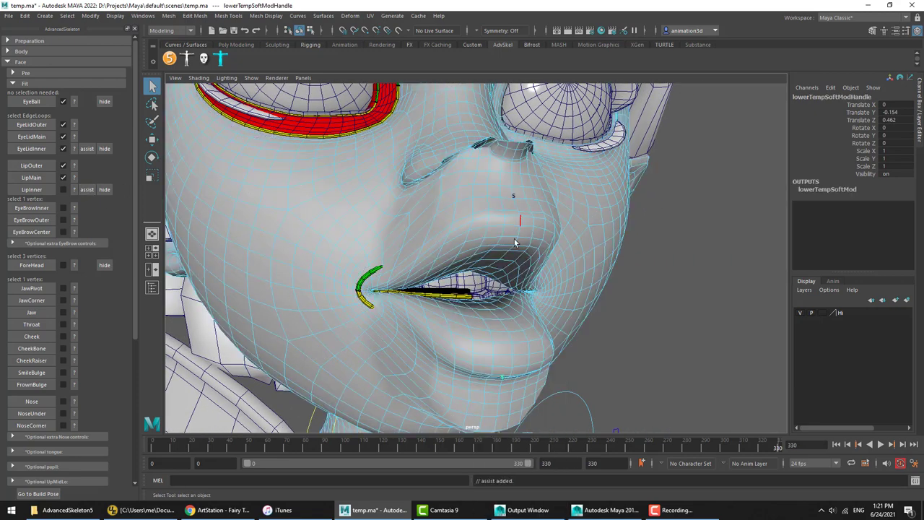
alt+drag(515, 239, 494, 263)
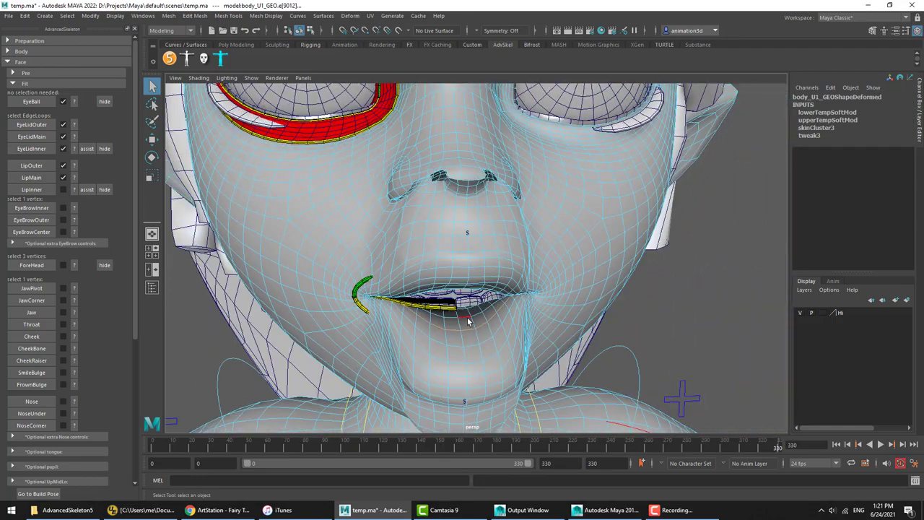
alt+drag(538, 314, 411, 260)
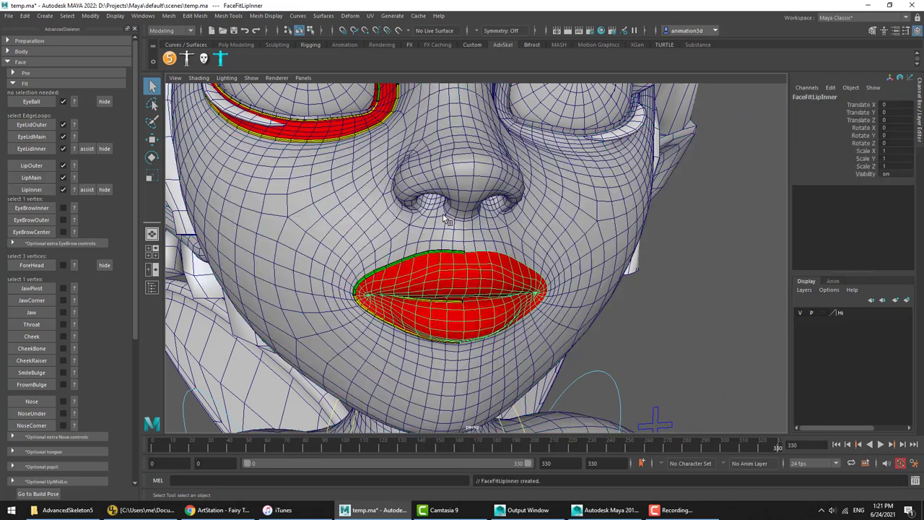
Step: Inspect the red LipInner area mesh from several angles with the Hi layer temporarily hidden
click(800, 313)
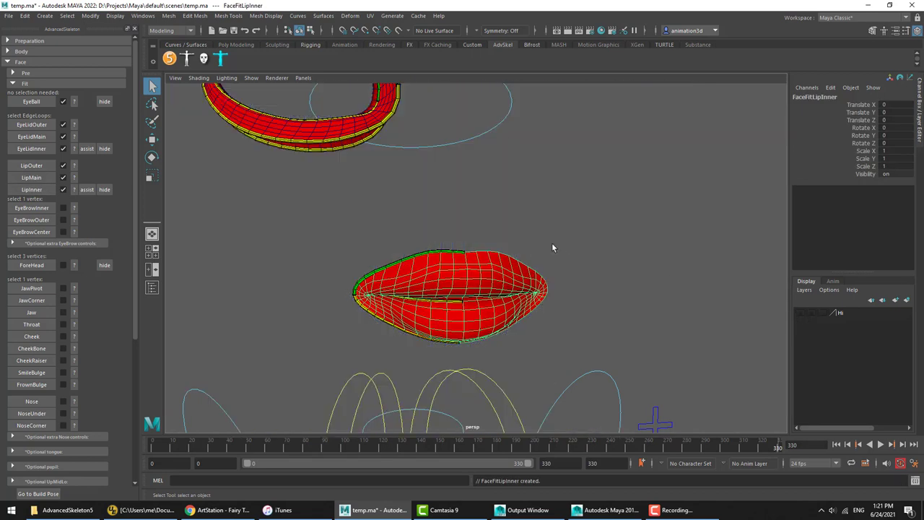
click(421, 281)
alt+drag(420, 281, 407, 203)
key(f)
alt+drag(470, 238, 623, 249)
click(801, 313)
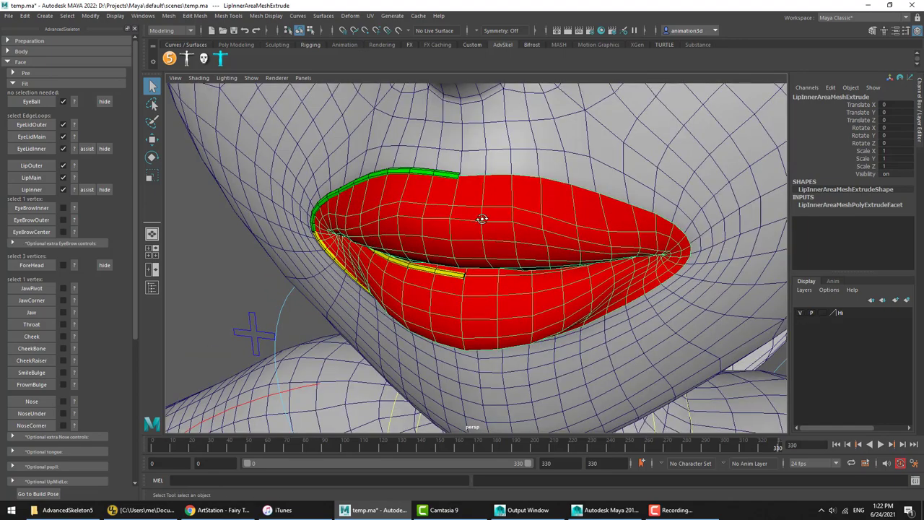
Step: Clear the selection and save the scene
alt+drag(481, 212, 415, 219)
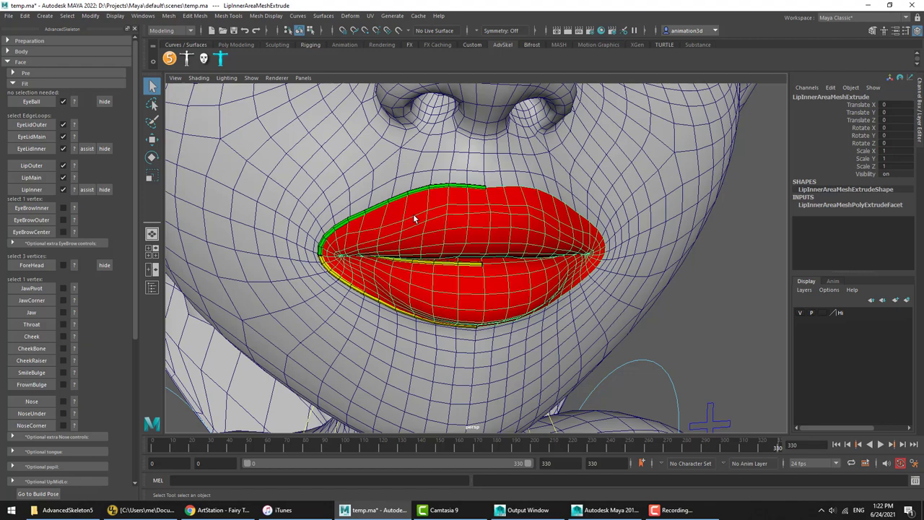
click(726, 318)
key(ctrl+s)
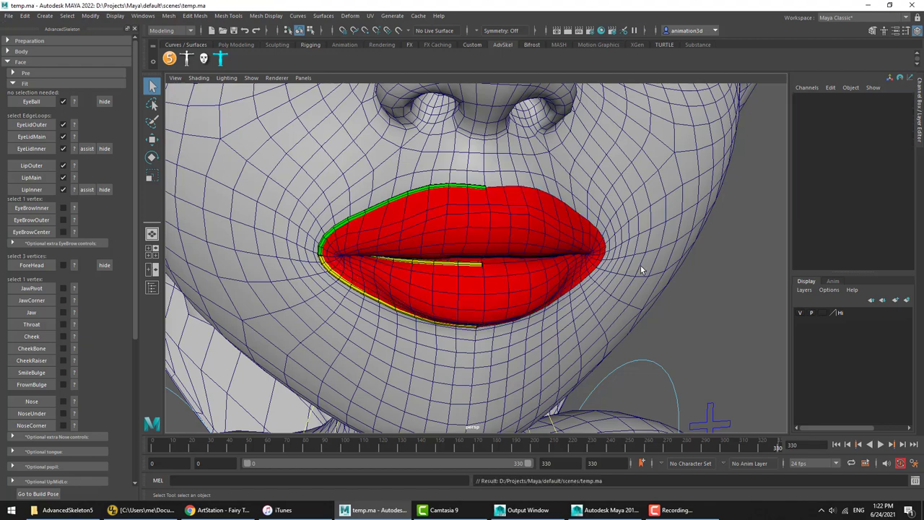
Step: Check the placement reference image for the EyeBrowInner fit
alt+right_drag(640, 265, 561, 223)
alt+middle_drag(484, 85, 524, 318)
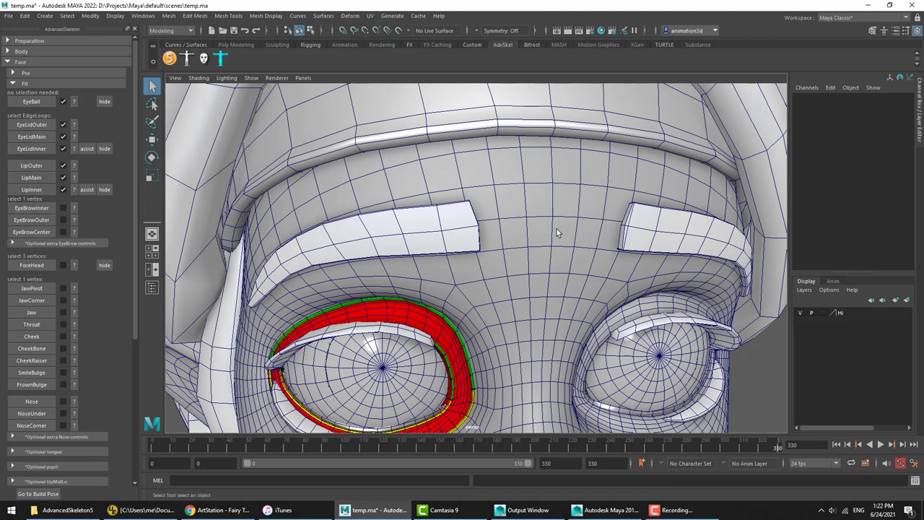
click(73, 208)
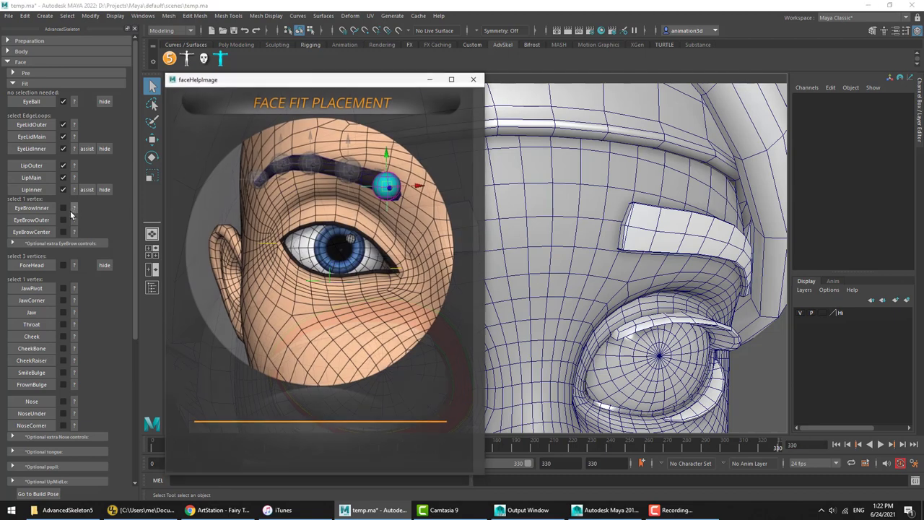
click(477, 81)
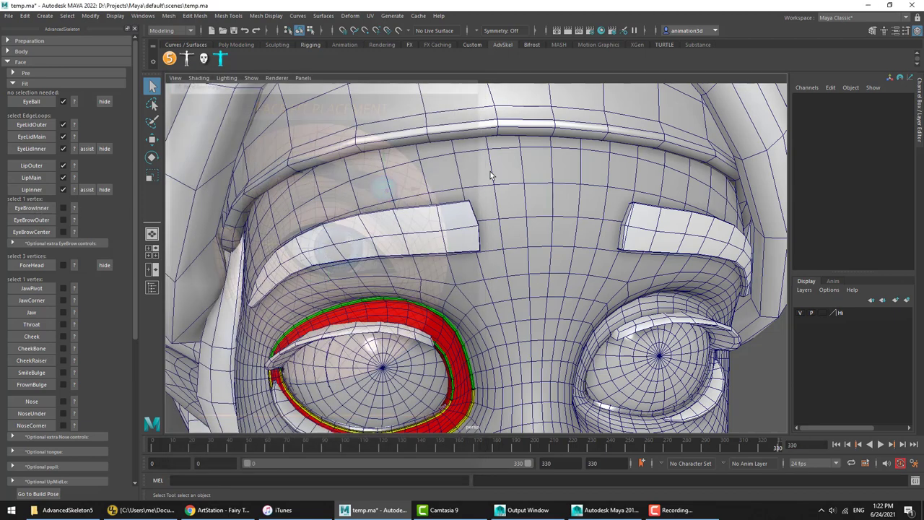
right_drag(491, 173, 470, 176)
alt+drag(470, 177, 468, 191)
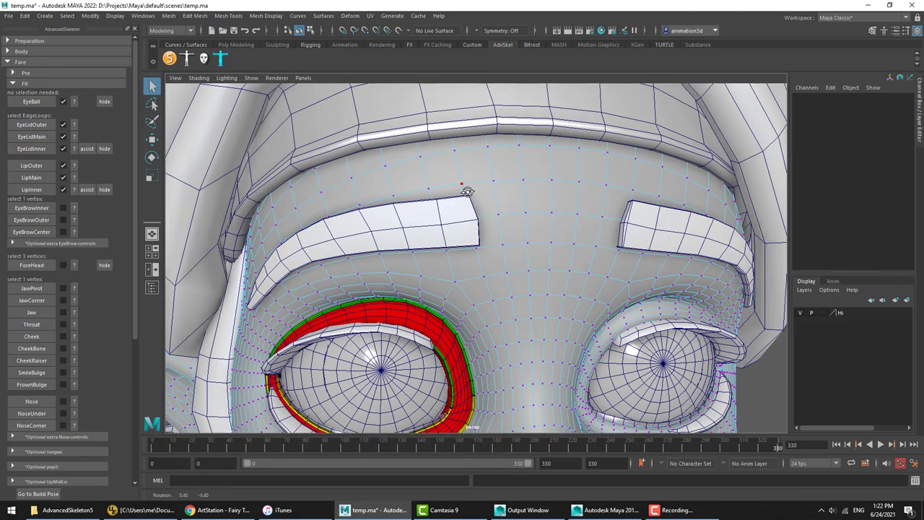
click(482, 249)
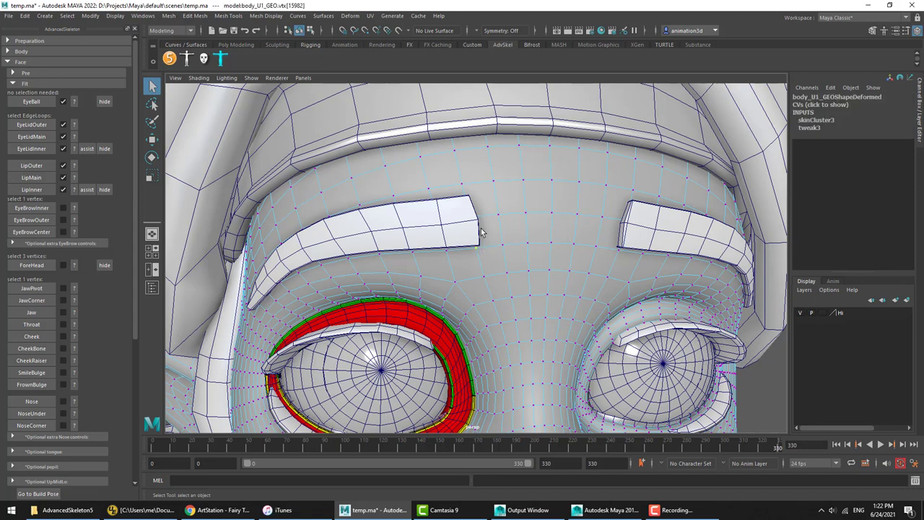
click(73, 210)
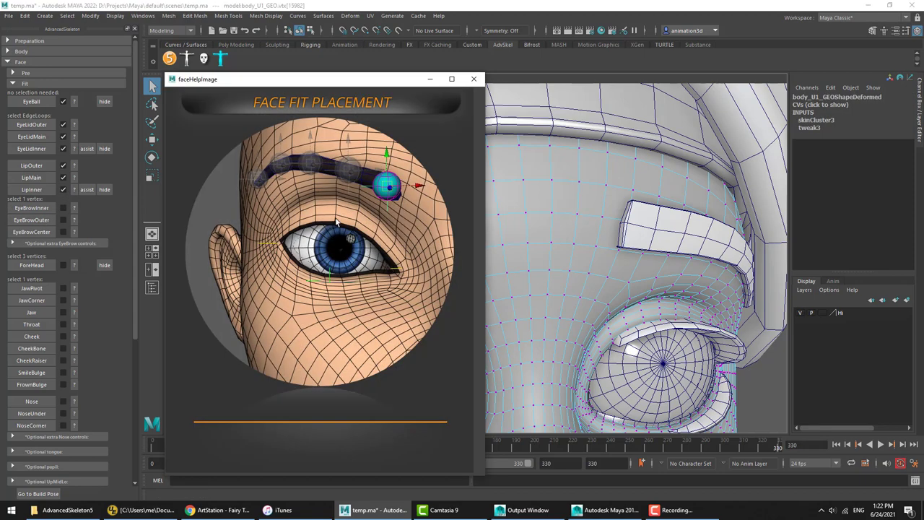
click(474, 79)
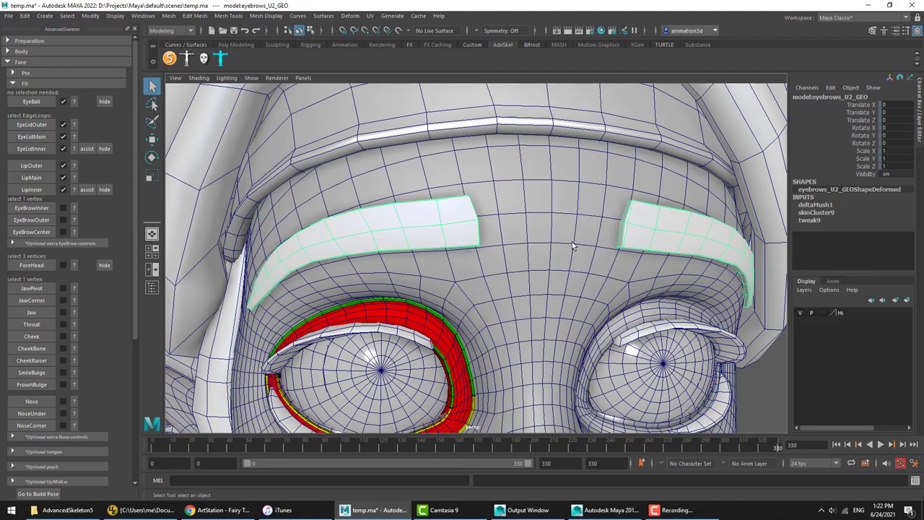
alt+drag(503, 235, 474, 236)
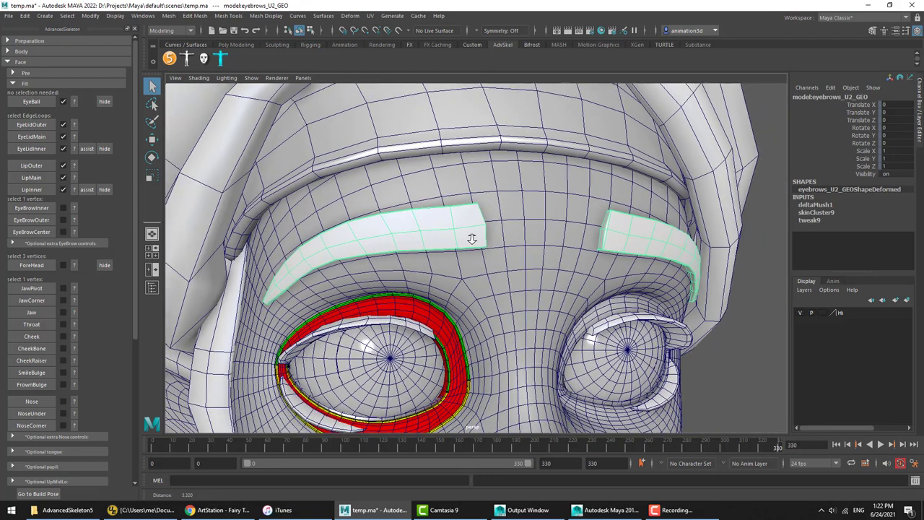
right_drag(468, 239, 448, 238)
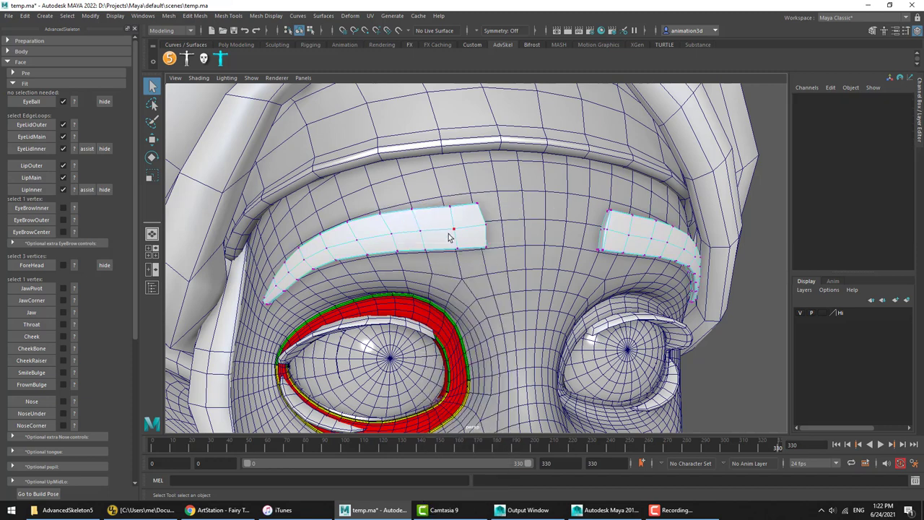
click(454, 232)
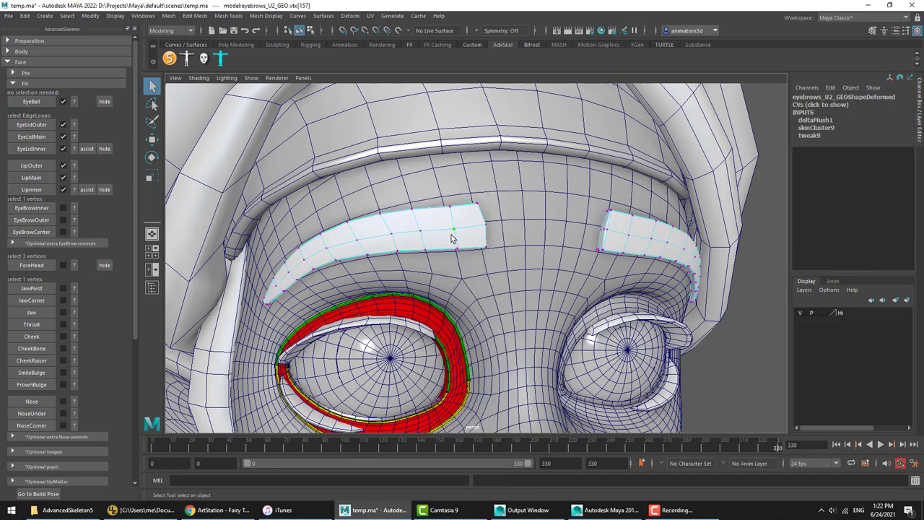
Step: Create the EyeBrowInner fit from the body mesh vertex at the inner end of the character's right eyebrow
click(509, 208)
right_drag(528, 205, 491, 208)
click(494, 266)
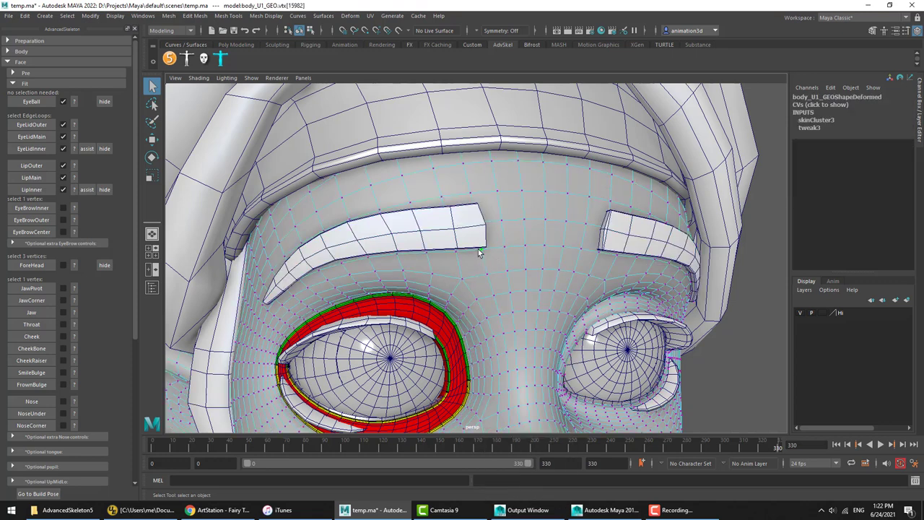
key(4)
key(5)
key(Up)
key(w)
alt+drag(495, 279, 511, 228)
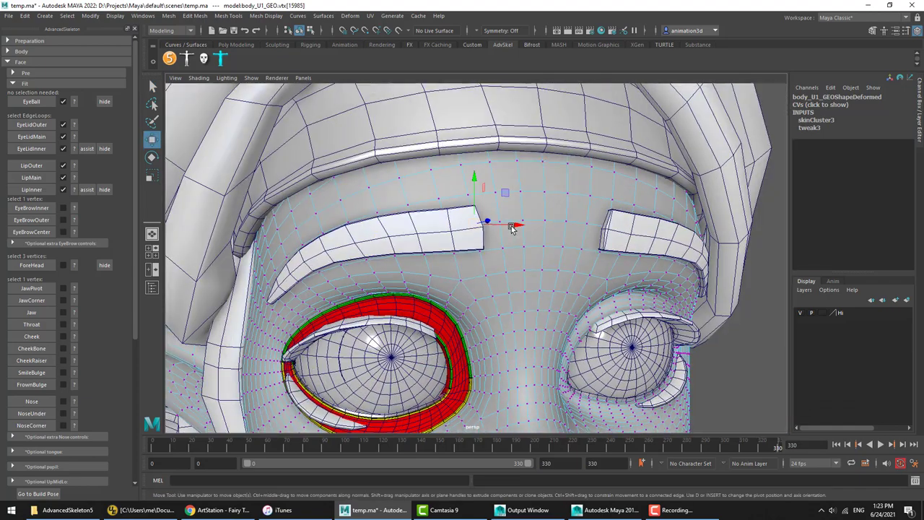
click(44, 207)
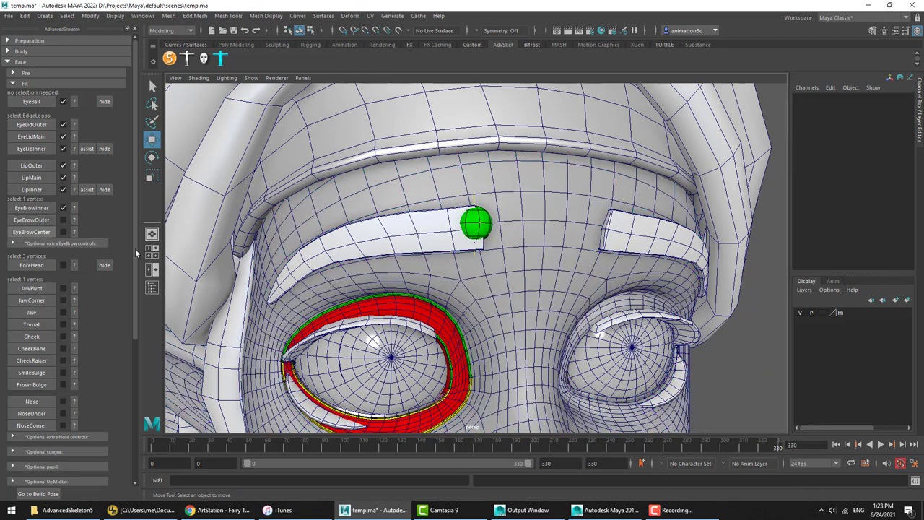
Step: Check the EyeBrowOuter placement reference and create that fit from the body mesh vertex at the outer tip of the same eyebrow
alt+middle_drag(454, 230, 493, 220)
click(74, 220)
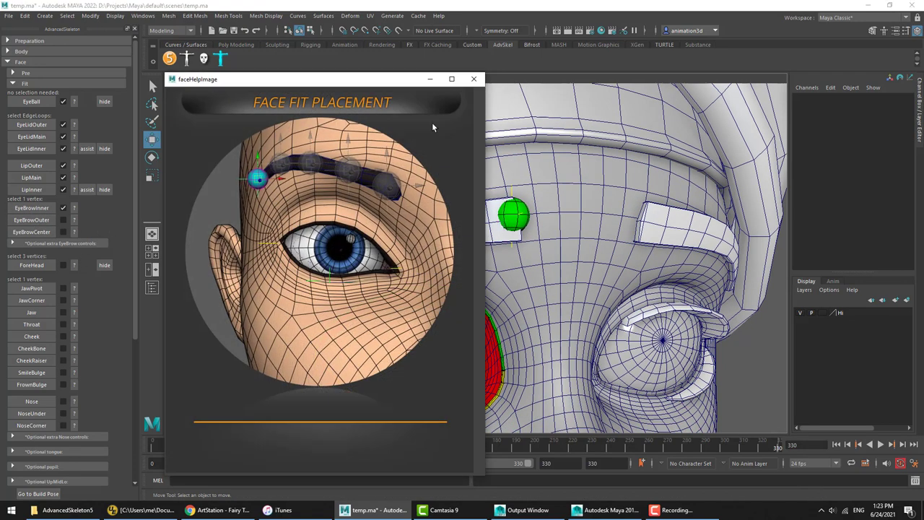
click(481, 79)
right_drag(358, 206, 311, 207)
click(309, 298)
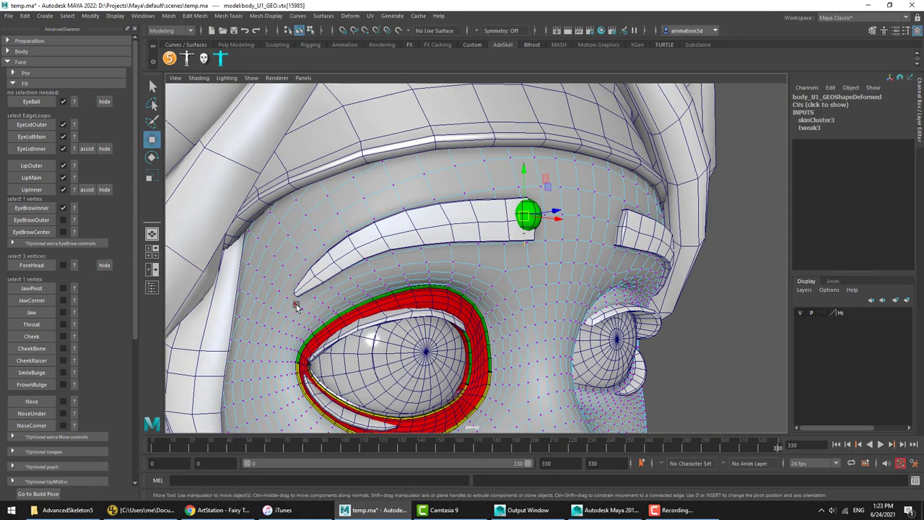
click(295, 303)
key(Down)
key(Right)
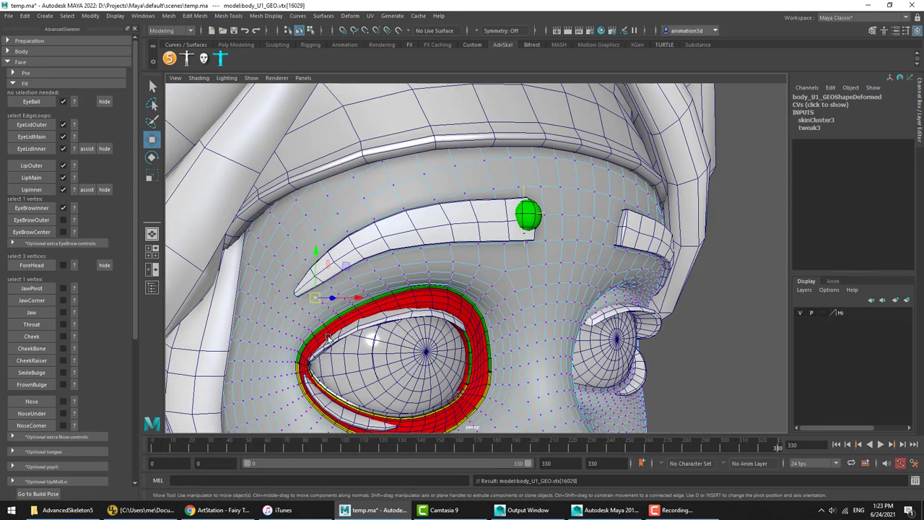
key(Up)
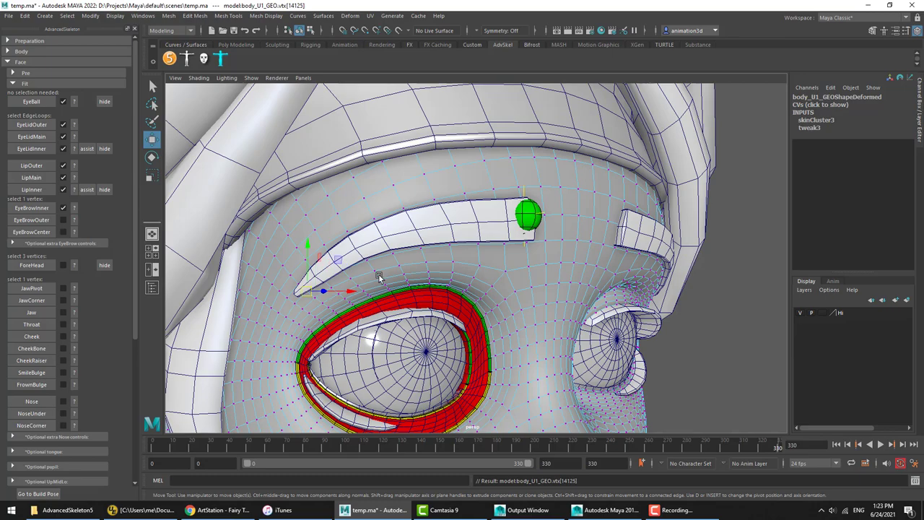
alt+drag(330, 295, 365, 305)
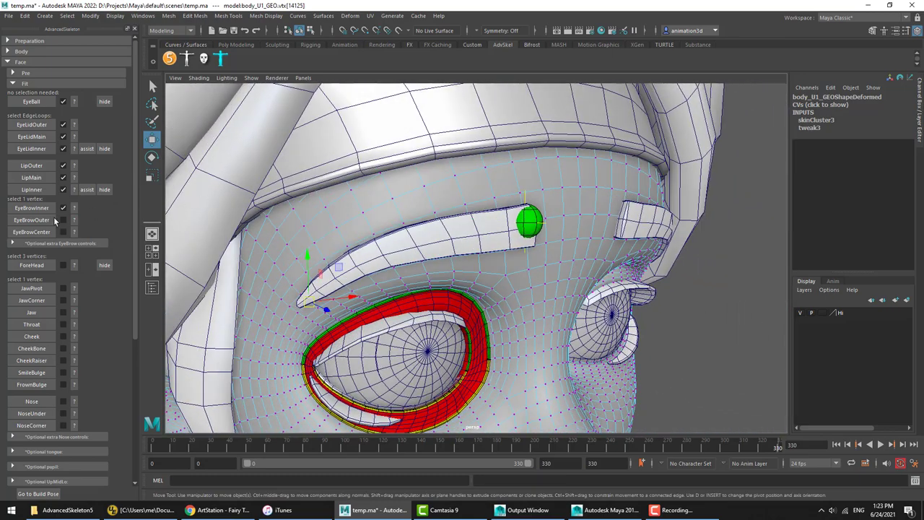
click(36, 222)
alt+drag(506, 268, 466, 254)
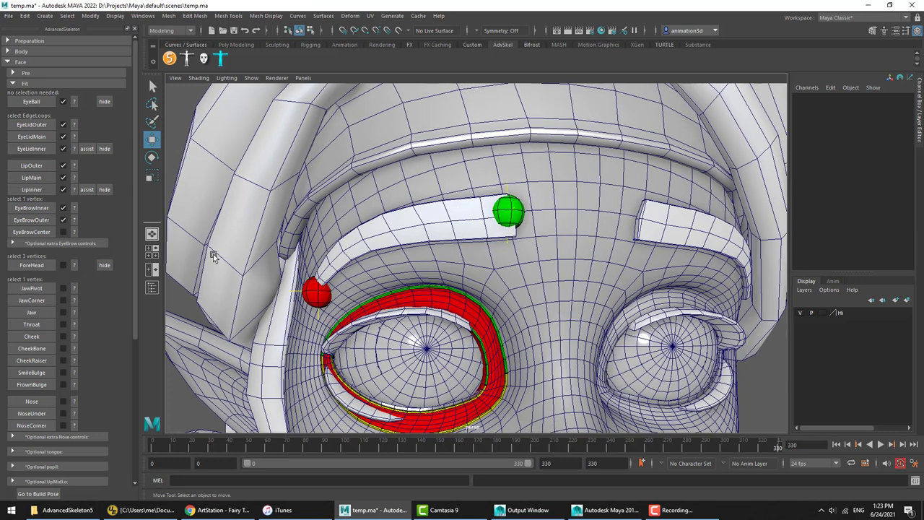
key(F8)
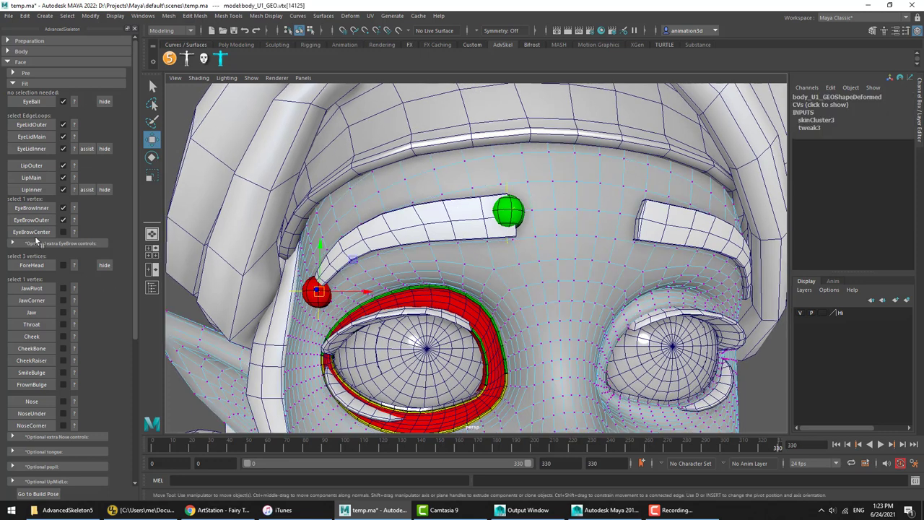
click(154, 86)
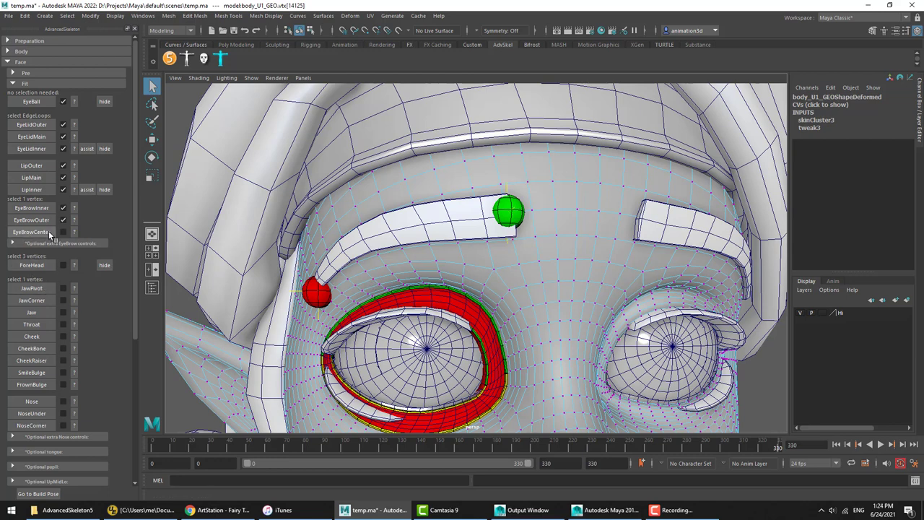
alt+drag(397, 260, 561, 219)
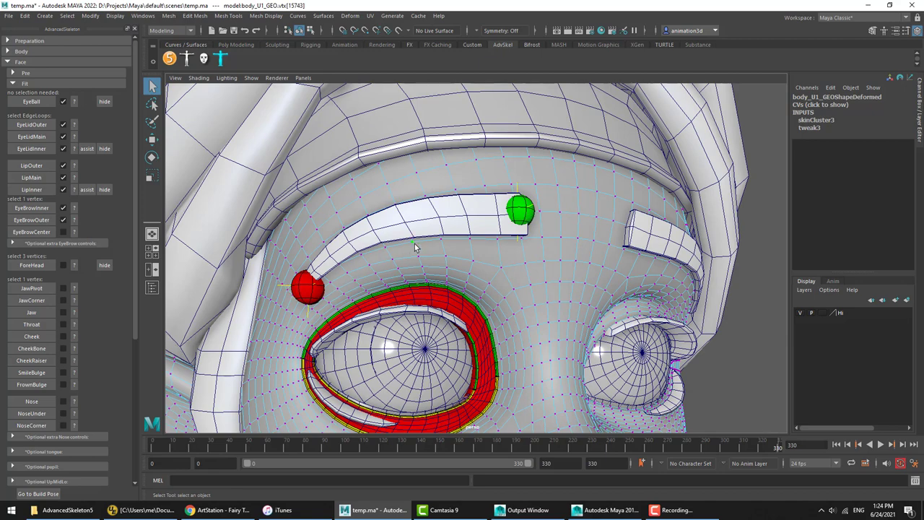
key(w)
mouse_move(413, 249)
alt+mouse_down()
mouse_move(394, 252)
mouse_move(407, 248)
alt+mouse_up()
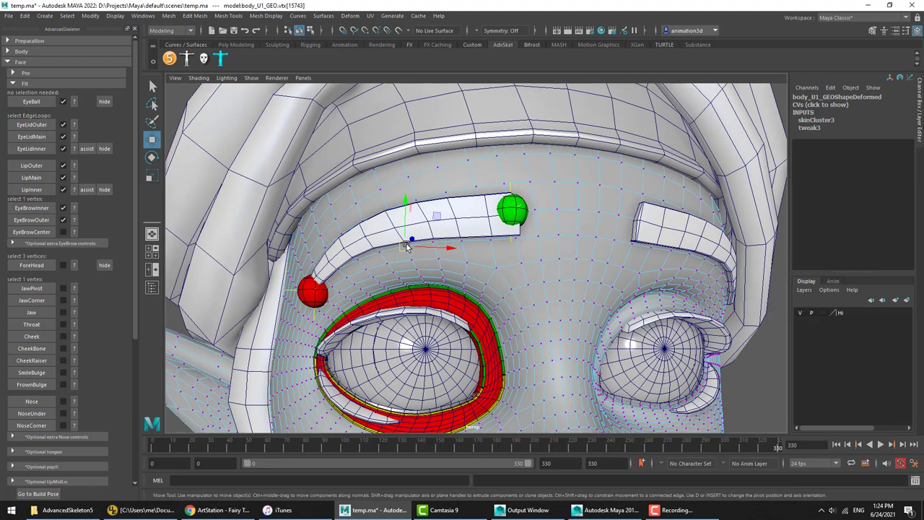
Step: Check the EyeBrowCenter placement reference and create that fit from the body mesh's center-line vertex between the eyebrows
click(75, 233)
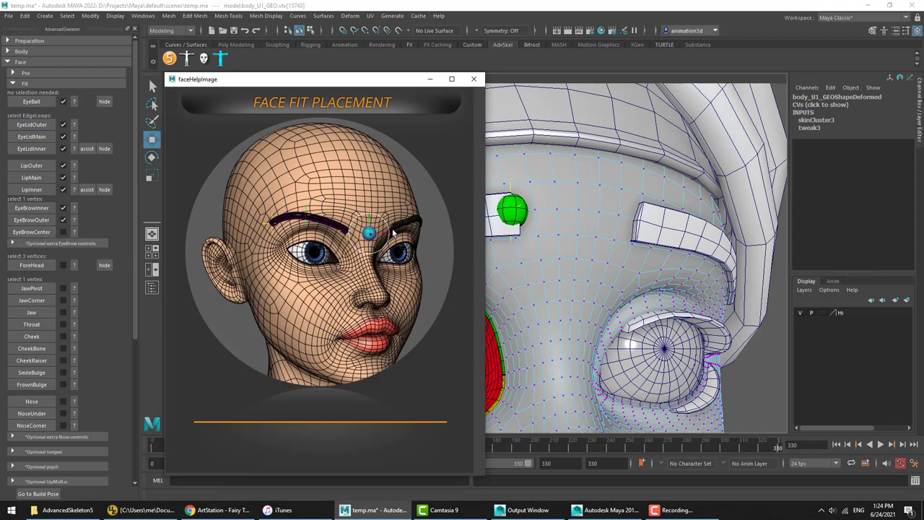
click(479, 79)
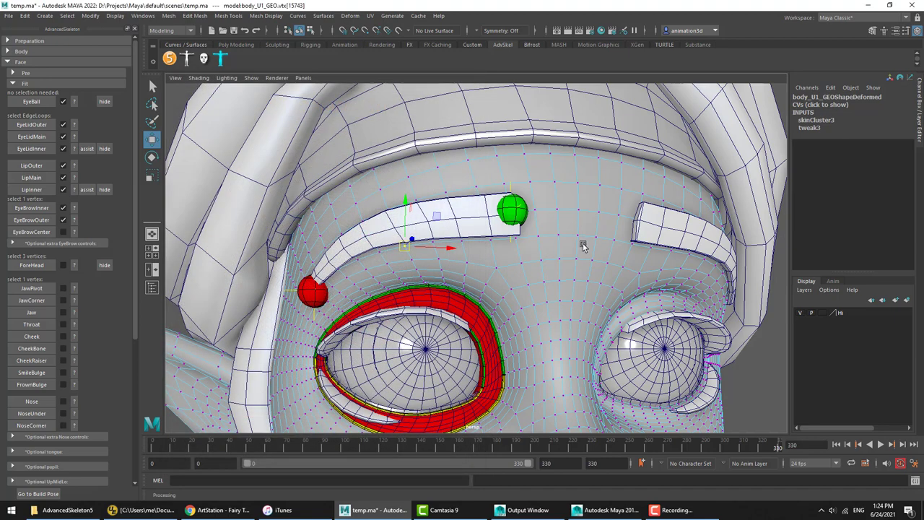
scroll(581, 242, down, 3)
click(574, 205)
alt+drag(548, 256, 511, 258)
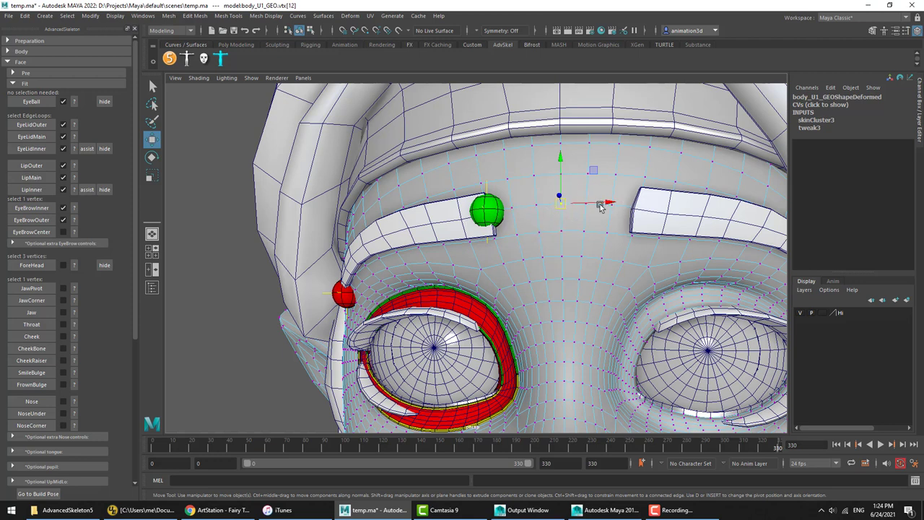
alt+drag(557, 206, 584, 207)
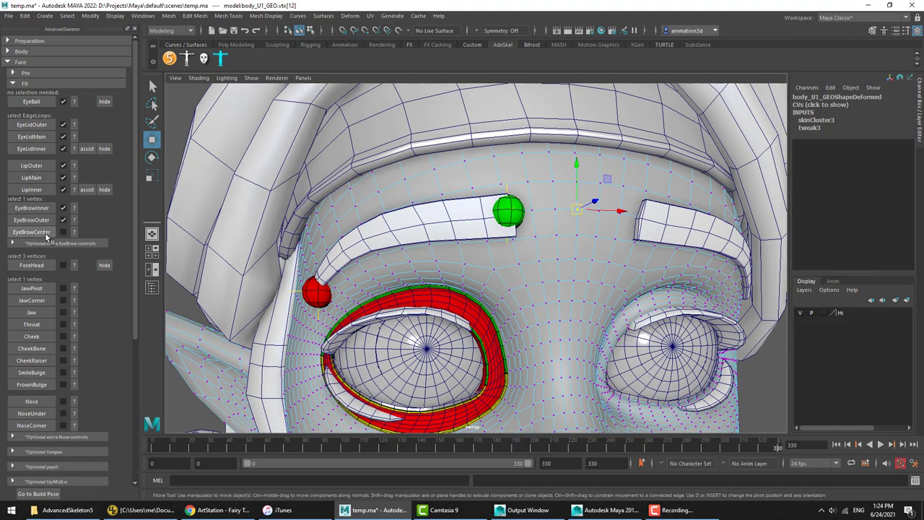
click(45, 233)
Step: Reveal the optional extra eyebrow controls, check the placement reference, and create the EyeBrowMid1 fit from the body vertex at mid-eyebrow
alt+drag(506, 271, 487, 279)
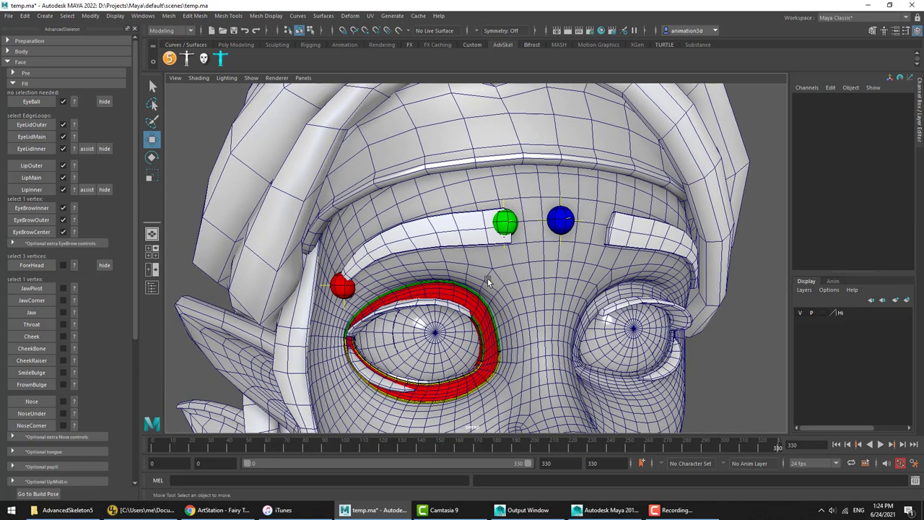
scroll(490, 280, up, 1)
scroll(485, 246, up, 2)
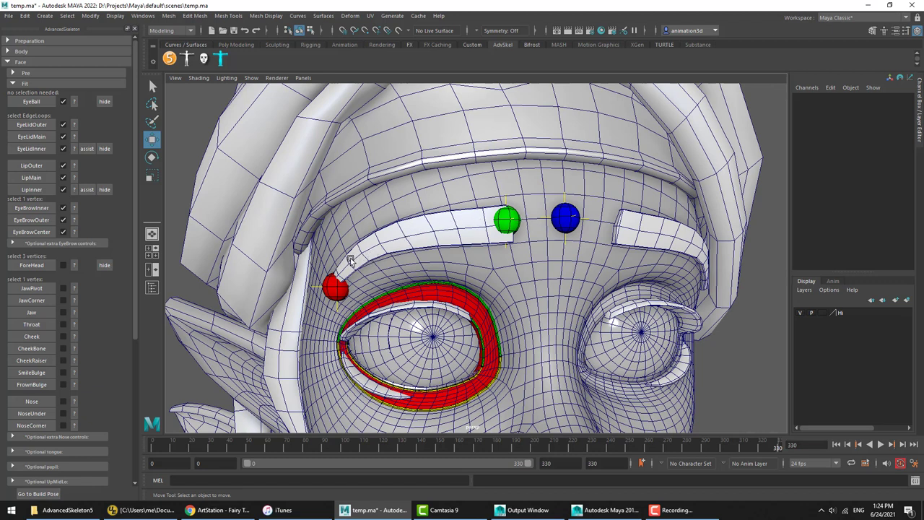
click(26, 245)
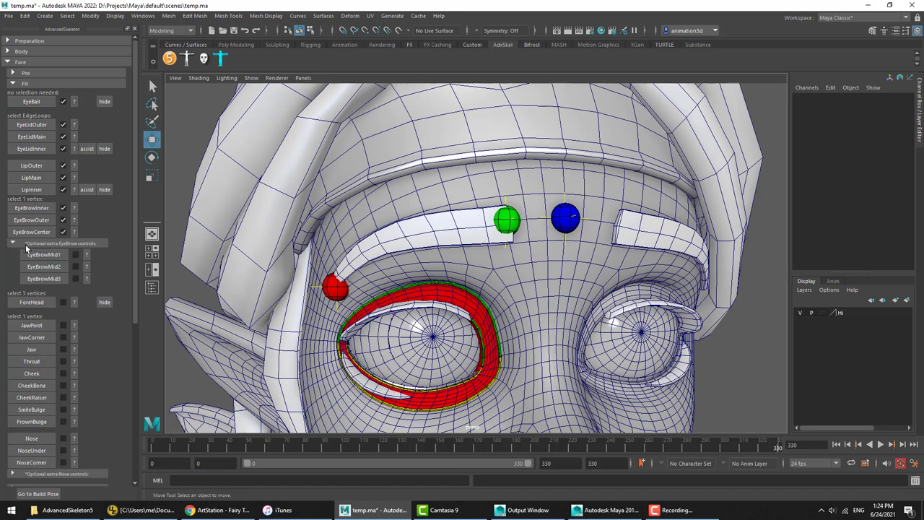
click(85, 254)
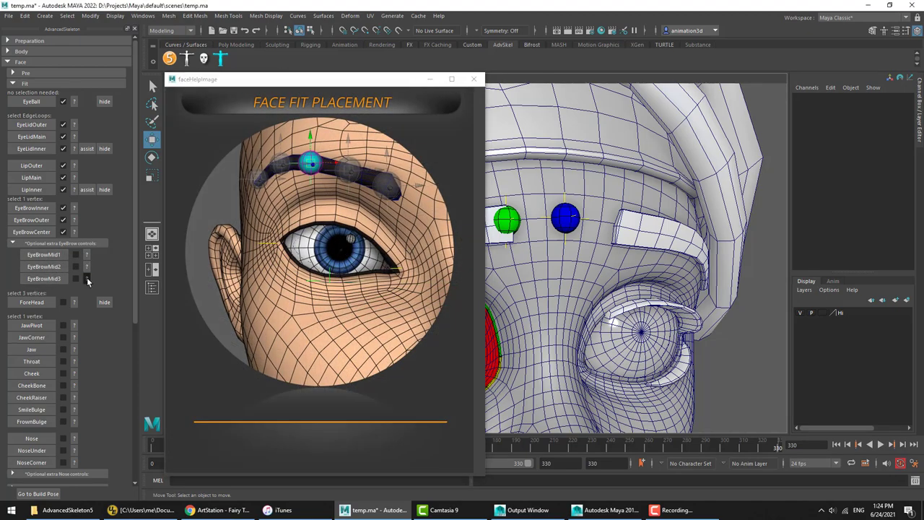
click(474, 78)
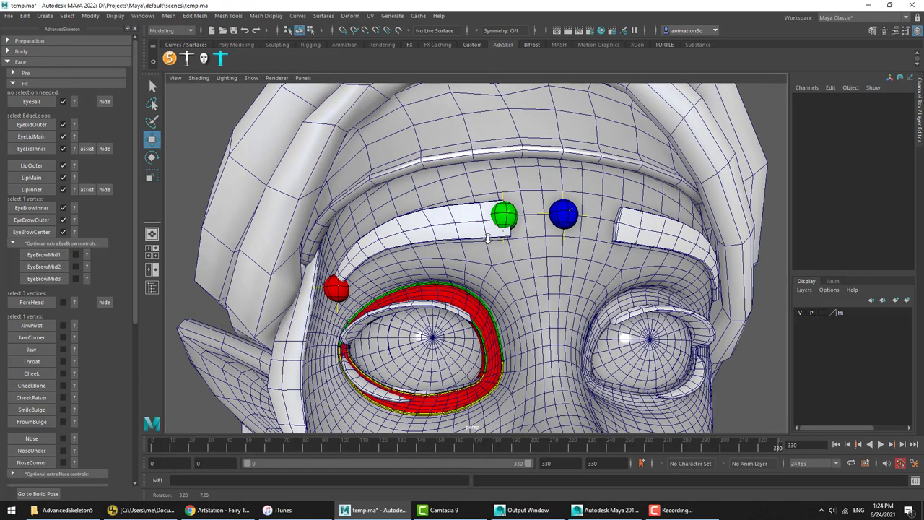
right_drag(463, 211, 441, 199)
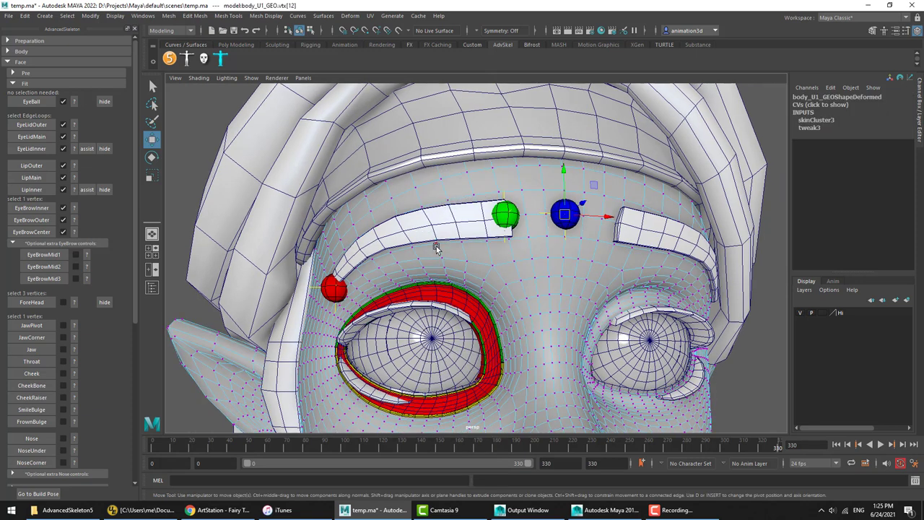
click(413, 250)
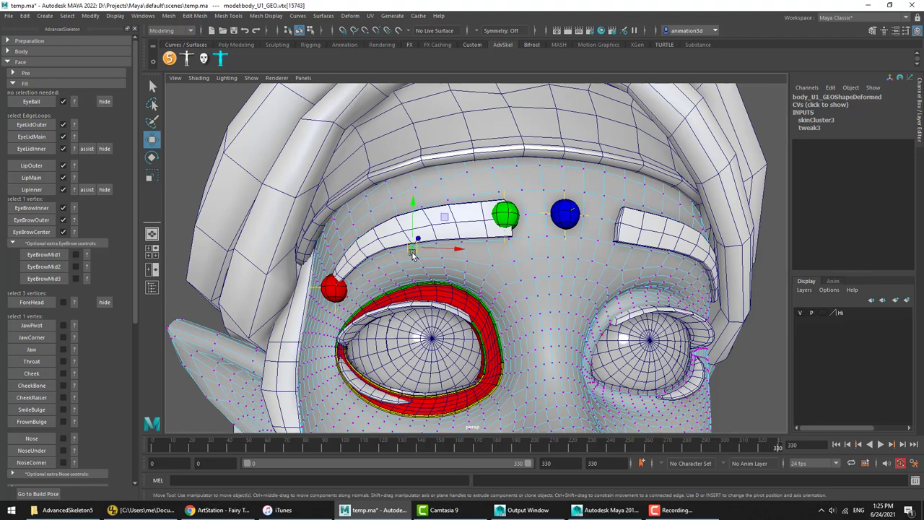
key(Up)
alt+drag(412, 253, 436, 256)
click(56, 256)
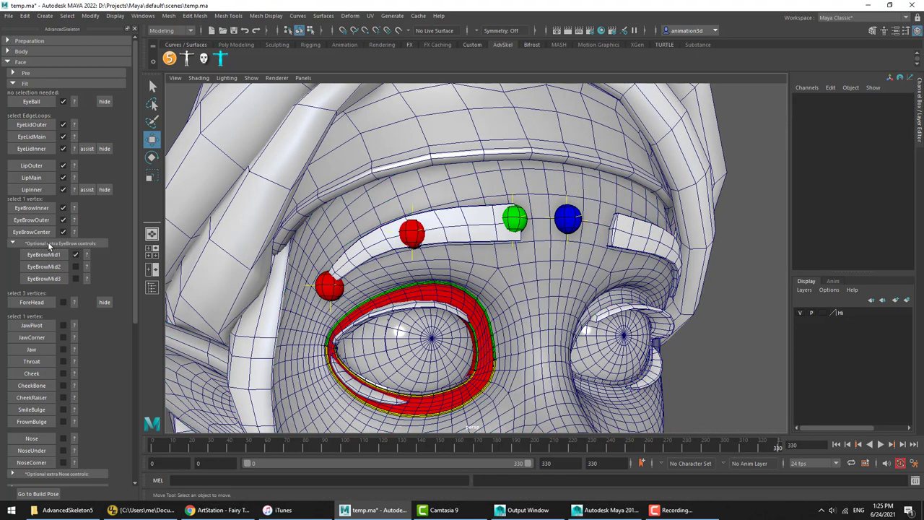
Step: Collapse the optional eyebrow controls and open the ForeHead placement reference, keeping it beside the face for comparison
click(53, 243)
alt+drag(530, 261, 498, 263)
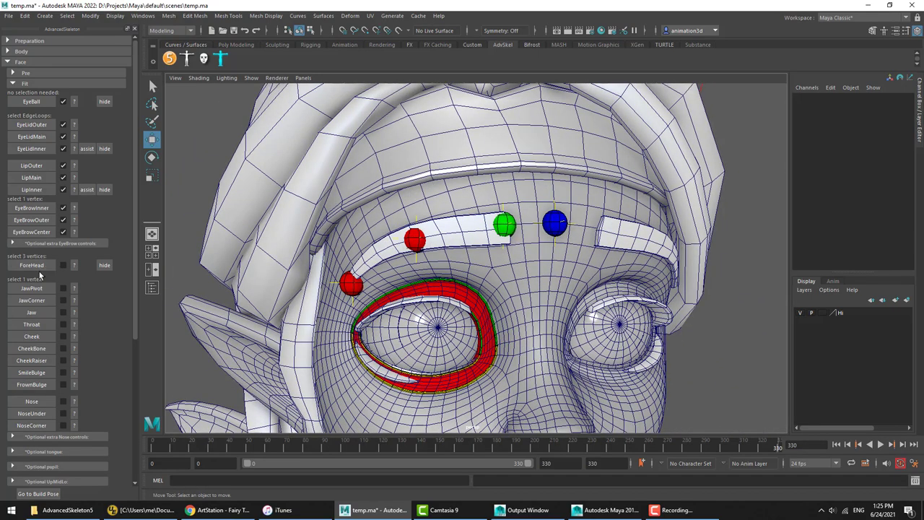
alt+middle_drag(483, 207, 470, 221)
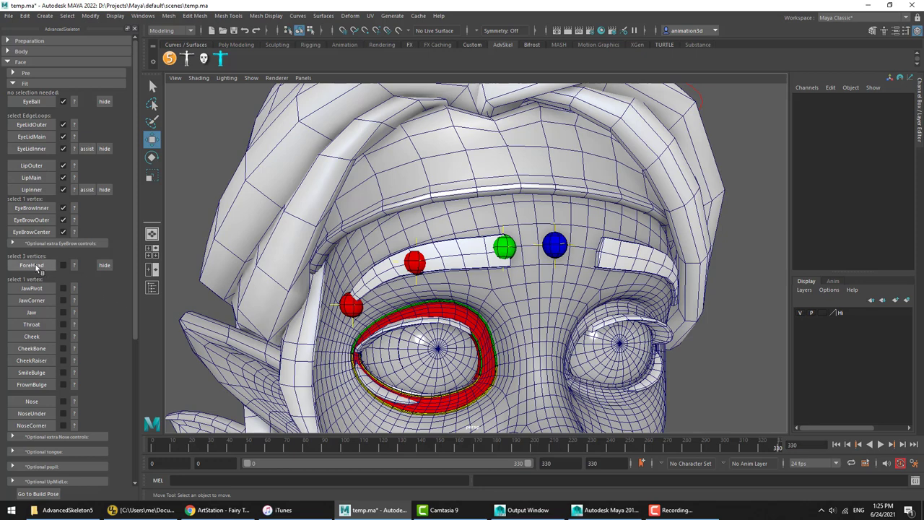
click(74, 265)
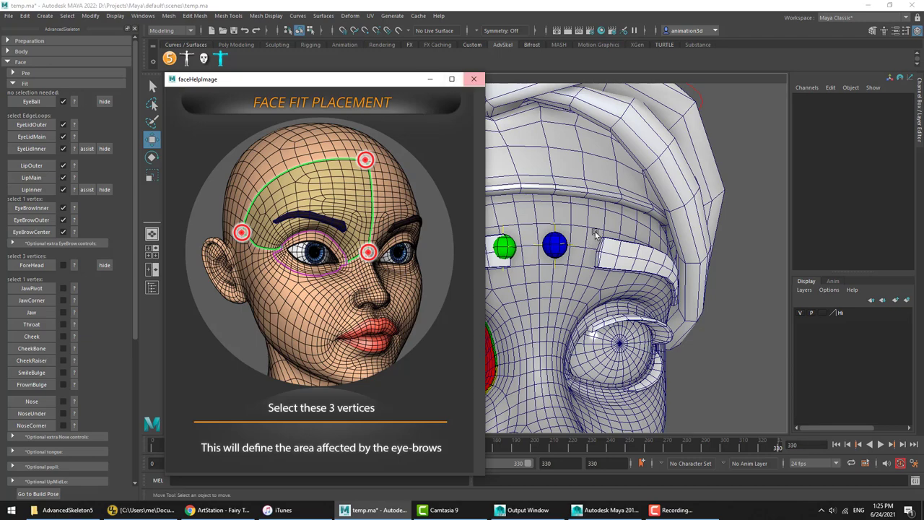
alt+middle_drag(517, 257, 619, 195)
drag(353, 83, 297, 81)
scroll(551, 217, down, 5)
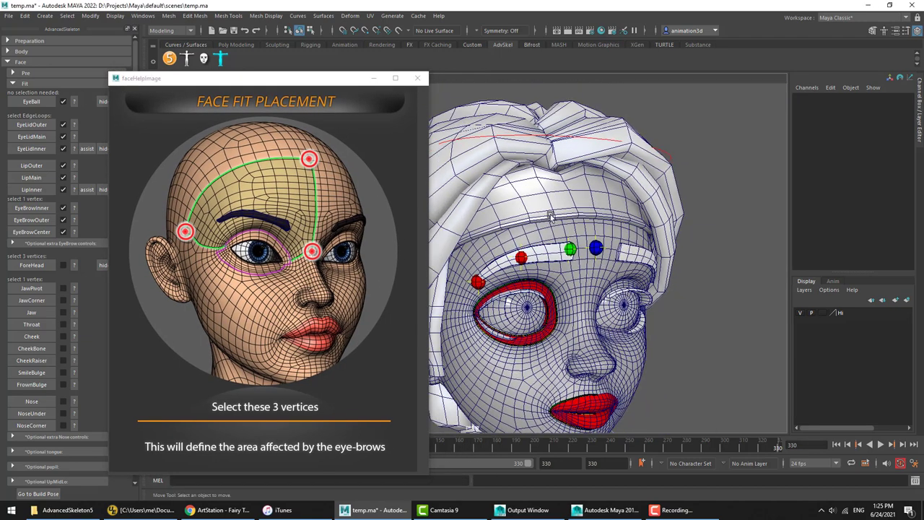
Step: Hide the headband and the hair geometry to expose the forehead of the body mesh
click(551, 216)
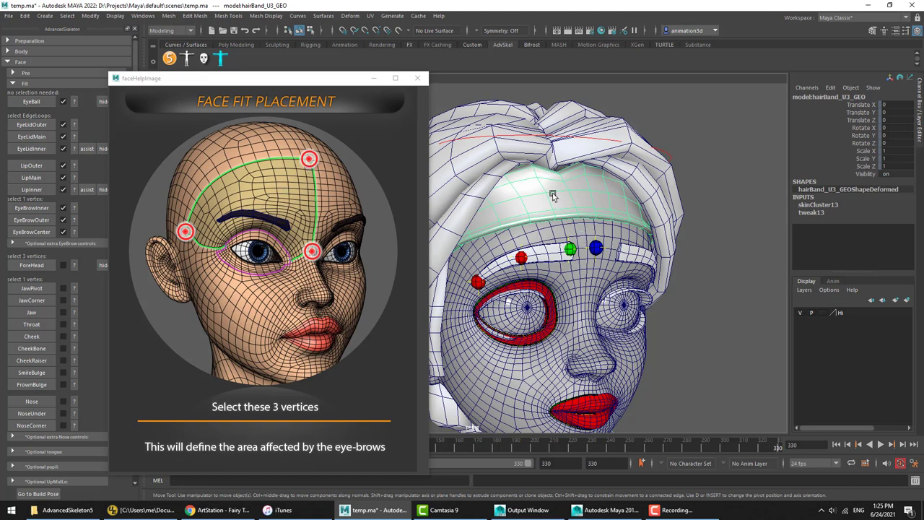
key(ctrl+h)
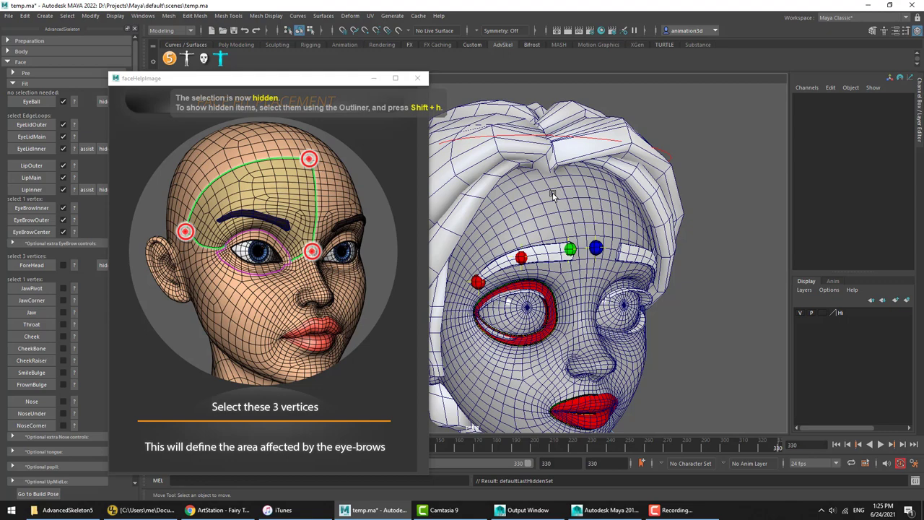
click(564, 155)
key(ctrl+h)
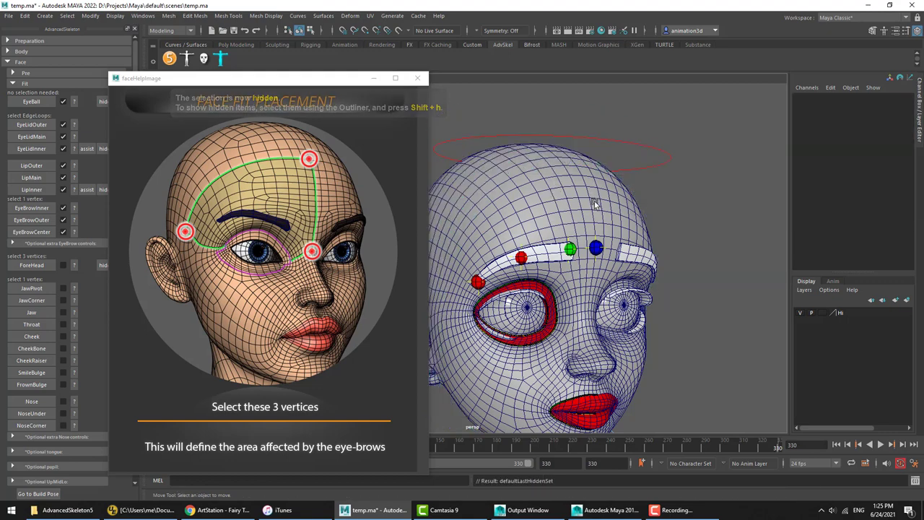
Step: Switch the body mesh to vertex selection and select the center-line vertex on the nose bridge between the eyes
right_drag(580, 203, 562, 265)
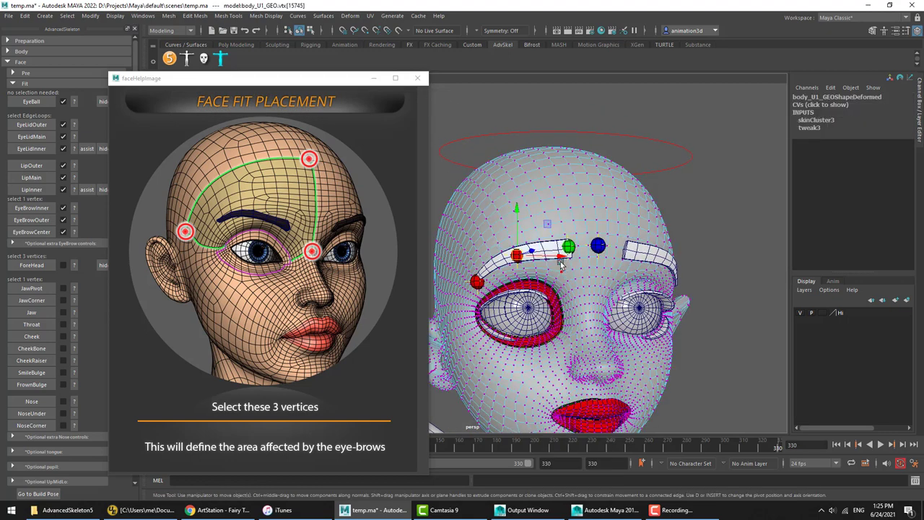
scroll(562, 265, up, 5)
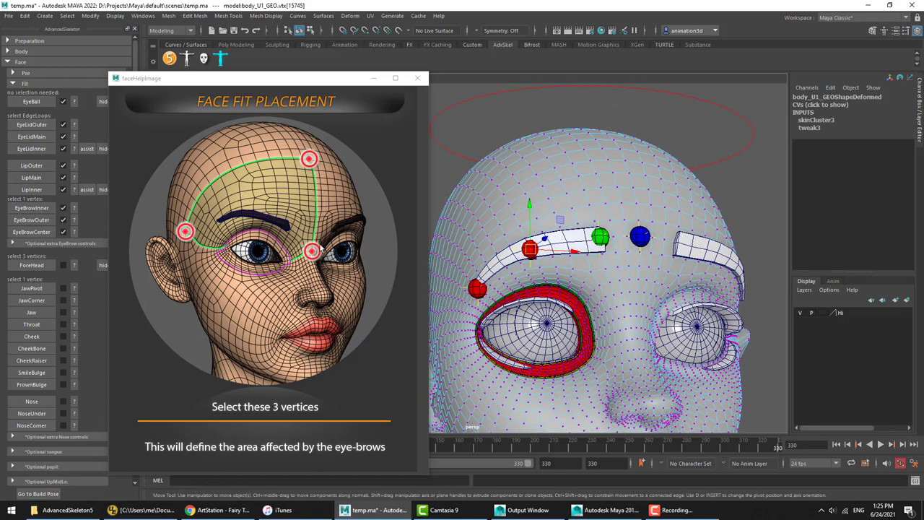
alt+middle_drag(671, 352, 664, 270)
alt+drag(664, 270, 596, 301)
alt+right_drag(597, 301, 739, 317)
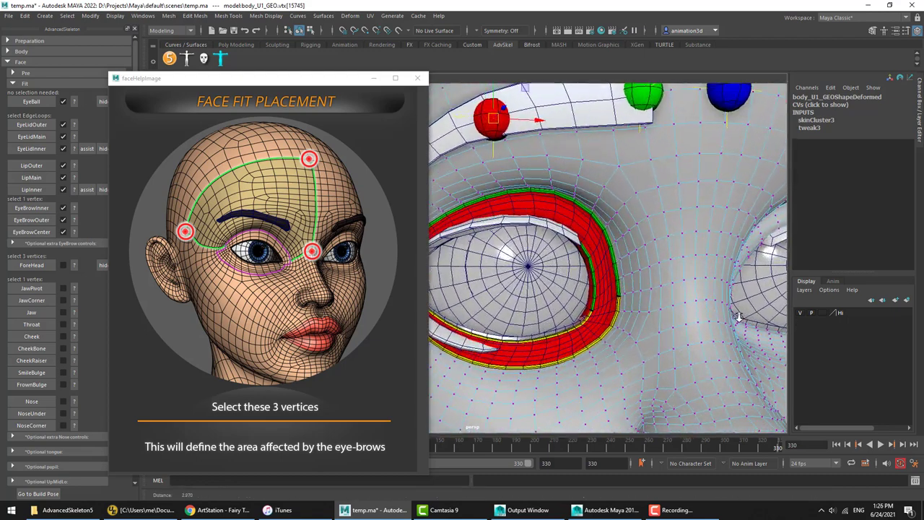
alt+middle_drag(739, 317, 672, 318)
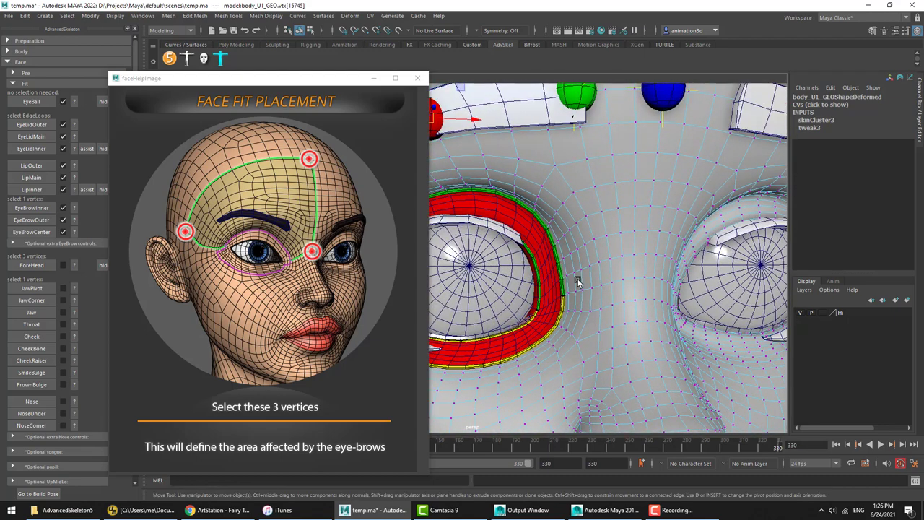
click(647, 278)
drag(171, 76, 223, 92)
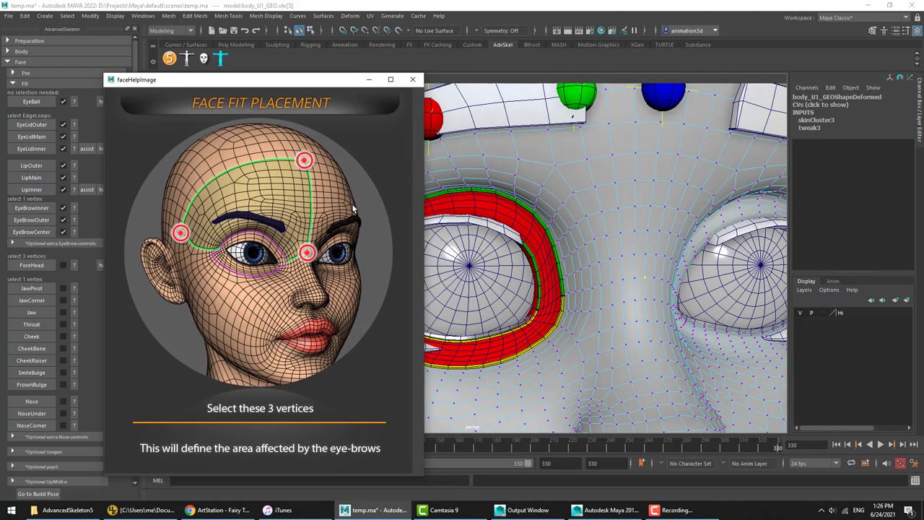
click(577, 292)
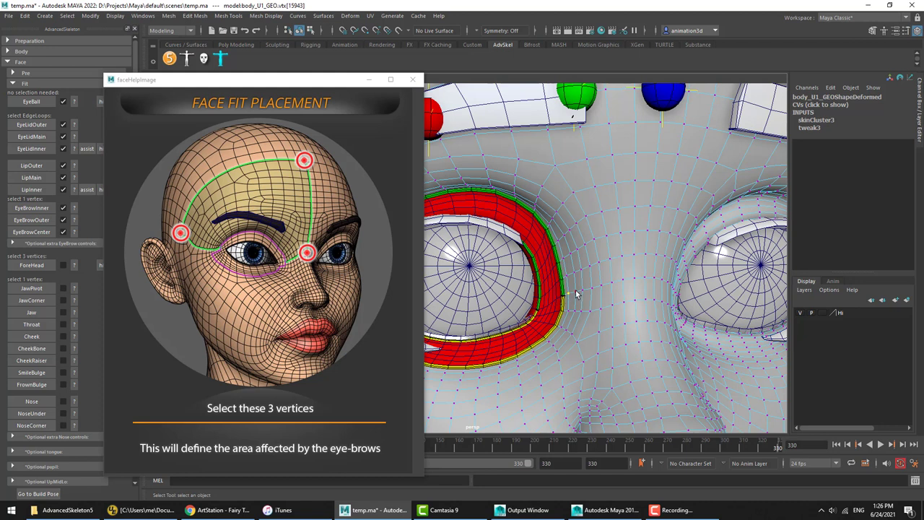
click(576, 291)
mouse_move(636, 291)
alt+mouse_down()
mouse_move(621, 287)
mouse_move(628, 300)
mouse_move(604, 301)
mouse_move(621, 293)
mouse_move(640, 304)
alt+mouse_up()
click(630, 268)
alt+right_drag(640, 304, 578, 309)
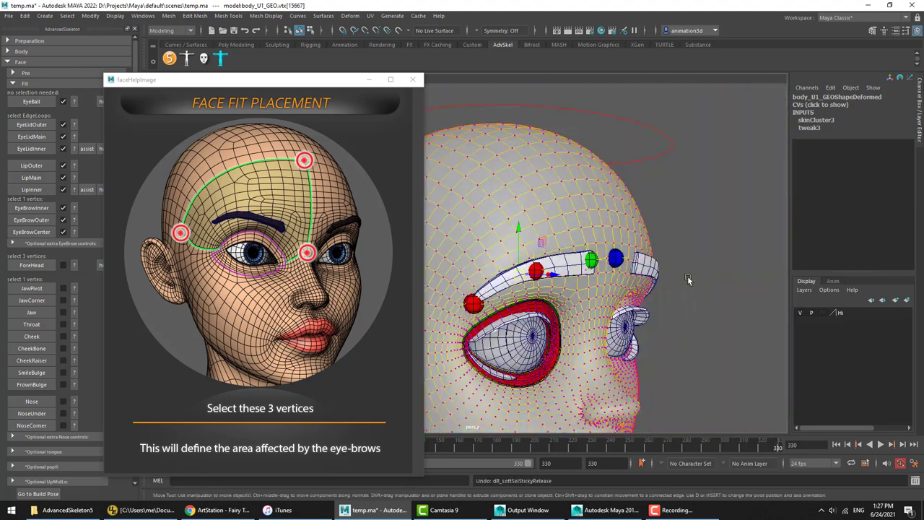
Step: Undo the unwanted vertex picks and add the center-line vertex high on the forehead to the selection
key(ctrl+z)
key(ctrl+z)
key(ctrl+z)
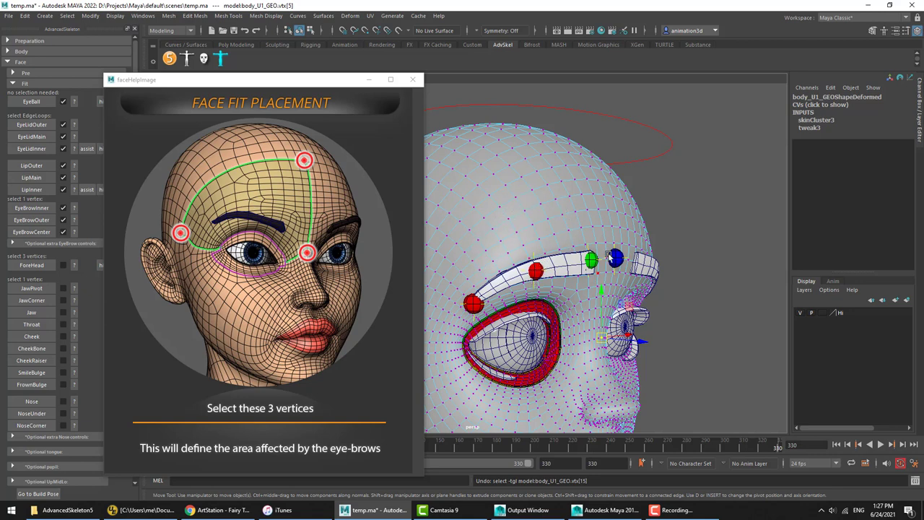
alt+drag(603, 250, 618, 226)
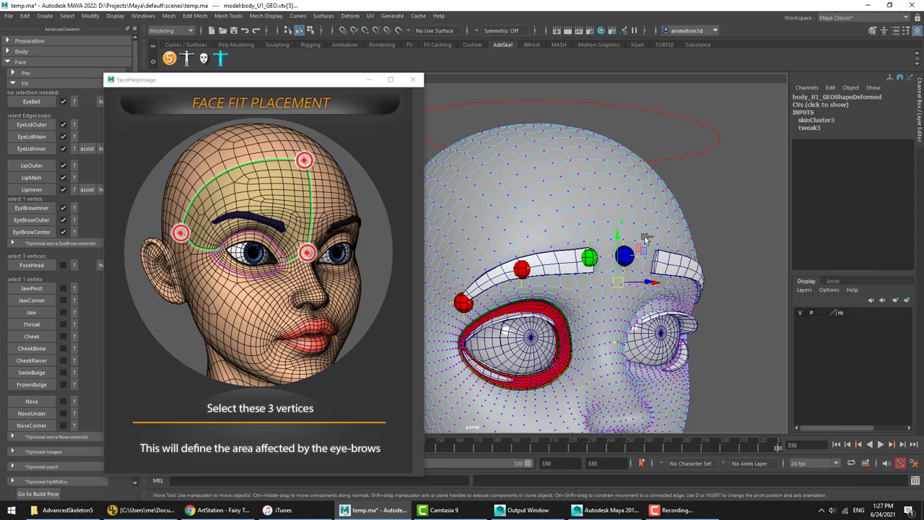
key(ctrl+z)
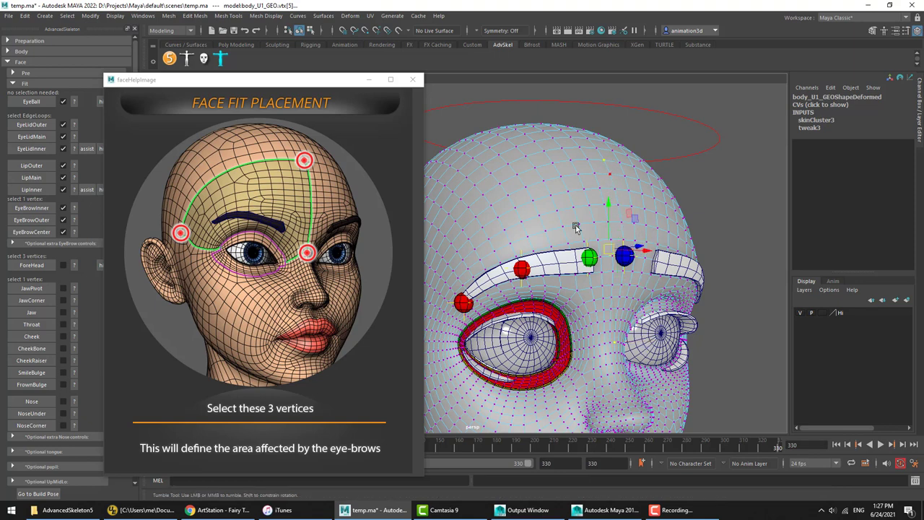
alt+drag(608, 162, 590, 158)
scroll(591, 161, up, 5)
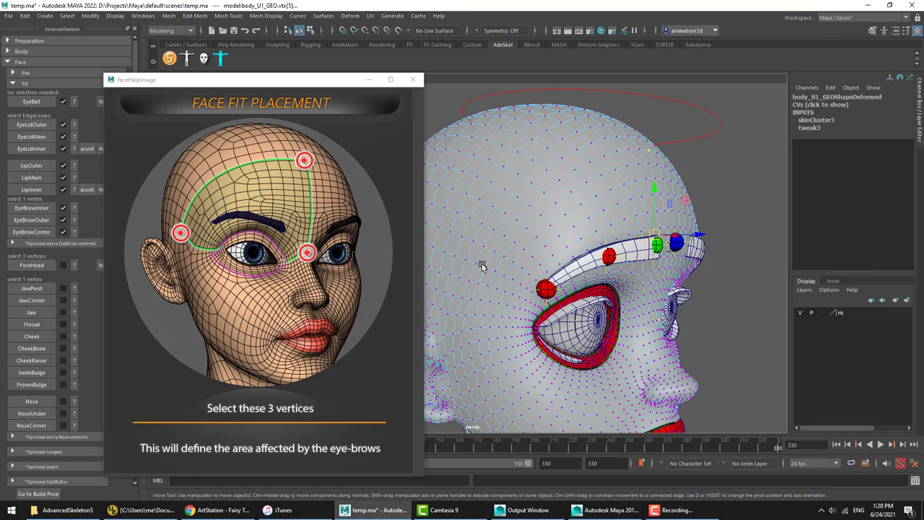
Step: Add the temple vertex between the right eye and ear, create the ForeHead fit from the three vertices, and close the reference
click(464, 314)
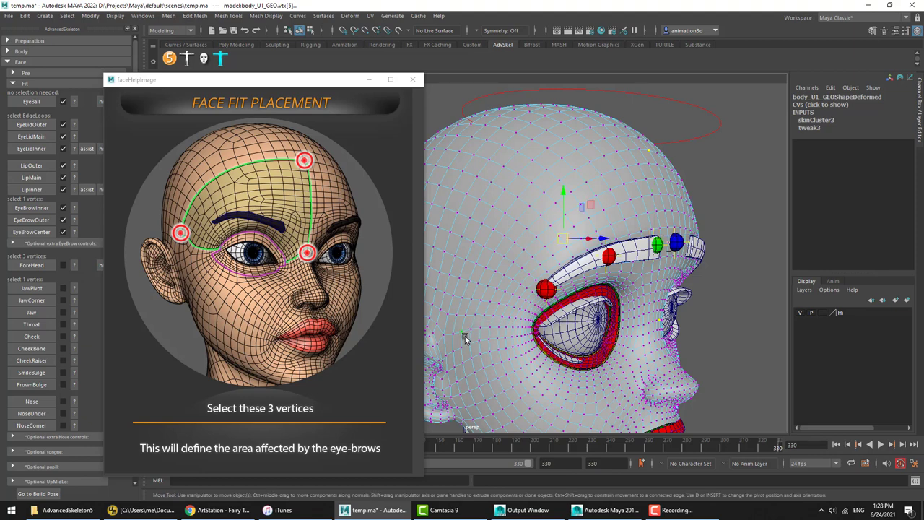
key(ctrl+z)
alt+drag(640, 317, 625, 314)
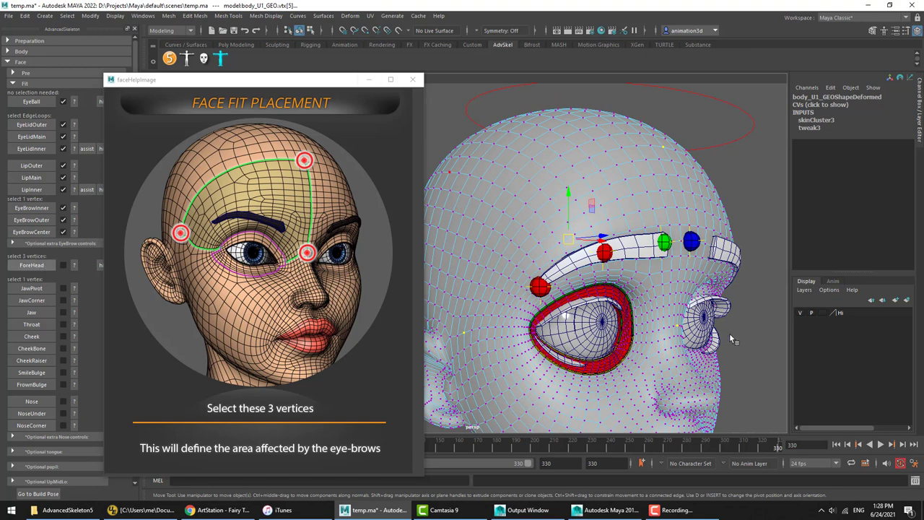
alt+drag(708, 222, 631, 176)
click(627, 196)
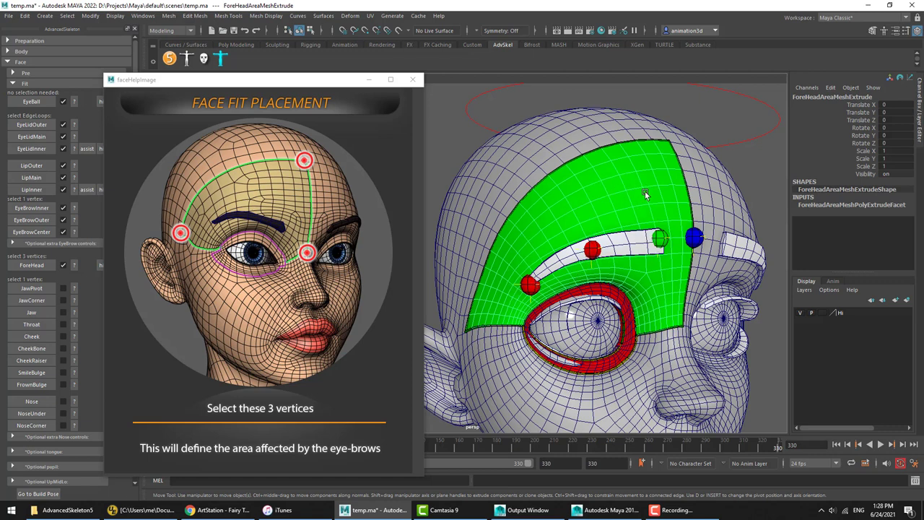
alt+drag(646, 210, 640, 210)
click(413, 79)
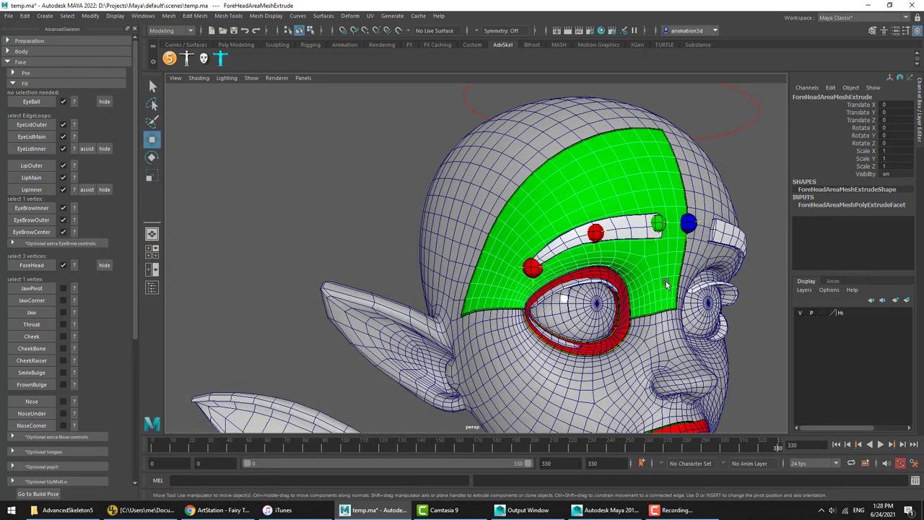
Step: Check the JawPivot placement reference and create that fit from the body vertex just in front of the character's right ear
alt+drag(666, 283, 530, 276)
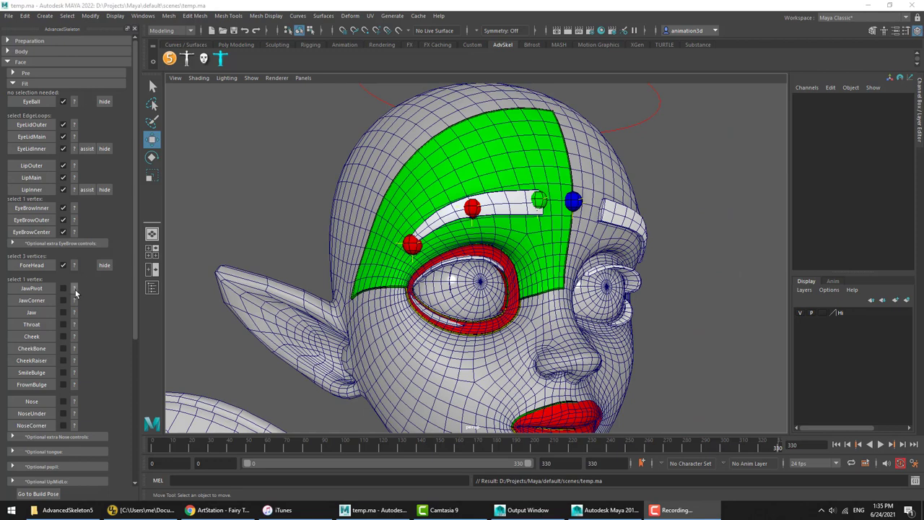
click(74, 288)
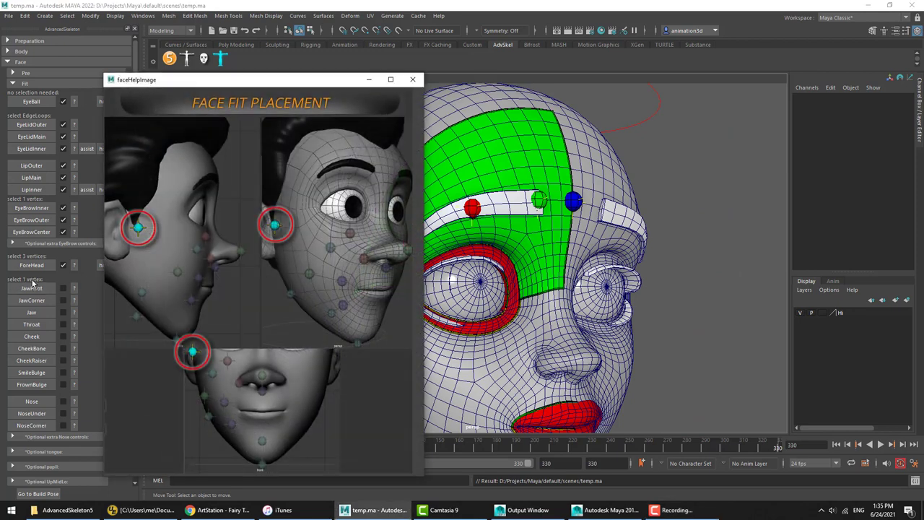
click(410, 83)
alt+drag(496, 318, 567, 309)
alt+middle_drag(505, 307, 521, 192)
right_drag(350, 223, 303, 223)
click(74, 288)
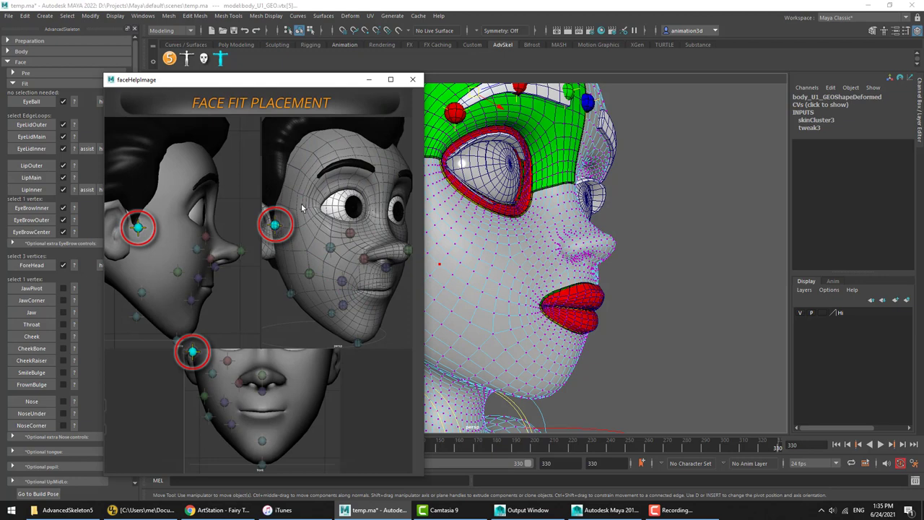
click(412, 79)
click(357, 219)
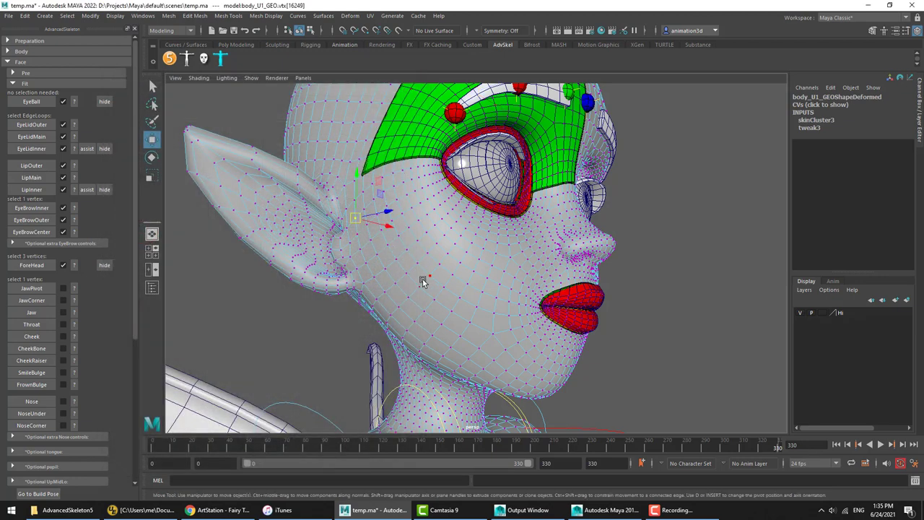
alt+drag(407, 275, 435, 266)
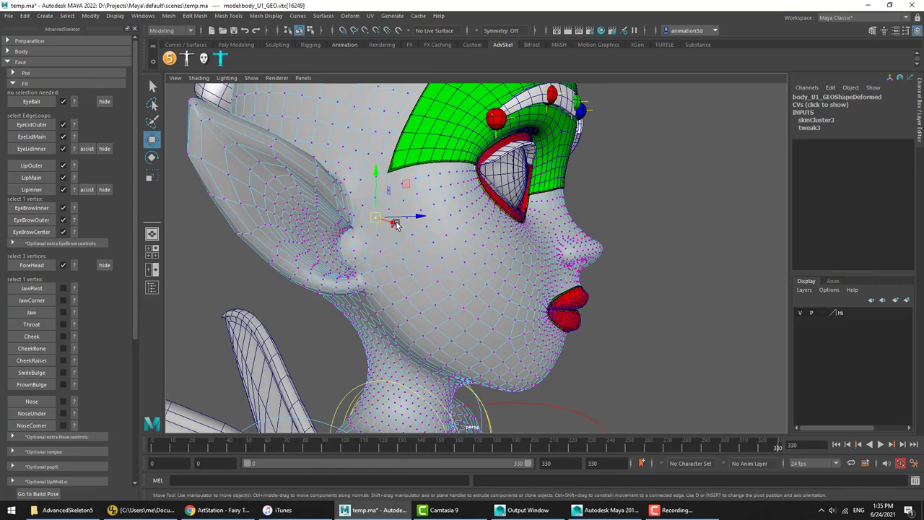
mouse_move(382, 228)
alt+mouse_down()
mouse_move(374, 231)
mouse_move(390, 221)
alt+mouse_up()
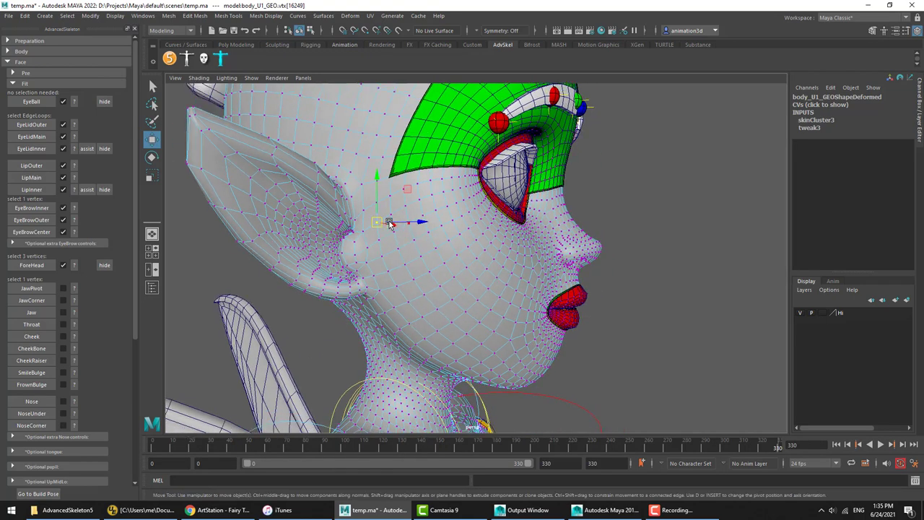
click(34, 288)
Step: Check the JawCorner placement reference and create that fit from the body vertex at the jaw angle below the right ear
click(74, 301)
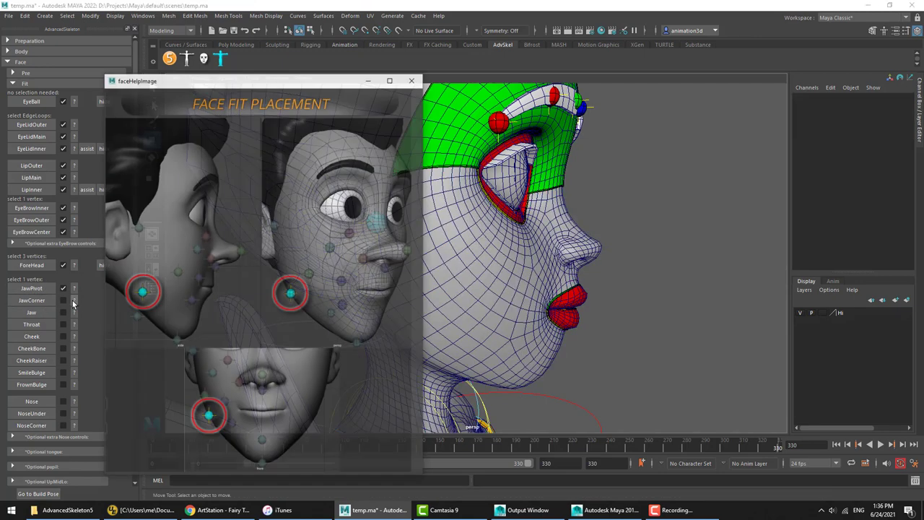
click(412, 79)
right_drag(424, 216, 387, 220)
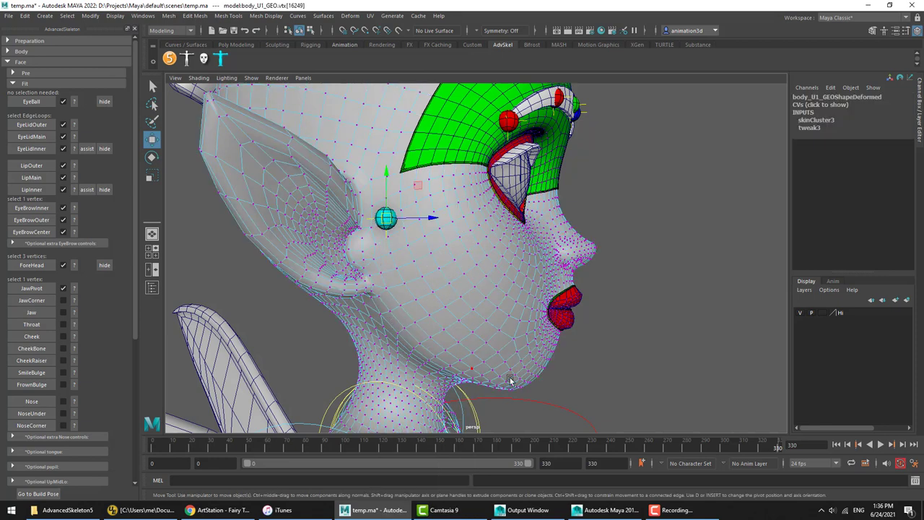
click(390, 311)
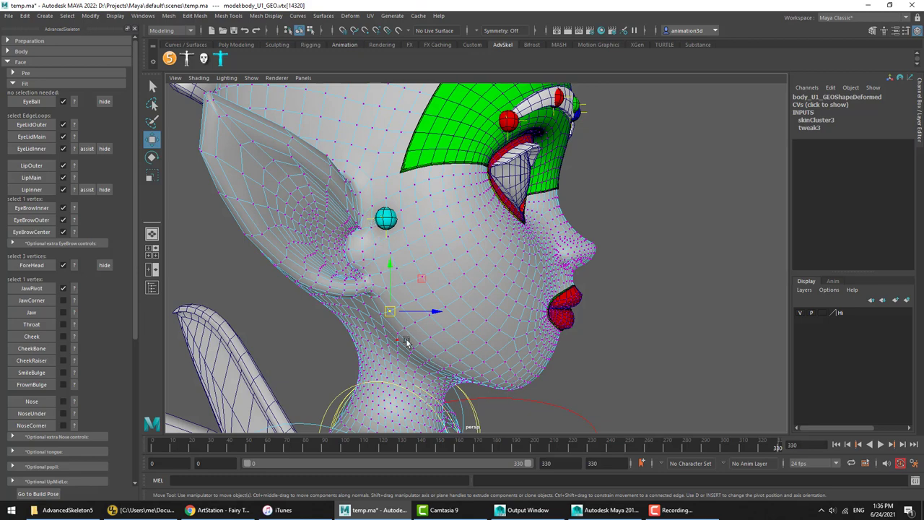
click(39, 299)
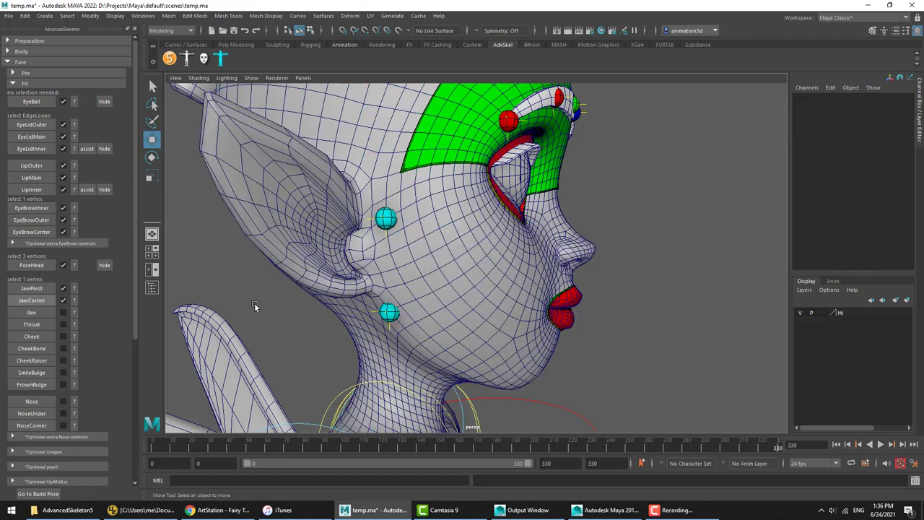
Step: Check the Jaw placement reference, switch the body mesh to vertex selection, and select a center-line vertex at the base of the chin
click(74, 312)
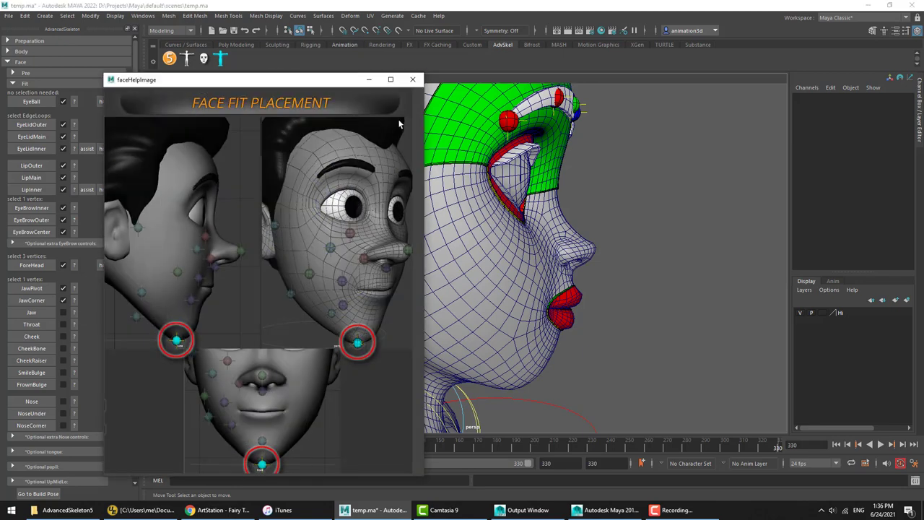
click(414, 81)
right_drag(527, 224, 493, 224)
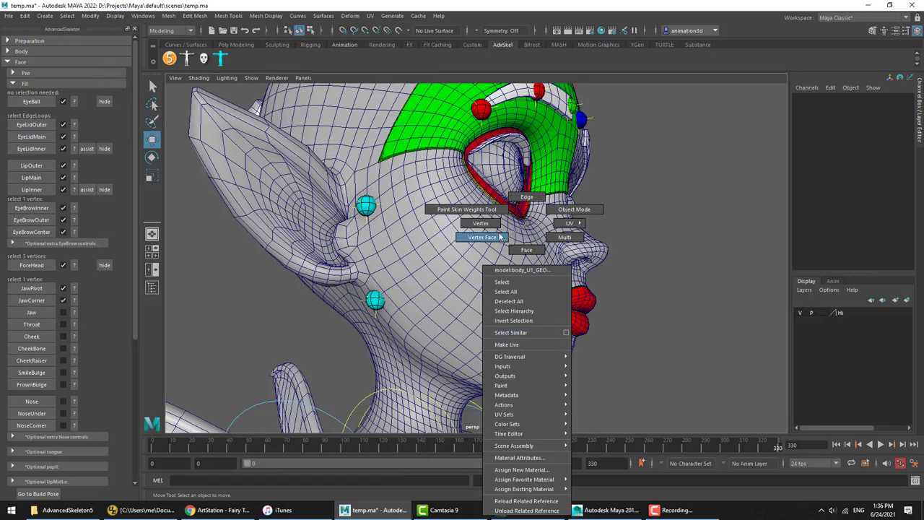
alt+drag(581, 370, 531, 312)
click(534, 315)
alt+drag(544, 347, 570, 375)
alt+drag(567, 343, 465, 329)
click(667, 325)
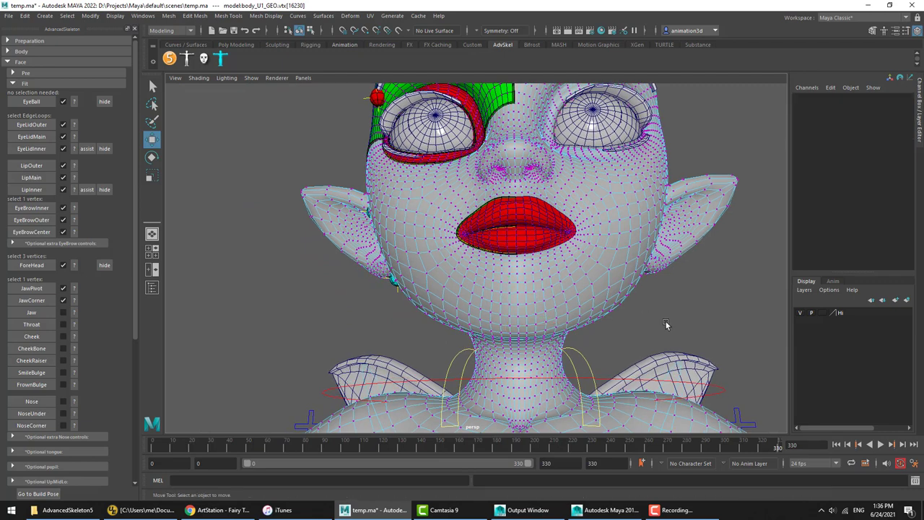
click(517, 325)
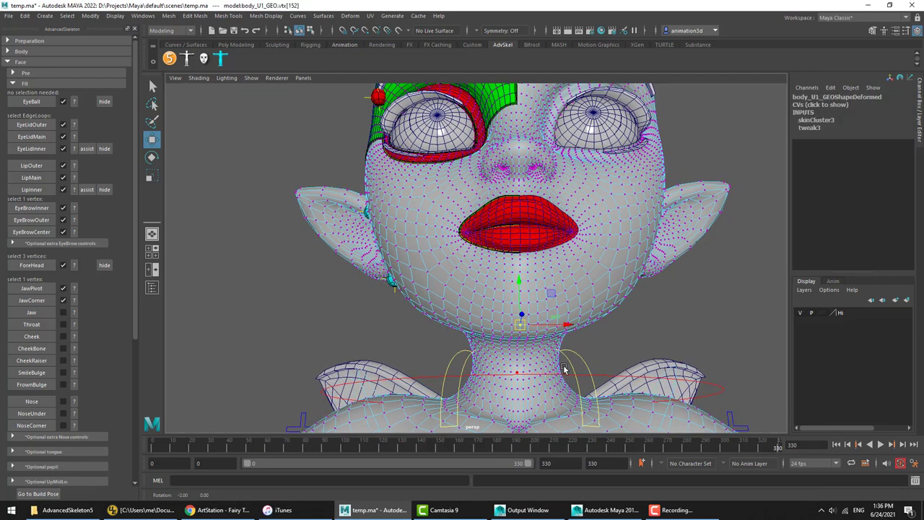
Step: Reselect the lowest center-line chin vertex in the side view and create the Jaw fit from it
alt+drag(517, 325, 506, 296)
key(space)
key(space)
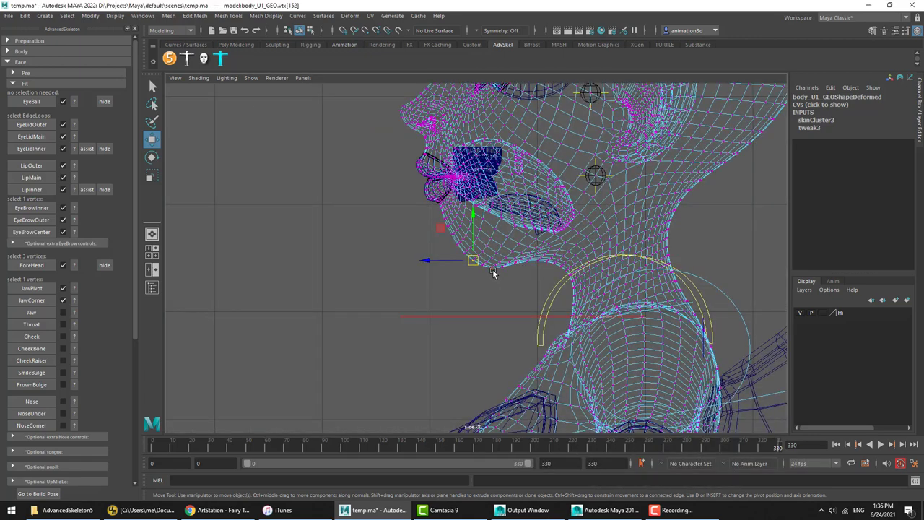
click(492, 269)
key(space)
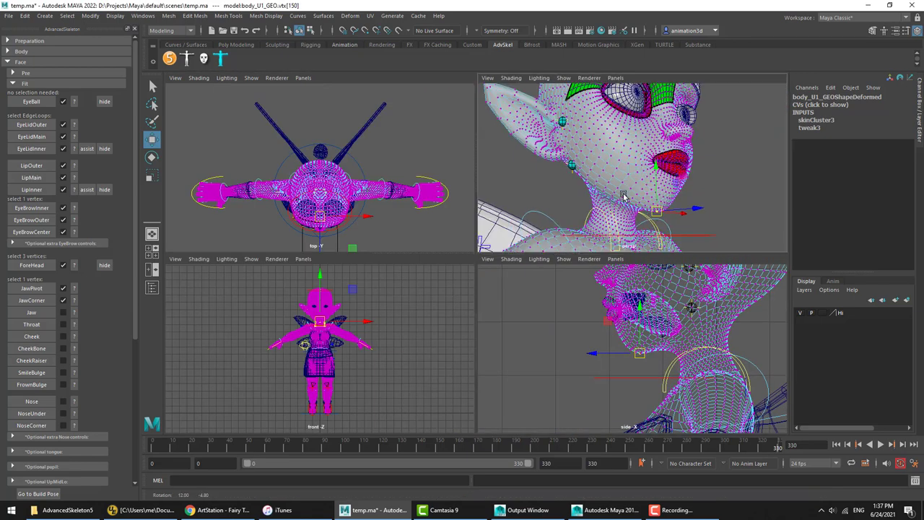
click(41, 312)
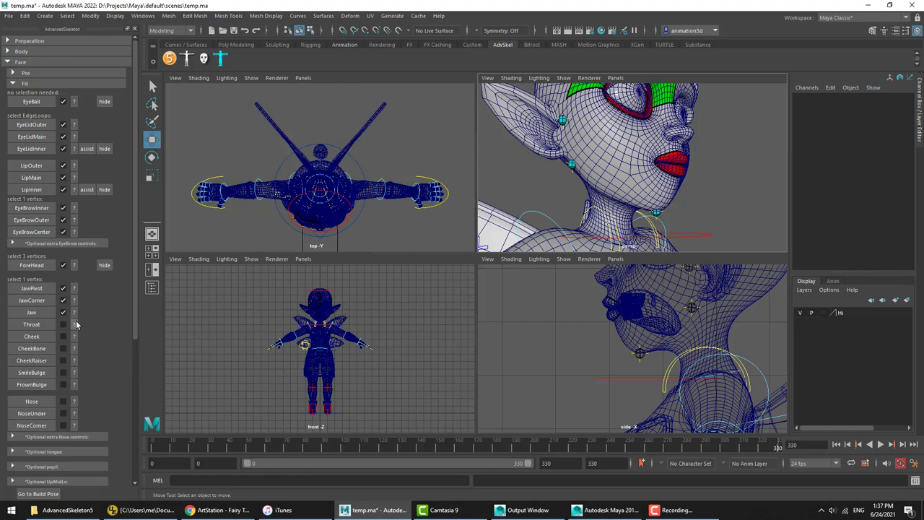
Step: Check the Throat placement reference, enlarge the perspective view, and set the body mesh to vertex selection
click(74, 325)
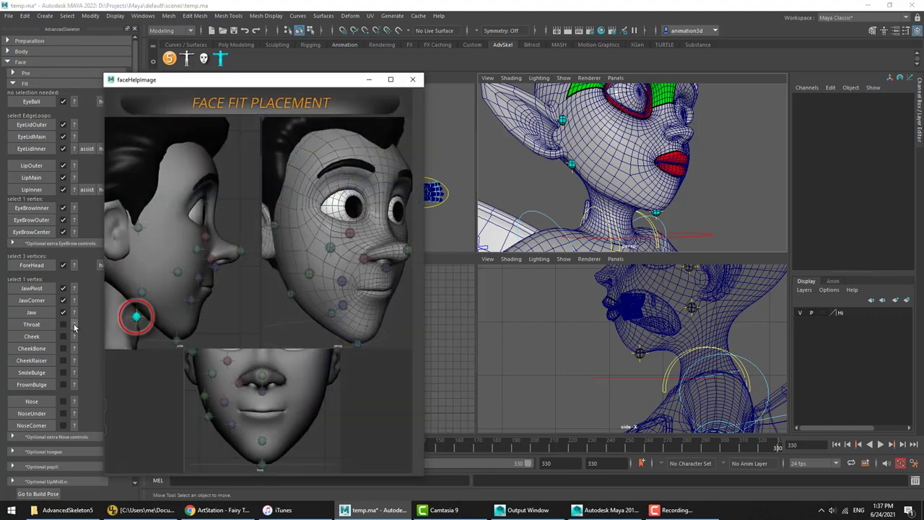
click(413, 79)
key(space)
click(582, 269)
click(569, 294)
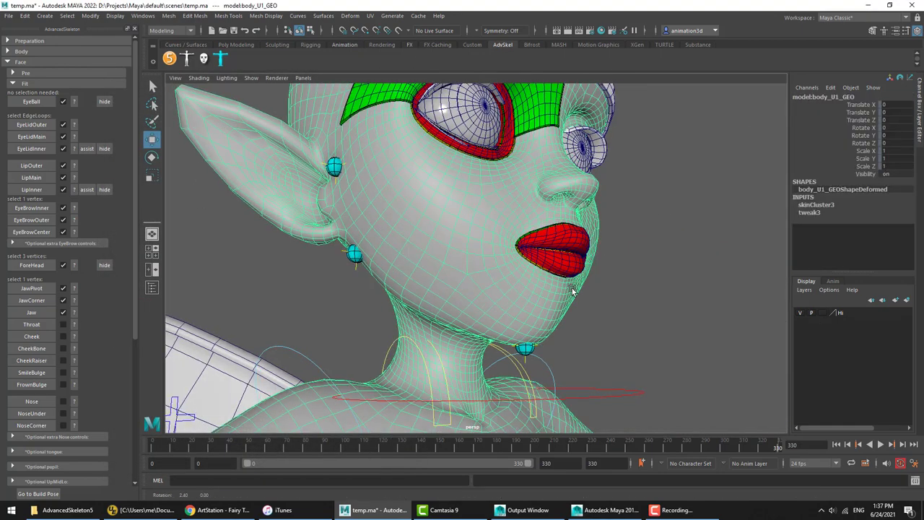
alt+drag(571, 289, 541, 289)
right_drag(543, 290, 498, 224)
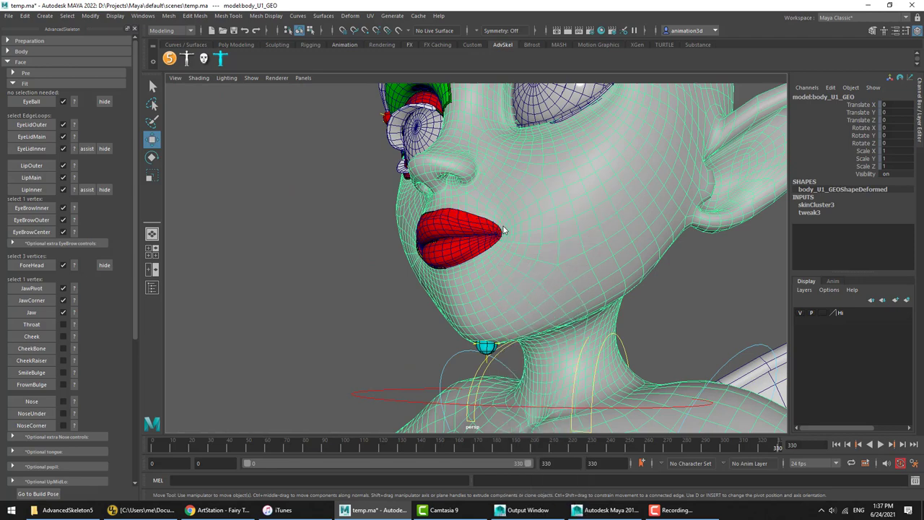
Step: Create the Throat fit from the center-line vertex on the upper front of the neck, just behind the chin
alt+drag(510, 351, 489, 336)
alt+right_drag(489, 336, 514, 318)
alt+drag(513, 317, 446, 291)
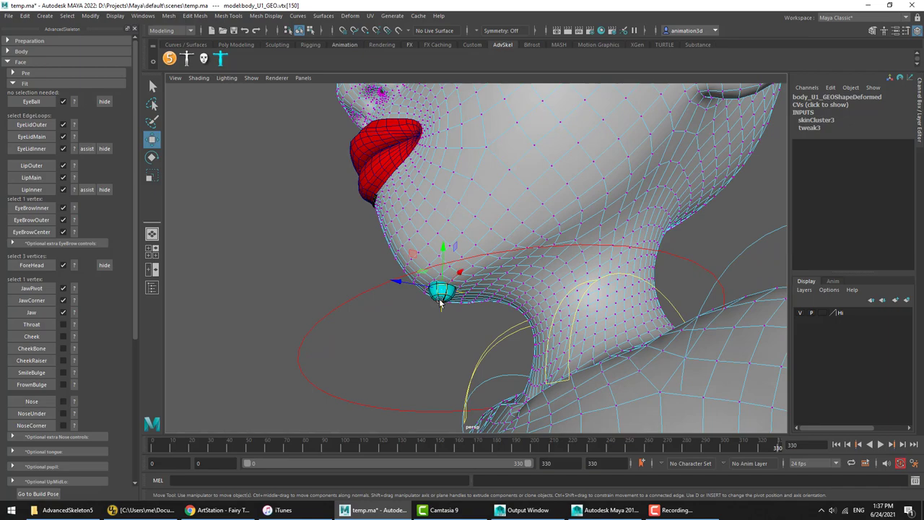
alt+drag(476, 299, 512, 279)
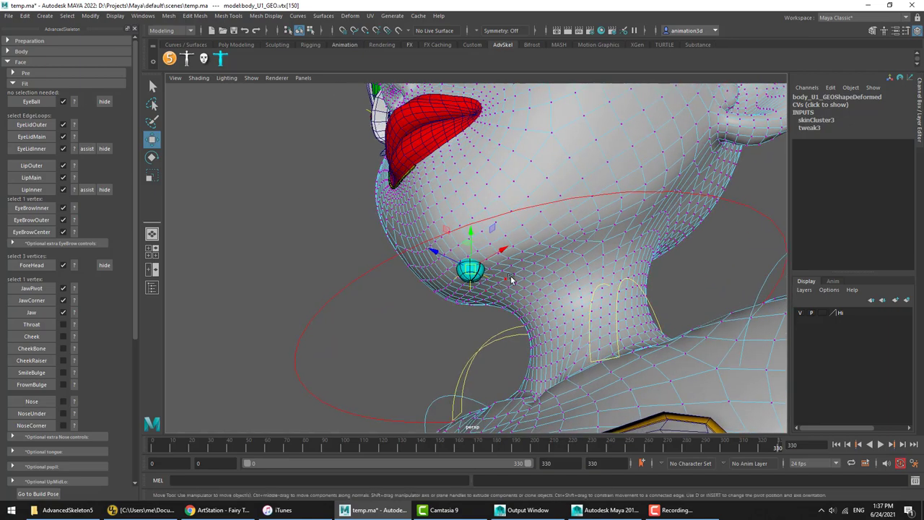
alt+drag(540, 319, 498, 330)
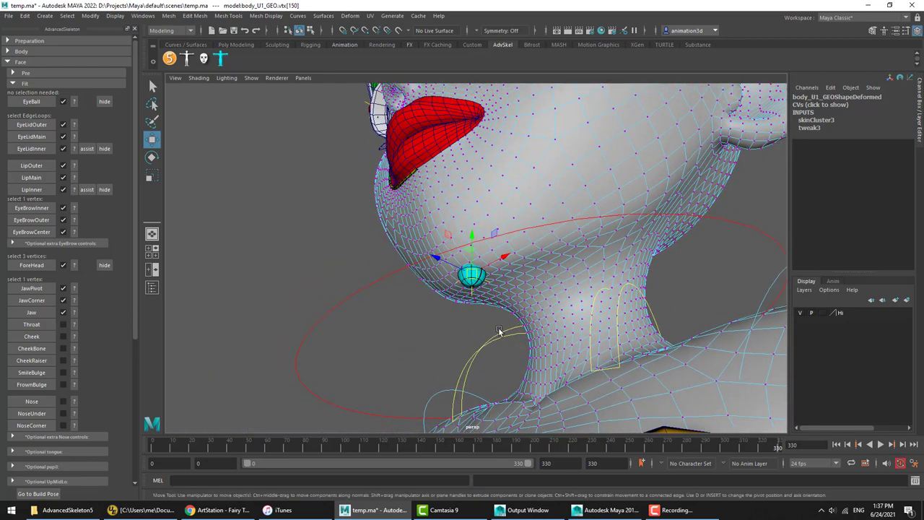
alt+drag(500, 297, 612, 359)
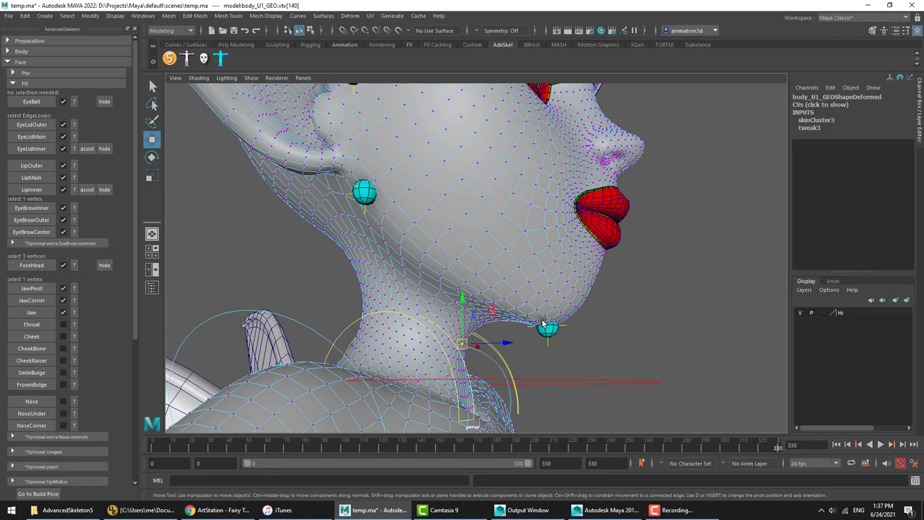
mouse_move(505, 355)
alt+mouse_down()
mouse_move(506, 368)
mouse_move(493, 355)
alt+mouse_up()
click(501, 364)
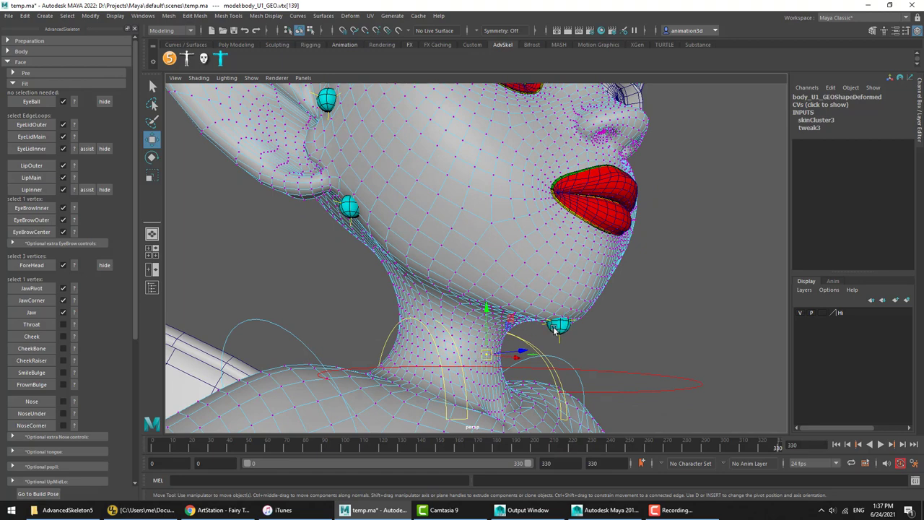
mouse_move(556, 329)
alt+mouse_down()
mouse_move(568, 330)
mouse_move(549, 326)
alt+mouse_up()
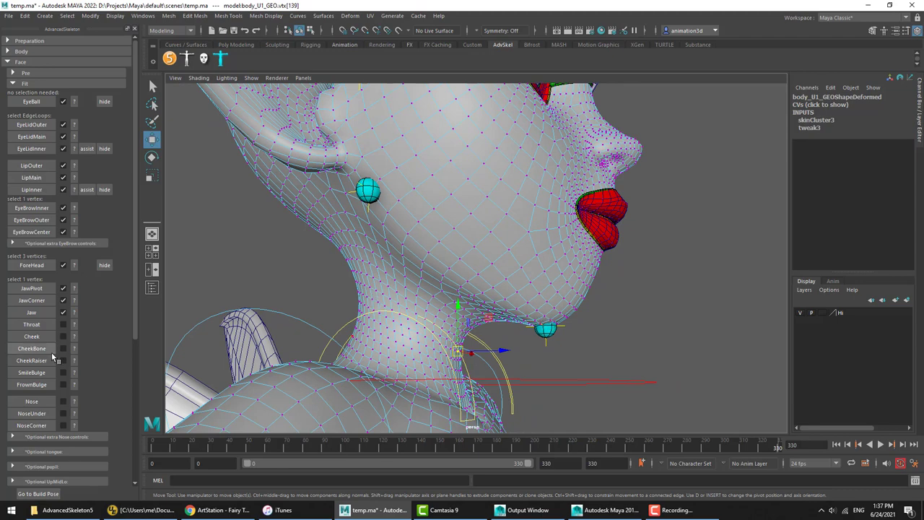
click(38, 326)
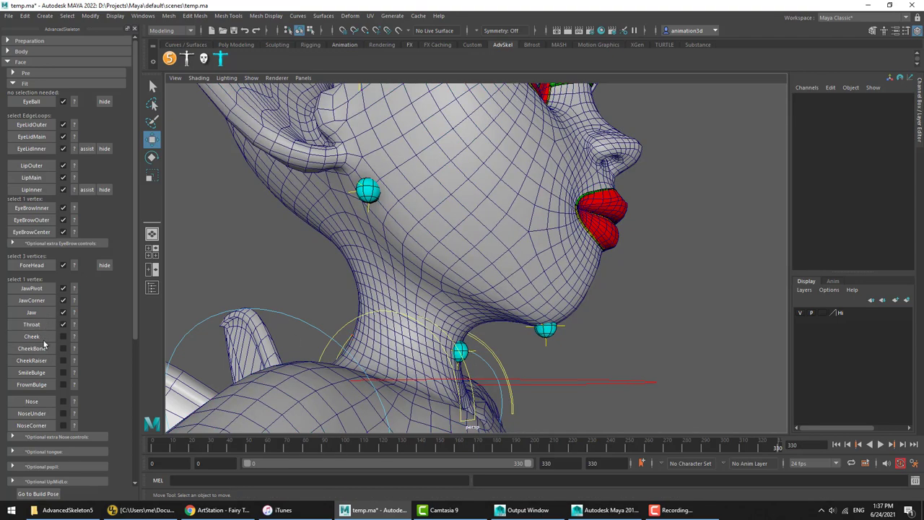
Step: Check the Cheek placement reference and select a body vertex on the outer right cheek in front of the ear
click(74, 337)
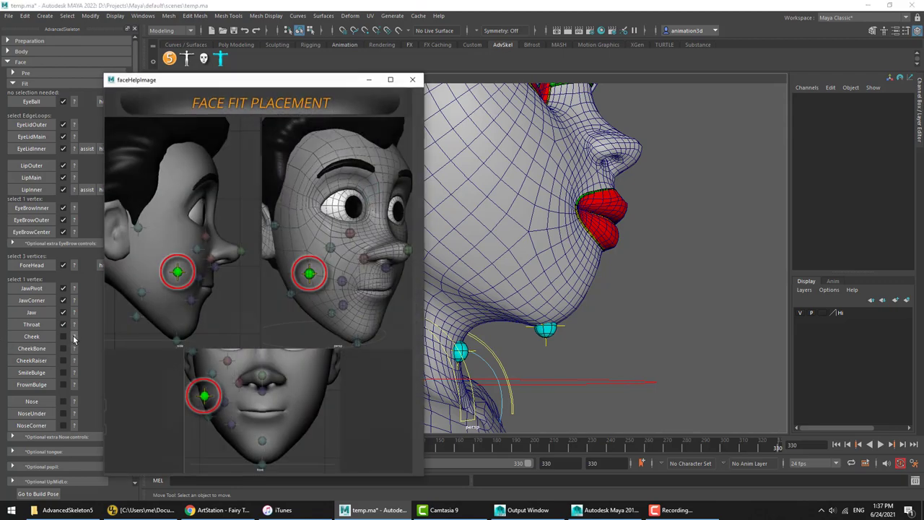
click(412, 79)
right_drag(486, 179, 465, 185)
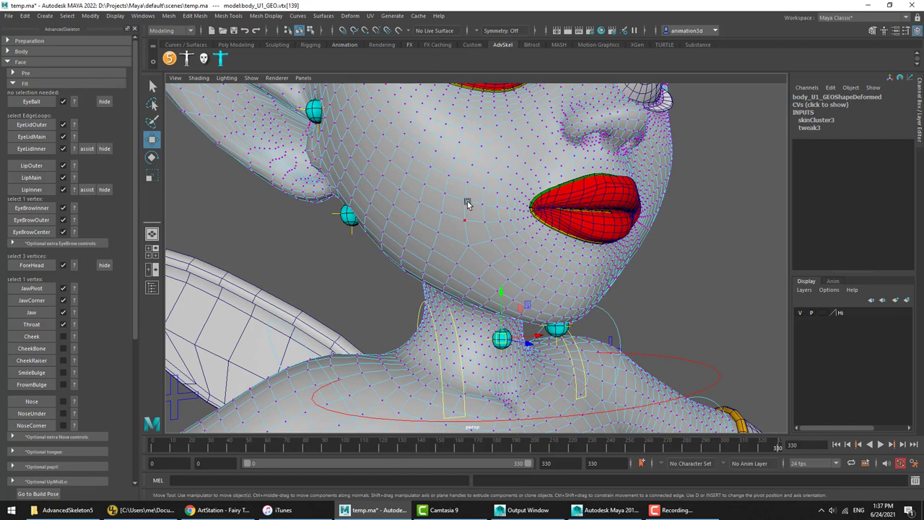
alt+drag(468, 202, 473, 211)
alt+middle_drag(426, 197, 434, 237)
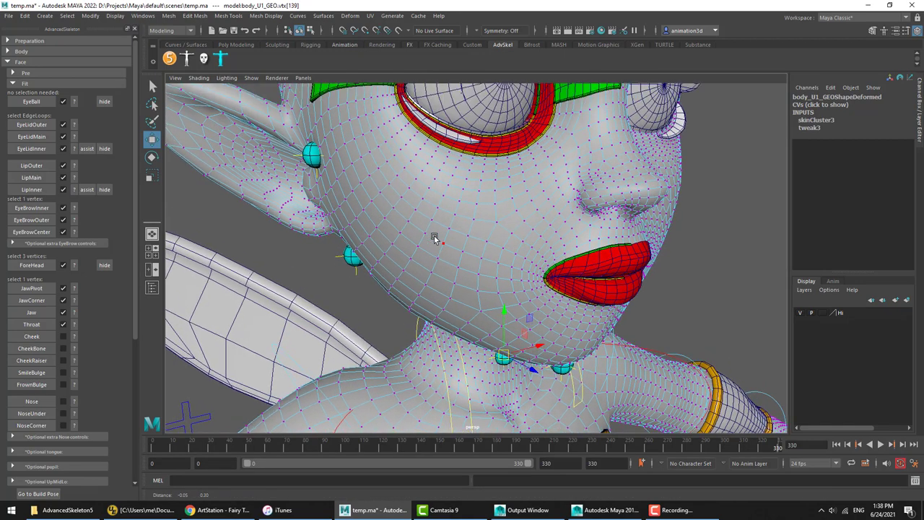
click(385, 220)
Step: Turn on soft selection for the outer cheek vertex and shrink its falloff radius to a small patch of the cheek
alt+drag(398, 256, 377, 222)
key(b)
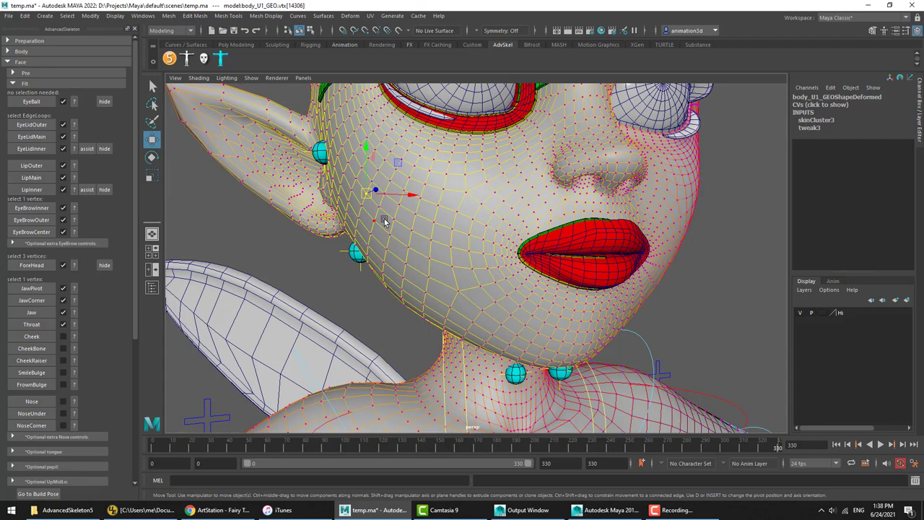
scroll(369, 193, down, 4)
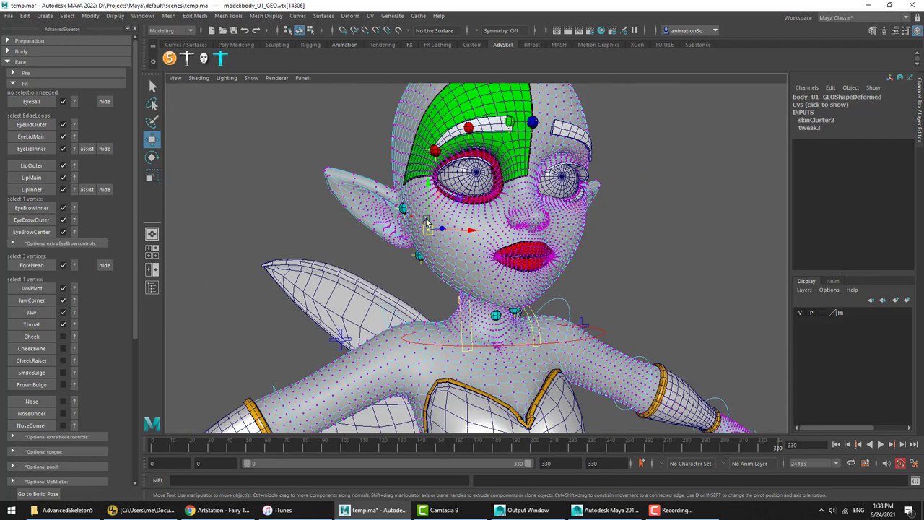
middle_drag(442, 230, 130, 226)
alt+drag(355, 286, 402, 281)
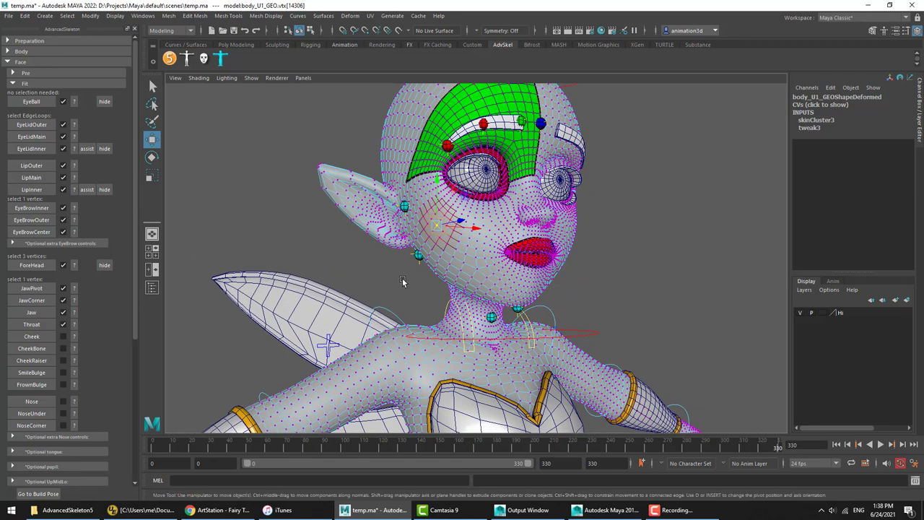
Step: Widen the soft selection falloff across the right cheek, try moving the cheek area, and undo the move
alt+drag(439, 238, 423, 239)
alt+right_drag(423, 239, 477, 252)
alt+drag(477, 252, 442, 260)
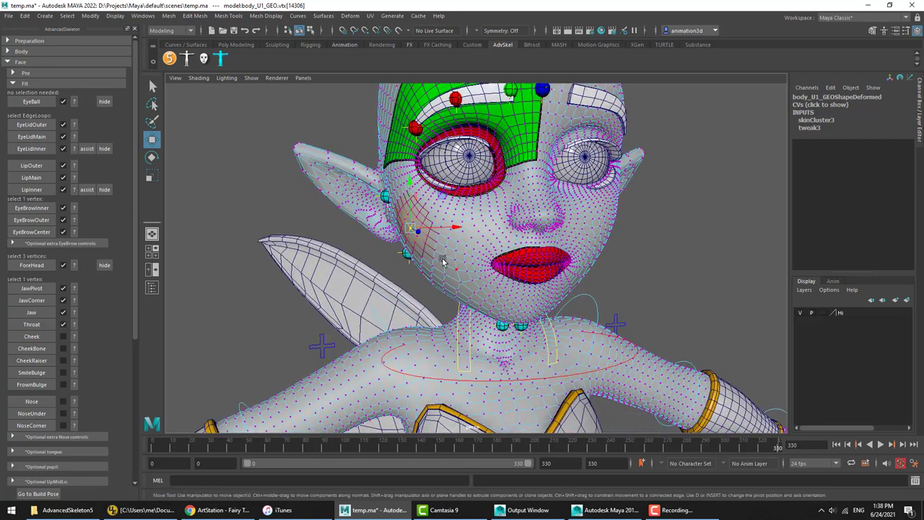
key(b)
middle_drag(428, 223, 452, 225)
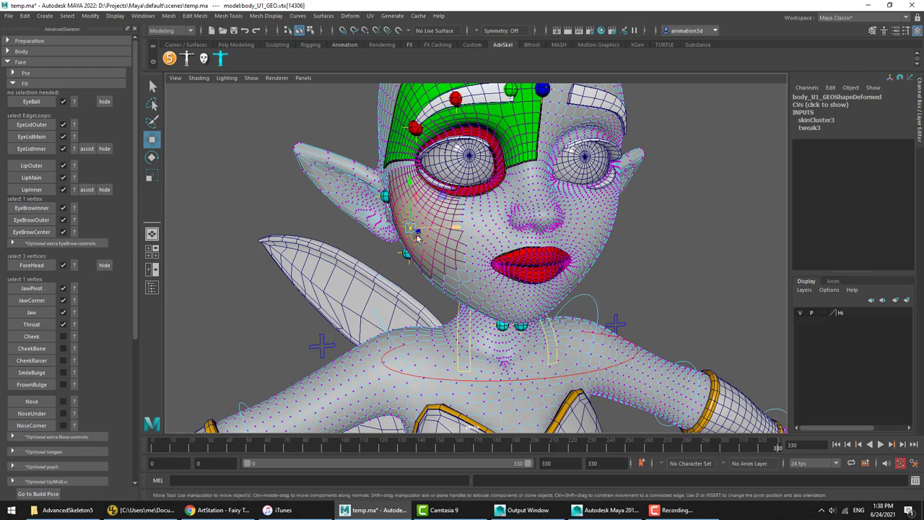
key(ctrl+z)
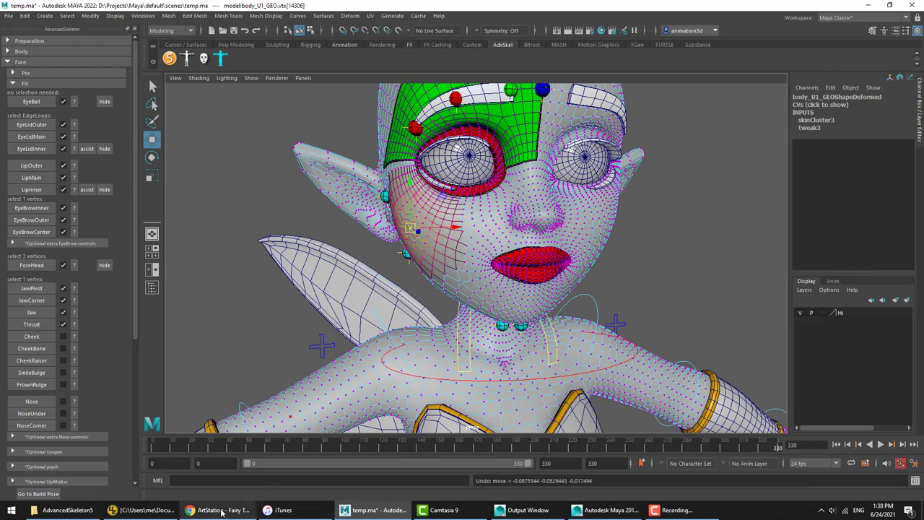
Step: Recheck the Cheek placement reference and examine a puffed-cheek photo by searching images for "cheek blow" in Chrome before returning to Maya
click(74, 337)
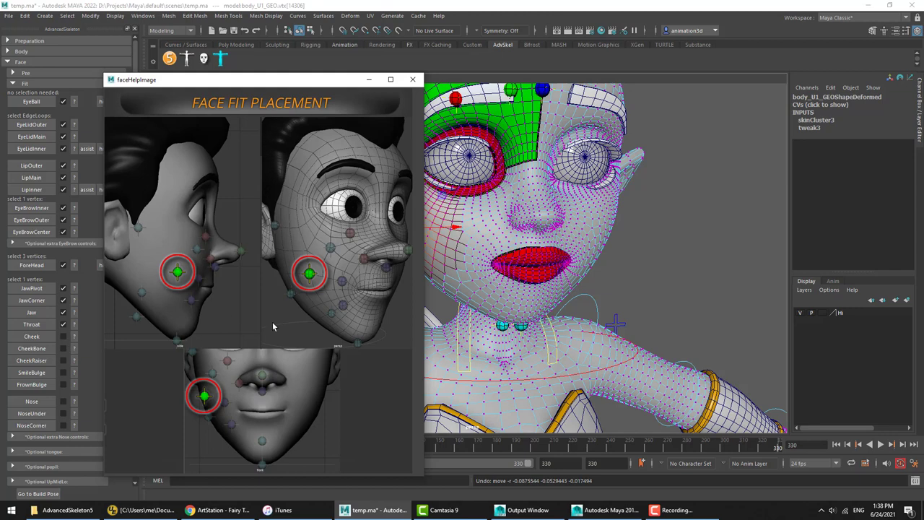
click(412, 81)
click(216, 510)
click(580, 60)
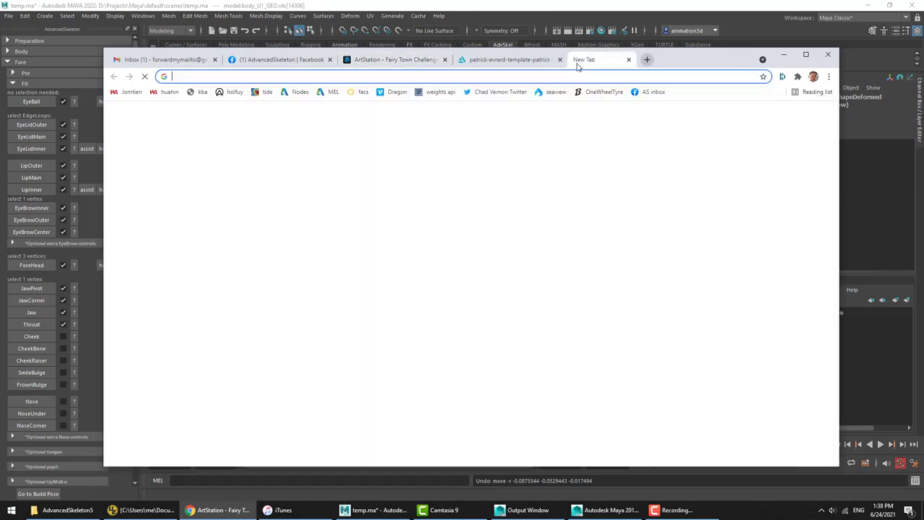
text(cheek blow)
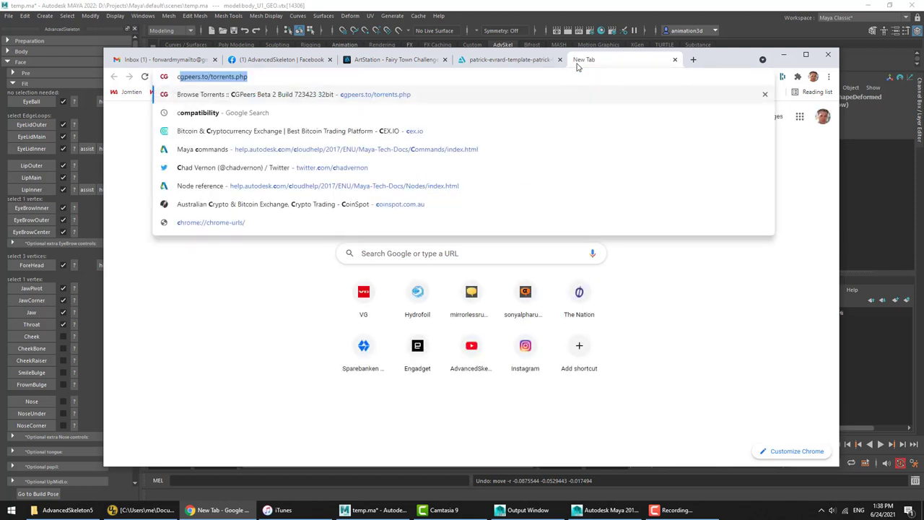
key(Return)
click(494, 208)
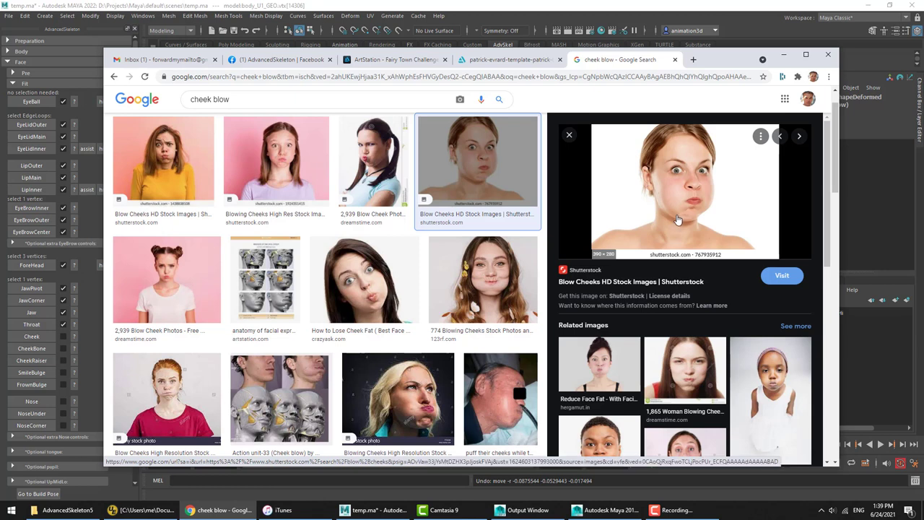
key(alt+Tab)
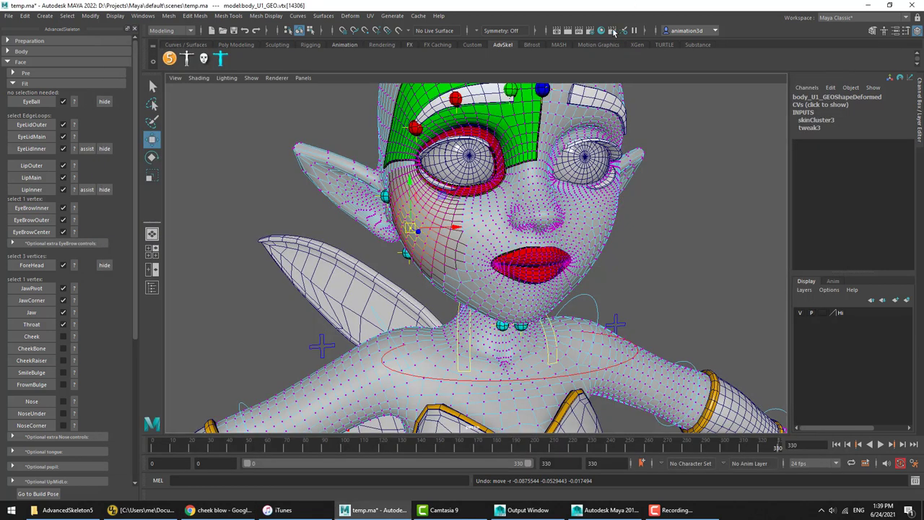
Step: Select a body vertex farther forward on the right cheek, near the mouth corner, and turn off soft selection
click(466, 262)
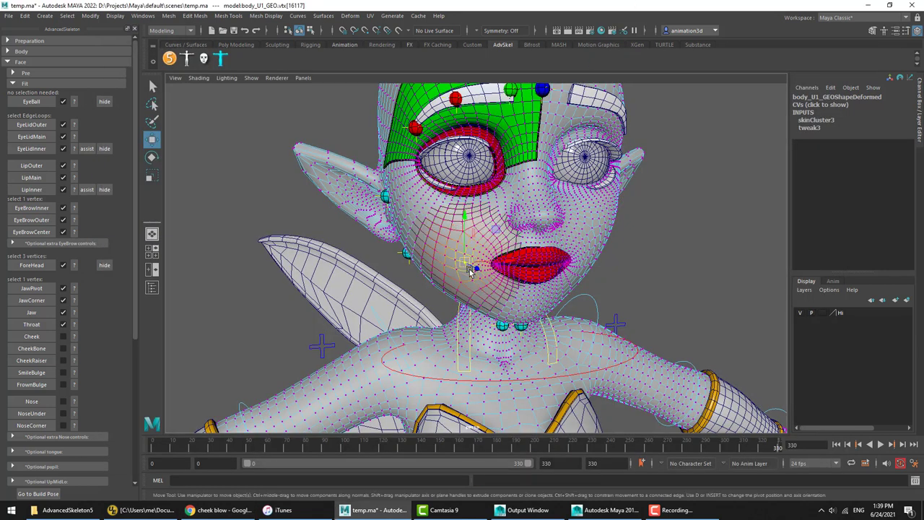
click(454, 263)
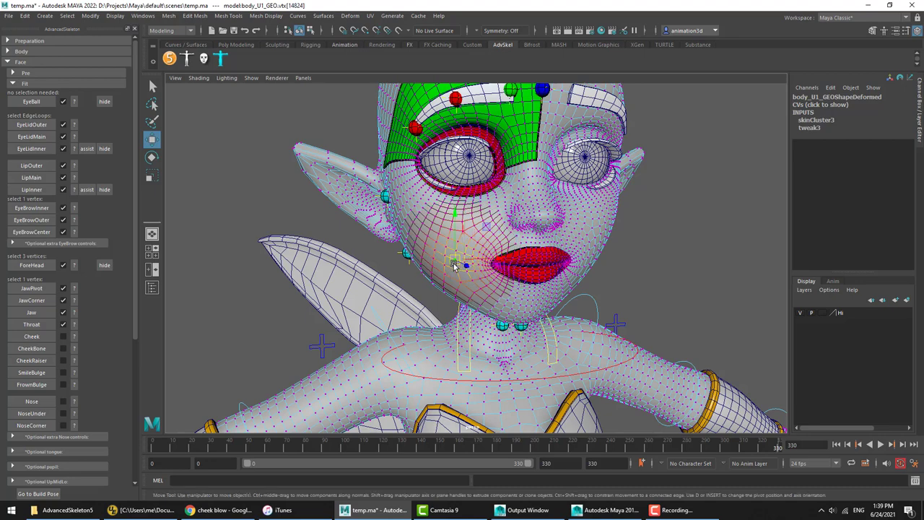
mouse_move(544, 285)
alt+mouse_down()
mouse_move(527, 276)
mouse_move(538, 276)
alt+mouse_up()
alt+right_drag(539, 276, 581, 291)
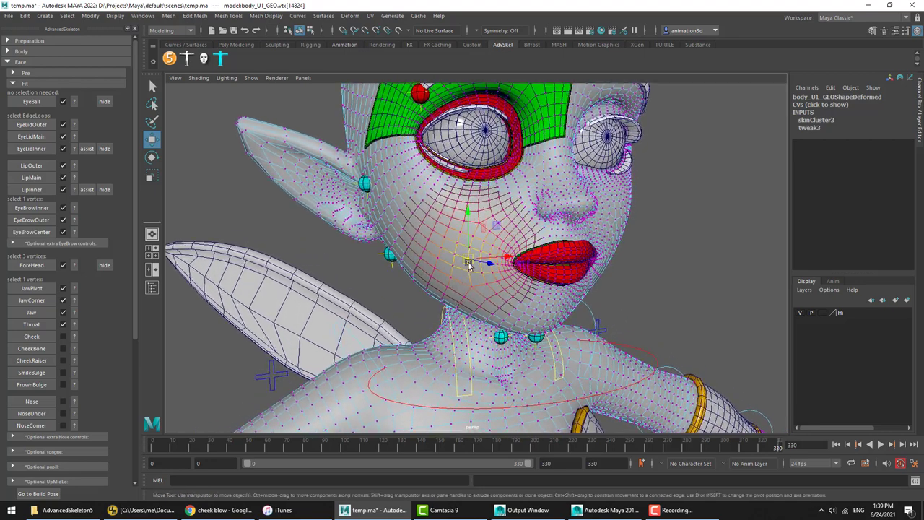
key(b)
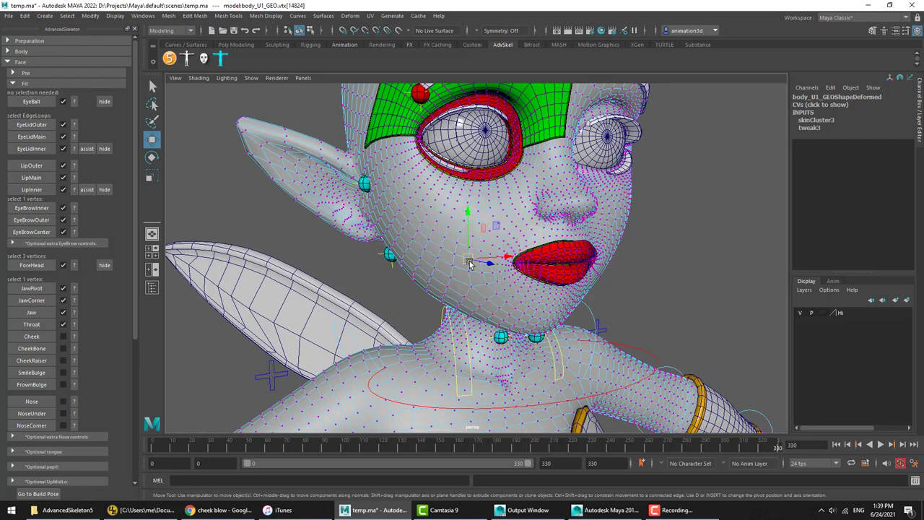
Step: Create the Cheek fit object at the selected vertex and the CheekBone fit object at an outer-cheek vertex below the right eye's outer corner
click(40, 337)
click(72, 340)
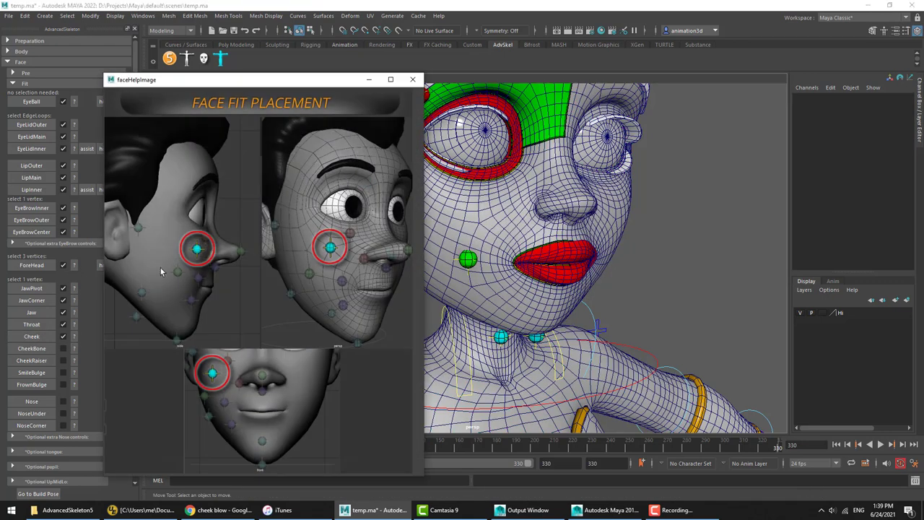
click(412, 79)
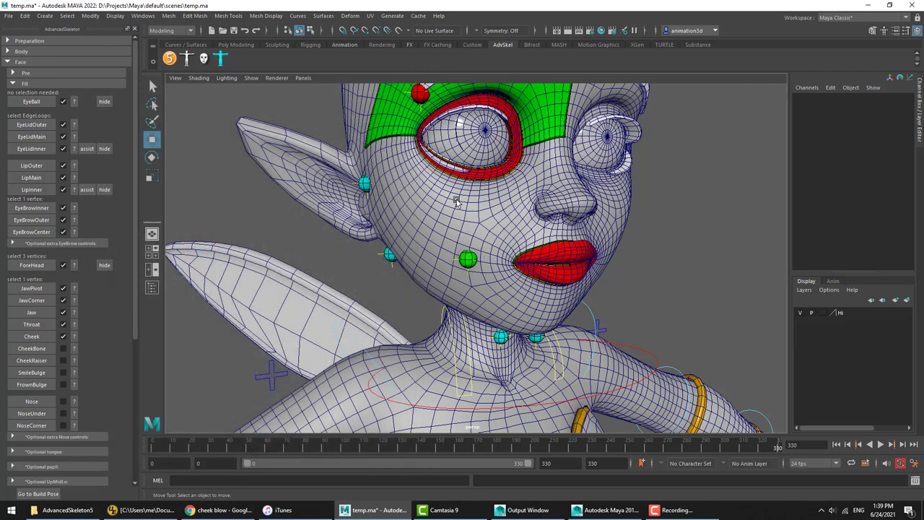
right_drag(458, 202, 433, 203)
click(460, 252)
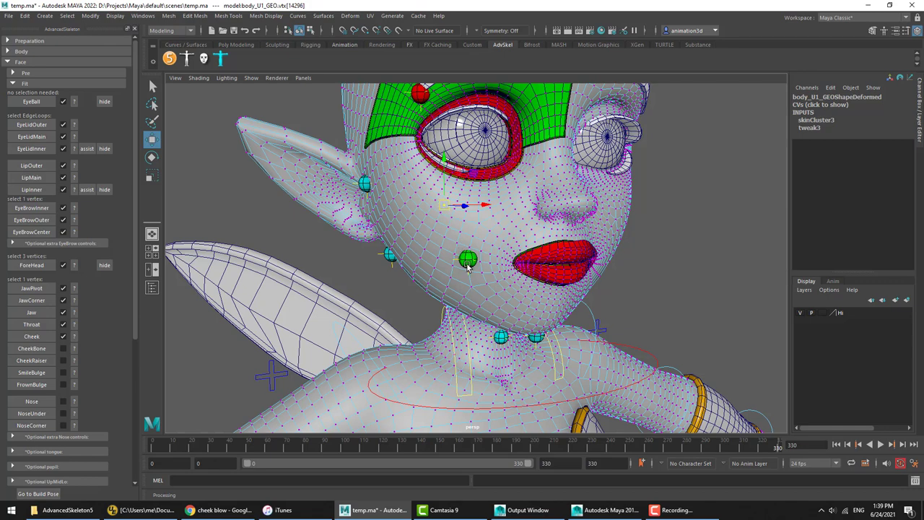
click(31, 348)
Step: Check the CheekRaiser placement reference and create the CheekRaiser fit object at a body vertex just below the right eye's lower lid
click(74, 357)
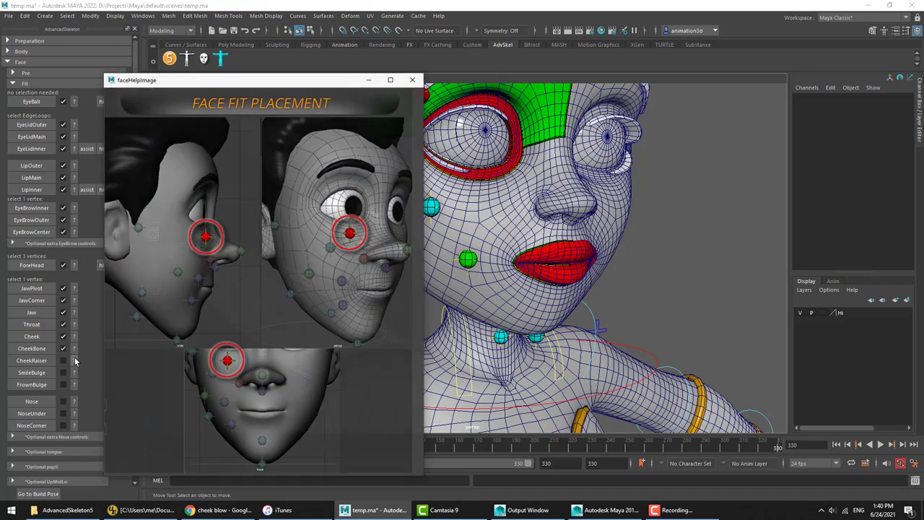
click(410, 83)
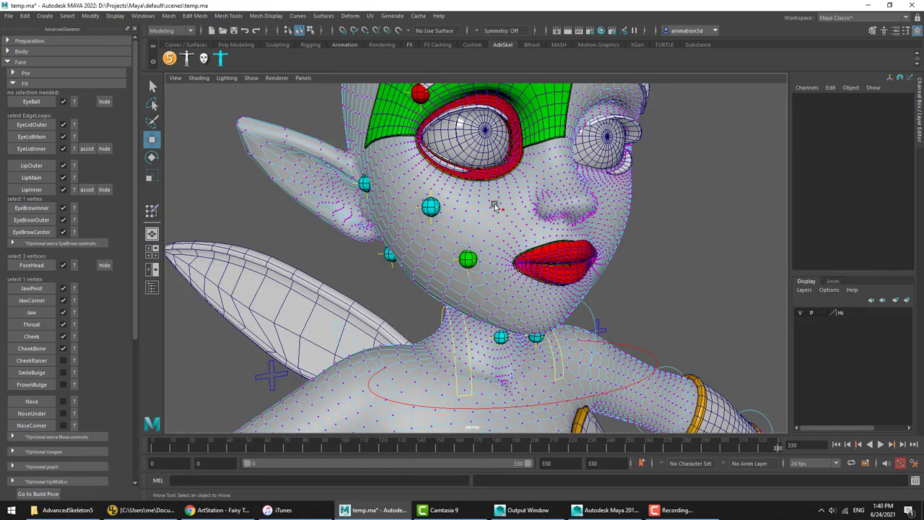
click(481, 197)
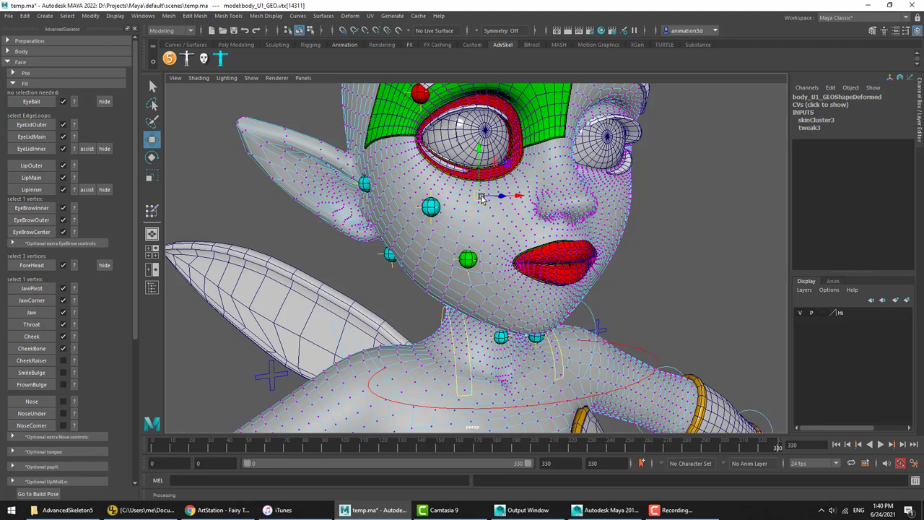
click(481, 197)
alt+drag(494, 228, 487, 221)
click(675, 233)
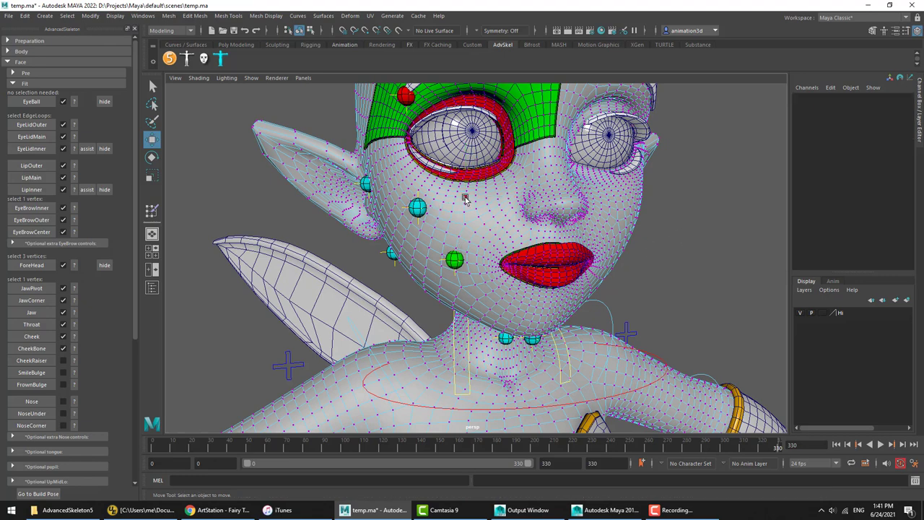
click(477, 198)
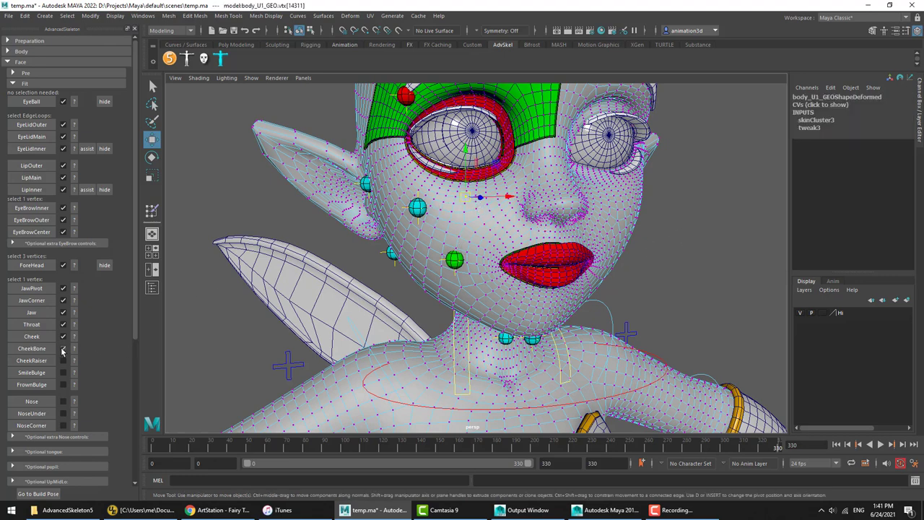
click(51, 360)
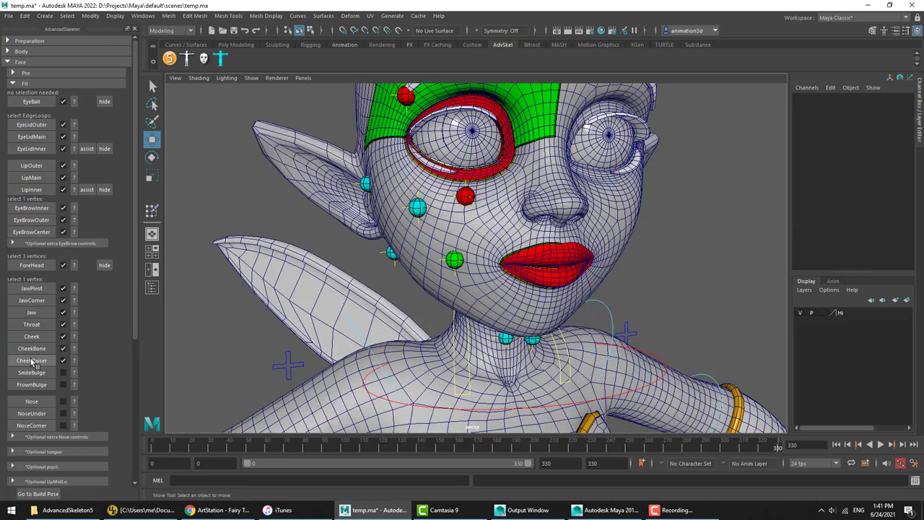
Step: Check the SmileBulge placement reference and examine a smiling-face photo by searching images for "smile" in Chrome before returning to Maya
click(73, 373)
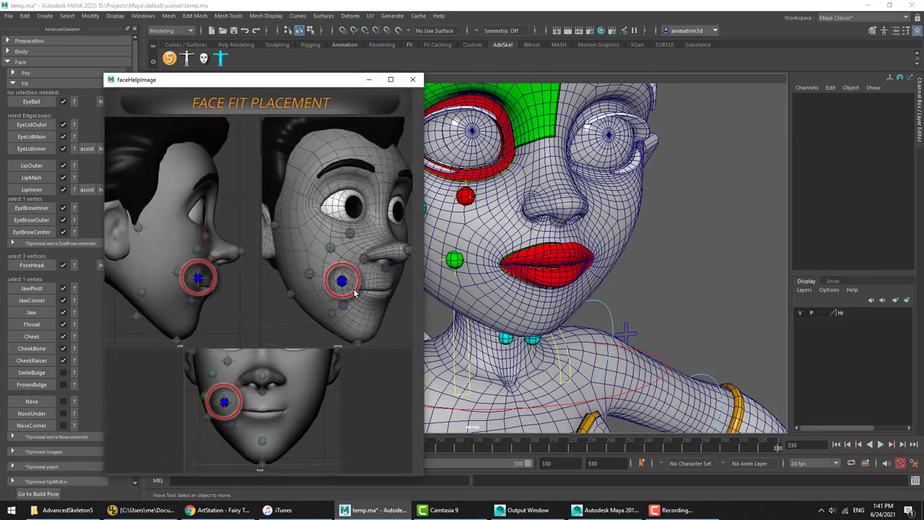
click(413, 79)
click(217, 510)
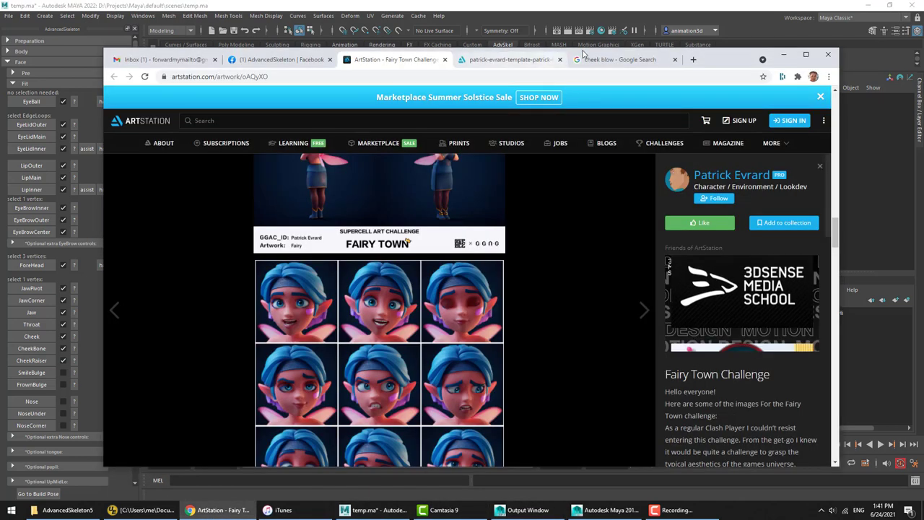
click(585, 58)
triple_click(229, 97)
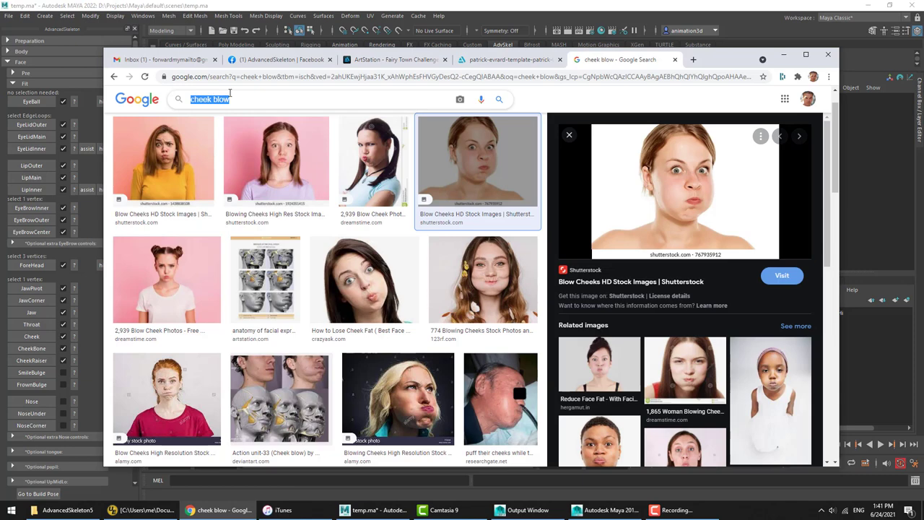
text(smile)
key(Return)
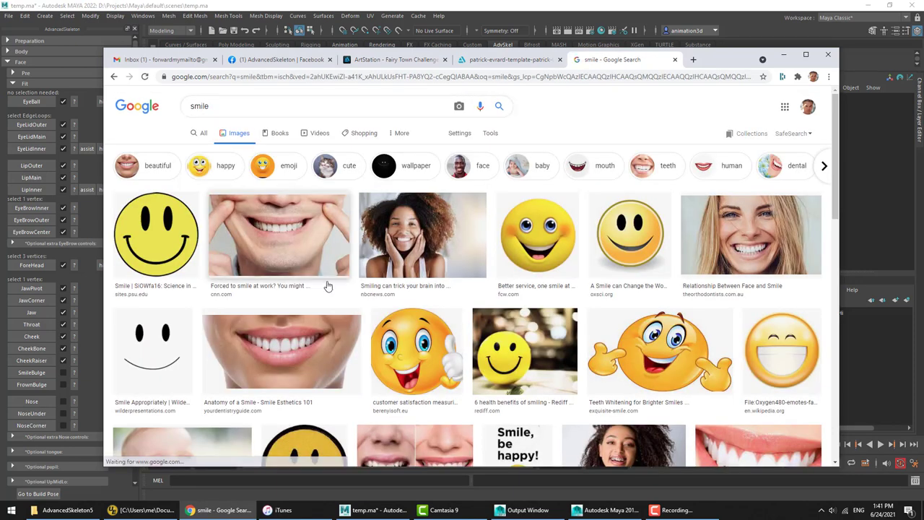
click(750, 246)
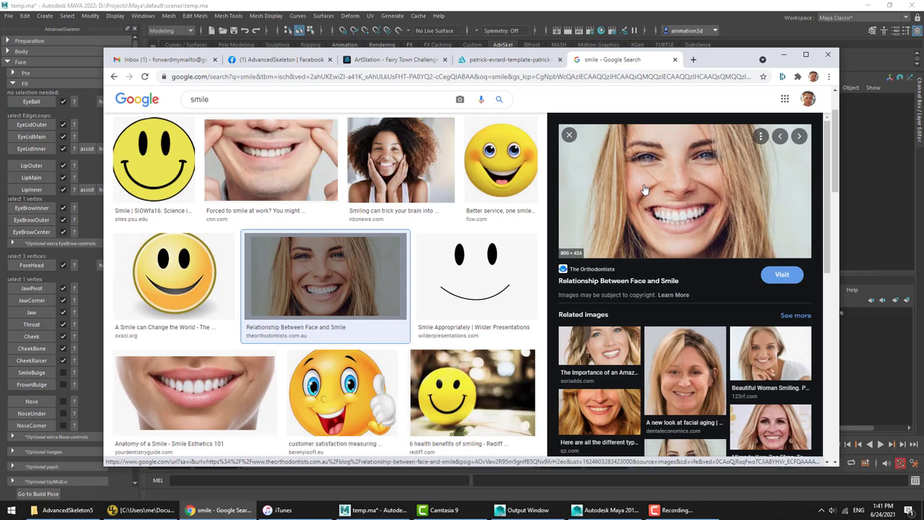
key(alt+Tab)
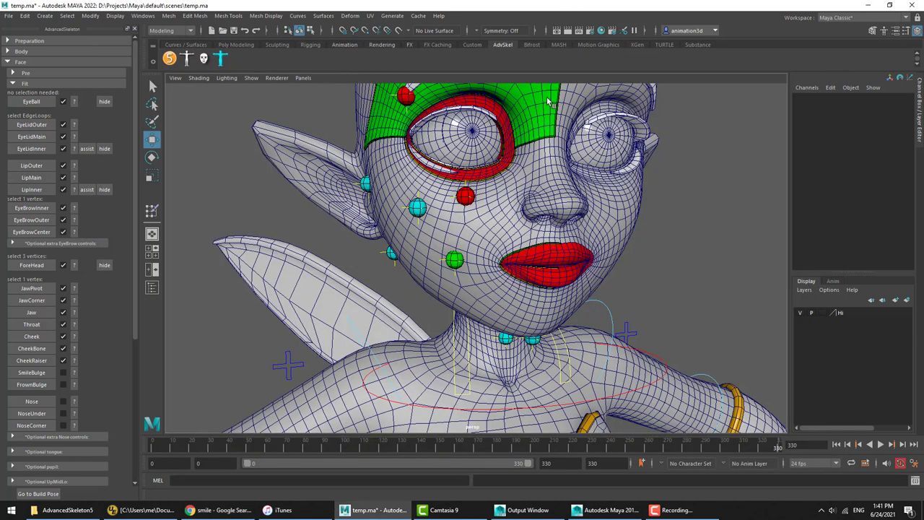
Step: Create the SmileBulge fit object at a body vertex on the right cheek, slightly above and outside the mouth corner
right_drag(495, 237, 449, 232)
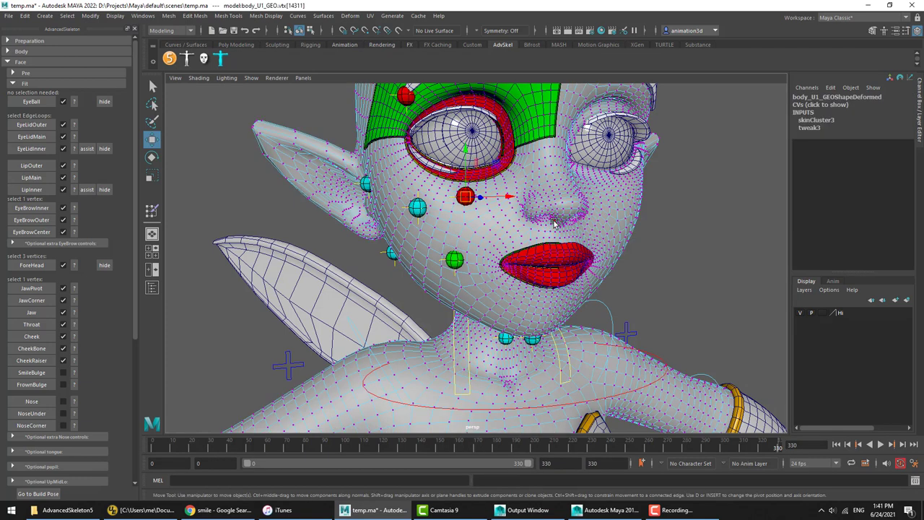
click(480, 240)
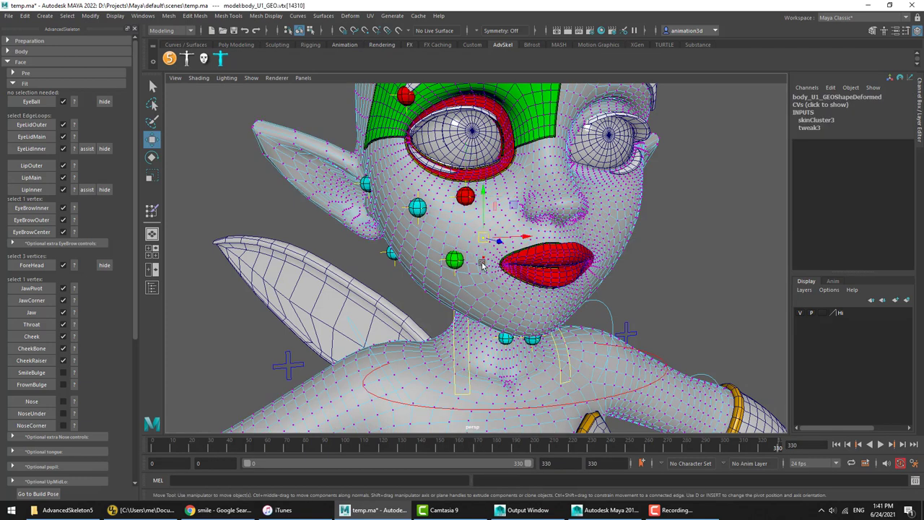
click(36, 374)
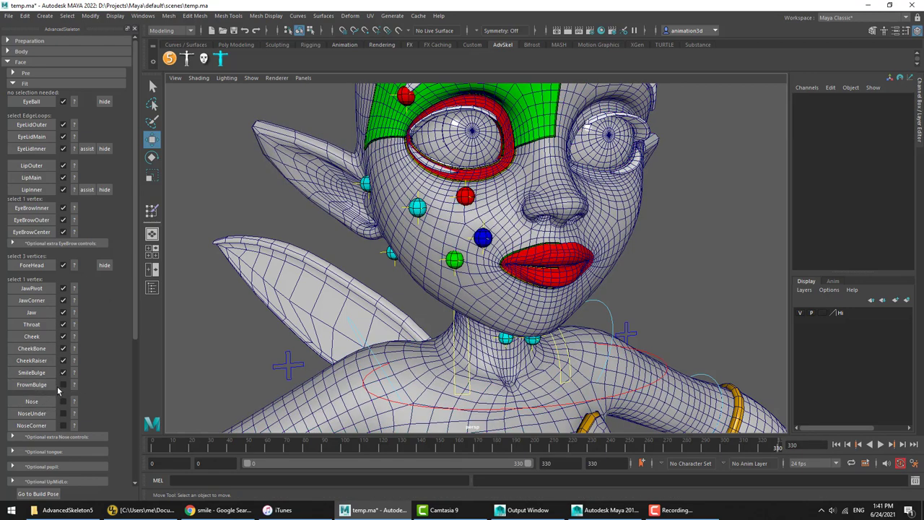
Step: Check the FrownBulge placement reference and create the FrownBulge fit object at a body vertex below and outside the right mouth corner
click(73, 385)
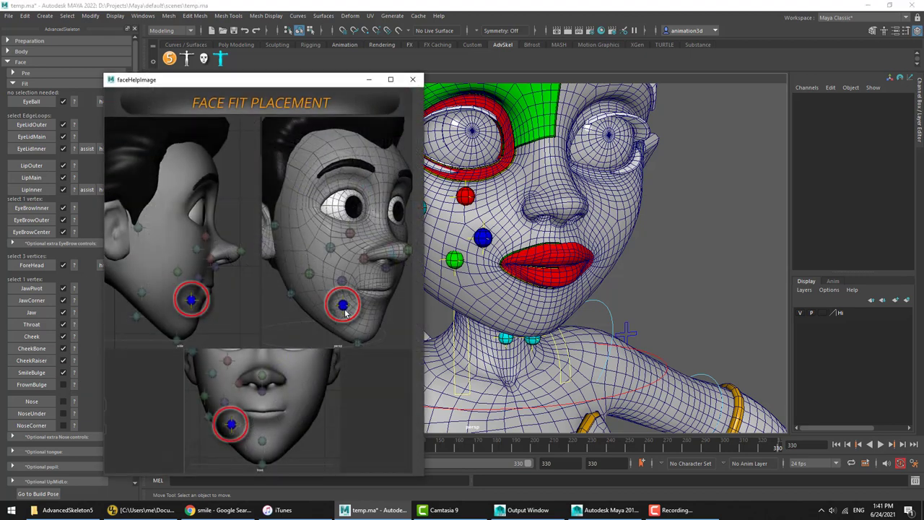
click(413, 80)
right_drag(483, 238, 486, 242)
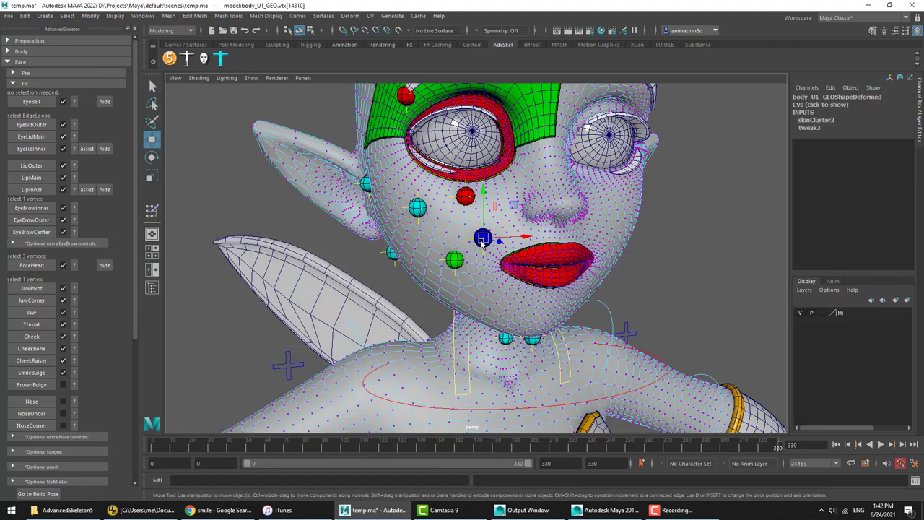
click(485, 283)
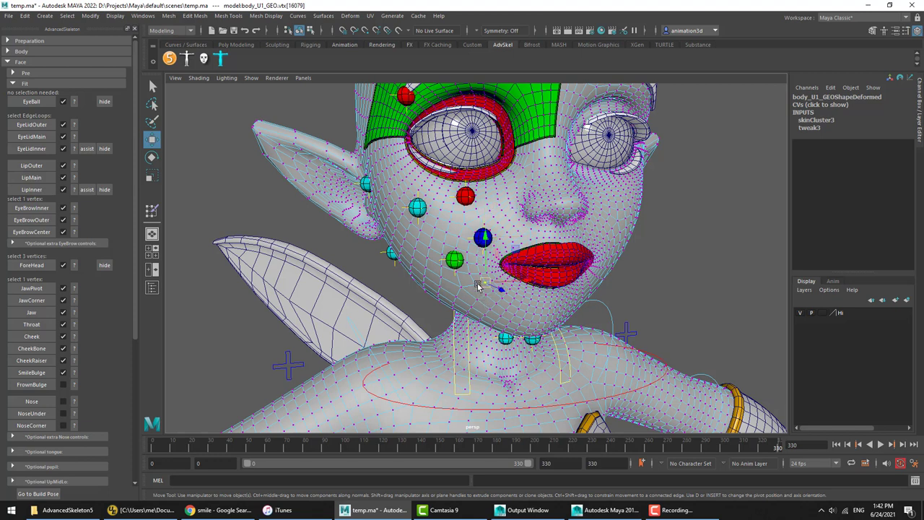
click(476, 285)
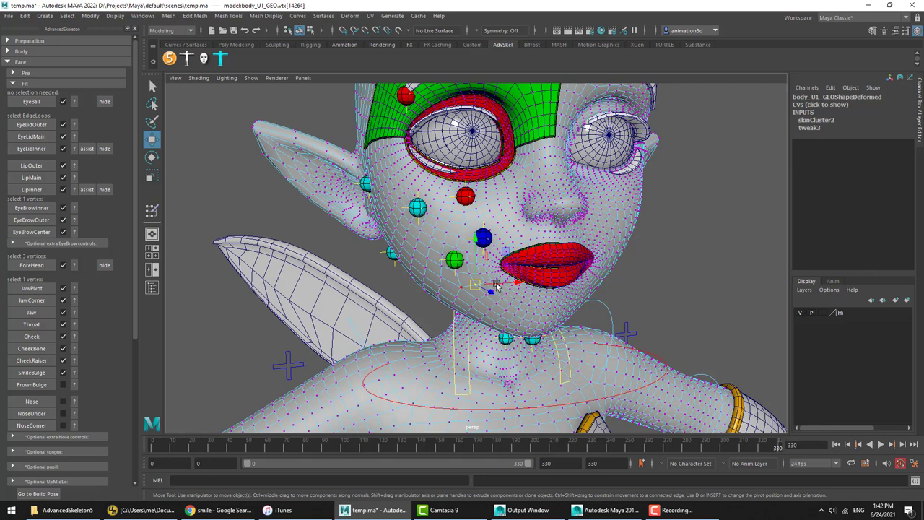
click(32, 385)
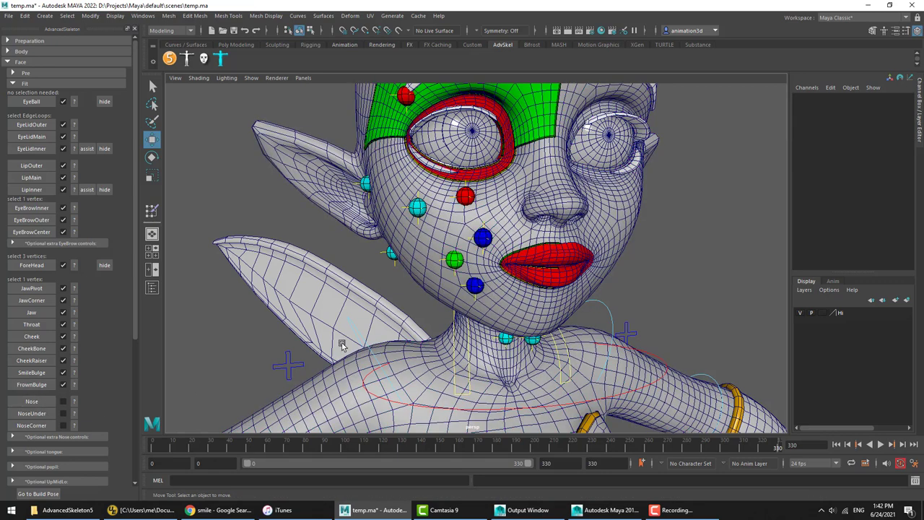
Step: Check the Nose placement reference and create the Nose fit object at the center vertex on the tip of the nose
click(73, 401)
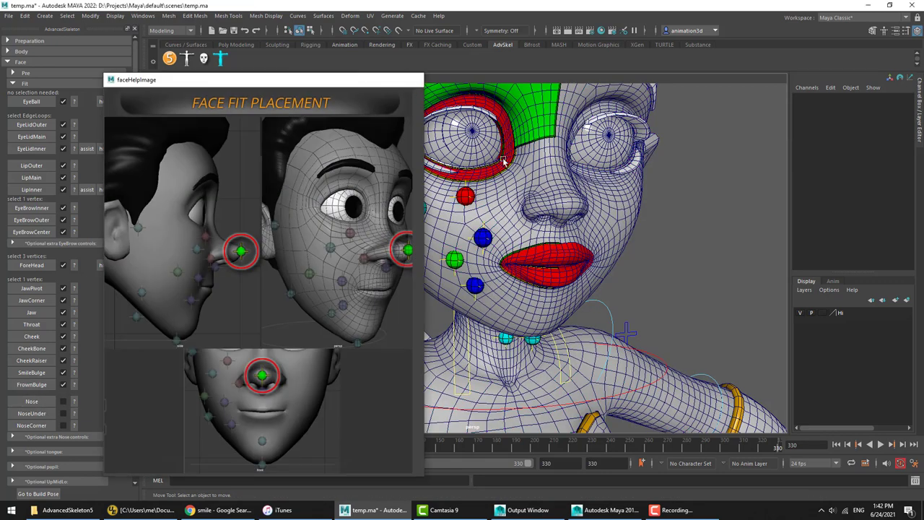
click(413, 80)
right_drag(575, 199, 533, 197)
scroll(607, 155, up, 5)
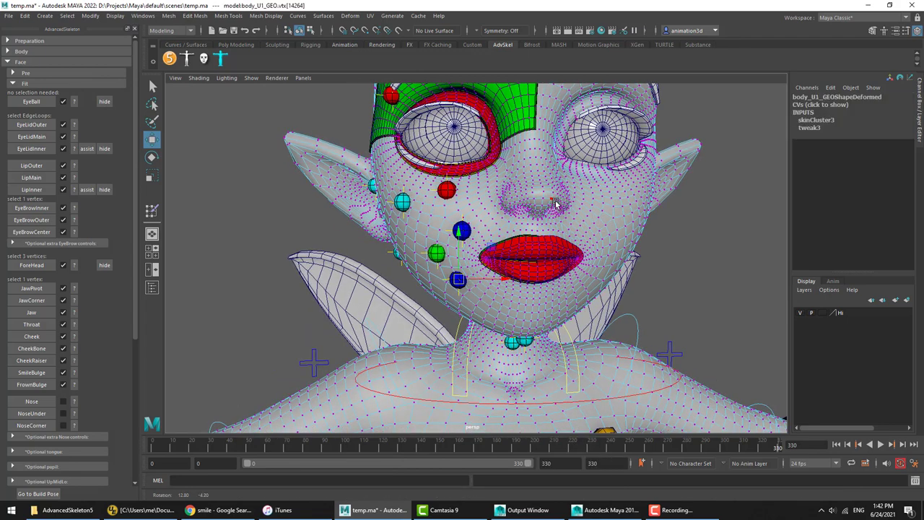
click(599, 140)
alt+drag(598, 141, 577, 185)
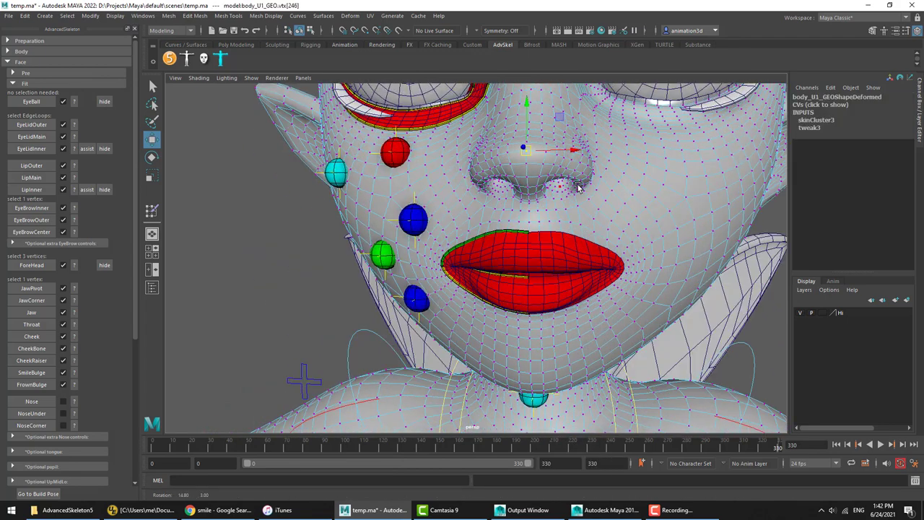
scroll(578, 185, up, 1)
click(43, 402)
Step: Check the NoseUnder placement reference and select the center-line body vertex directly under the nose, above the upper lip
click(74, 413)
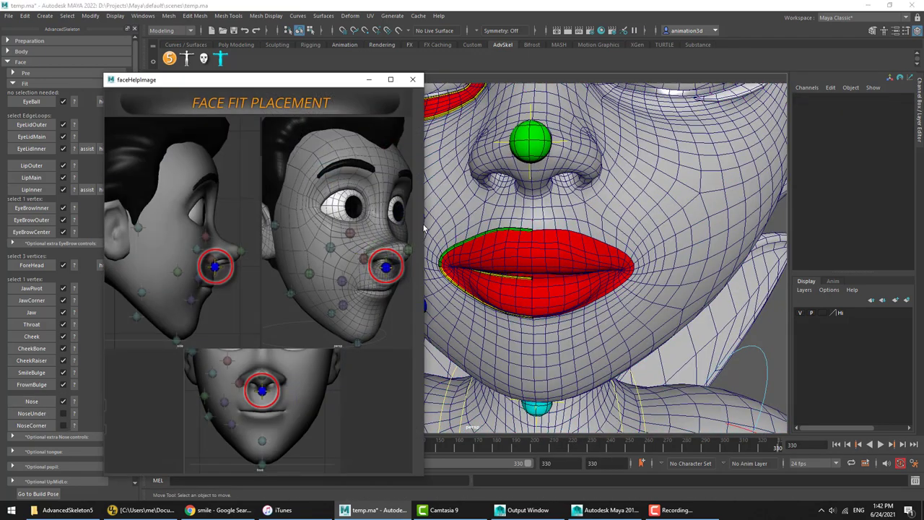
click(413, 79)
mouse_move(553, 252)
alt+mouse_down()
mouse_move(609, 250)
mouse_move(564, 253)
alt+mouse_up()
right_click(576, 238)
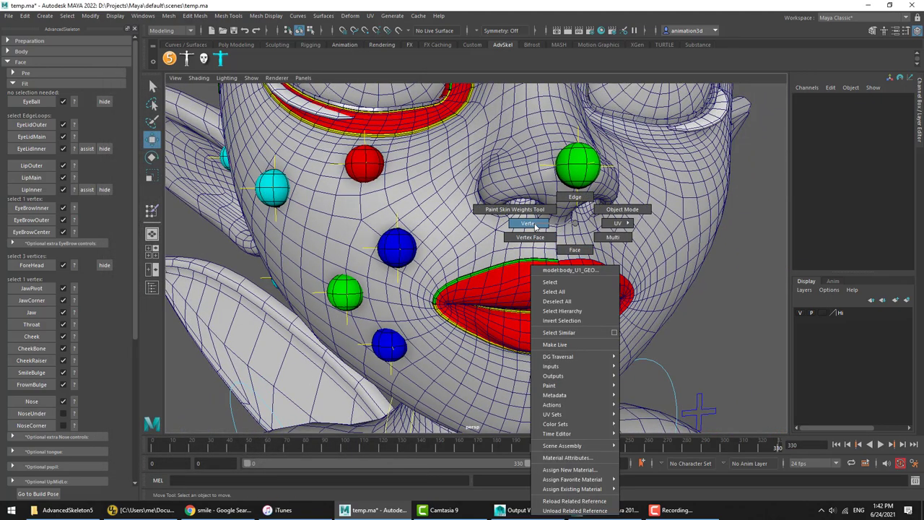
right_drag(535, 226, 528, 224)
click(558, 228)
Step: Check the selected vertex's position in the side view and create the NoseUnder fit object there
key(space)
key(space)
alt+drag(388, 245, 390, 299)
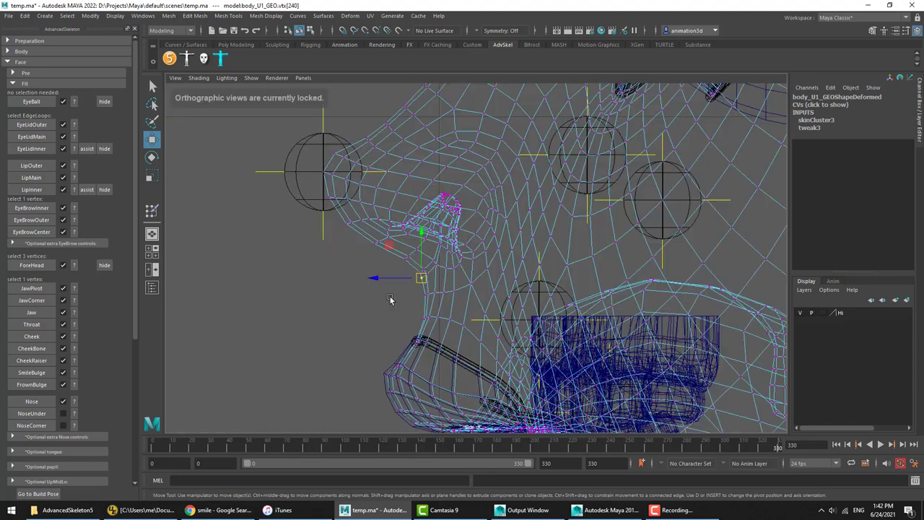
click(390, 299)
click(421, 279)
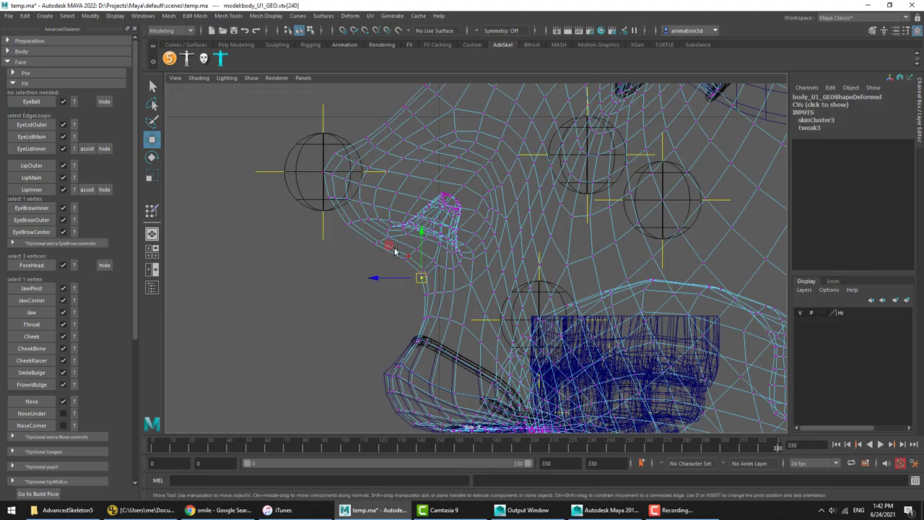
key(space)
key(space)
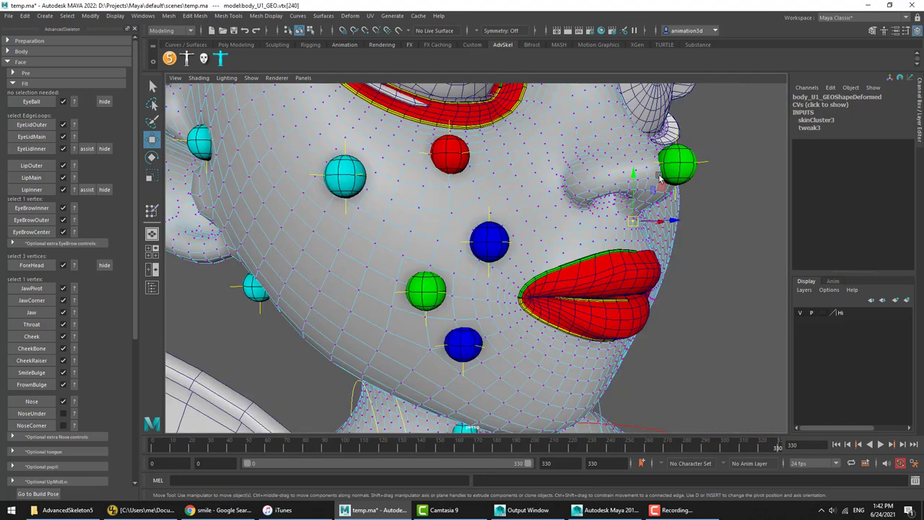
alt+middle_drag(659, 178, 623, 189)
click(33, 413)
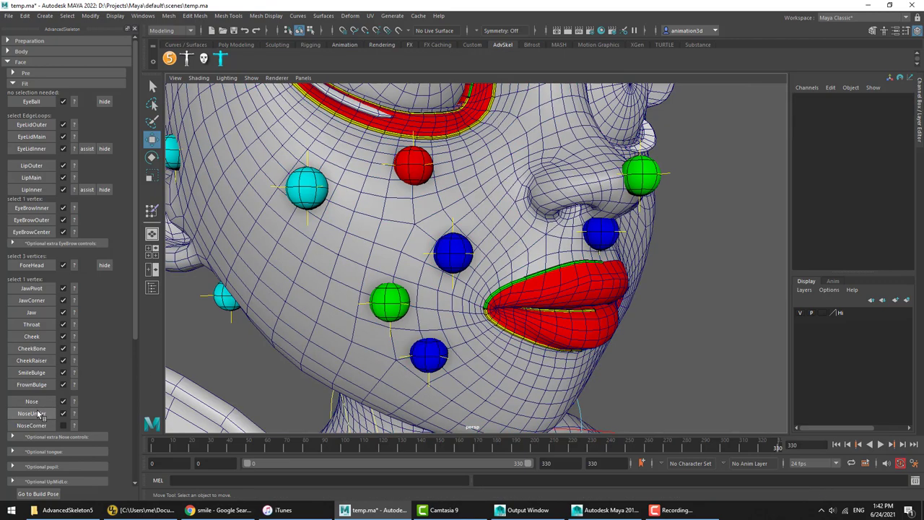
Step: Check the NoseCorner placement reference and create the NoseCorner fit object at the body vertex just behind the nostril wing, beside the nose
click(74, 426)
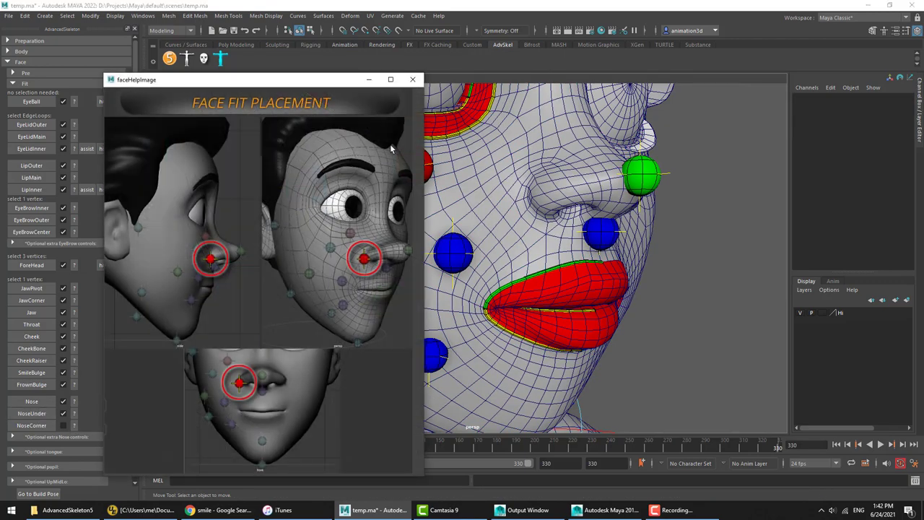
click(414, 77)
right_drag(544, 205, 530, 213)
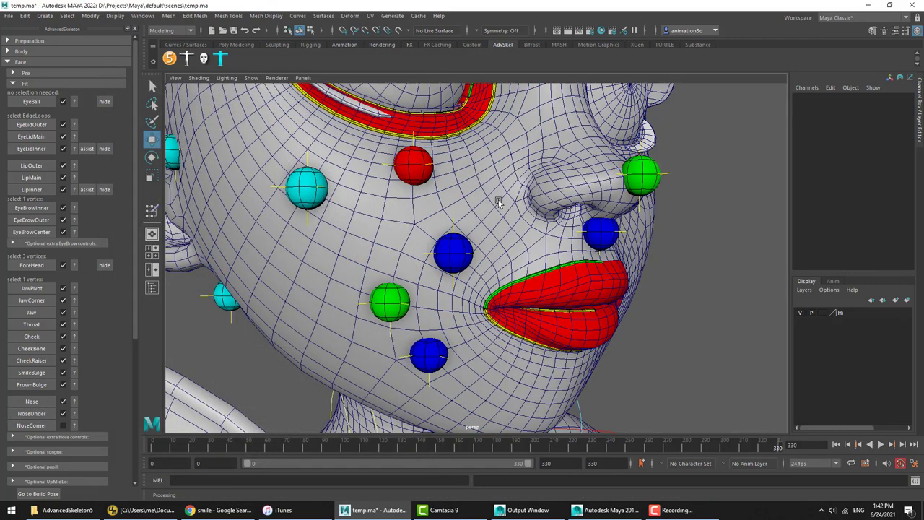
click(528, 211)
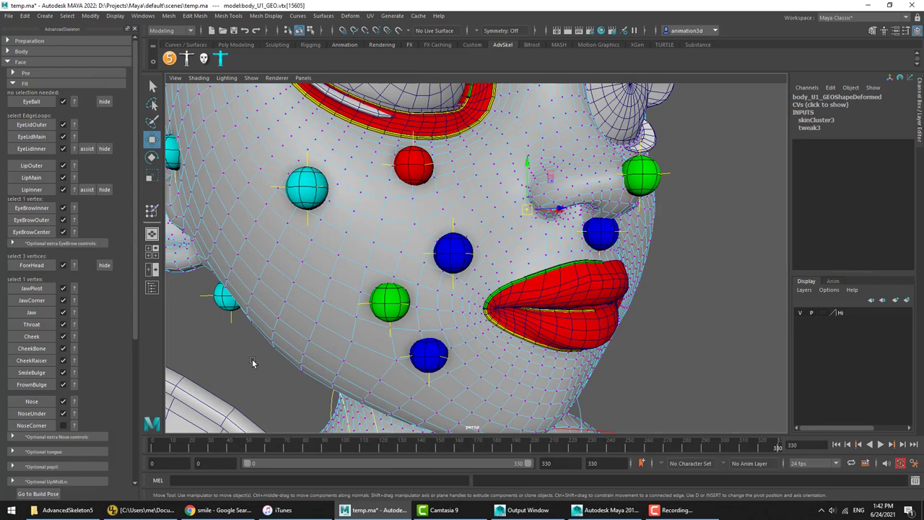
click(39, 426)
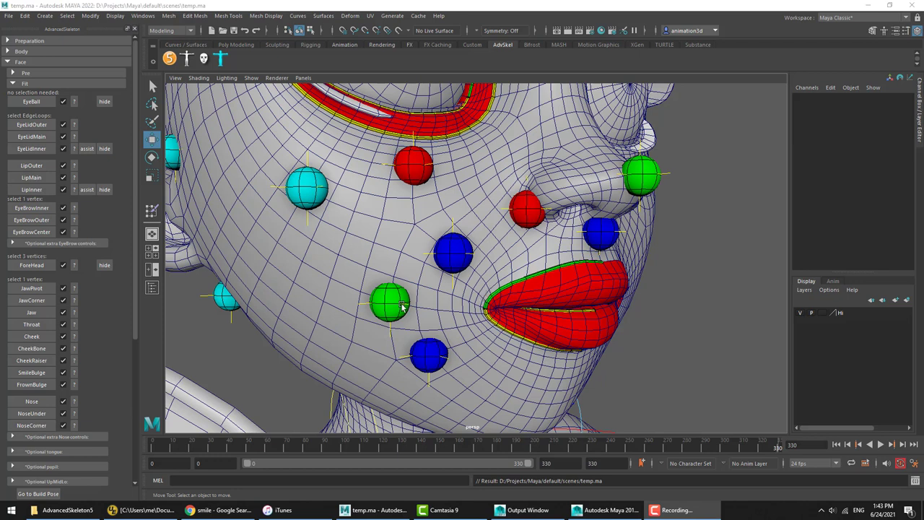
Step: Review the placement references for the optional NoseSide, NoseCenter and Nostril controls, and open the optional tongue section
scroll(48, 375, down, 3)
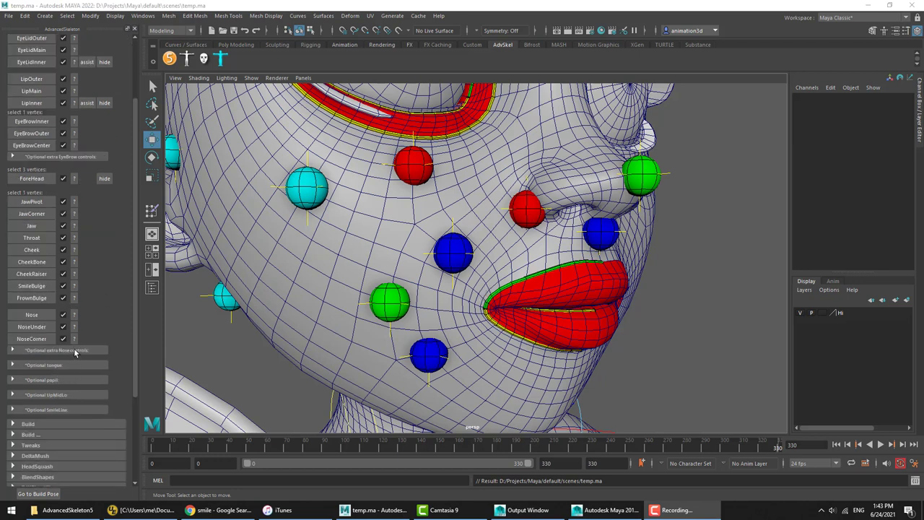
click(75, 352)
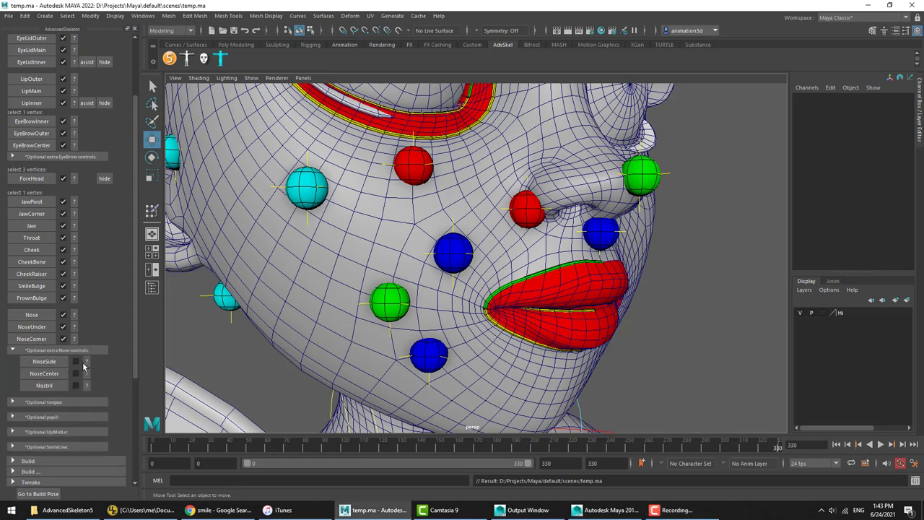
click(86, 362)
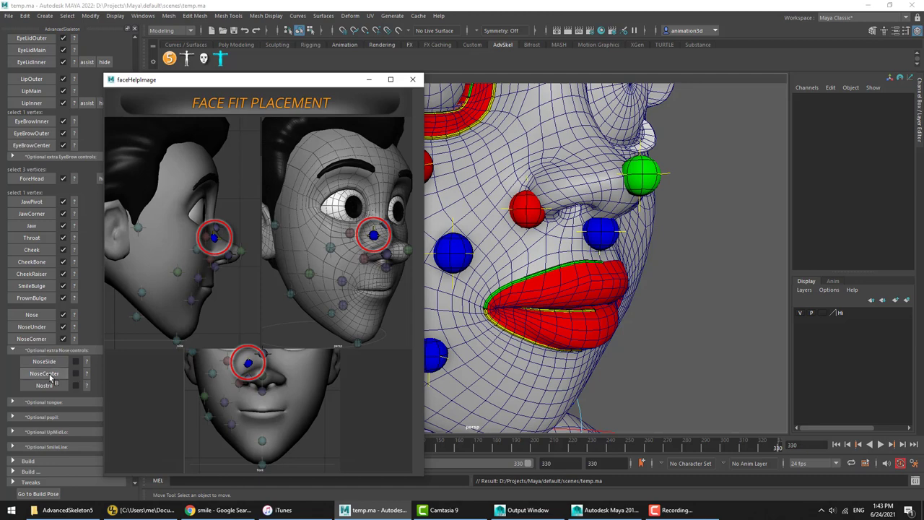
click(86, 375)
click(87, 386)
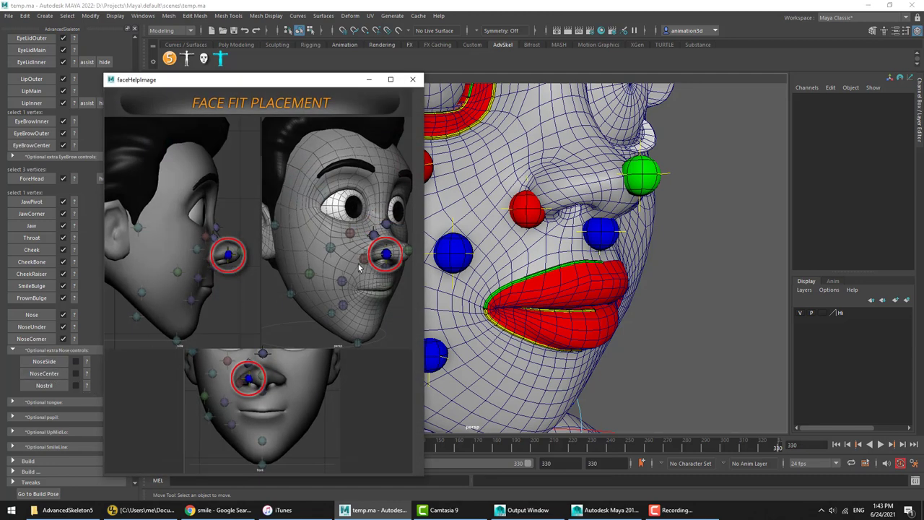
click(413, 79)
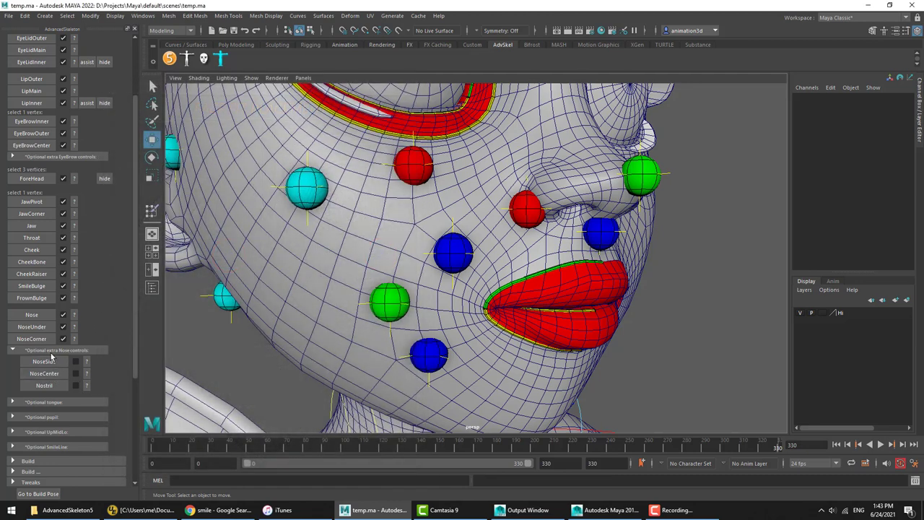
click(48, 352)
click(43, 366)
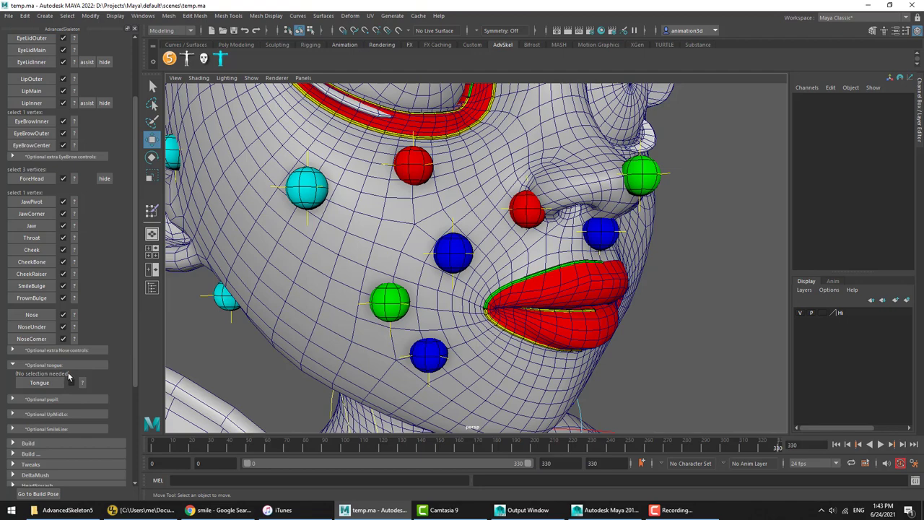
Step: Create the optional tongue fit curve and select its front-most locator in the maximized side view
click(40, 383)
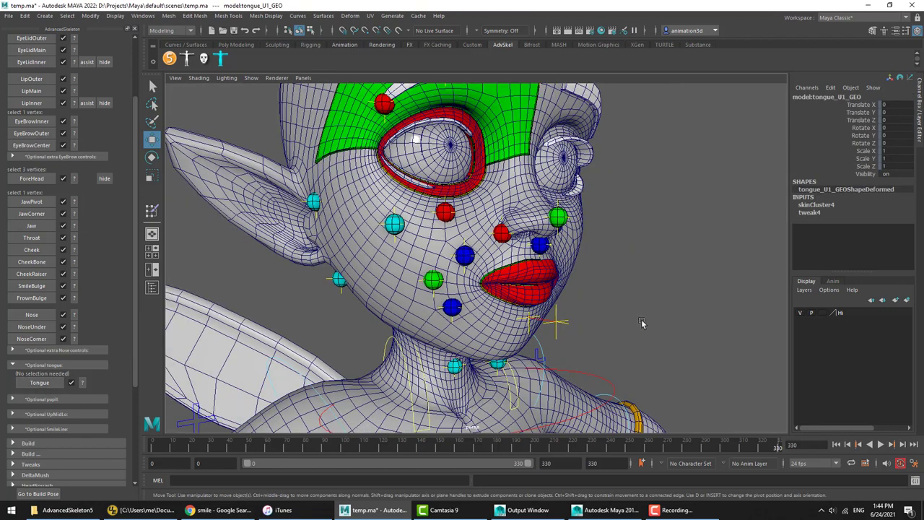
alt+drag(642, 323, 448, 322)
click(366, 320)
key(space)
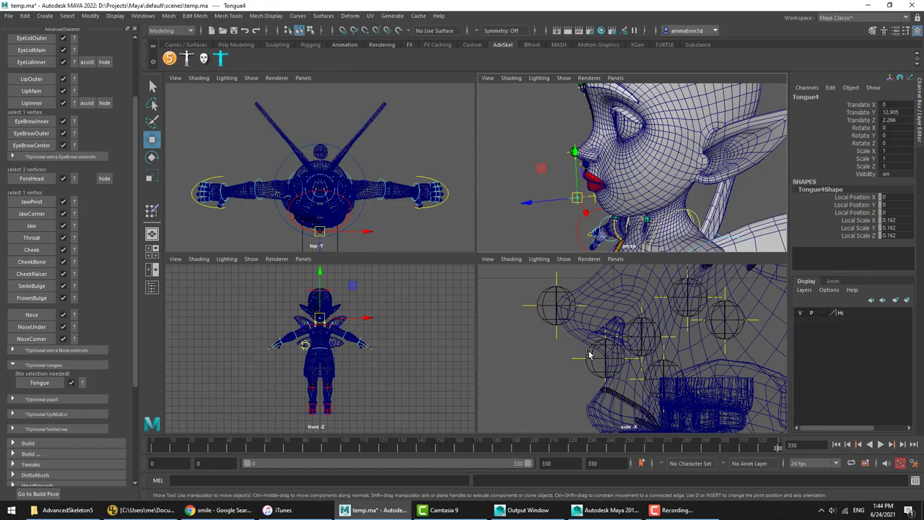
key(space)
scroll(582, 328, down, 12)
scroll(573, 330, up, 10)
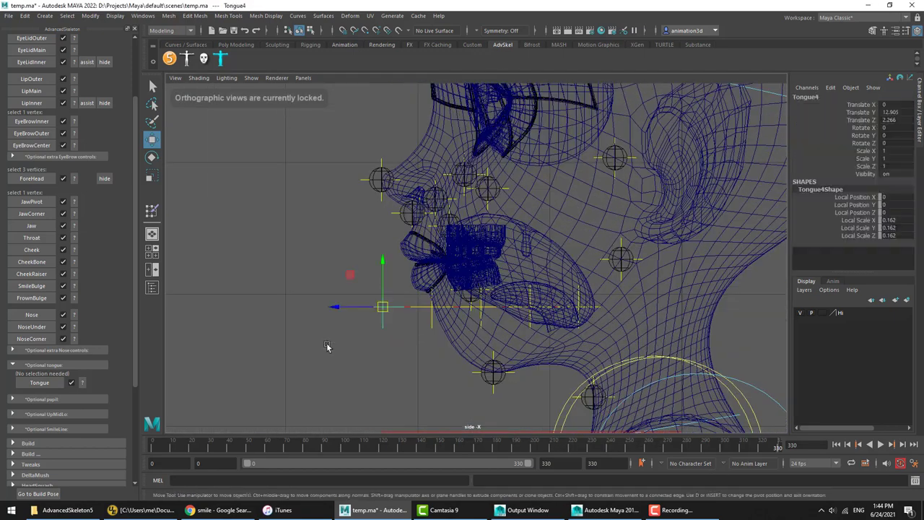
drag(382, 312, 323, 362)
click(476, 369)
key(ctrl+z)
key(ctrl+z)
key(ctrl+z)
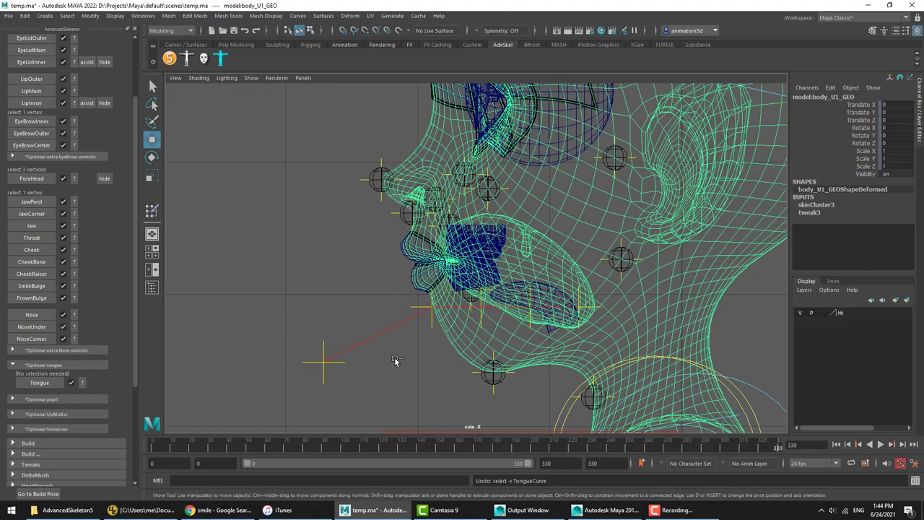
Step: Select the body mesh model:body_U1_GEO and hide it so only the inner mouth geometry and fit locators remain
click(395, 361)
click(448, 341)
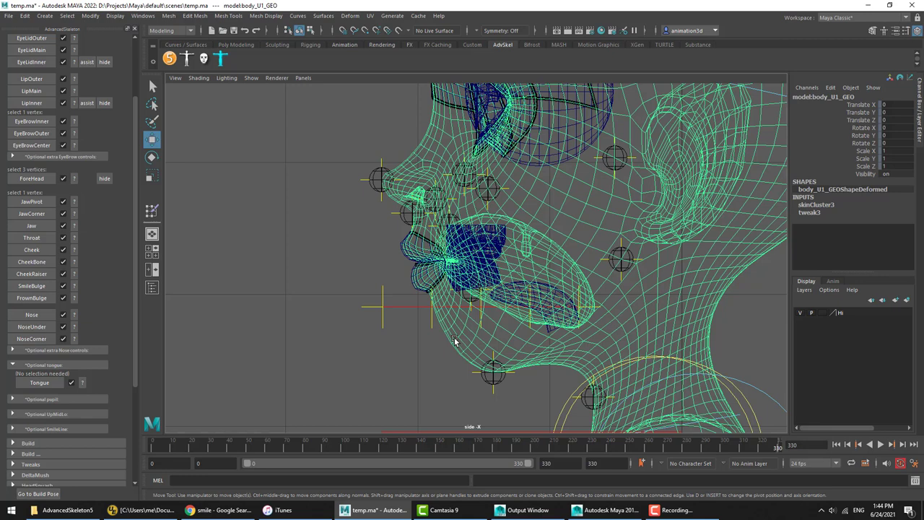
key(ctrl+h)
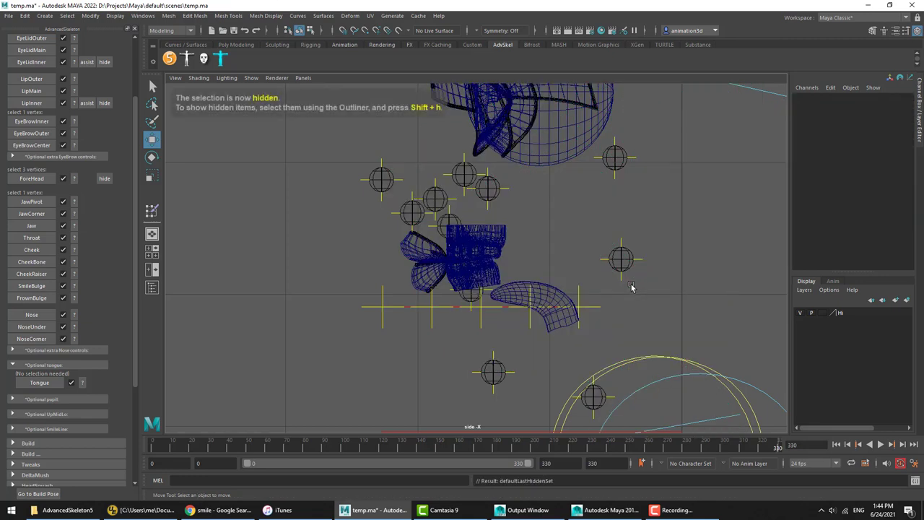
Step: Move the rear-most tongue locator onto the root of the tongue mesh, at about Y 12.746 and Z 0.876
alt+middle_drag(543, 297, 514, 246)
alt+right_drag(515, 247, 653, 268)
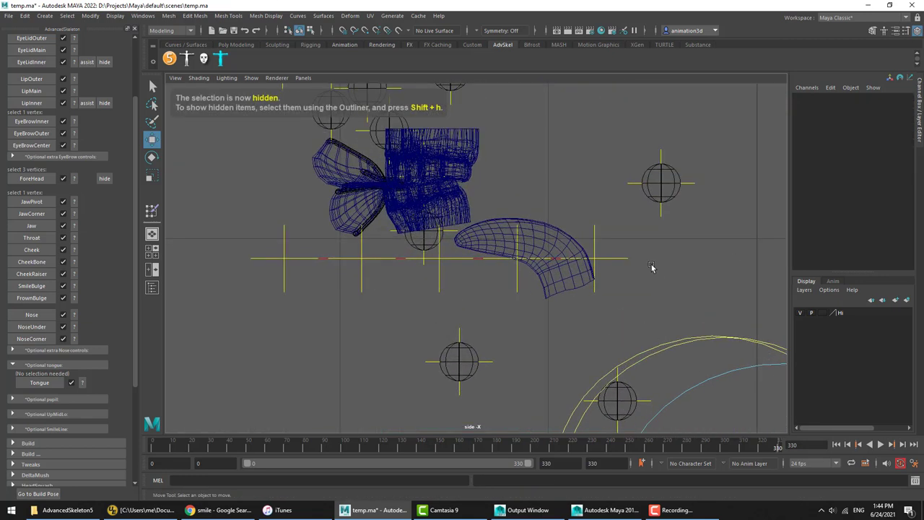
alt+middle_drag(529, 251, 540, 258)
alt+drag(538, 258, 638, 276)
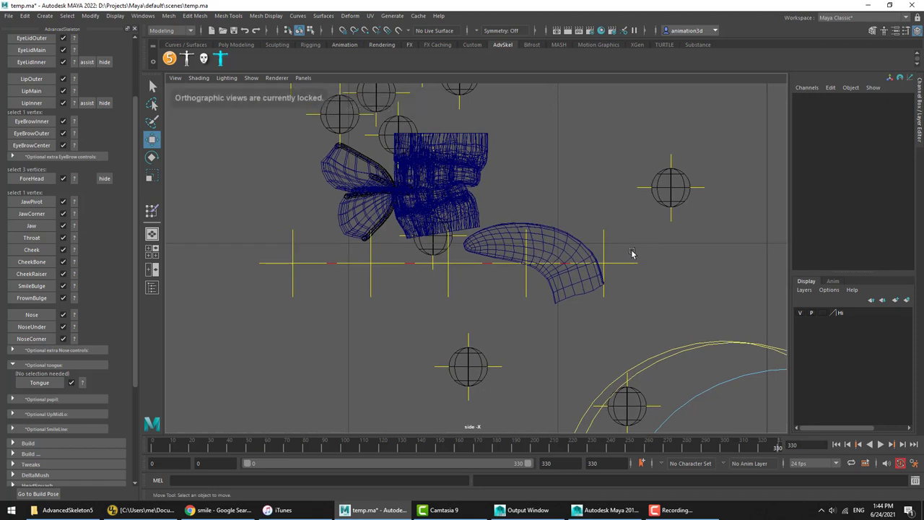
click(632, 252)
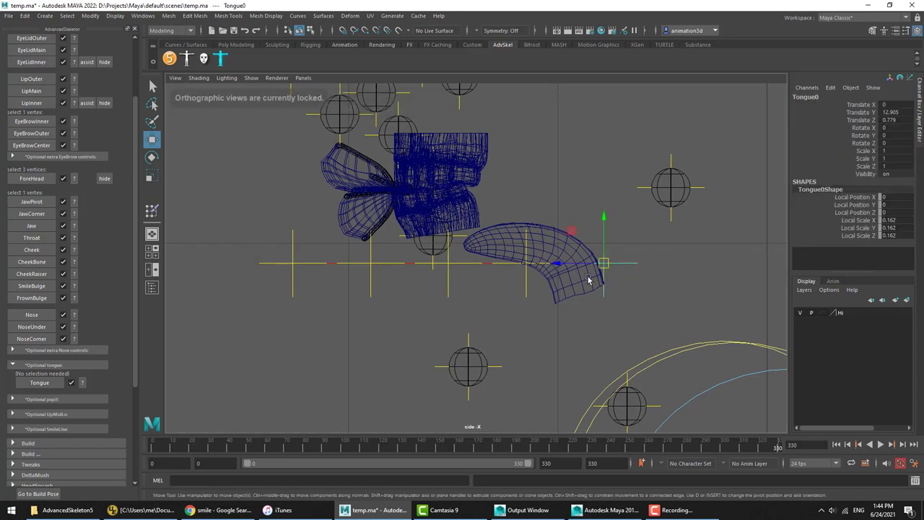
alt+right_drag(593, 276, 712, 281)
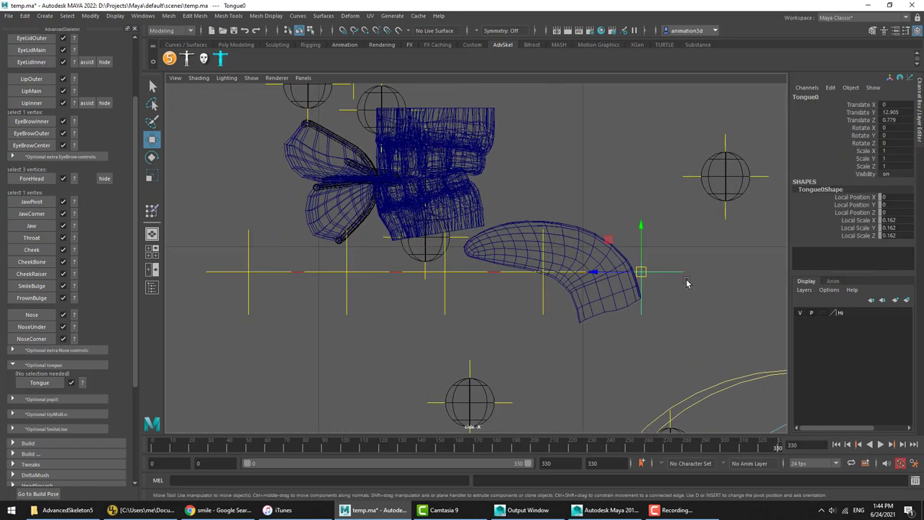
drag(642, 273, 616, 315)
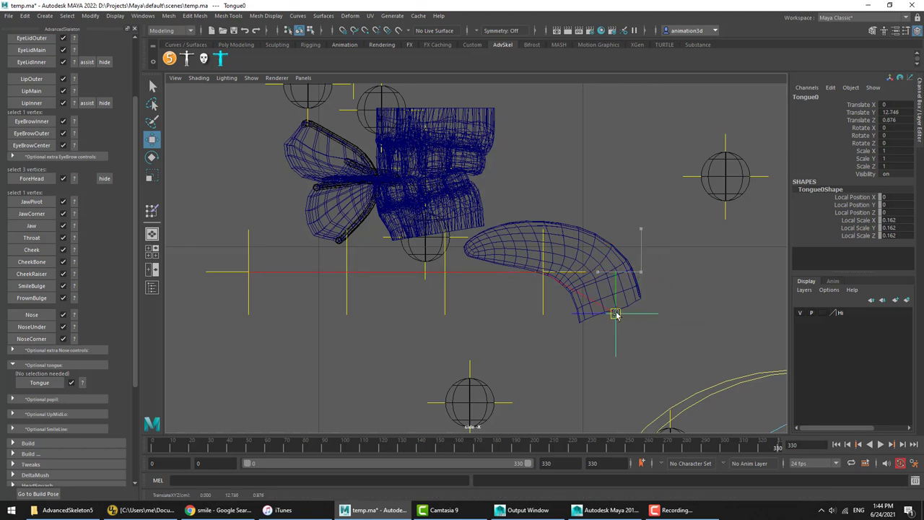
Step: Place the remaining four tongue locators along the tongue's centerline, with the front one at the tip at about Y 12.98 and Z 1.442
key(Down)
middle_drag(576, 322, 664, 308)
key(Down)
key(Down)
middle_drag(564, 343, 792, 349)
key(Down)
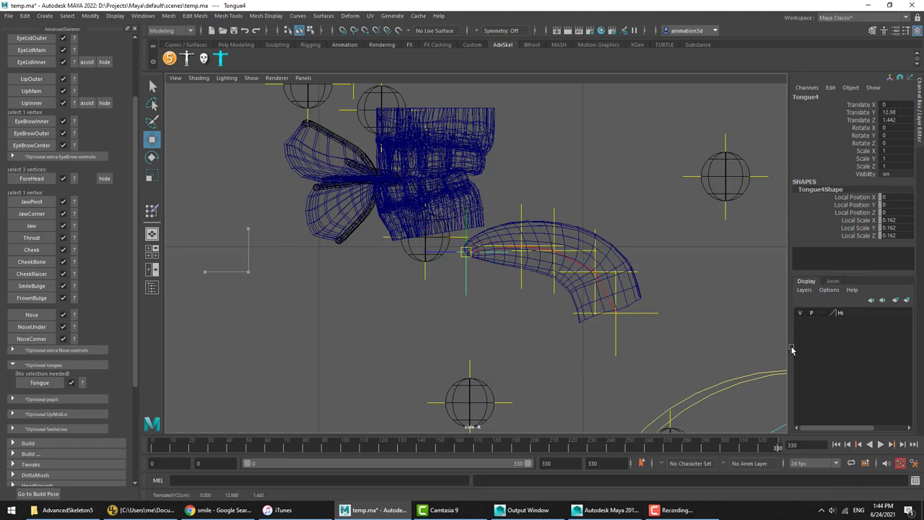
click(535, 345)
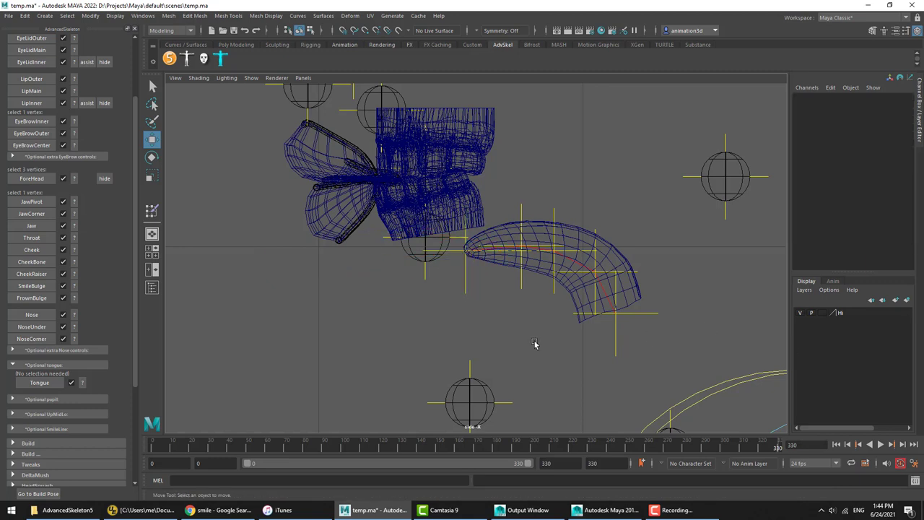
Step: Adjust the three middle tongue locators so they are evenly spaced along the center of the tongue mesh
click(521, 209)
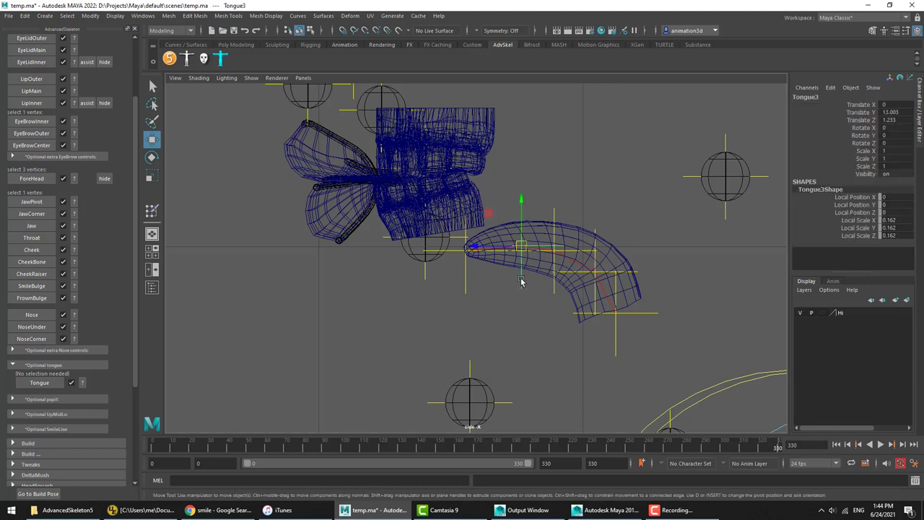
middle_drag(522, 282, 542, 278)
click(554, 210)
click(597, 229)
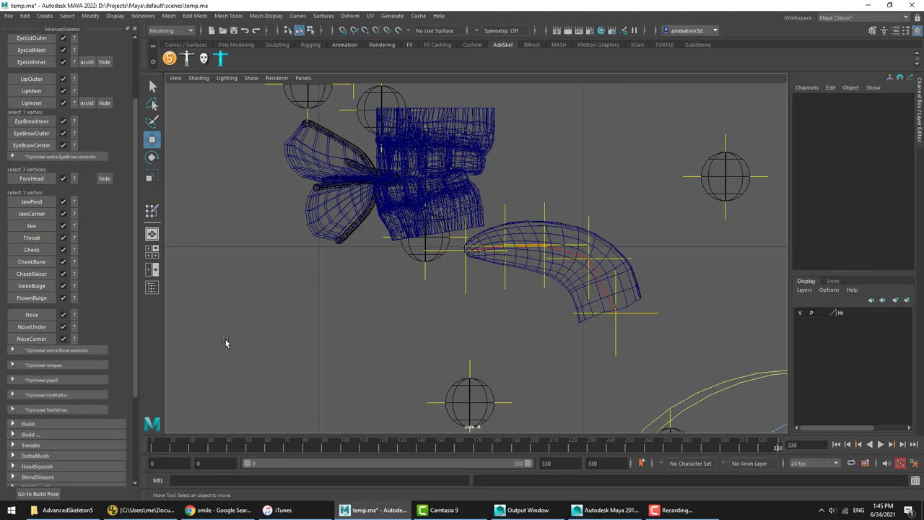
Step: Unhide the body mesh by selecting it in the Outliner, and close the Outliner
key(shift+o)
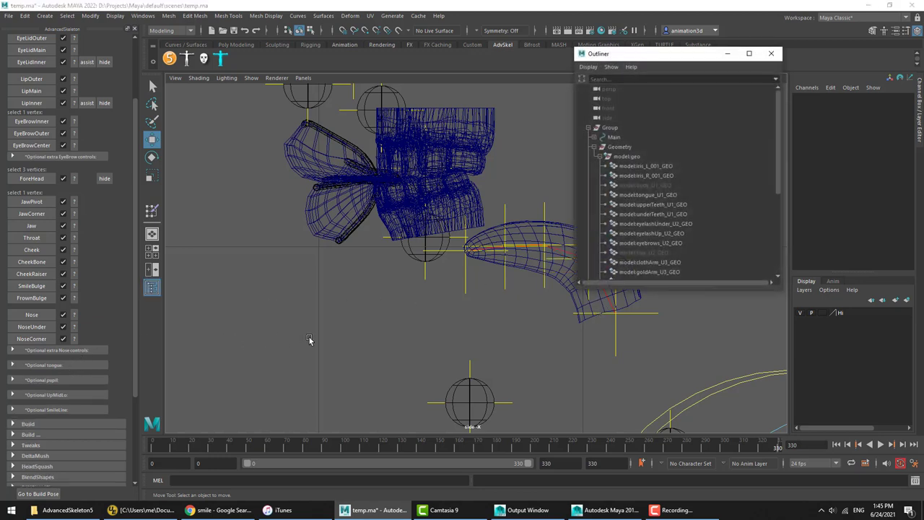
click(664, 185)
key(shift+h)
click(773, 54)
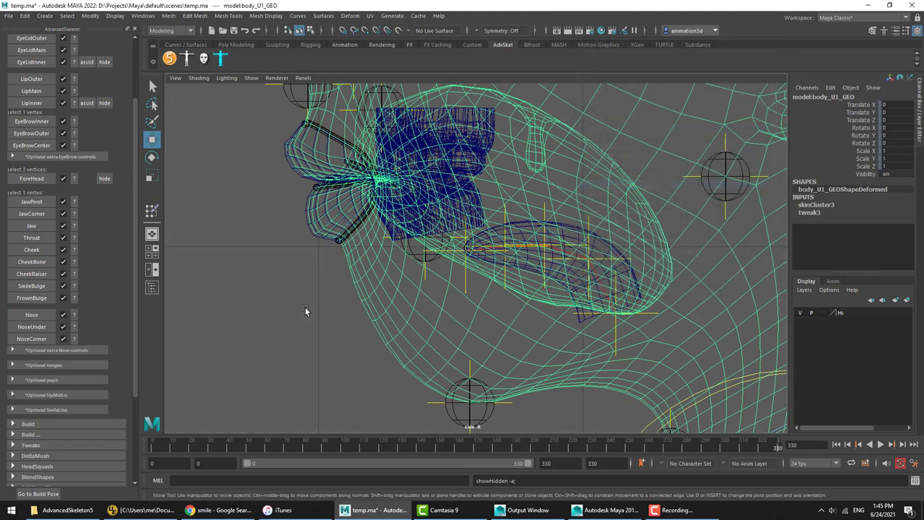
Step: Examine the placement help images for the optional Pupil and Iris fits
click(34, 381)
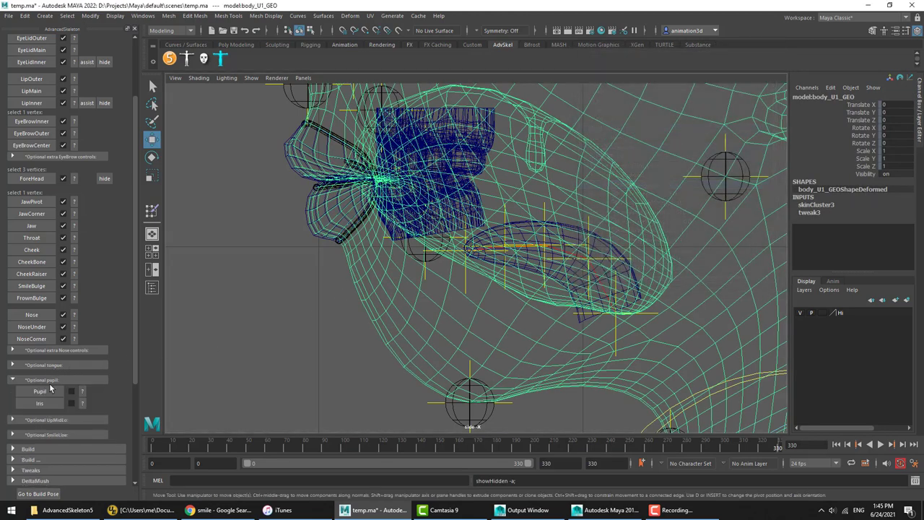
click(83, 403)
click(82, 392)
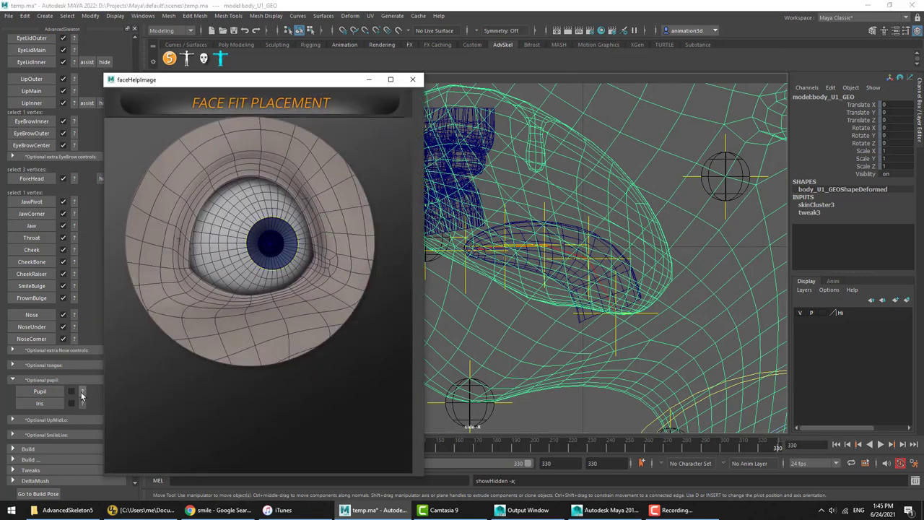
click(82, 403)
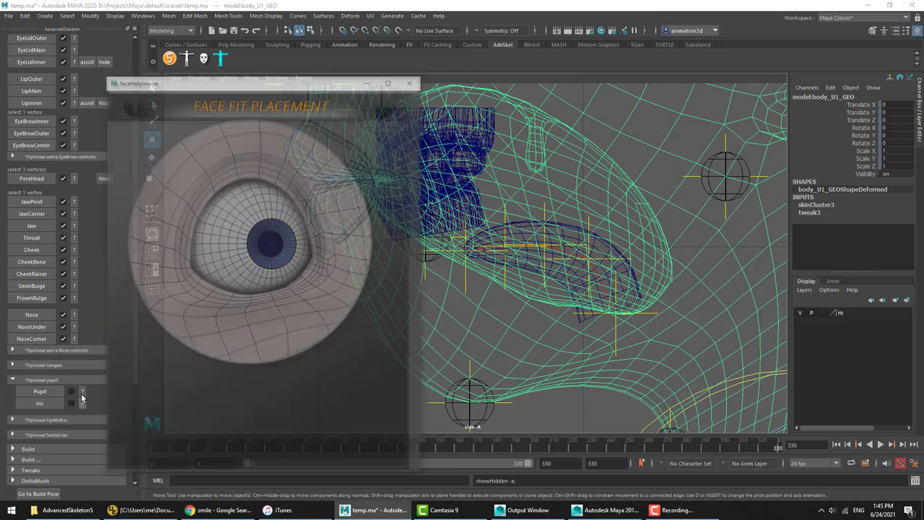
click(81, 404)
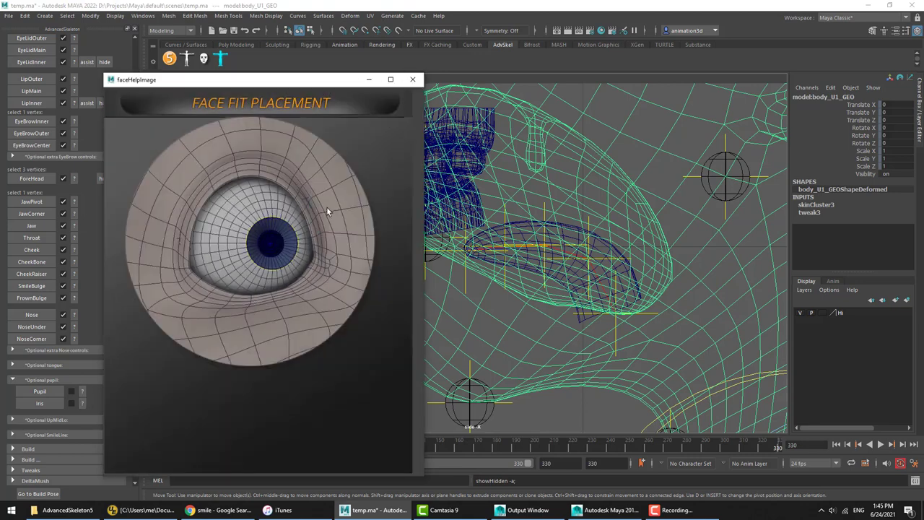
click(82, 392)
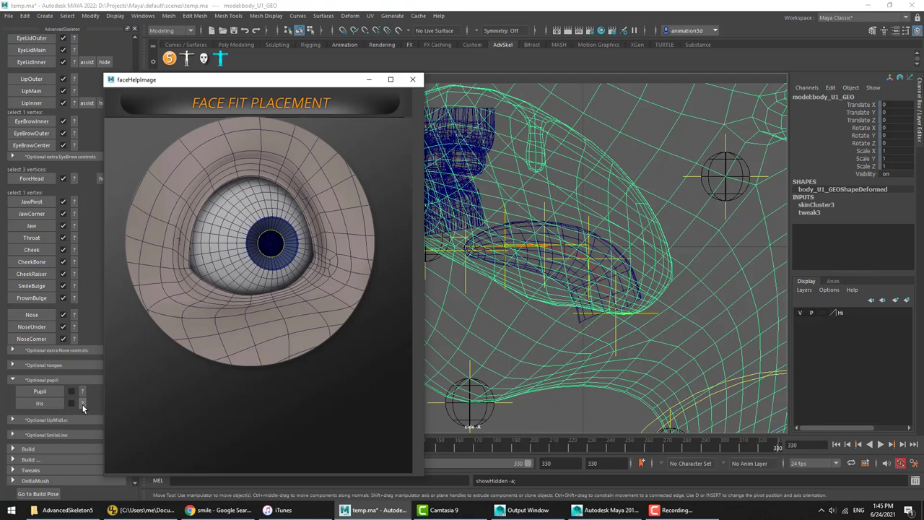
click(83, 404)
Step: Show the character's eyes in the perspective view with textured shading, shifting the help image aside and activating the Select tool
key(f)
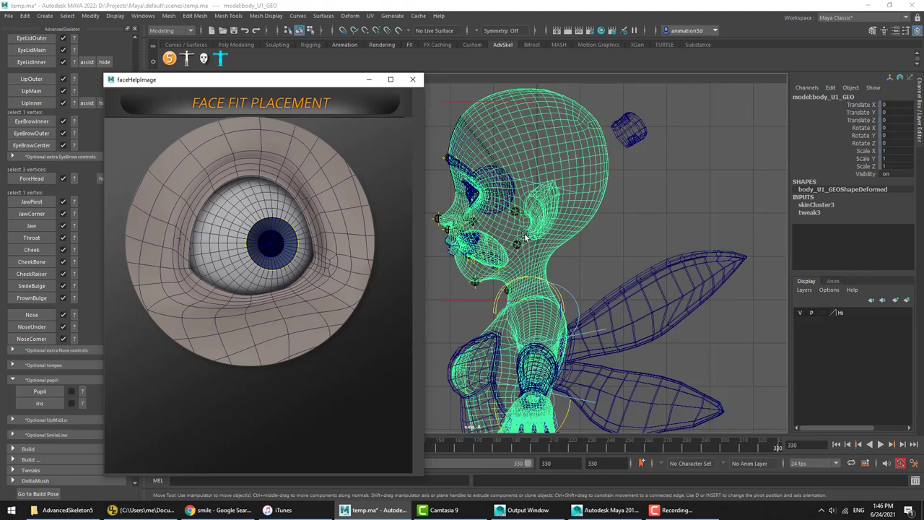
key(space)
key(space)
alt+drag(545, 186, 614, 161)
alt+middle_drag(503, 182, 604, 238)
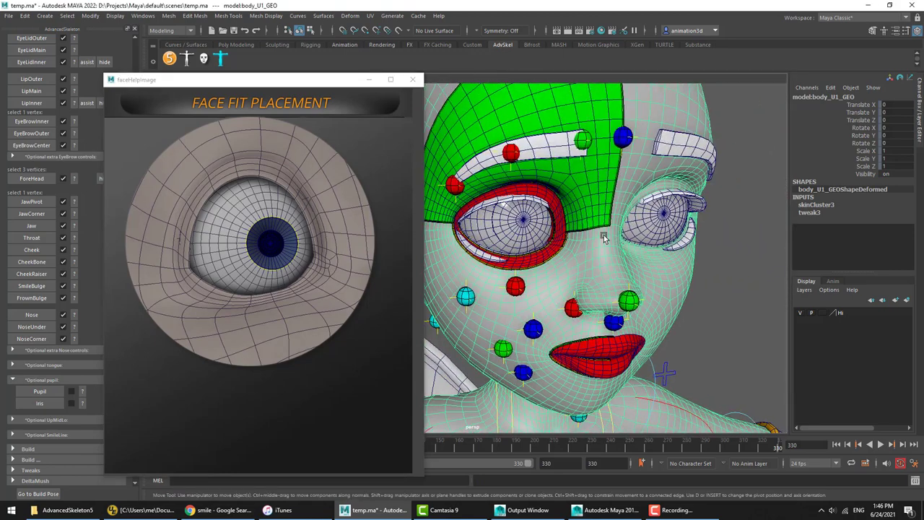
alt+drag(604, 238, 588, 230)
drag(160, 85, 144, 120)
click(151, 86)
scroll(591, 243, up, 2)
alt+drag(568, 233, 594, 252)
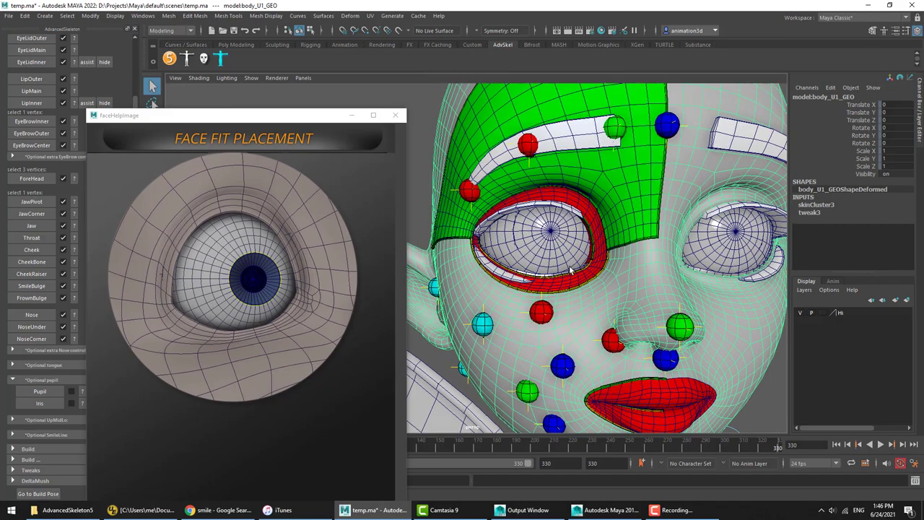
key(4)
key(6)
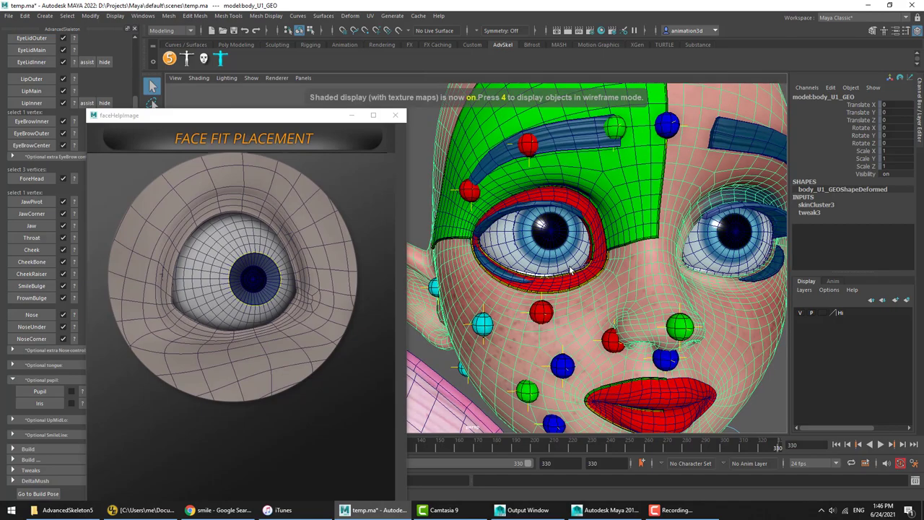
Step: Select the edge loop around the black pupil on the model:iris_R_001_GEO mesh and create the Pupil fit from it
scroll(585, 254, up, 2)
scroll(589, 249, up, 3)
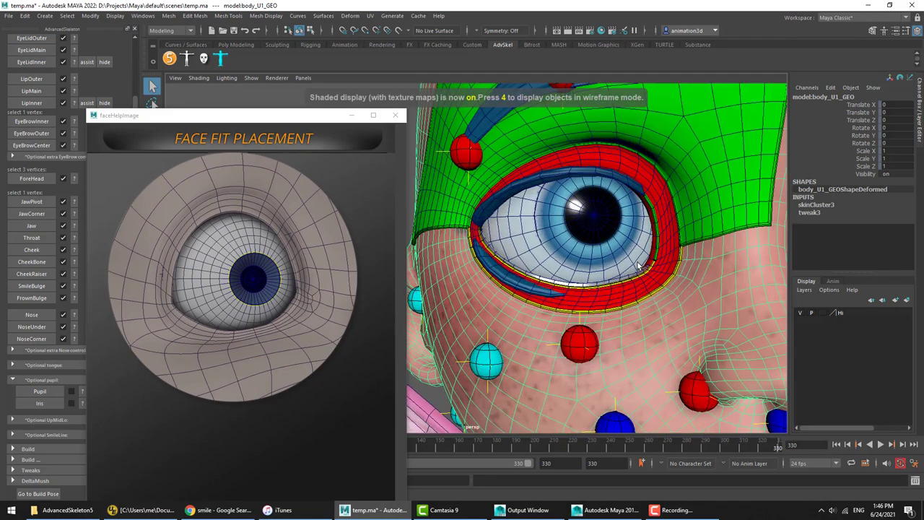
scroll(600, 241, up, 3)
right_drag(630, 258, 634, 206)
click(594, 257)
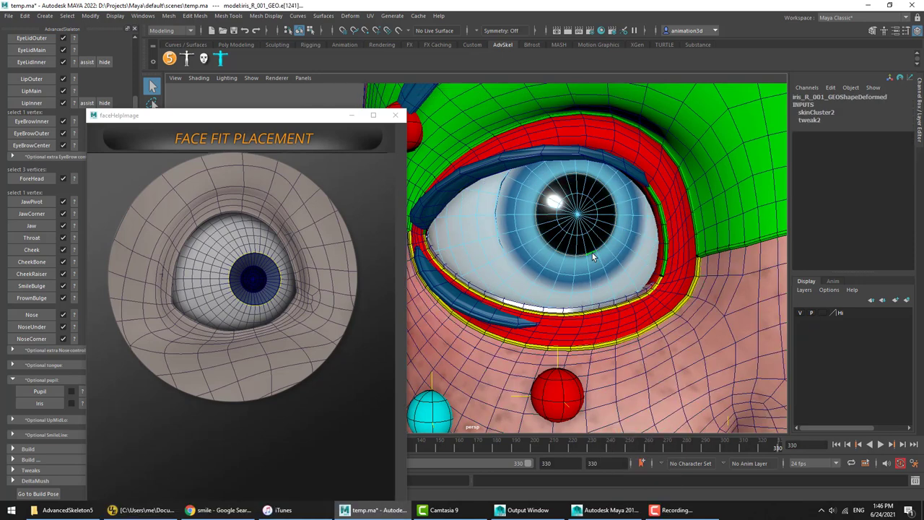
click(40, 391)
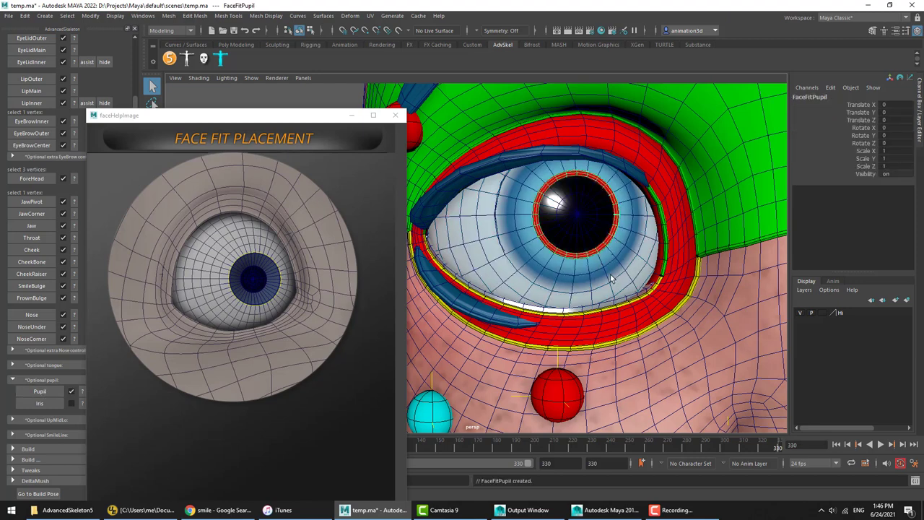
Step: Select the edge loop around the outer rim of the same eye's blue iris and create the Iris fit from it
scroll(612, 258, up, 1)
scroll(612, 257, up, 2)
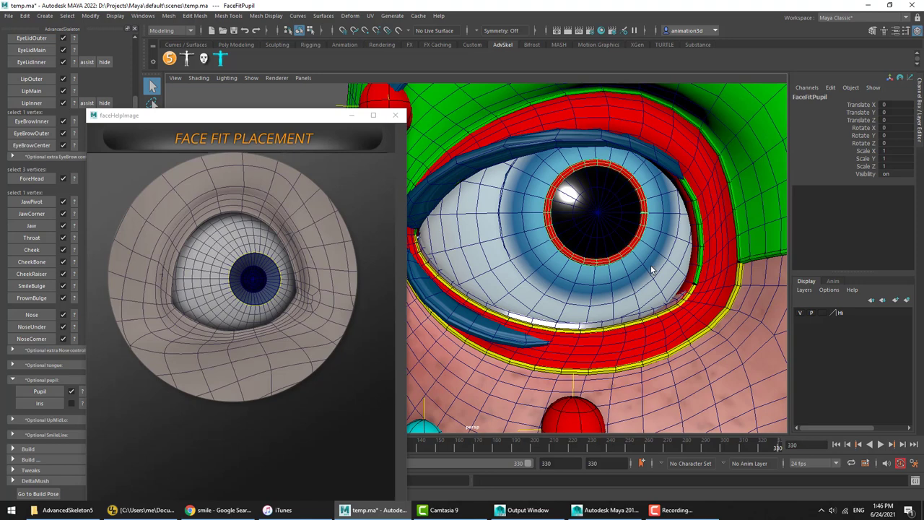
right_click(651, 223)
click(651, 196)
click(645, 274)
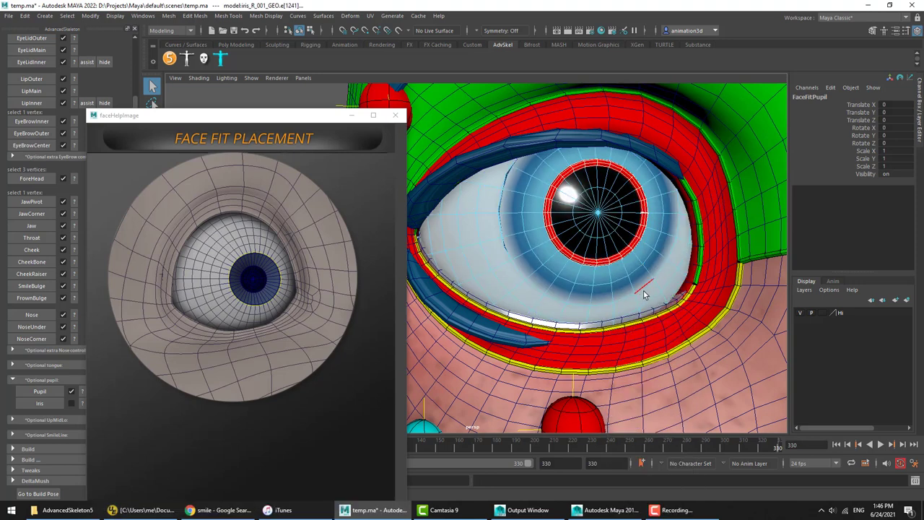
click(644, 293)
click(40, 402)
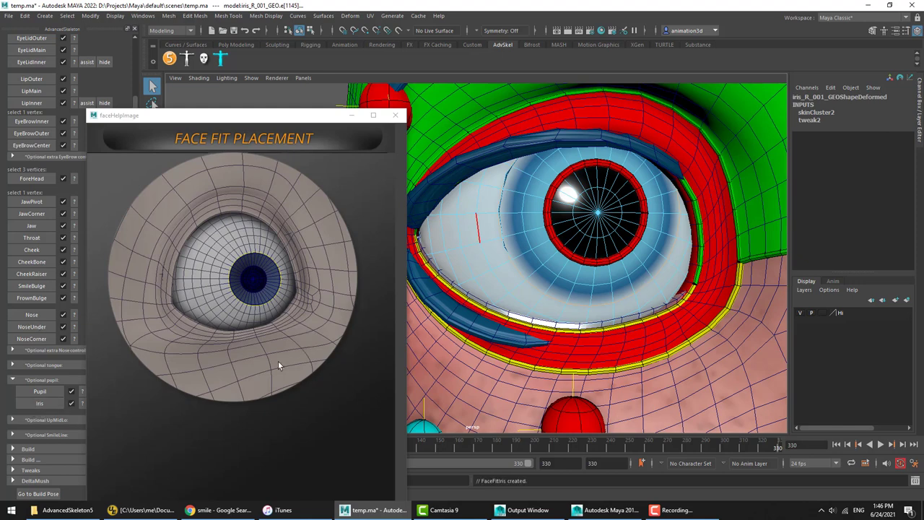
Step: Collapse the optional pupil settings and expand the optional UpMidLo settings
scroll(649, 246, down, 3)
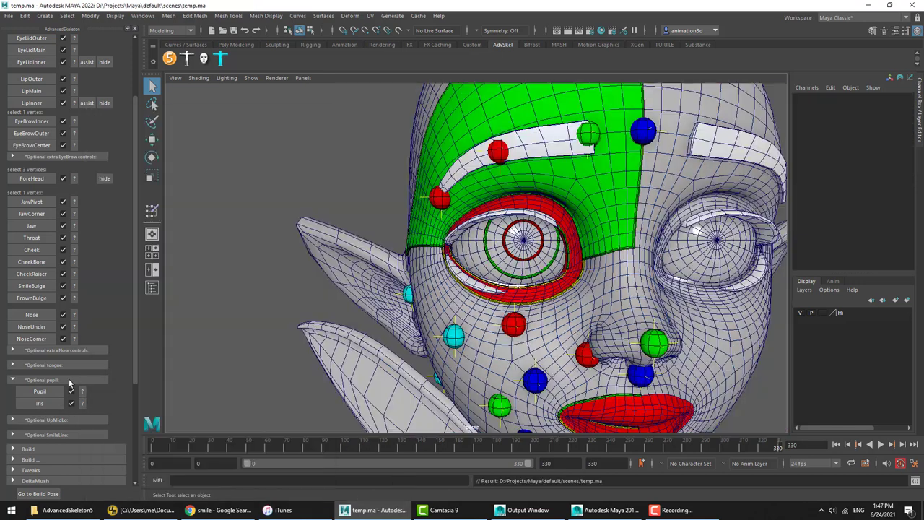
click(68, 379)
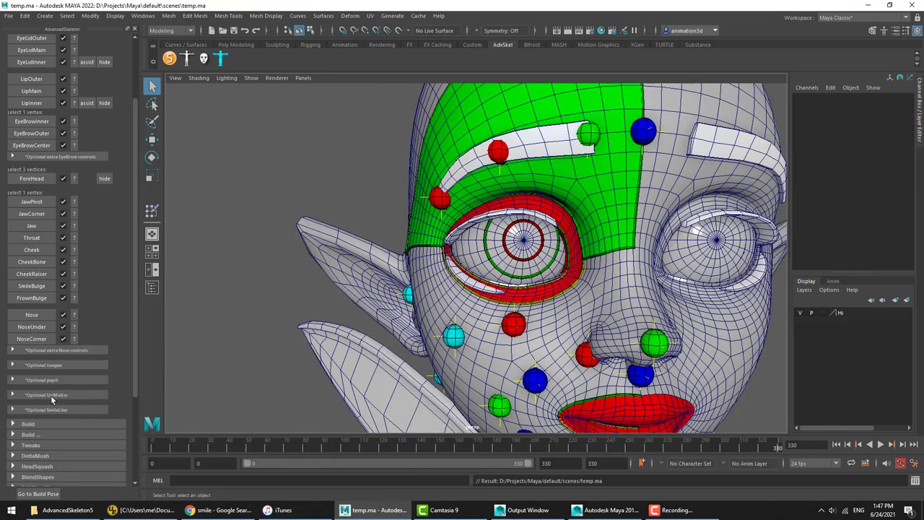
click(51, 395)
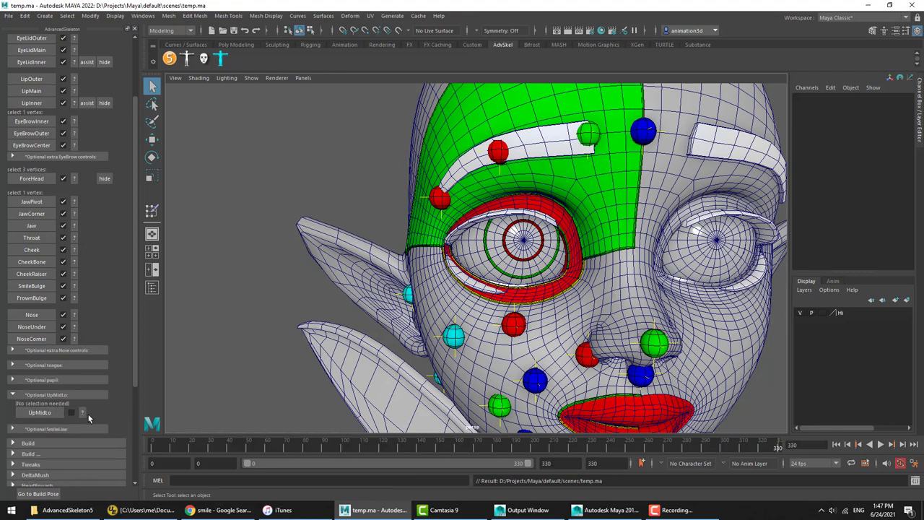
Step: Open the help image for the optional UpMidLo placement and shift its window slightly
click(82, 414)
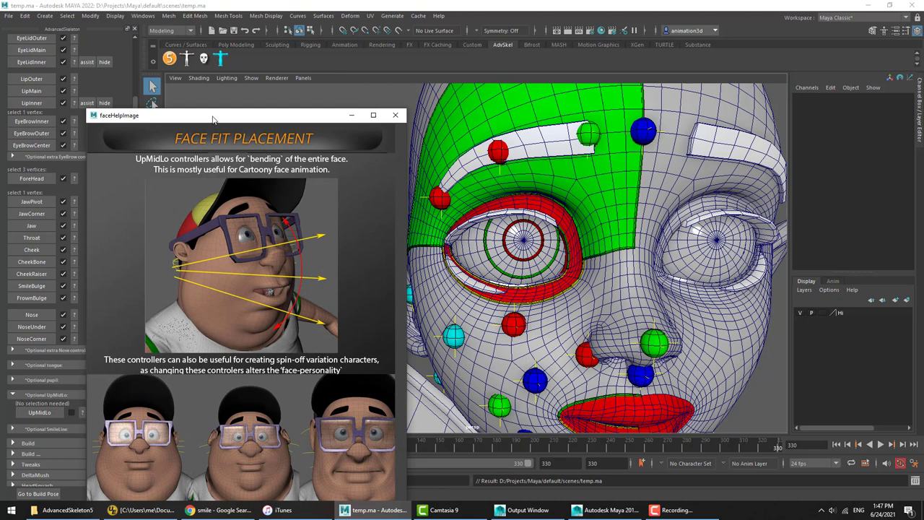
drag(212, 115, 220, 88)
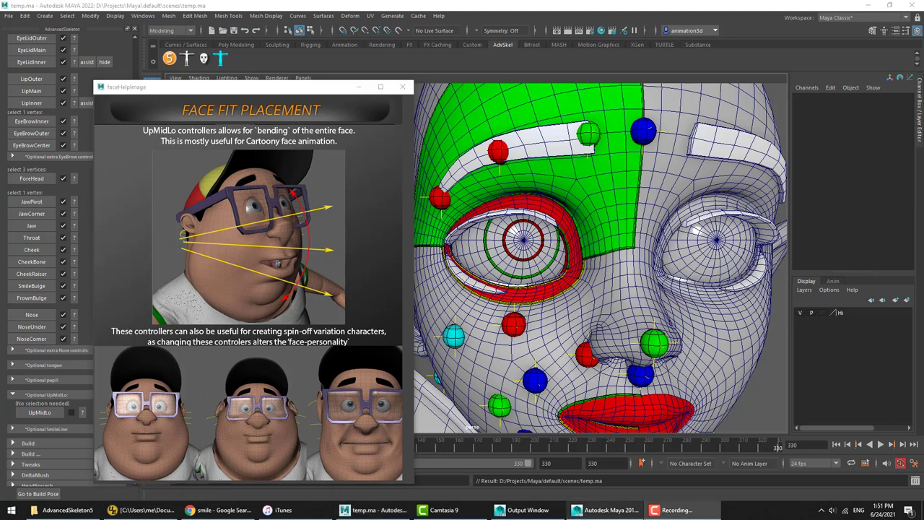
Step: Switch to the Maya 2016 window and examine the chubby character's face controls up close from the front
mouse_move(616, 517)
click(618, 470)
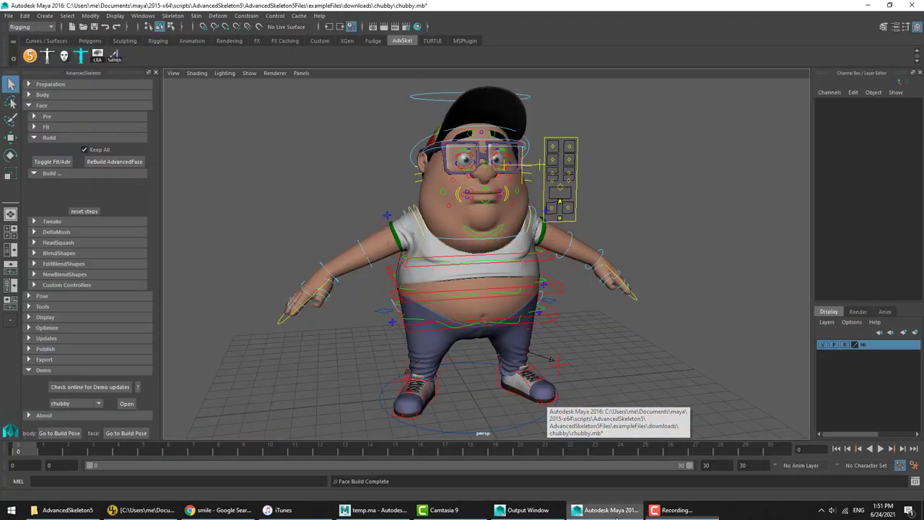
alt+middle_drag(446, 220, 446, 270)
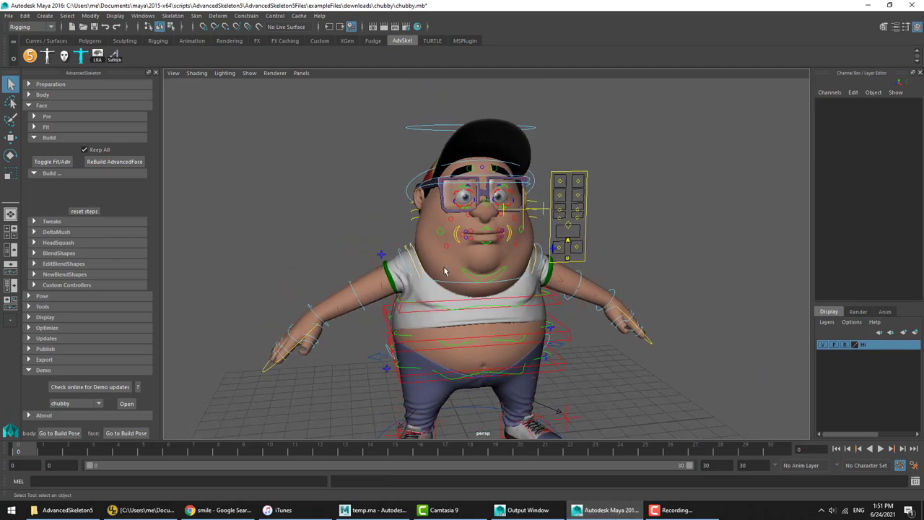
alt+drag(446, 270, 506, 274)
alt+right_drag(505, 278, 568, 280)
alt+middle_drag(423, 189, 415, 233)
alt+drag(414, 233, 383, 234)
alt+right_drag(441, 238, 541, 238)
alt+drag(539, 239, 297, 210)
Step: Try moving the chubby character's lowerFace_M and upperFace_M controls, undoing each move
click(284, 250)
key(w)
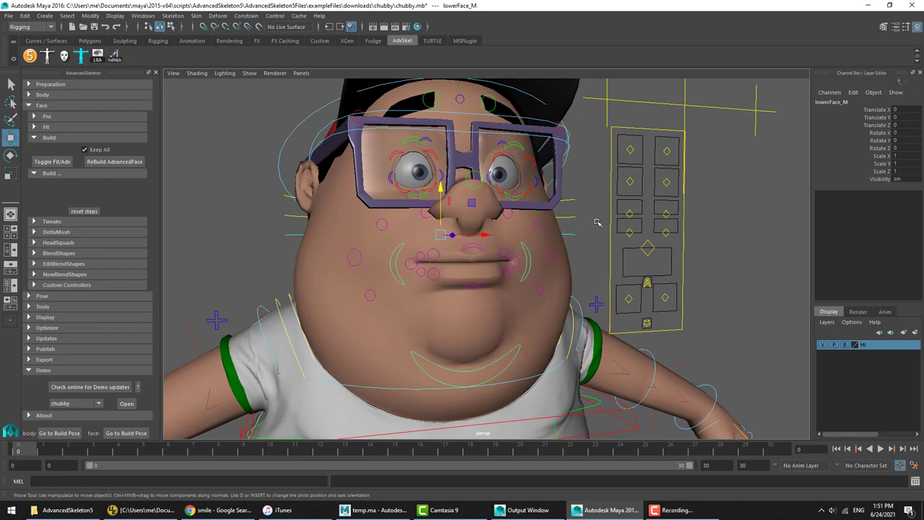
middle_drag(596, 223, 595, 253)
key(ctrl+z)
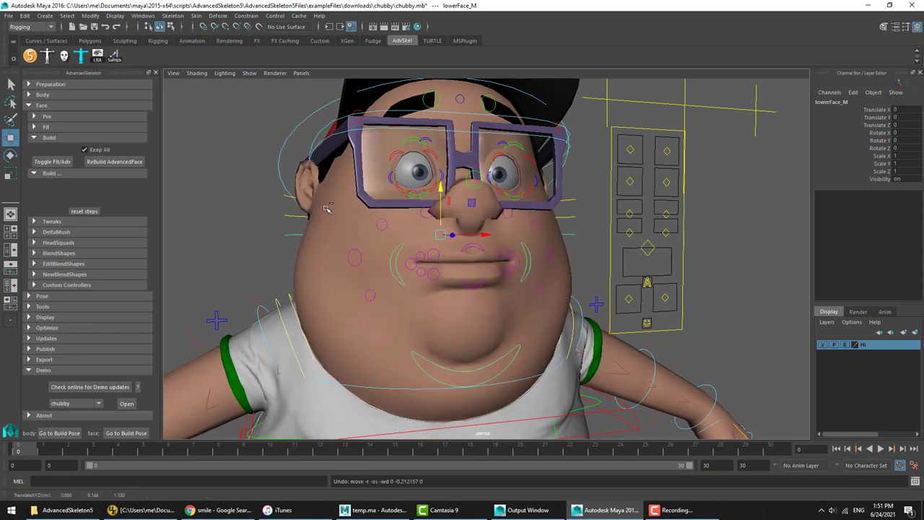
click(289, 196)
mouse_move(442, 197)
mouse_down()
mouse_move(448, 182)
mouse_move(446, 195)
mouse_up()
key(ctrl+z)
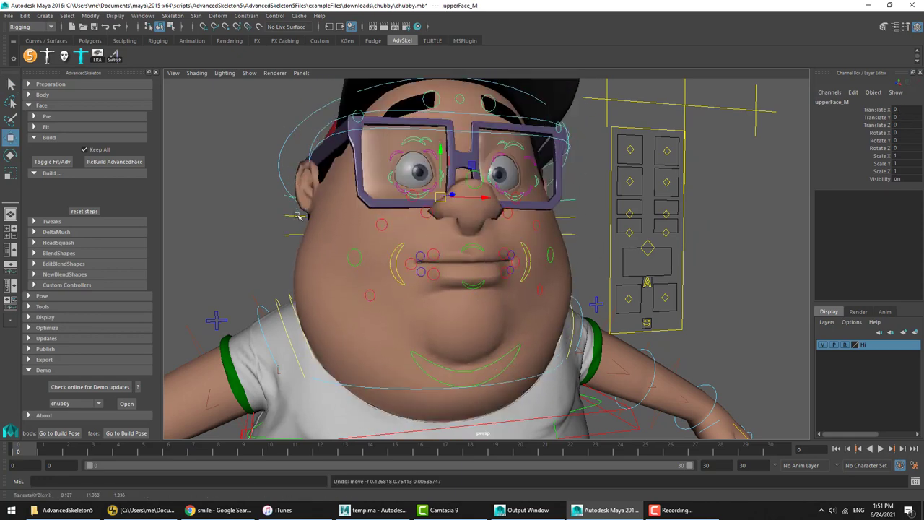
Step: Try adjusting the control between upperFace_M and lowerFace_M on the chubby face, and undo the change
click(290, 215)
key(r)
mouse_move(285, 241)
middle_down()
mouse_move(330, 234)
mouse_move(290, 229)
middle_up()
key(ctrl+z)
Step: Rotate the lowerFace_M control to about -12.4 in Rotate X to bend the lower face upward
click(290, 234)
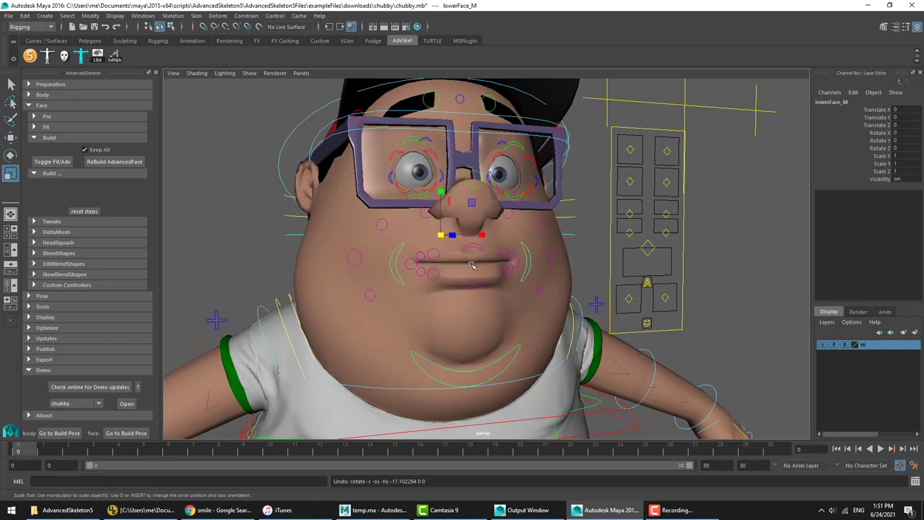
key(e)
drag(456, 253, 455, 218)
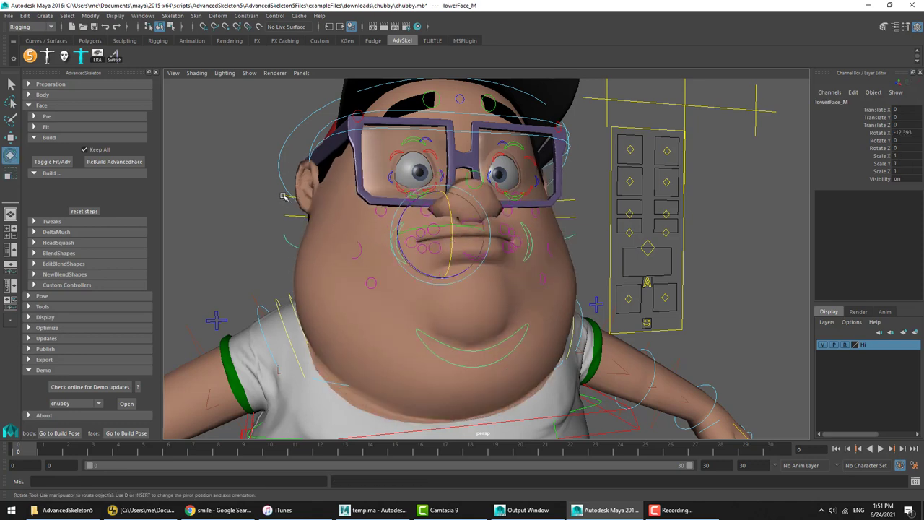
Step: Scale and rotate the upperFace_M control to reshape the upper part of the chubby face
click(288, 196)
key(r)
middle_drag(293, 245, 361, 243)
scroll(361, 241, up, 2)
key(e)
mouse_move(436, 185)
mouse_down()
mouse_move(438, 201)
mouse_move(438, 168)
mouse_up()
key(w)
Step: Try scaling the middleFace_M control, widening it to about 1.139 in Scale X, and clear the selection
alt+drag(339, 193, 305, 217)
click(247, 225)
key(r)
middle_drag(317, 237, 349, 220)
key(ctrl+z)
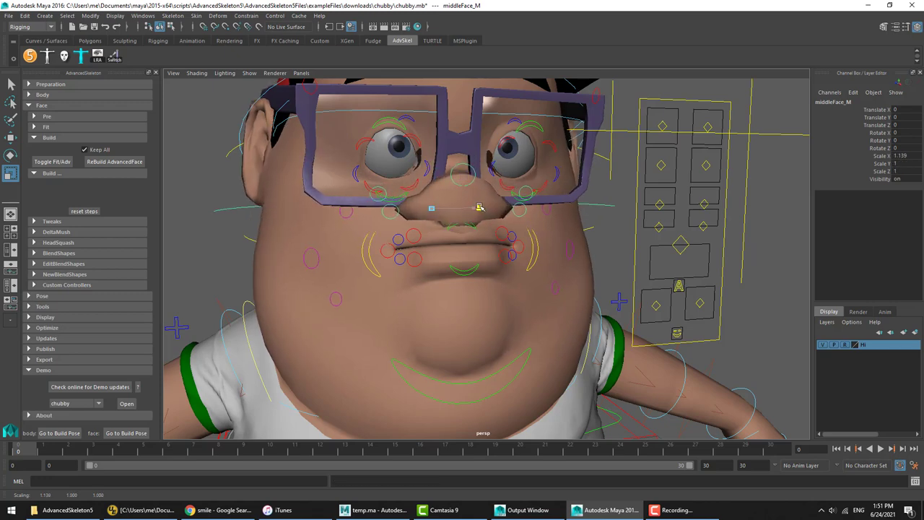
scroll(599, 200, down, 4)
click(660, 223)
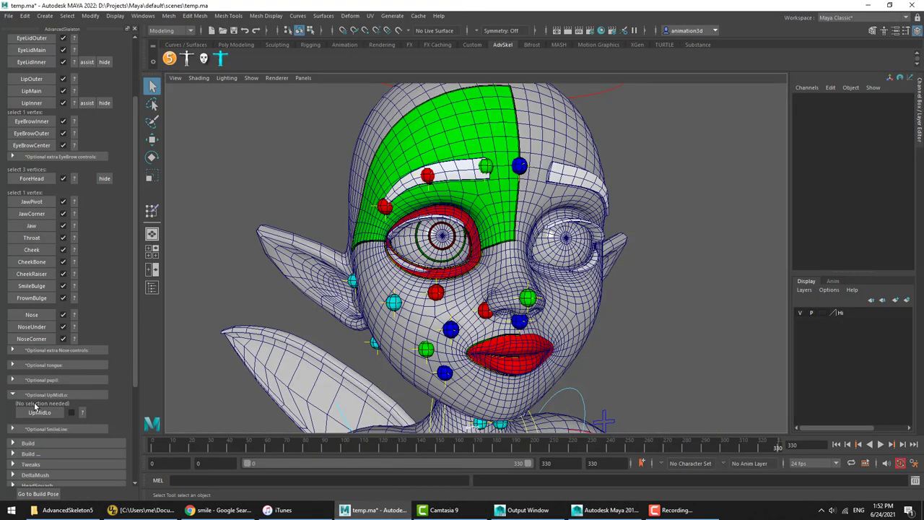
Step: Collapse the optional UpMidLo settings and expand the optional SmileLine settings to read the SmileLine help image
click(39, 395)
click(49, 409)
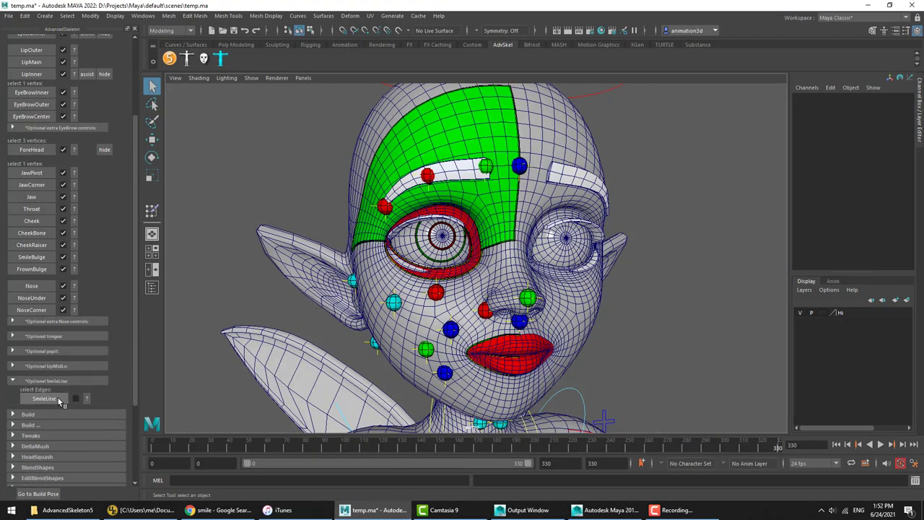
click(86, 398)
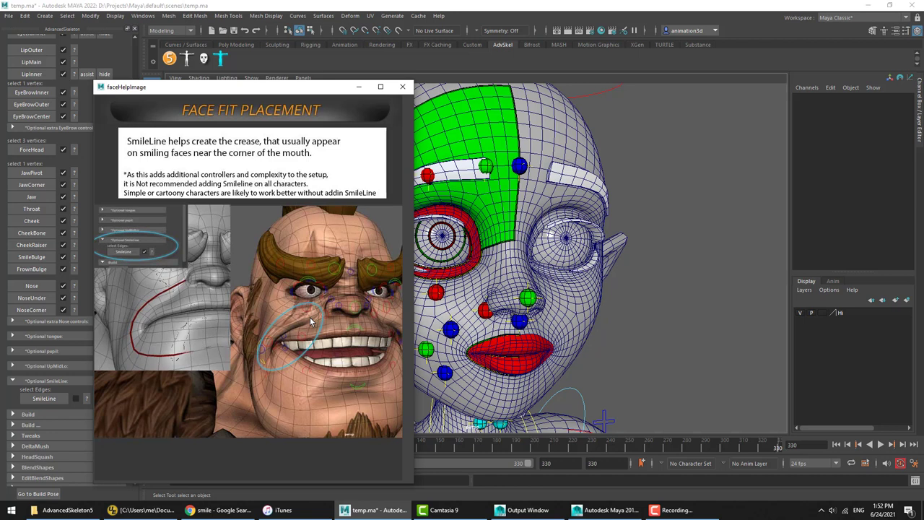
Step: Collapse the optional SmileLine settings and close the face help image
click(62, 383)
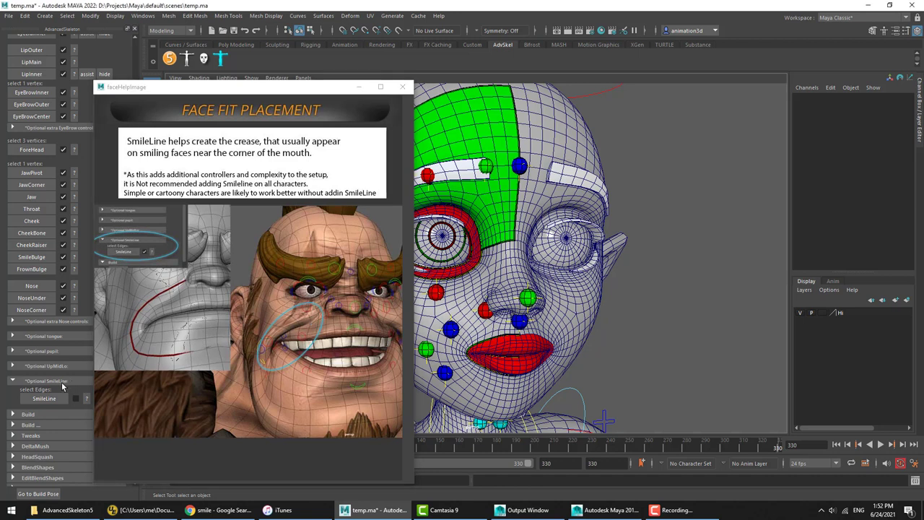
click(56, 383)
click(403, 86)
Step: Switch to the Maya 2016 window and open the napoleon demo character
click(607, 510)
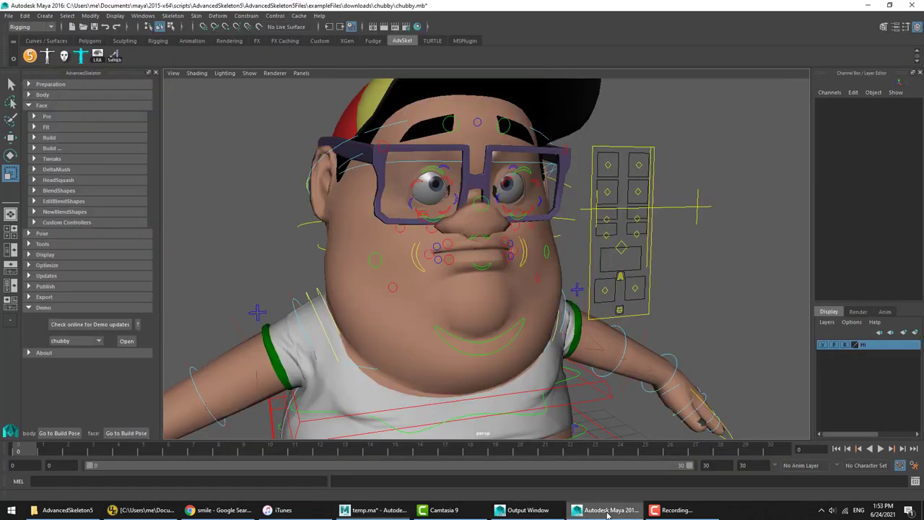
click(99, 341)
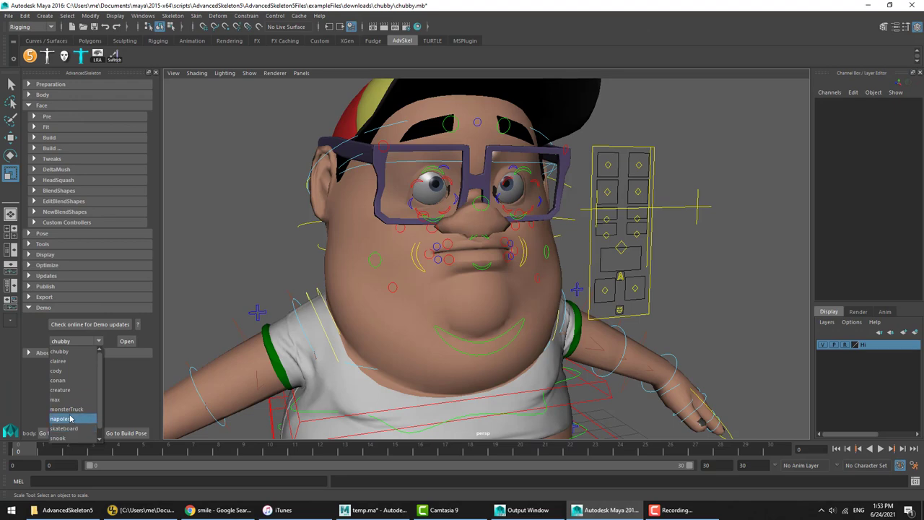
scroll(72, 422, down, 1)
click(63, 408)
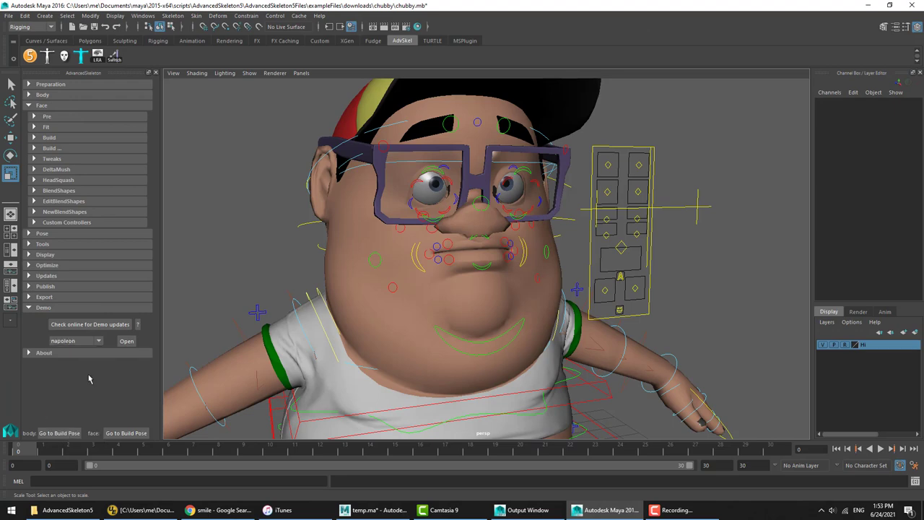
click(126, 341)
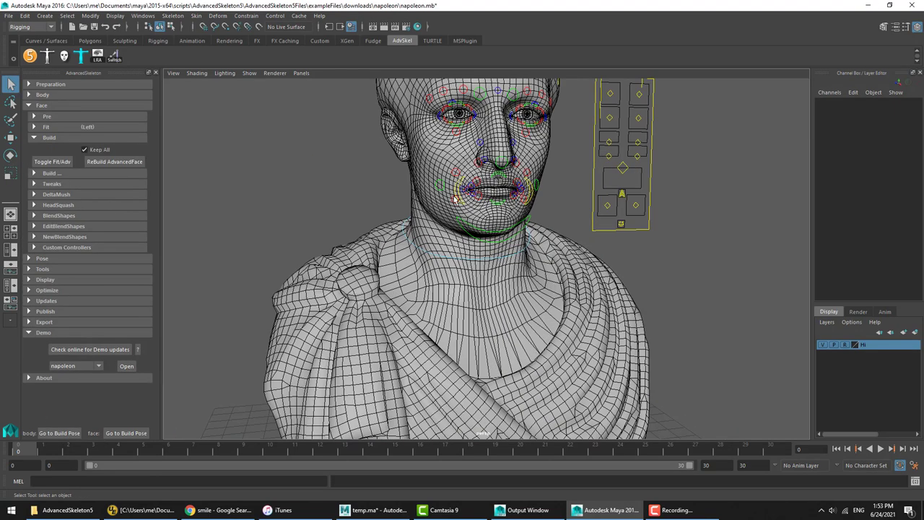
Step: Toggle Napoleon's face to its fit placements to examine the SmileLine edges, and return to the advanced rig
click(64, 165)
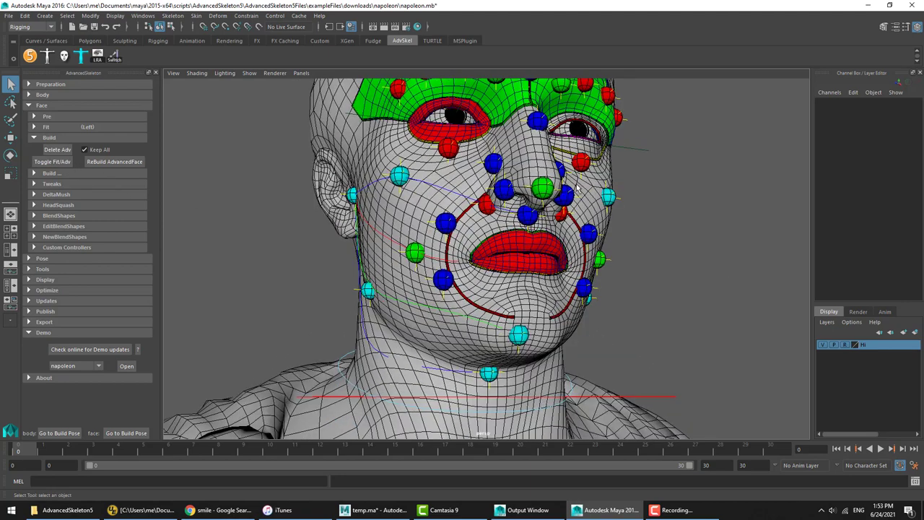
click(57, 150)
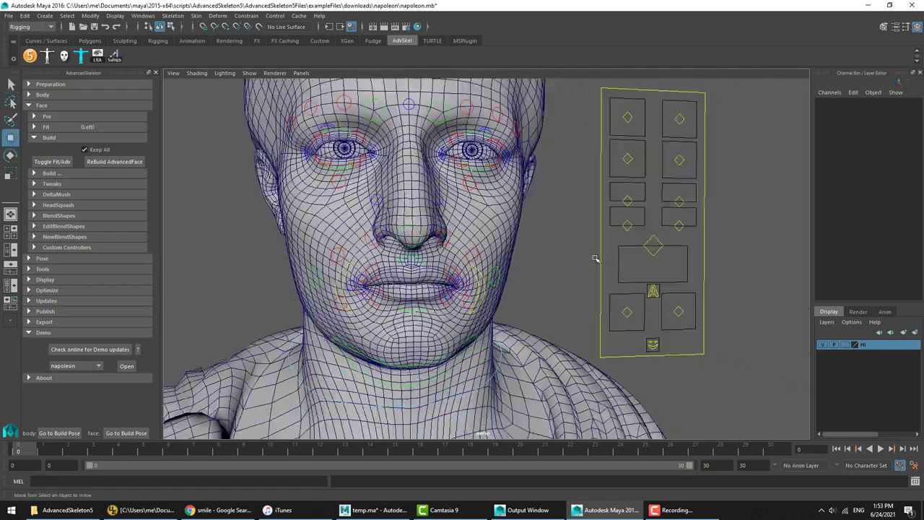
Step: Pose Napoleon's mouth corners into a smile, with ctrlMouthCorner_R at about 0.875 in X and 0.915 in Y, and inspect the crease
click(492, 254)
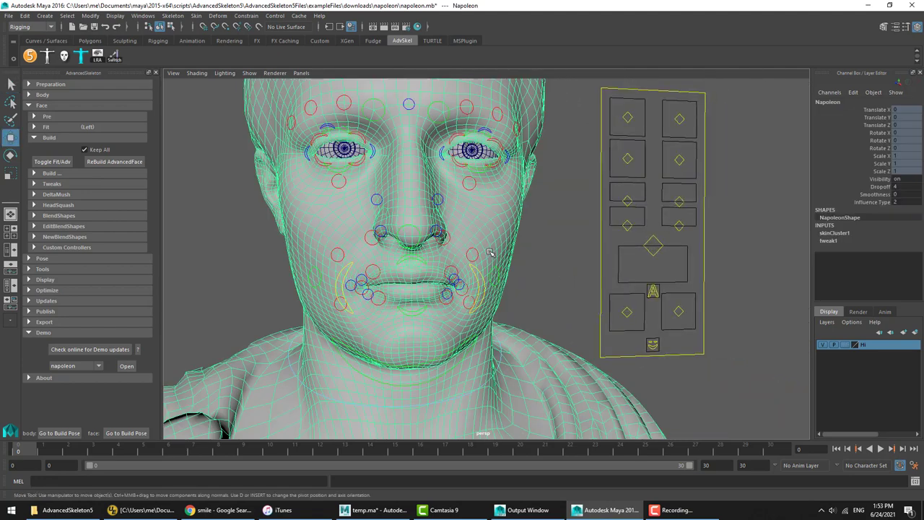
click(636, 310)
drag(707, 297, 682, 315)
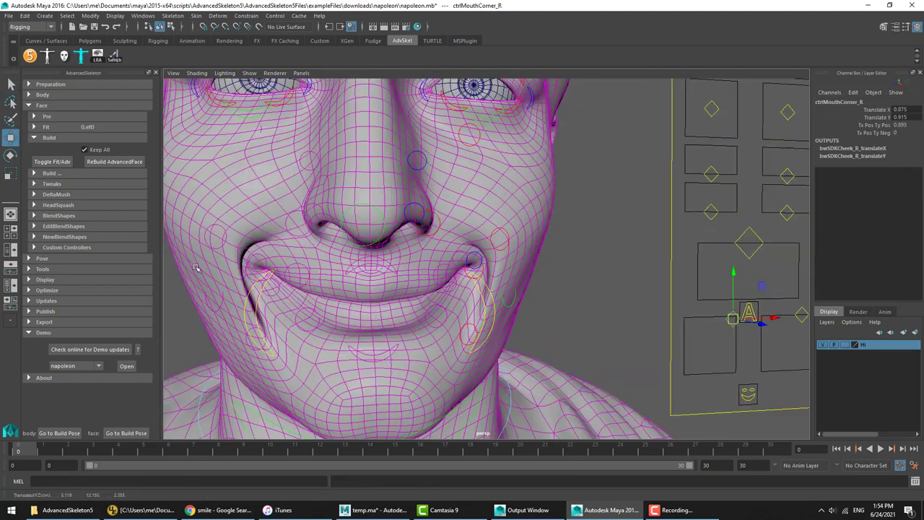
key(z)
click(264, 258)
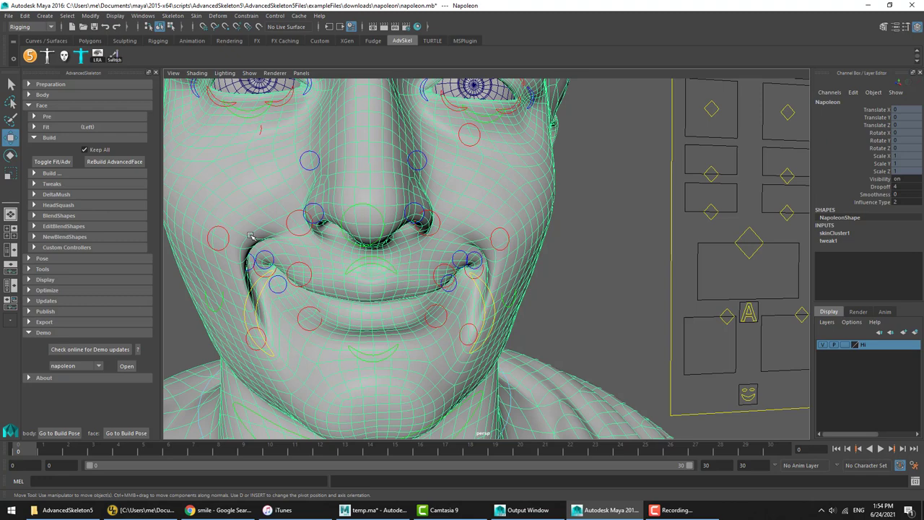
click(185, 328)
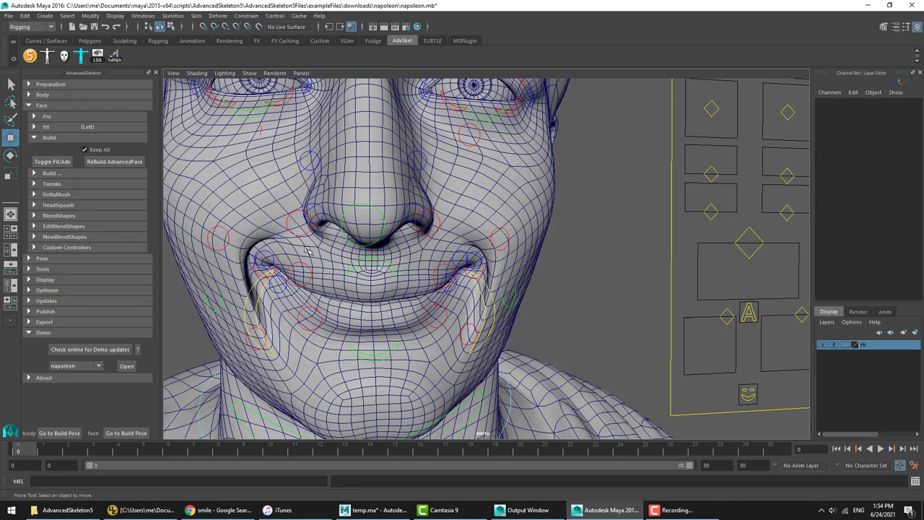
Step: Try moving Napoleon's SmileLine_R and upperLipB_R controls upward near the mouth corner, undoing each move
alt+drag(307, 250, 291, 248)
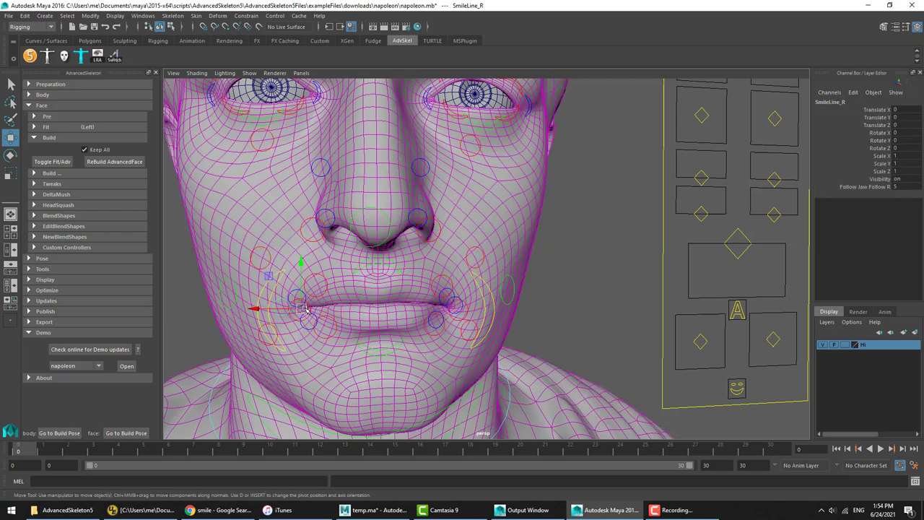
drag(306, 305, 310, 282)
click(361, 318)
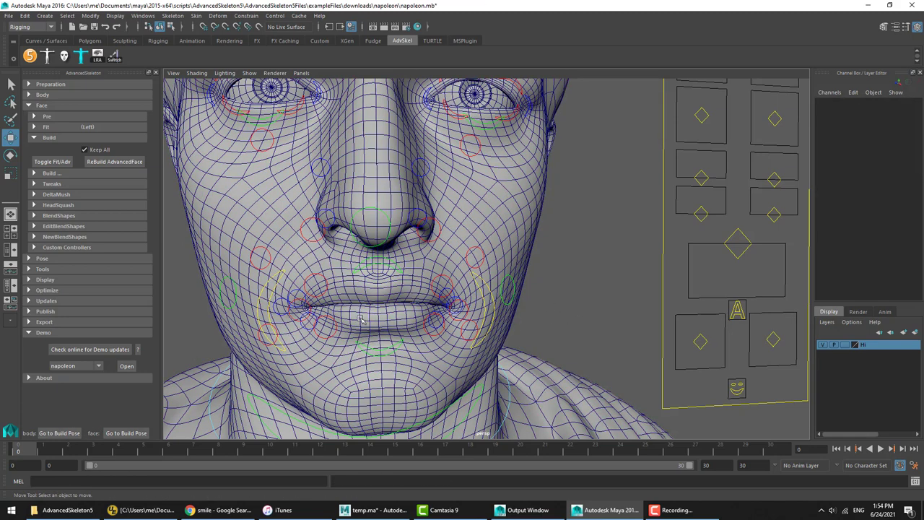
click(280, 312)
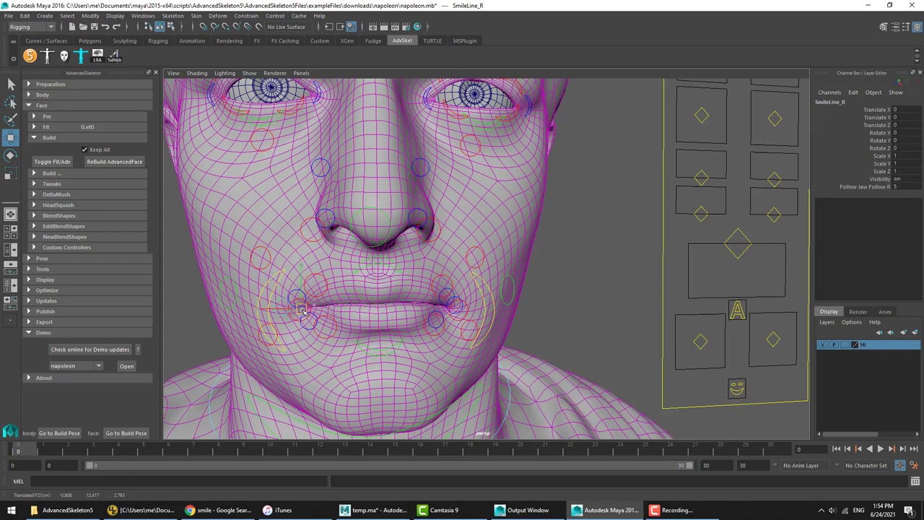
drag(294, 320, 309, 267)
key(ctrl+z)
key(ctrl+z)
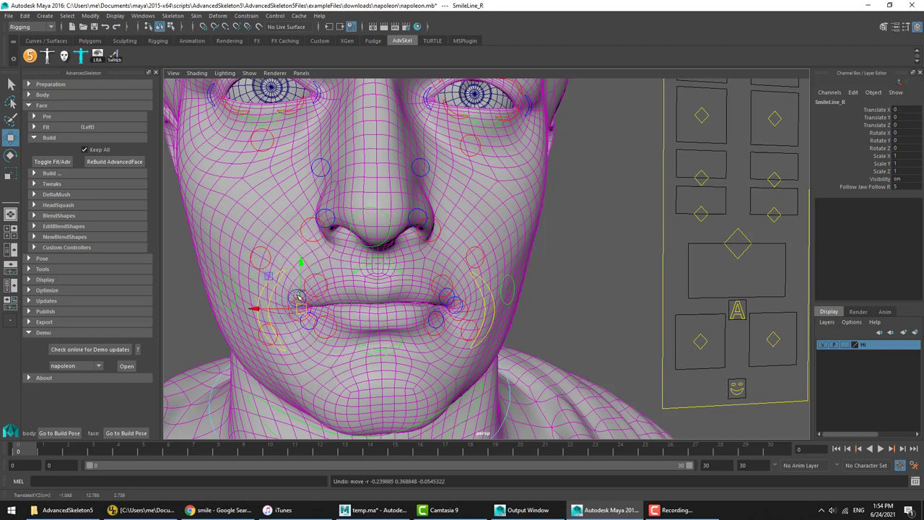
click(293, 264)
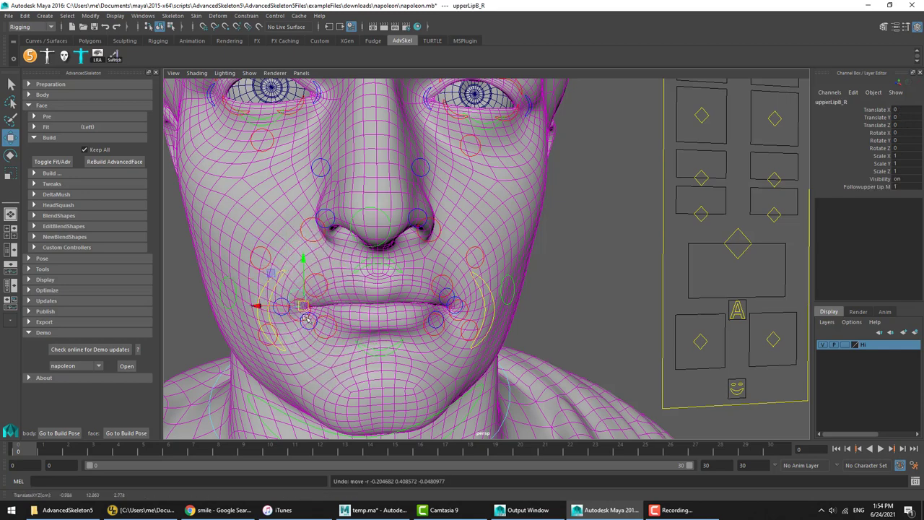
Step: Move ctrlMouthCorner_R to 1 in X and Y for a one-sided smile, and return the rig to its build pose
click(518, 309)
drag(717, 334, 743, 306)
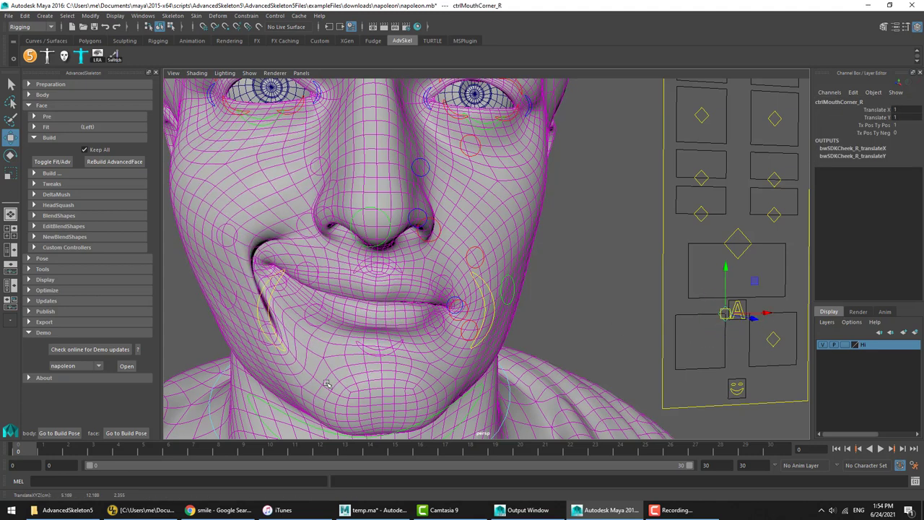
click(65, 435)
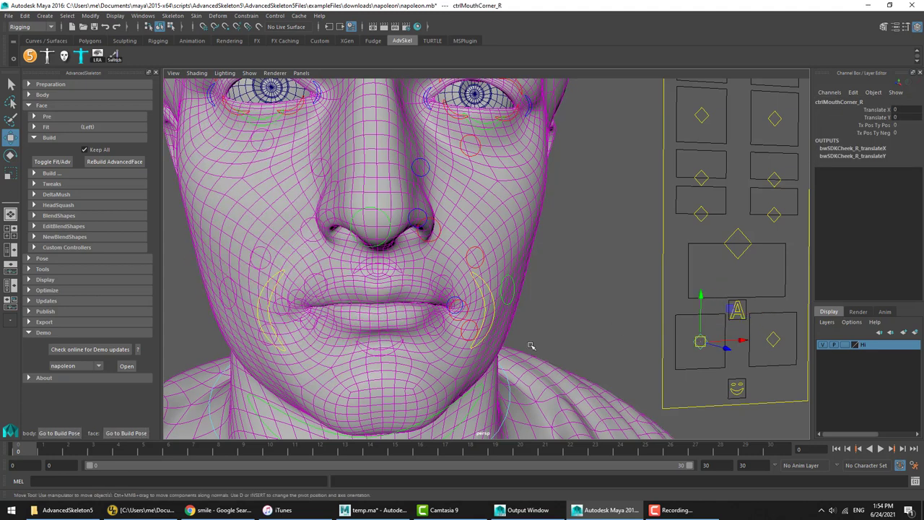
click(608, 271)
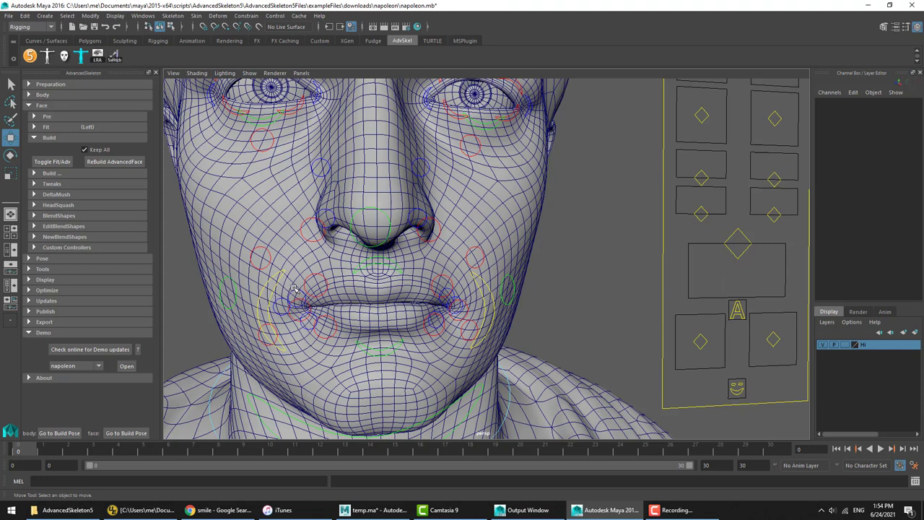
Step: Try moving the upperLipB_R control and the SmileLine_R control once more to compare them, undoing each move
click(294, 289)
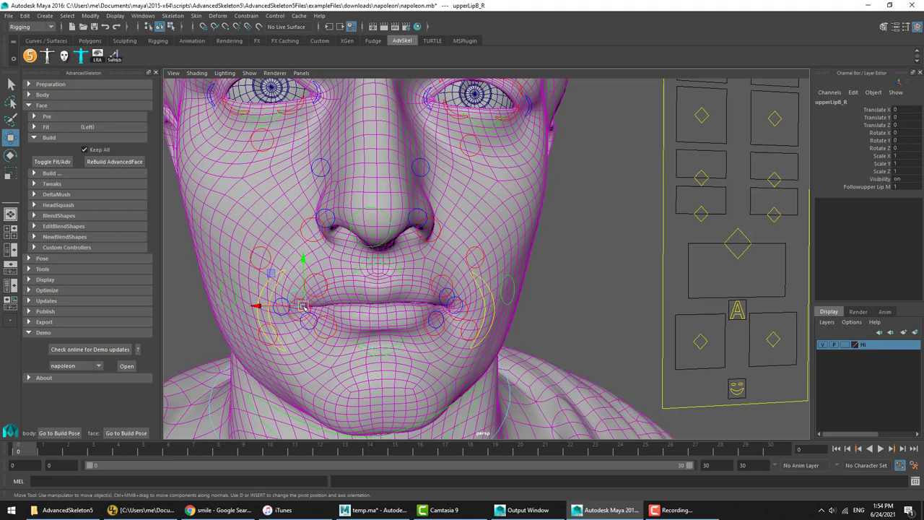
drag(303, 306, 292, 279)
key(ctrl+z)
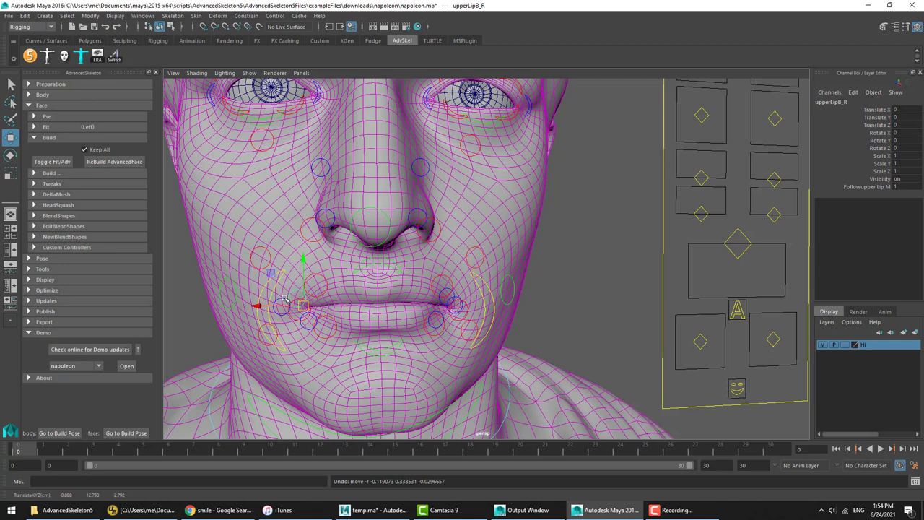
click(286, 299)
middle_drag(286, 299, 286, 299)
key(ctrl+z)
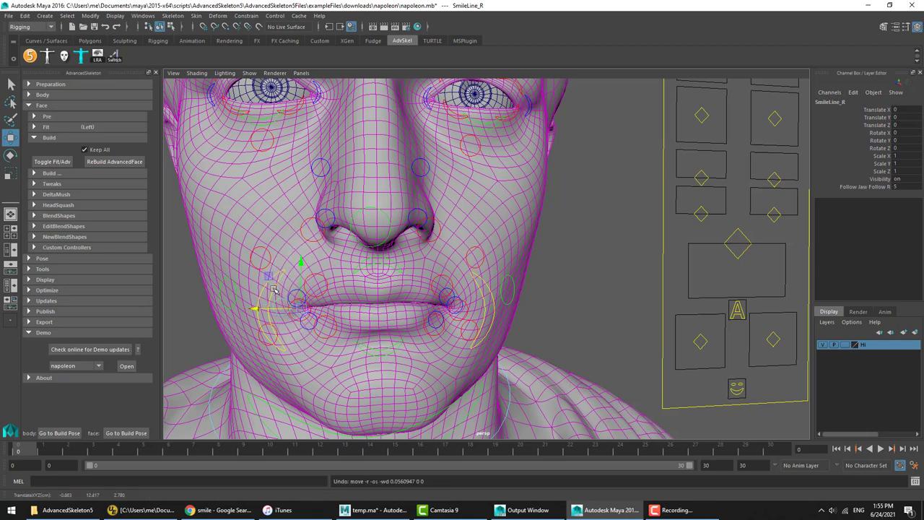
Step: Try moving the control at Napoleon's right mouth corner, undoing the moves
click(556, 293)
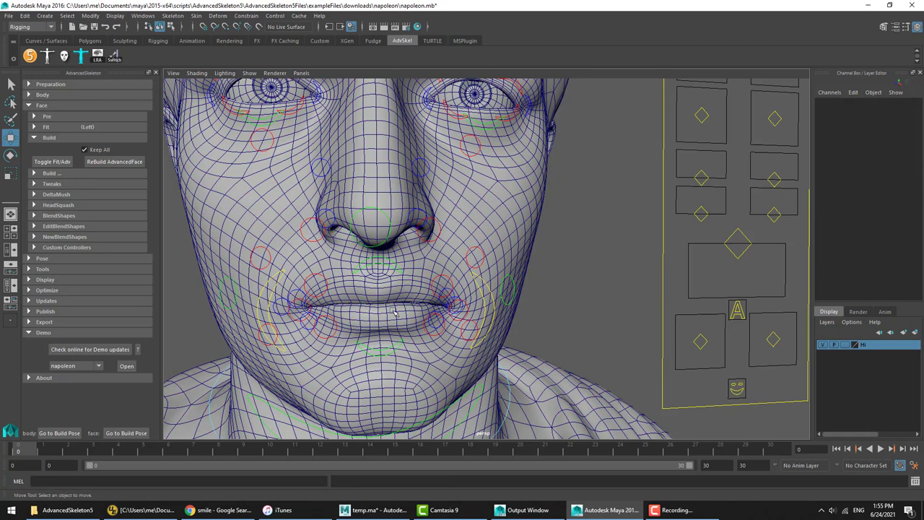
click(289, 302)
middle_drag(289, 302, 315, 297)
mouse_move(315, 298)
mouse_down()
mouse_move(308, 280)
mouse_move(289, 273)
mouse_move(309, 288)
mouse_move(301, 293)
mouse_up()
key(ctrl+z)
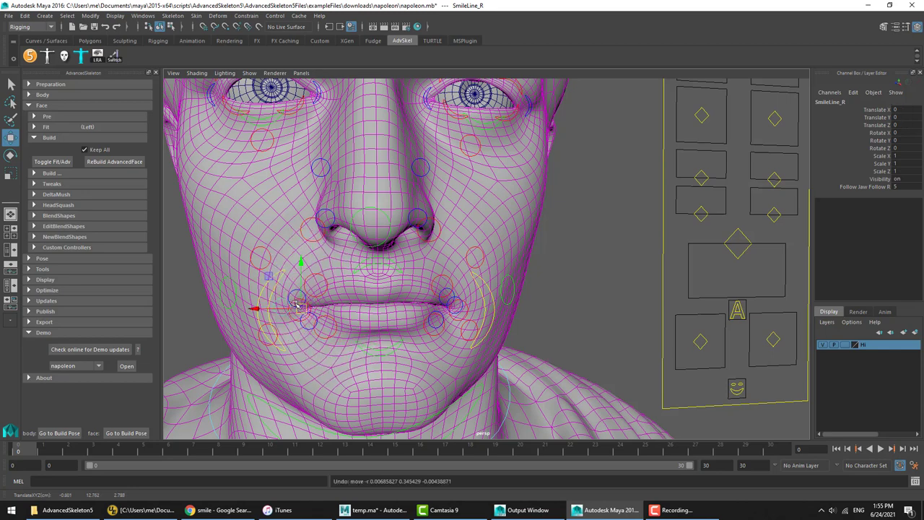
Step: Move Napoleon's SmilePull_R control to about 0.32 in X and 0.9 in Y for a one-sided smile
click(269, 276)
middle_drag(274, 283, 297, 291)
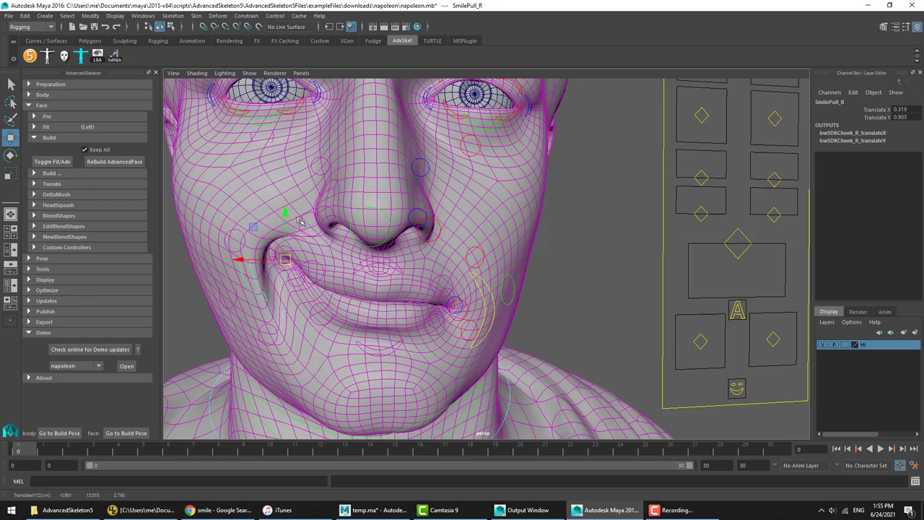
click(626, 306)
scroll(627, 306, down, 3)
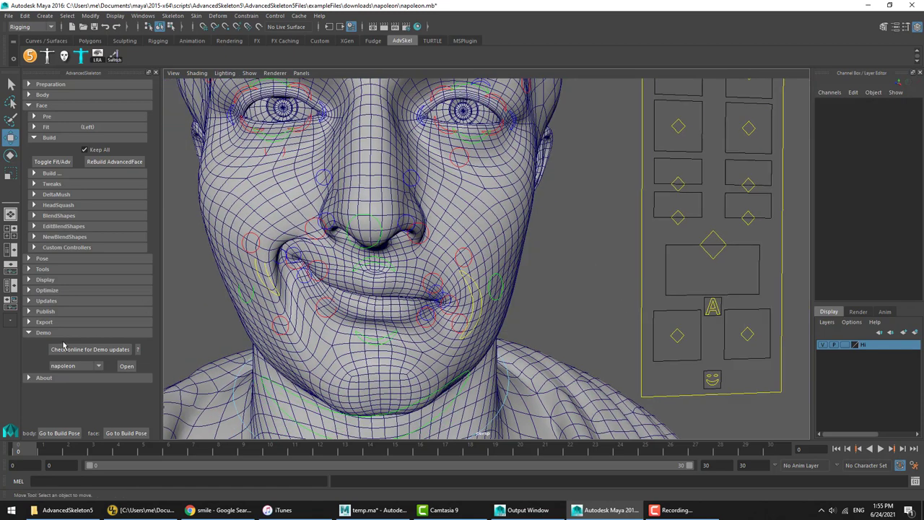
Step: Open the chubby demo rig and toggle its face to the fit placements and back to the advanced rig
click(67, 366)
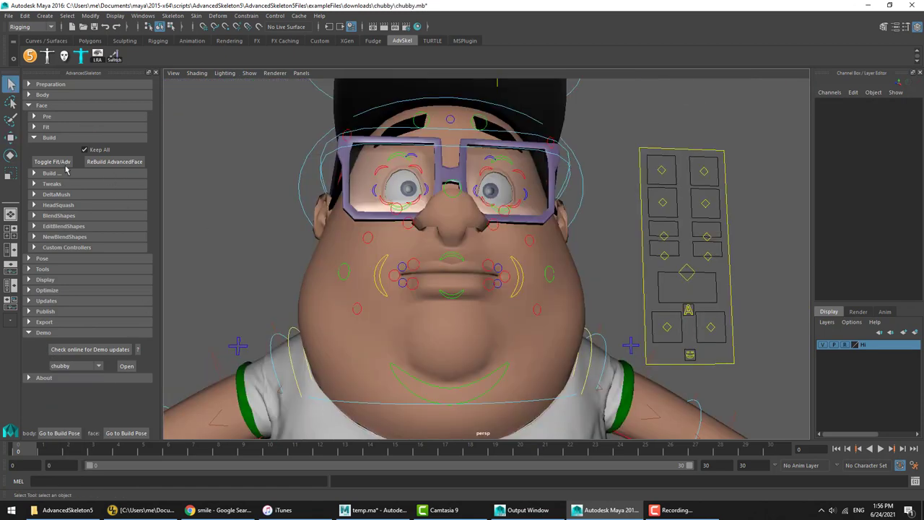
click(64, 165)
mouse_move(429, 291)
alt+mouse_down()
mouse_move(439, 305)
mouse_move(431, 288)
alt+mouse_up()
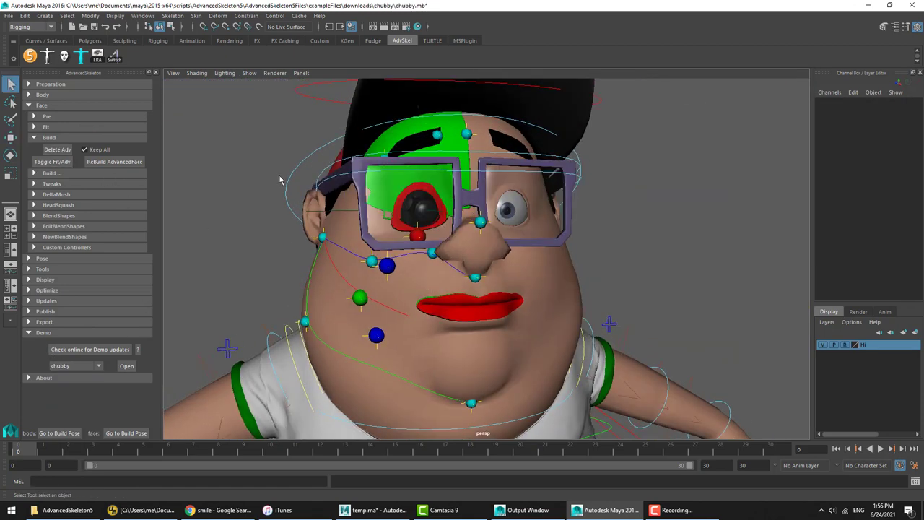
click(50, 166)
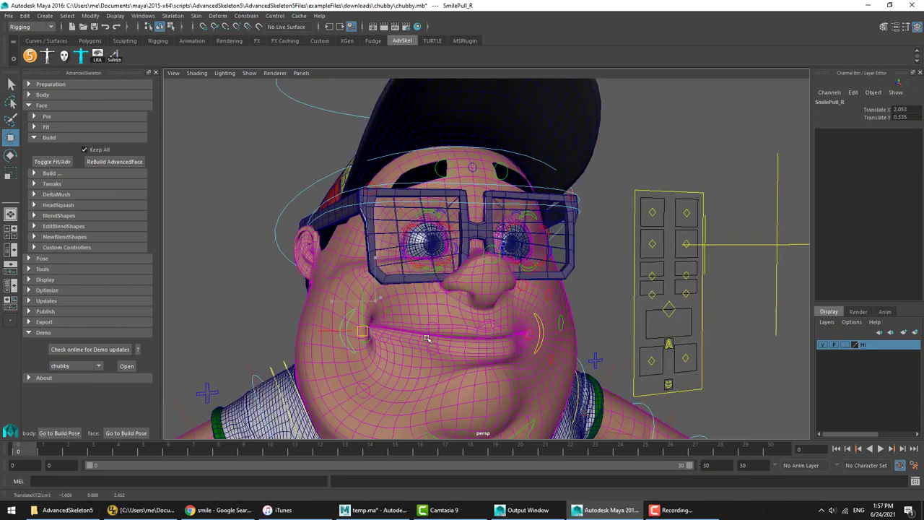
Step: Pose chubby's SmilePull_R control at about 1.2 in X and 1.32 in Y and inspect the mouth corner
drag(378, 330, 378, 301)
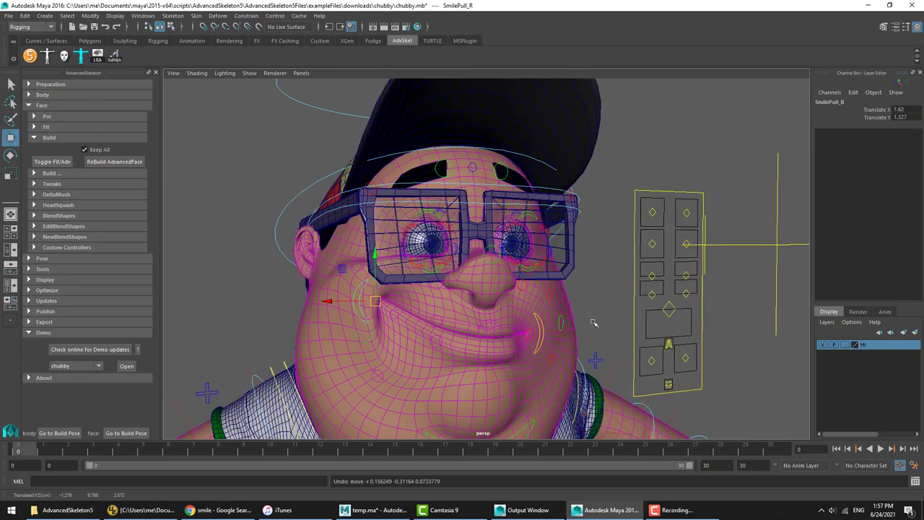
key(ctrl+z)
click(591, 280)
click(416, 360)
middle_drag(515, 396, 487, 358)
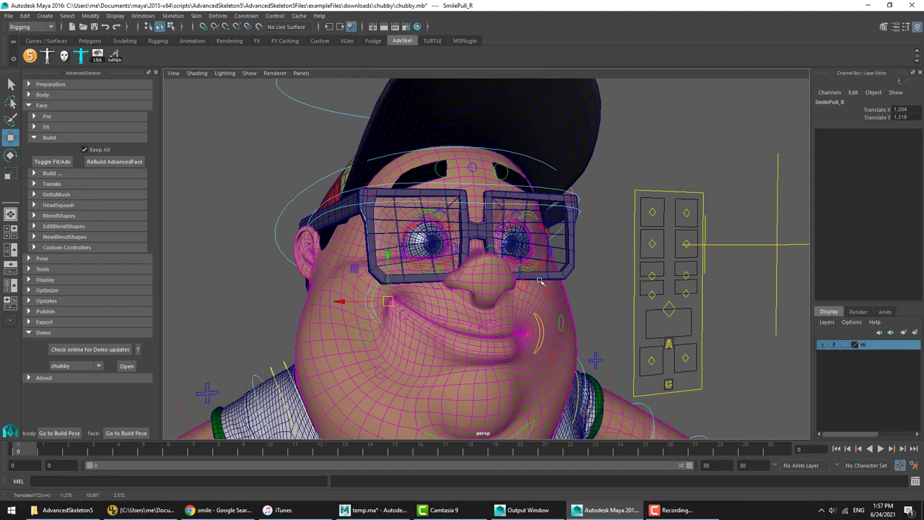
click(597, 232)
alt+drag(404, 289, 369, 293)
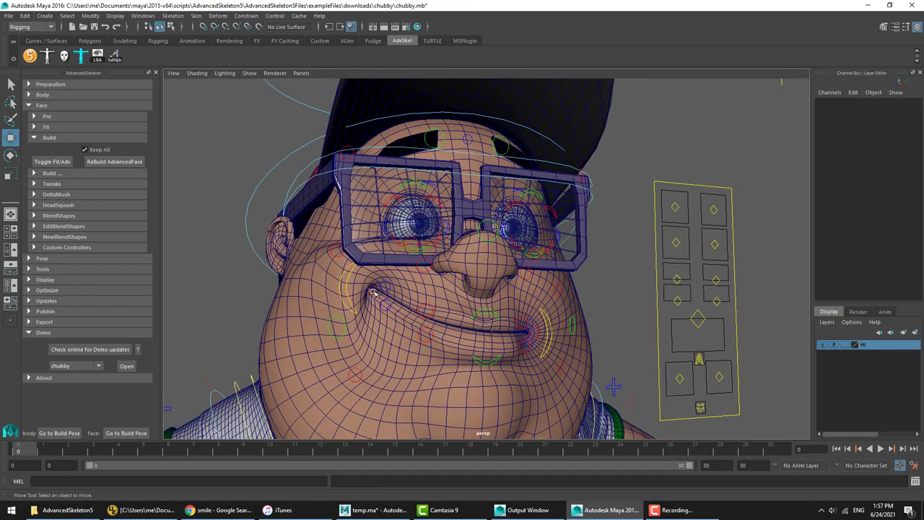
Step: Inspect the Lip_R control at chubby's raised mouth corner and bring the corner back to its neutral position
click(372, 292)
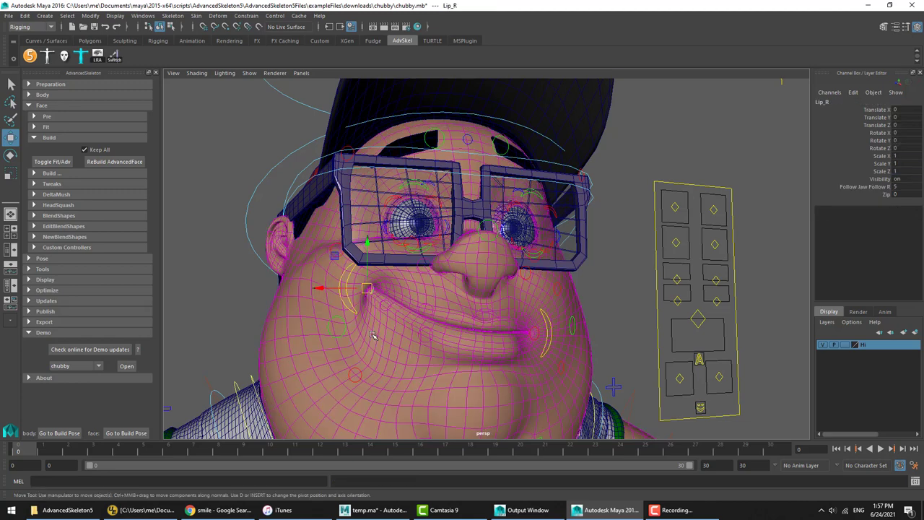
alt+drag(358, 325, 337, 315)
click(338, 314)
click(352, 314)
middle_drag(374, 340, 400, 384)
click(619, 241)
alt+drag(402, 325, 422, 326)
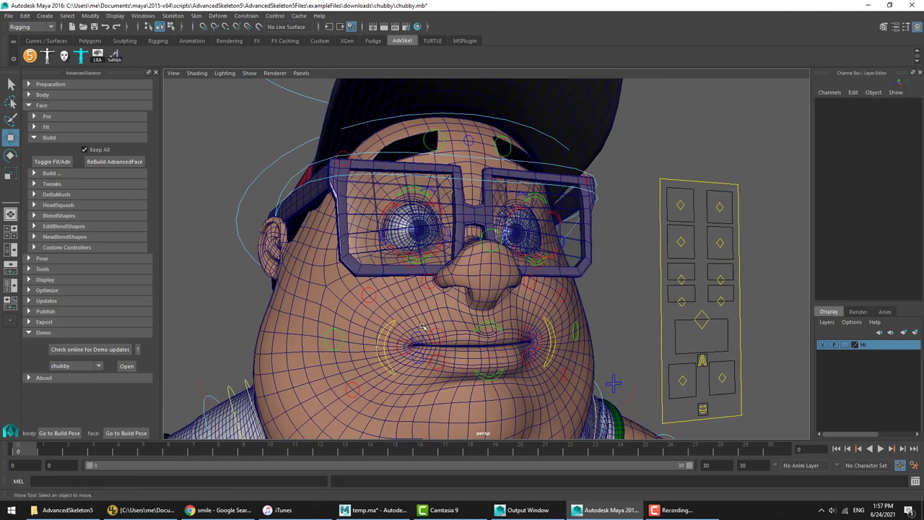
Step: Try pulling chubby's right mouth corner control up and outward, undoing each move
click(405, 350)
middle_drag(402, 353, 359, 323)
key(ctrl+z)
click(385, 338)
key(ctrl+z)
click(625, 302)
alt+right_drag(527, 330, 529, 329)
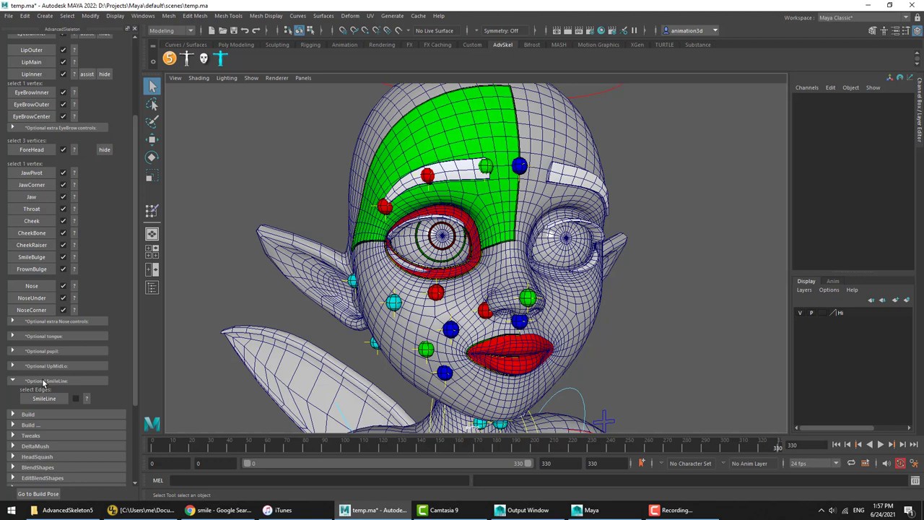
Step: In the fairy scene, collapse the face Fit options in favour of the Build section and save temp.ma
click(43, 381)
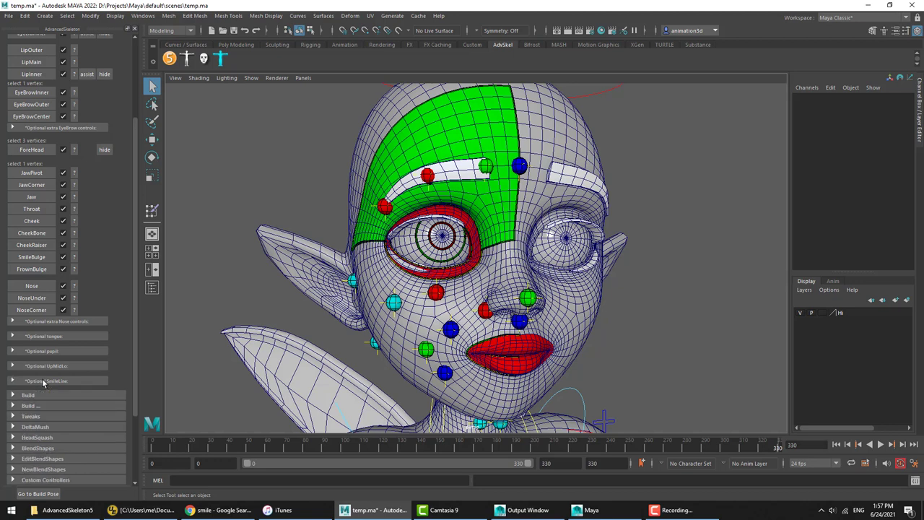
scroll(43, 383, up, 4)
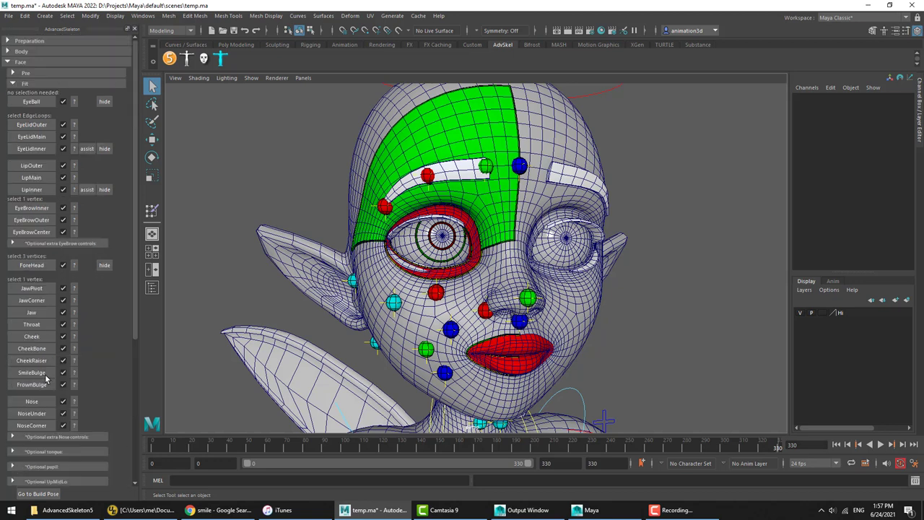
click(24, 84)
click(27, 94)
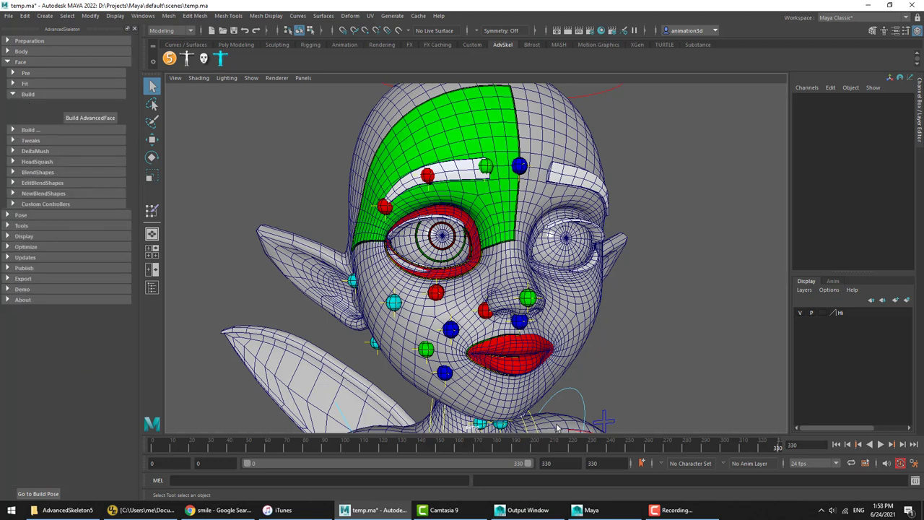
key(ctrl+s)
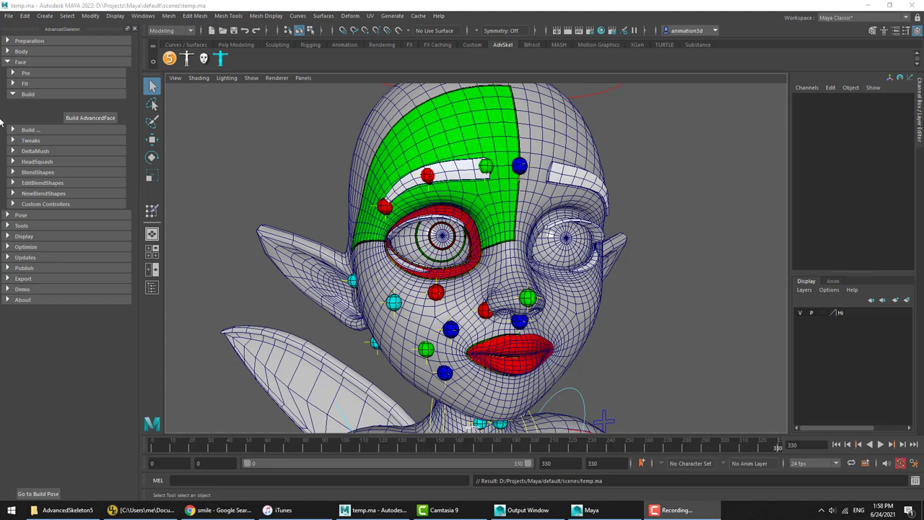
Step: Review the face build options and the Step Builder list, from Prep through the lip, smile and jaw steps
click(43, 94)
click(24, 96)
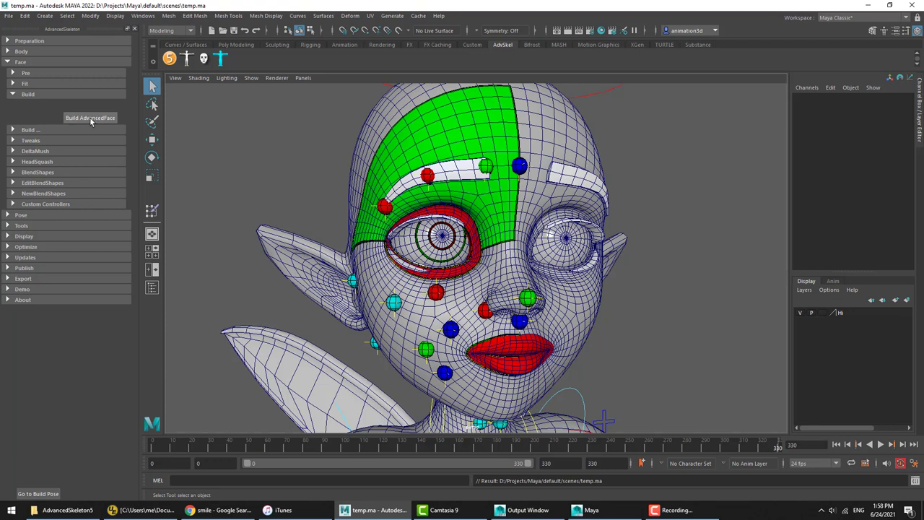
click(41, 94)
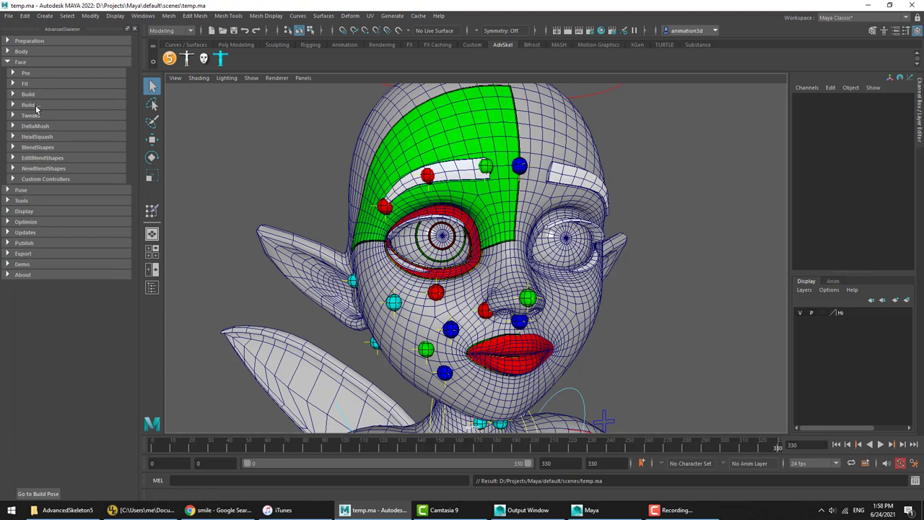
click(29, 106)
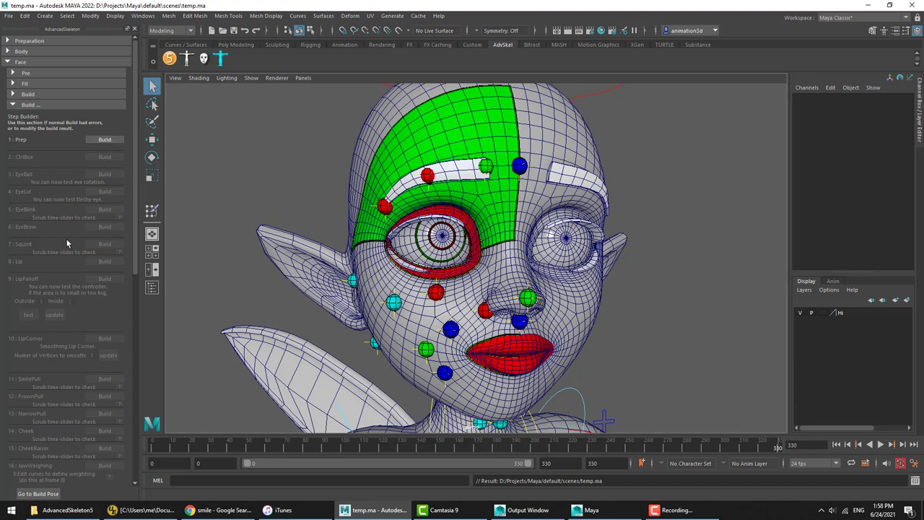
scroll(57, 252, down, 3)
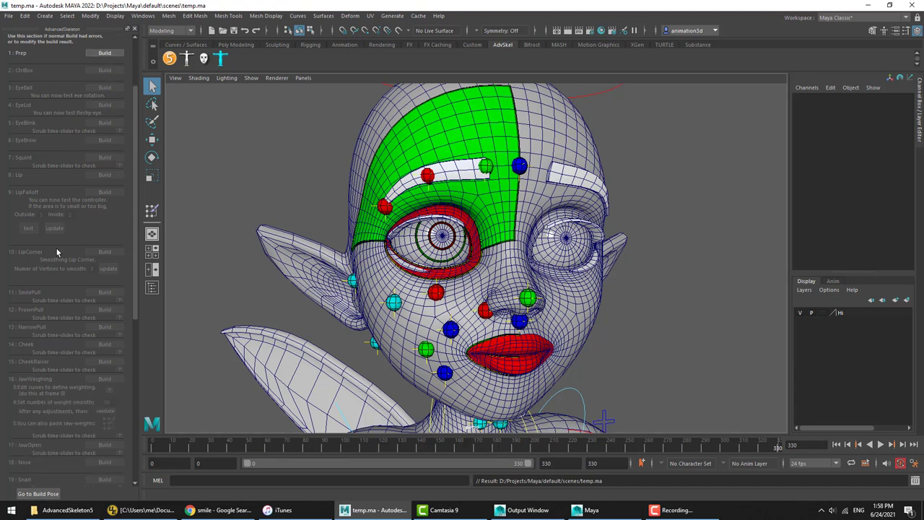
scroll(56, 248, up, 2)
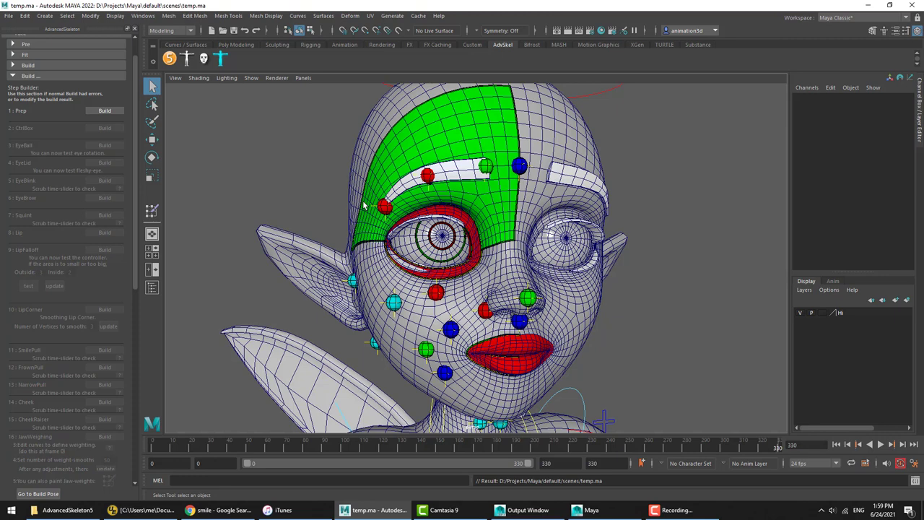
click(32, 76)
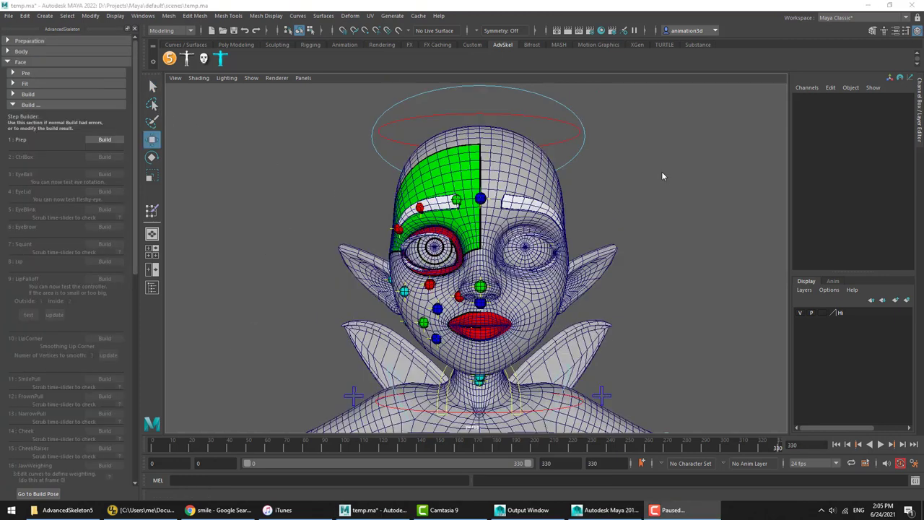
Step: Try moving the fairy's FKHead_M control to check the head against the face fit placements, undoing the move
alt+drag(639, 242, 642, 239)
alt+middle_drag(642, 240, 635, 243)
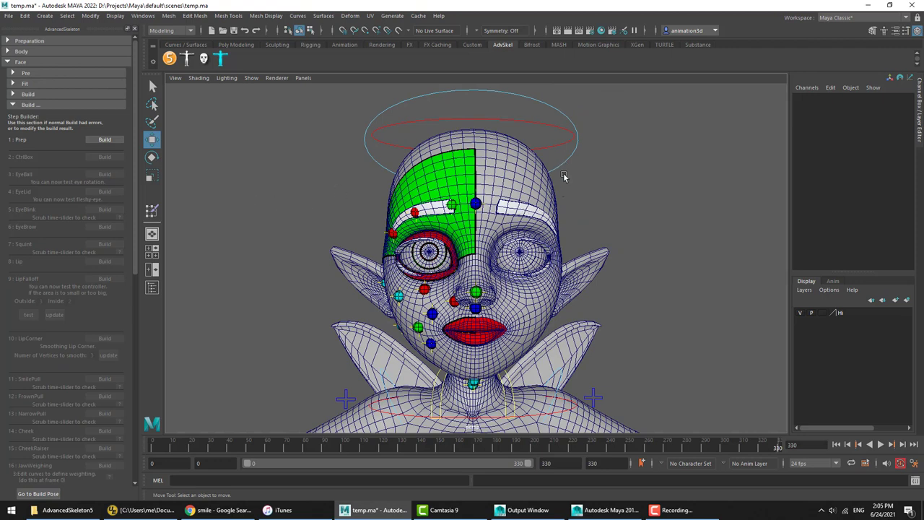
drag(556, 159, 586, 198)
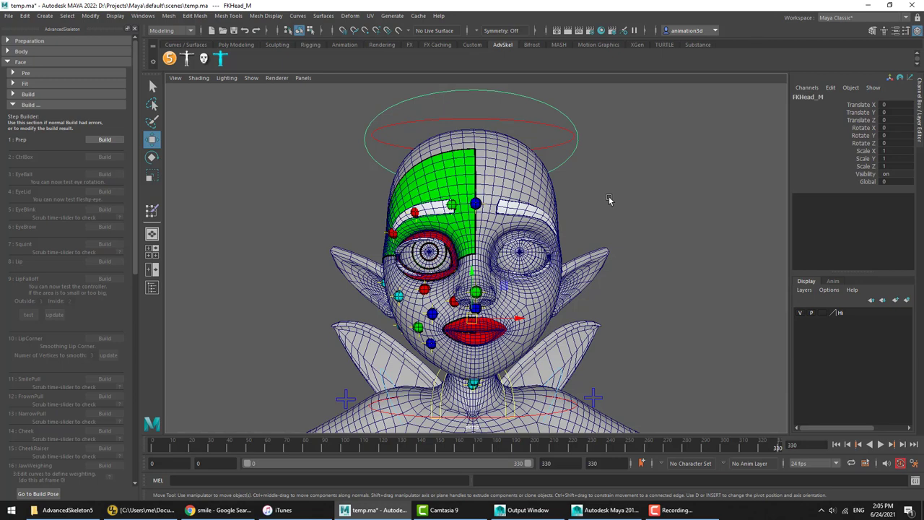
click(632, 222)
alt+drag(631, 222, 572, 330)
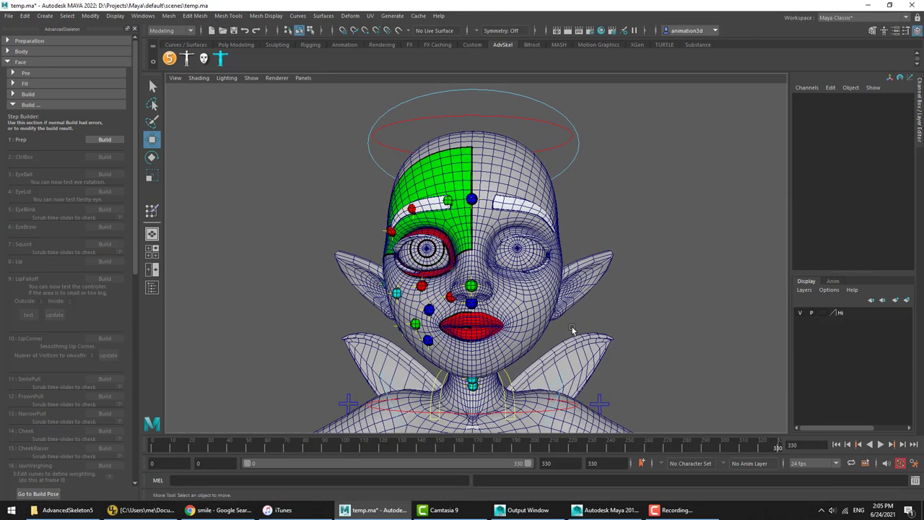
click(581, 184)
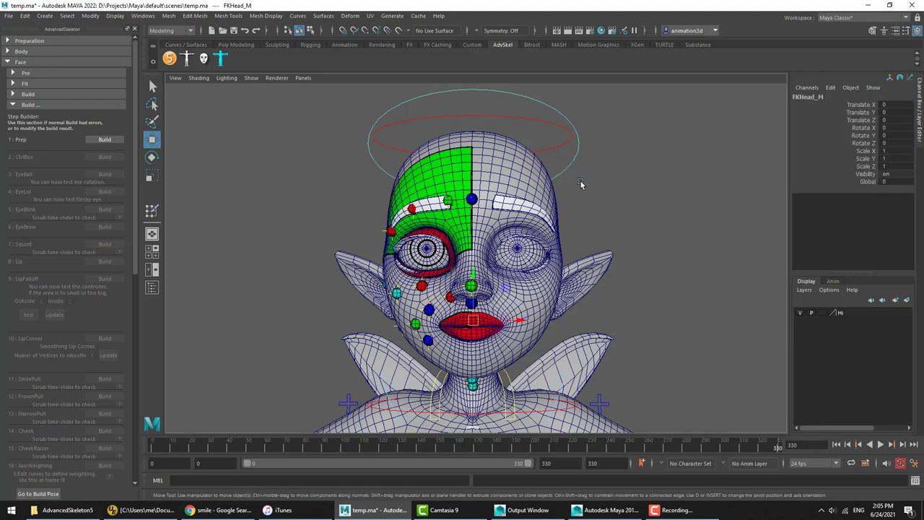
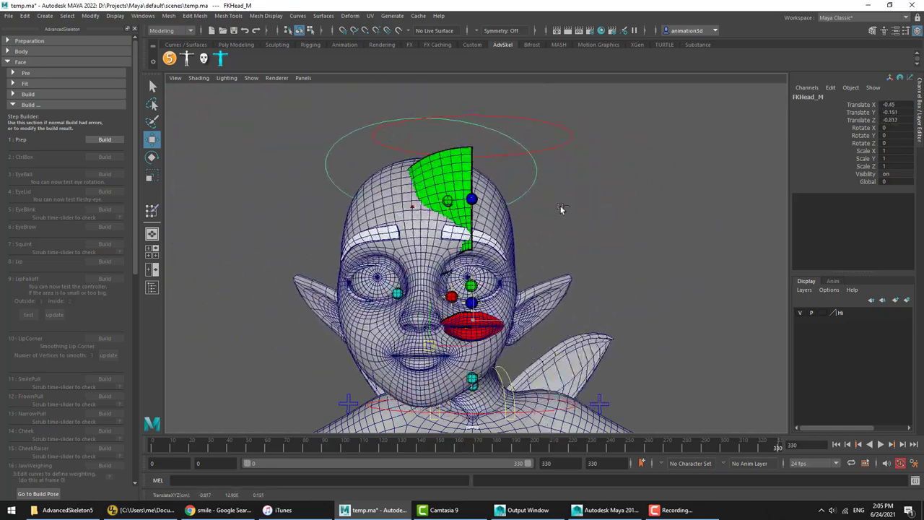
key(ctrl+z)
click(658, 250)
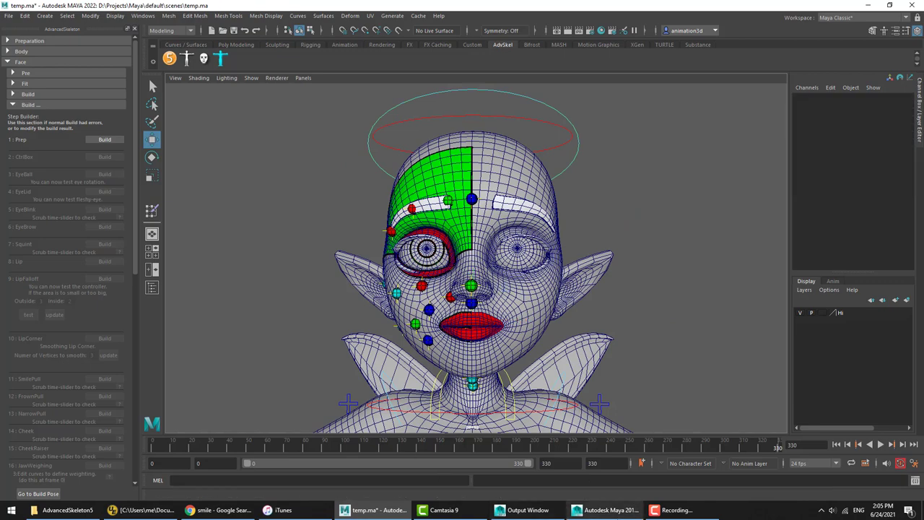
Step: In the Maya 2016 chubby scene, move FKHead_M to about 0.189, -0.023, -0.602 and inspect the neck and jaw deformation
click(610, 510)
alt+drag(610, 309, 604, 289)
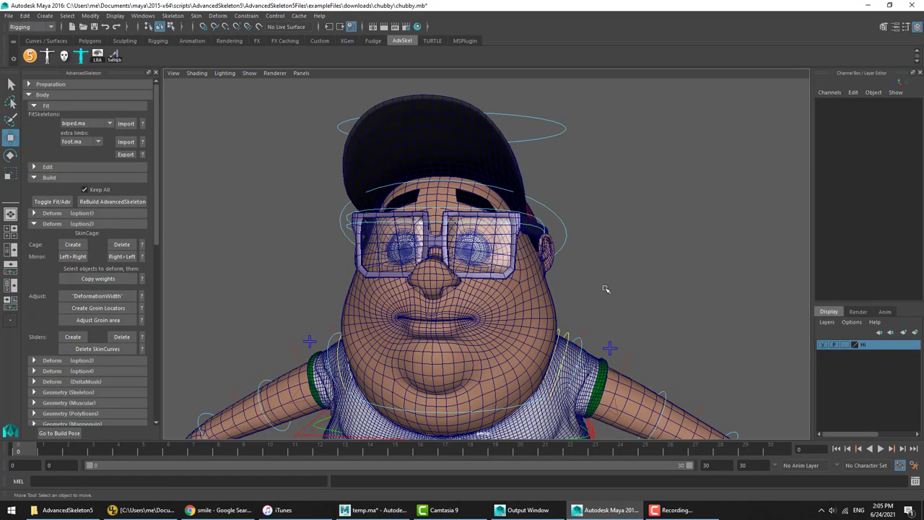
alt+middle_drag(604, 289, 610, 279)
alt+drag(599, 250, 577, 120)
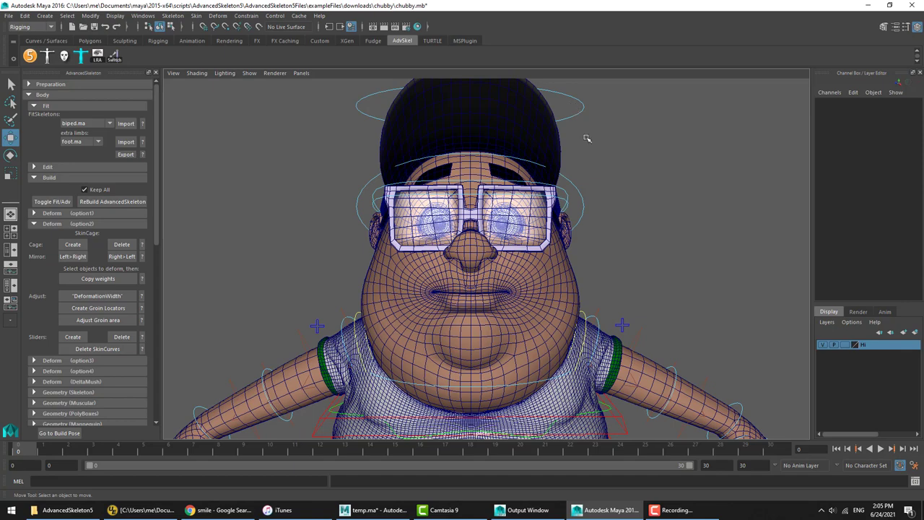
click(580, 195)
middle_drag(645, 214, 617, 204)
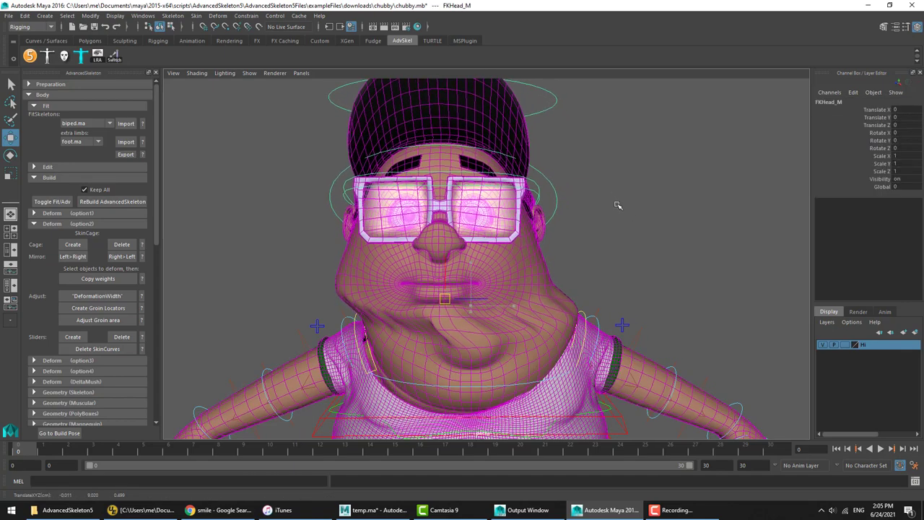
alt+drag(535, 249, 602, 222)
alt+drag(526, 311, 623, 198)
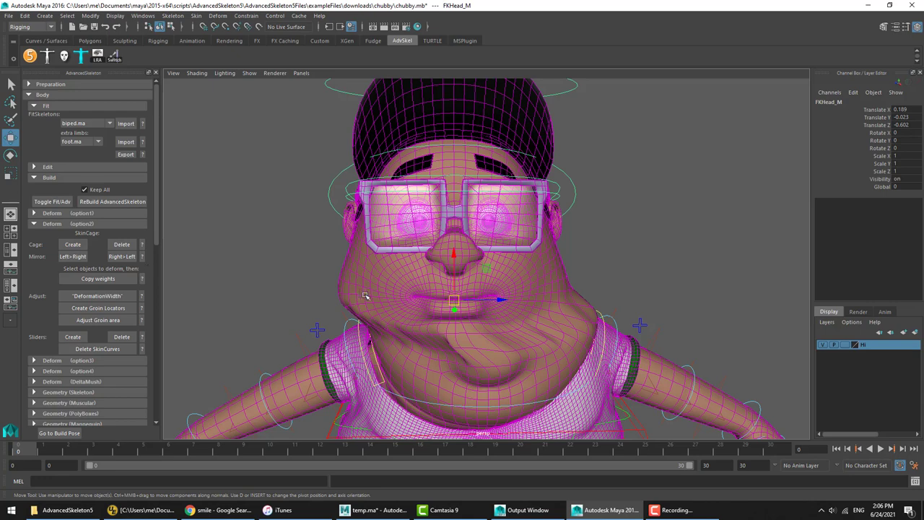
alt+drag(365, 296, 417, 278)
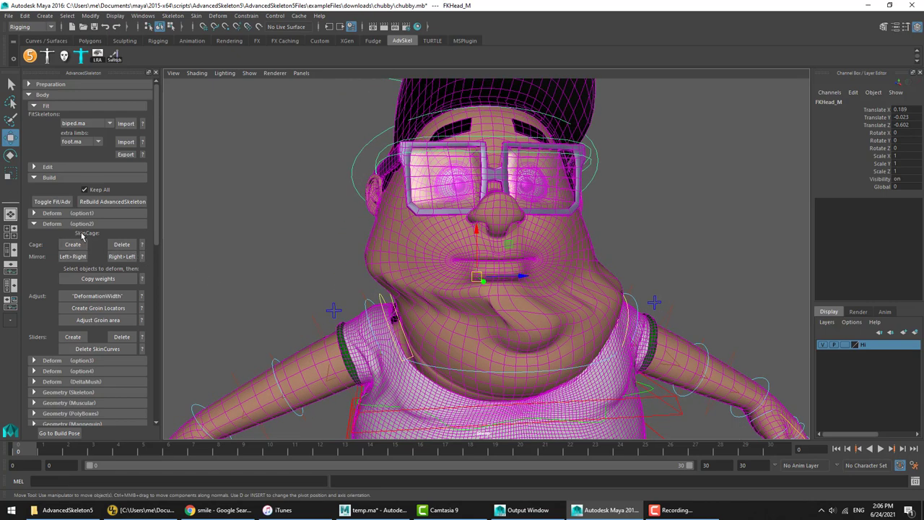
click(639, 157)
scroll(586, 152, up, 3)
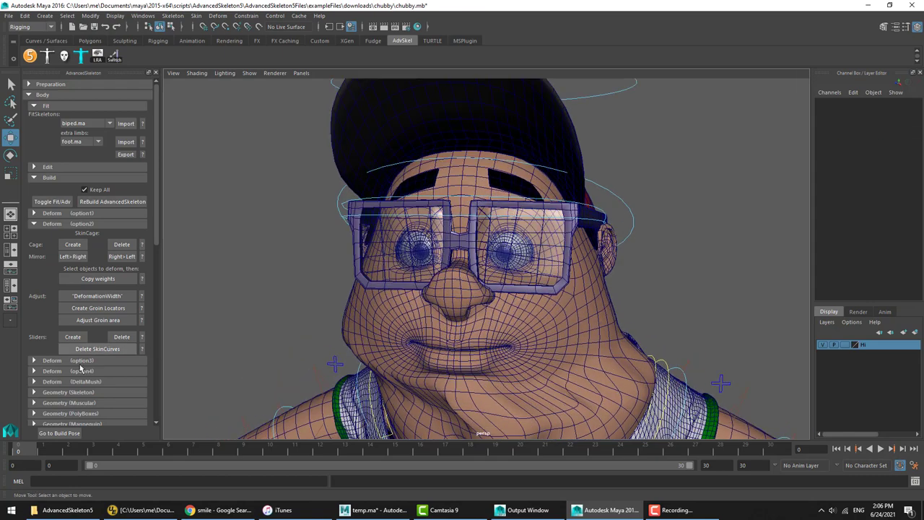
Step: Return the chubby rig to its build pose and select the body skin mesh to view the neutral face
click(59, 435)
alt+drag(643, 272, 668, 238)
alt+middle_drag(668, 238, 618, 222)
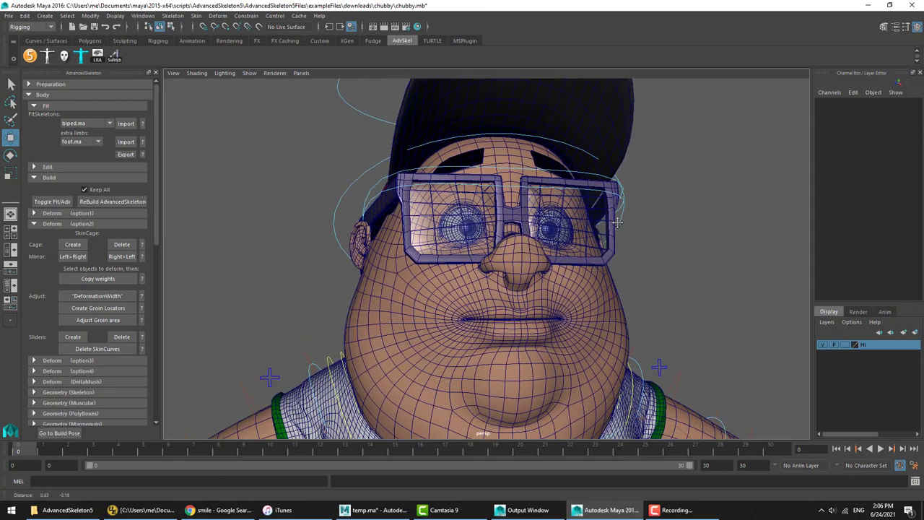
click(537, 287)
Step: Undo the chubby rig's build-pose reset and inspect the skin around the jaw and neck with the head displaced
key(z)
key(z)
key(z)
key(z)
key(z)
key(z)
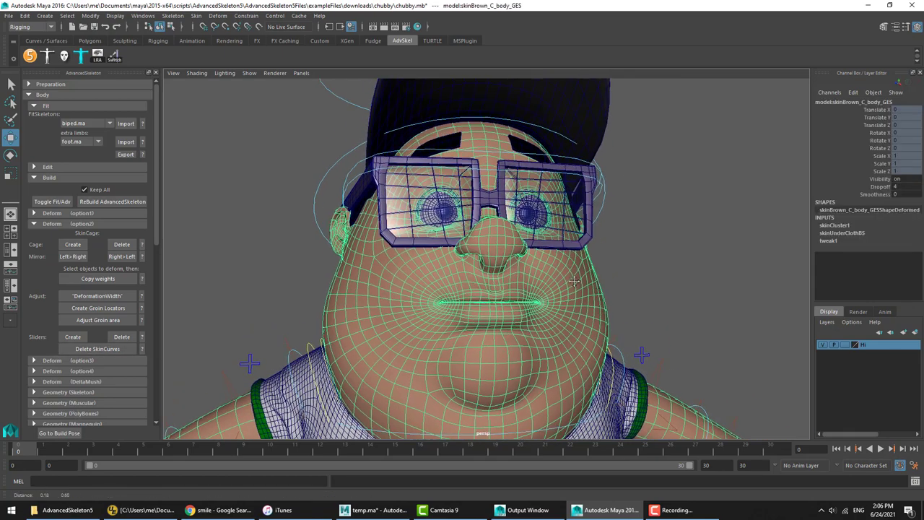
click(536, 272)
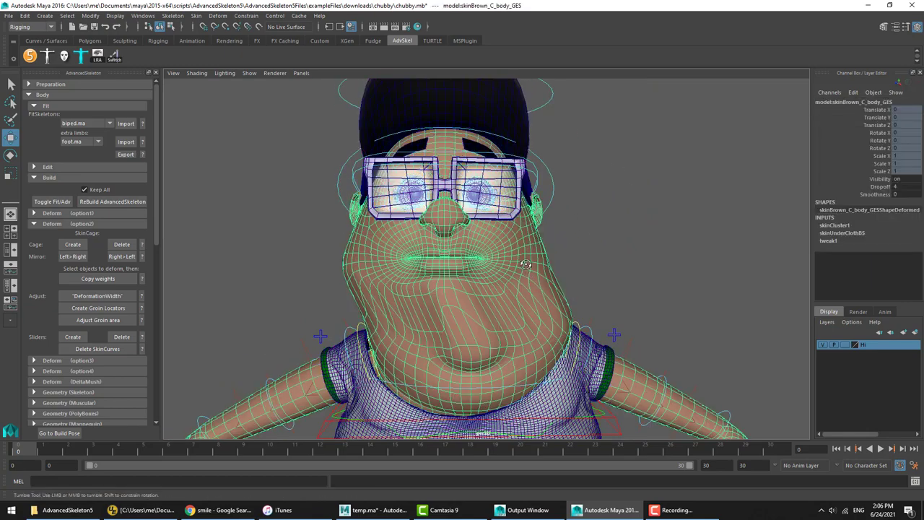
alt+drag(536, 272, 559, 270)
alt+right_drag(559, 271, 573, 270)
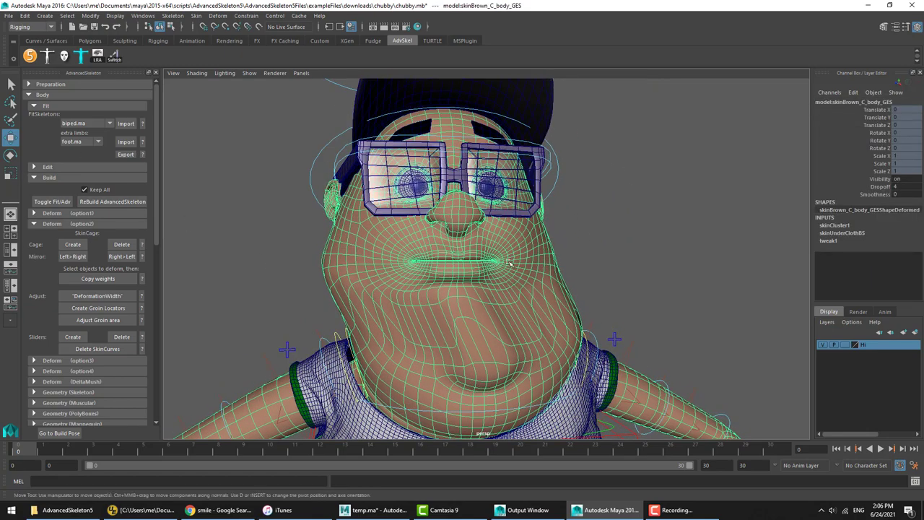
alt+middle_drag(508, 262, 512, 286)
alt+drag(493, 232, 456, 228)
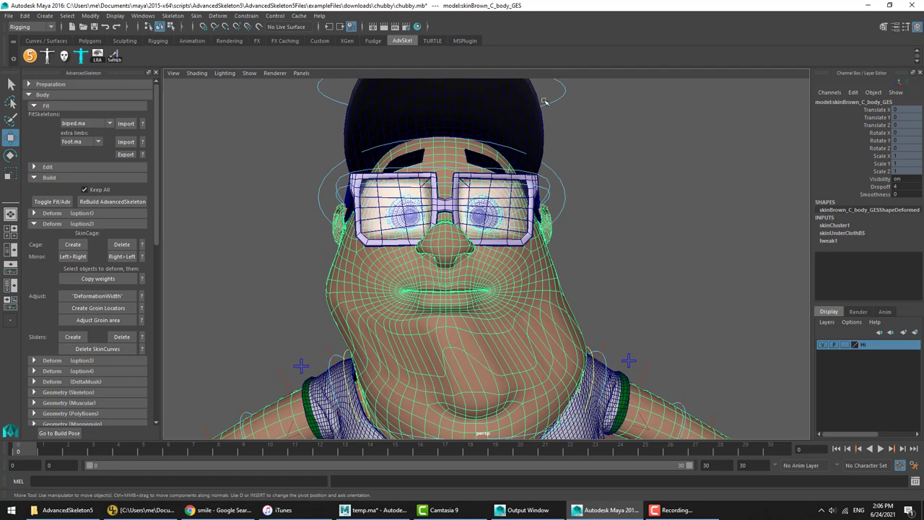
Step: Try moving chubby's FKHead_M control sideways to about 0.659, 0.099, 0.727, and undo the move
key(ctrl+z)
key(ctrl+z)
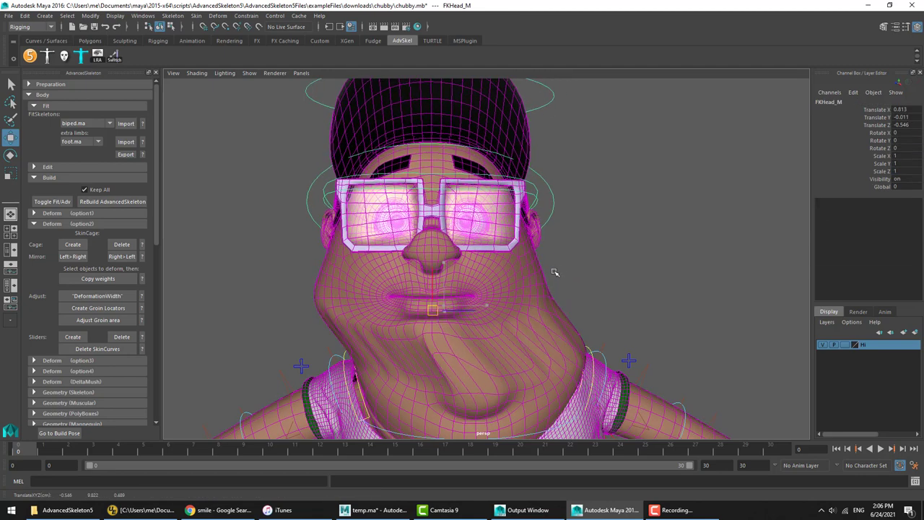
middle_drag(555, 272, 684, 291)
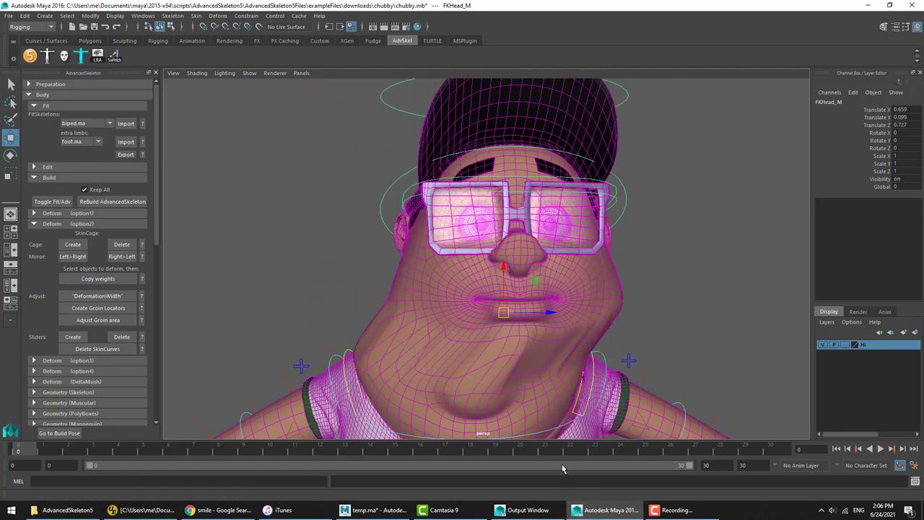
key(ctrl+z)
Step: Switch to temp.ma in Maya 2022 and try moving the fairy's FKHead_M control, undoing the move
click(374, 509)
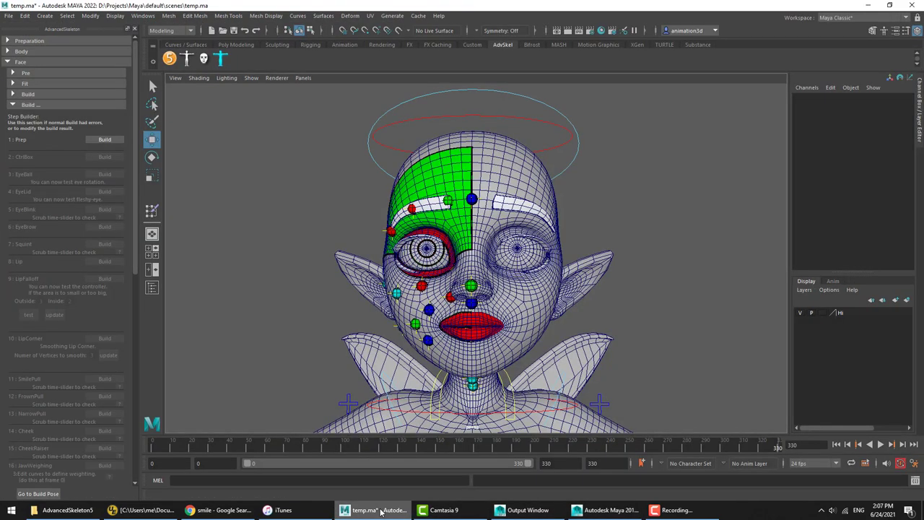
click(573, 162)
mouse_move(607, 190)
middle_down()
mouse_move(628, 177)
mouse_move(543, 167)
mouse_move(631, 186)
mouse_move(608, 195)
middle_up()
key(ctrl+z)
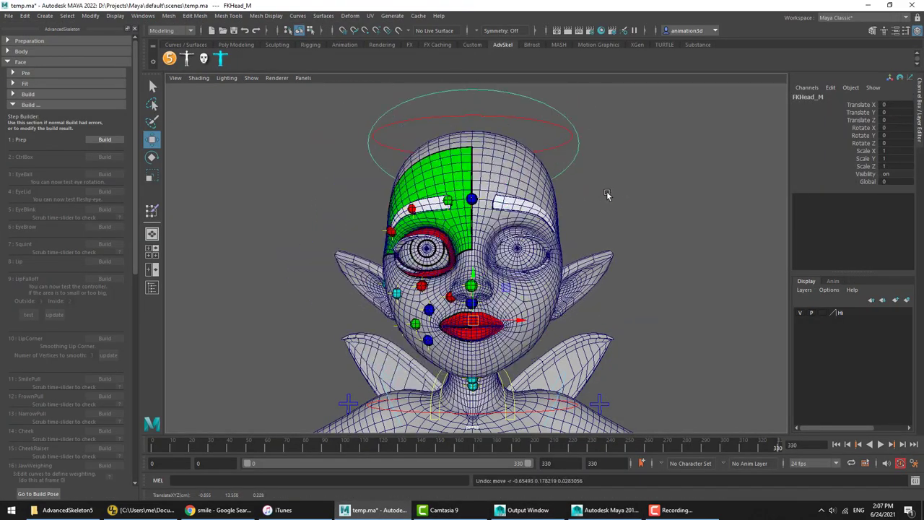
click(609, 196)
Step: Build the Prep step of the fairy's face and view the placements on both sides
alt+right_drag(493, 264, 532, 262)
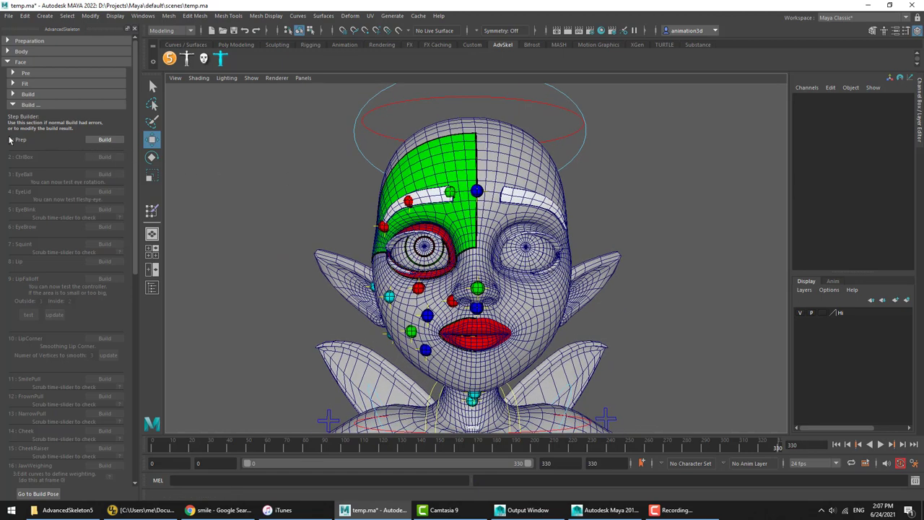
alt+right_drag(527, 255, 561, 261)
alt+drag(561, 262, 568, 262)
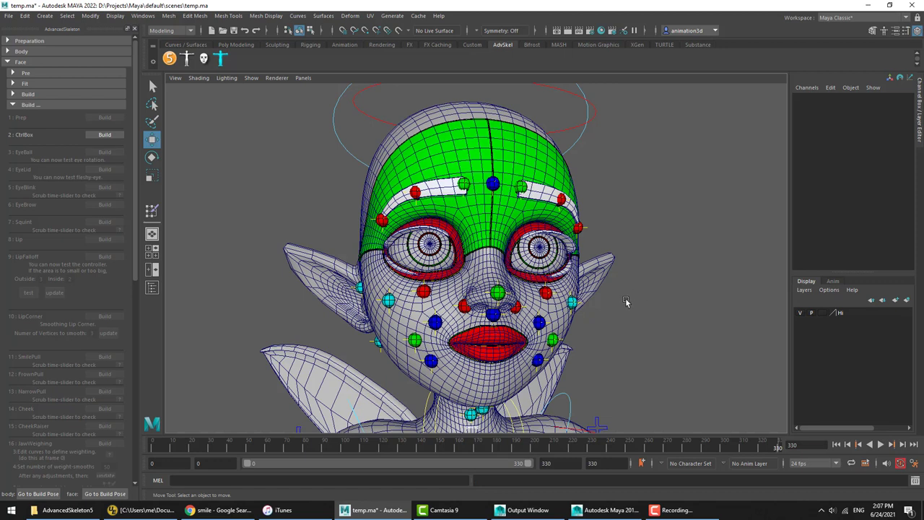
Step: In the Outliner, collapse Group and unhide FaceBuildInProgressHidden inside the FaceBuildInProgress group
key(shift+o)
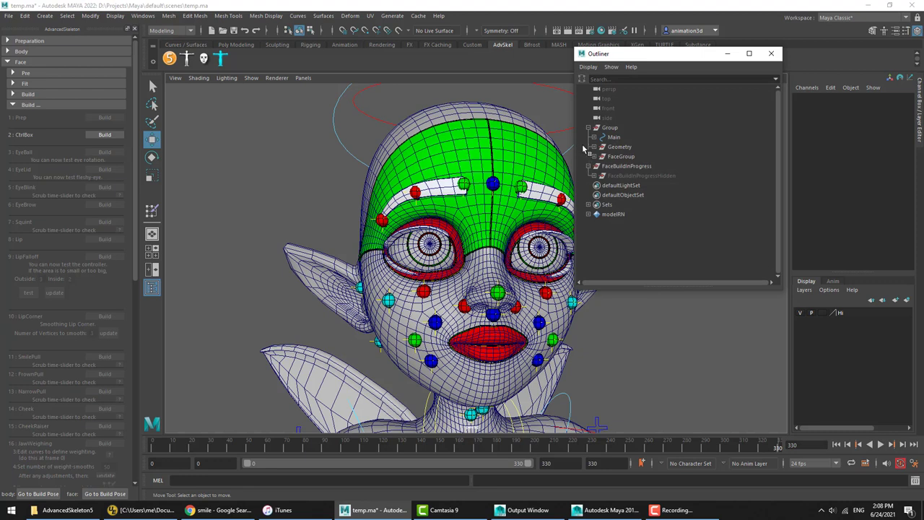
click(588, 128)
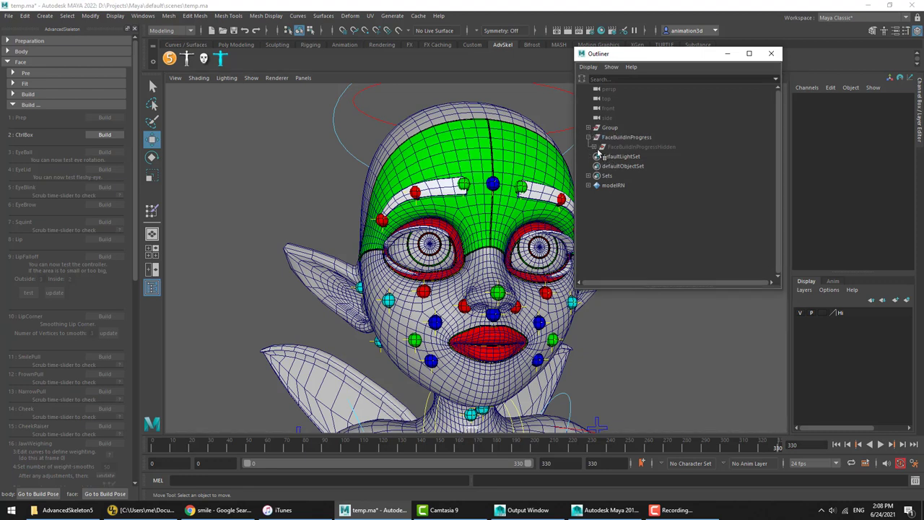
click(588, 137)
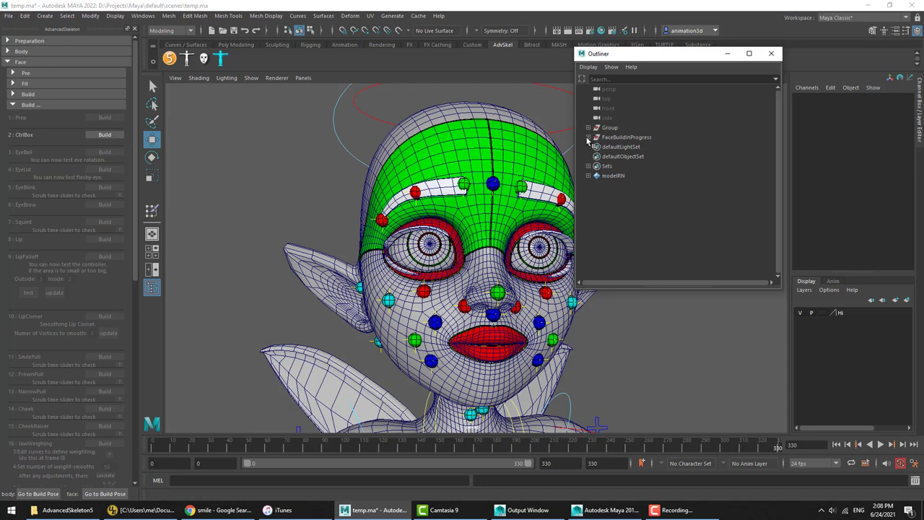
click(610, 138)
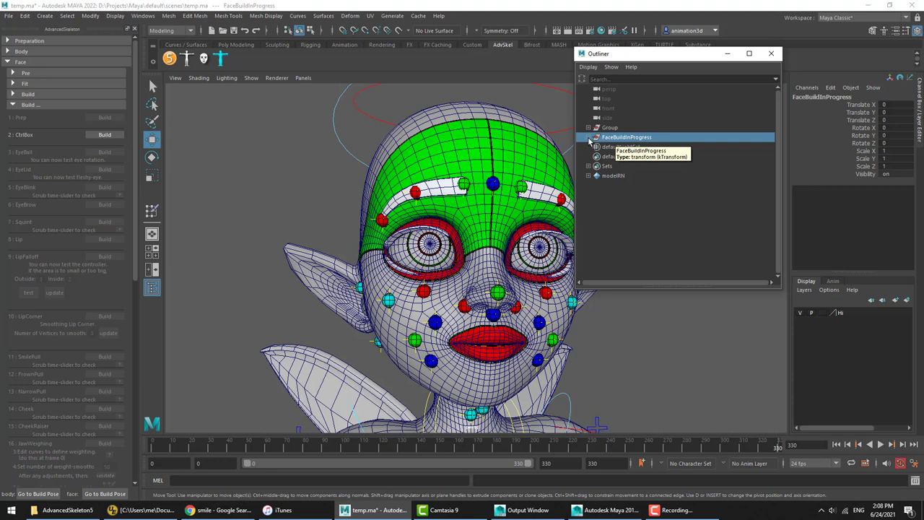
click(590, 138)
click(638, 147)
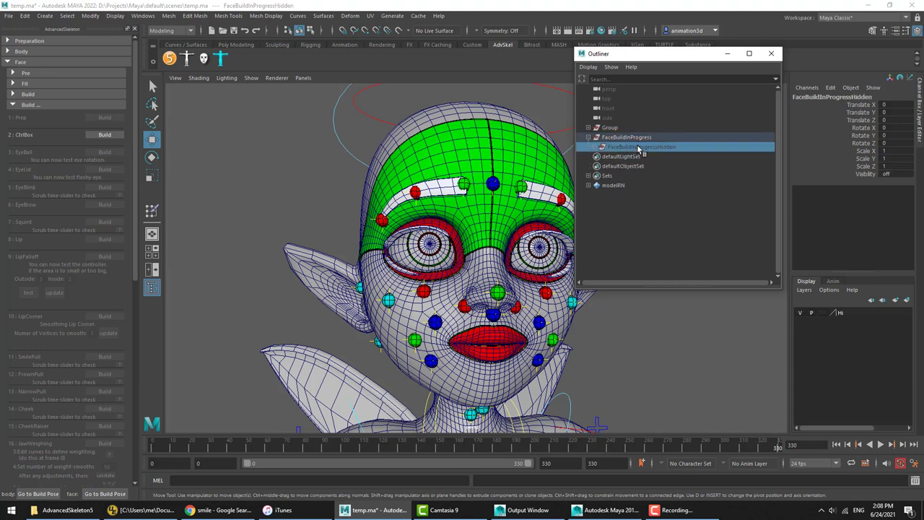
key(shift+h)
Step: Select the red FaceControlOrient cylinder and examine how it wraps the fairy's head from the front, below and above
click(493, 100)
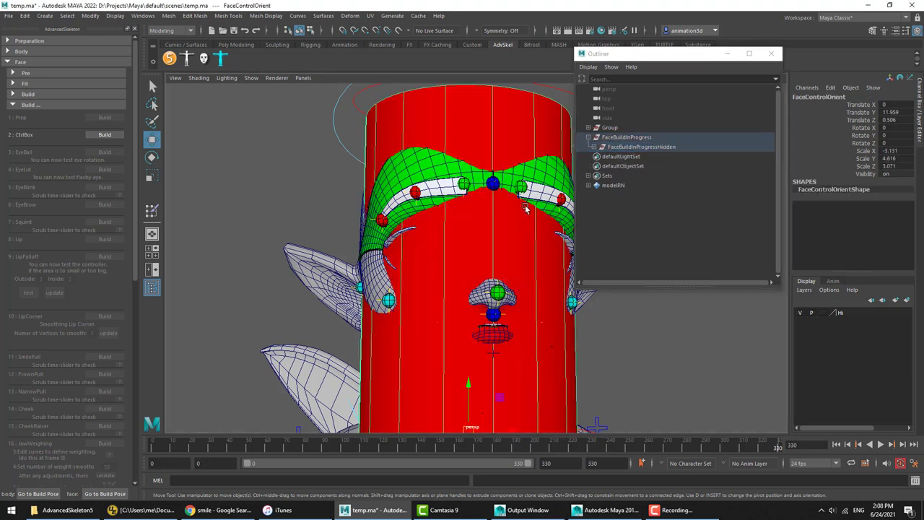
alt+drag(474, 219, 491, 231)
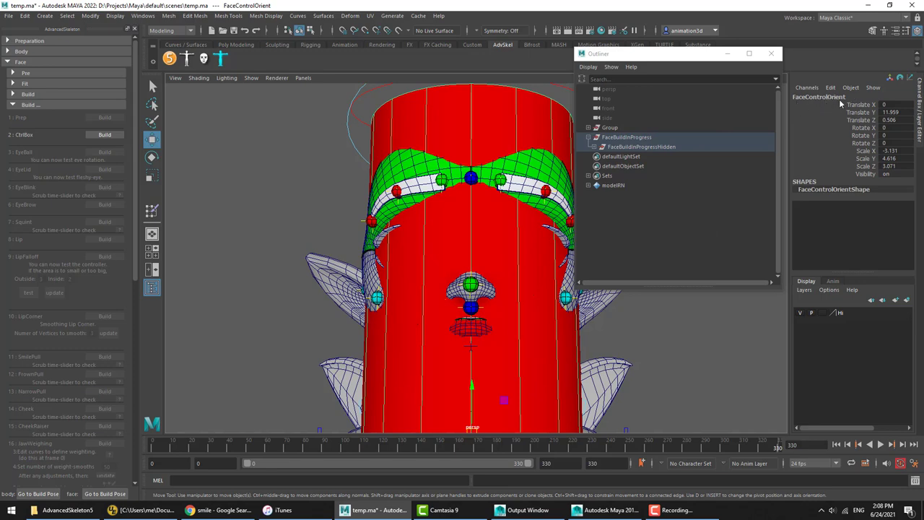
alt+drag(532, 237, 526, 214)
alt+drag(459, 244, 442, 216)
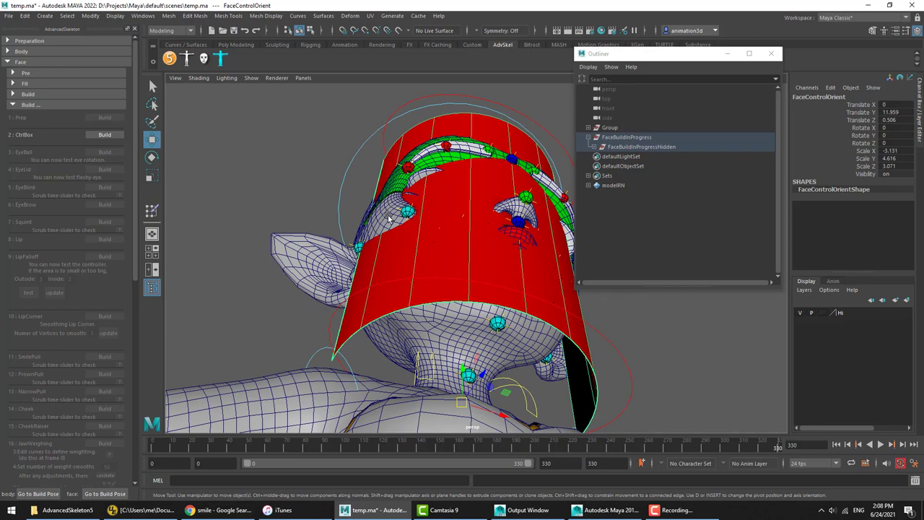
alt+drag(480, 182, 431, 258)
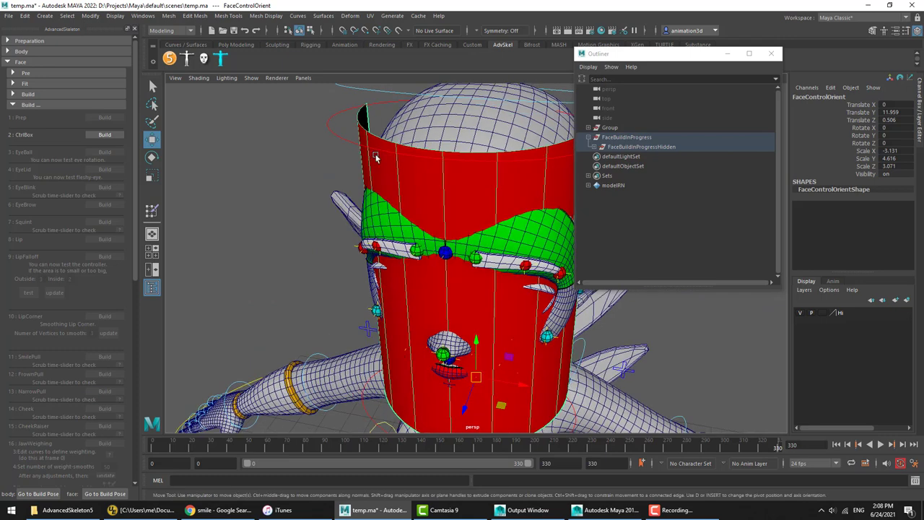
alt+drag(372, 163, 421, 166)
right_drag(407, 169, 376, 168)
alt+drag(509, 238, 484, 232)
Step: Hide the FaceBuildInProgress group and close the Outliner
click(640, 138)
key(ctrl+h)
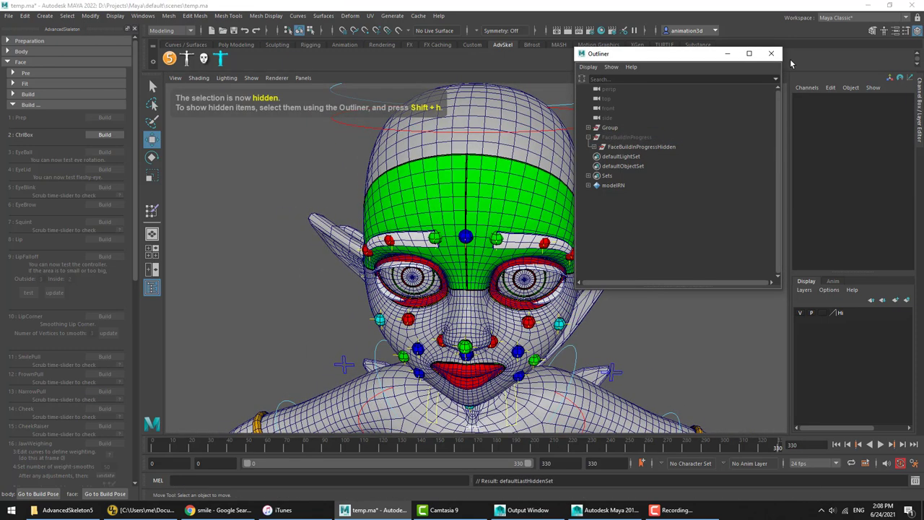
click(771, 54)
Step: Build the CtrlBox step of the fairy's face and bring the new control box into view
alt+drag(384, 192, 320, 185)
click(101, 135)
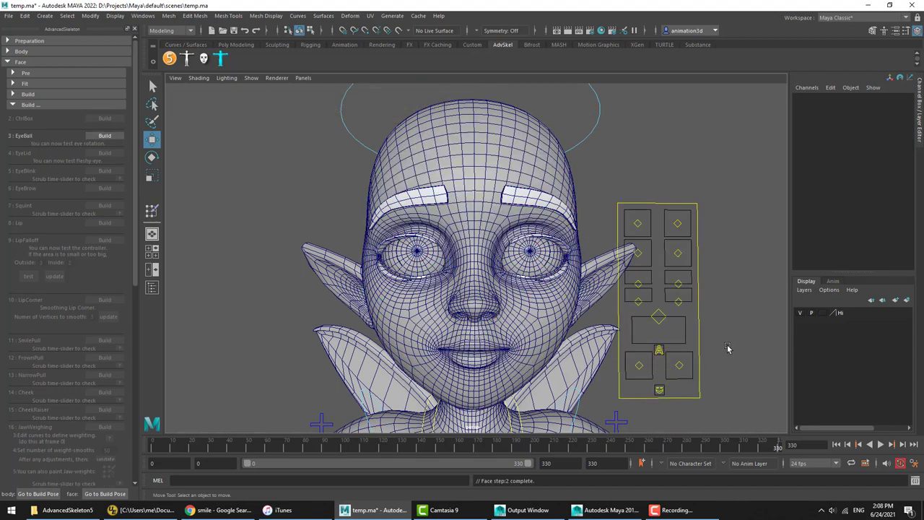
alt+middle_drag(678, 339, 618, 303)
alt+drag(618, 304, 651, 325)
alt+middle_drag(651, 325, 640, 296)
Step: Try moving the ctrlBox beside the fairy's face, undo the move, and deselect it with the Scale tool active
drag(620, 321, 608, 349)
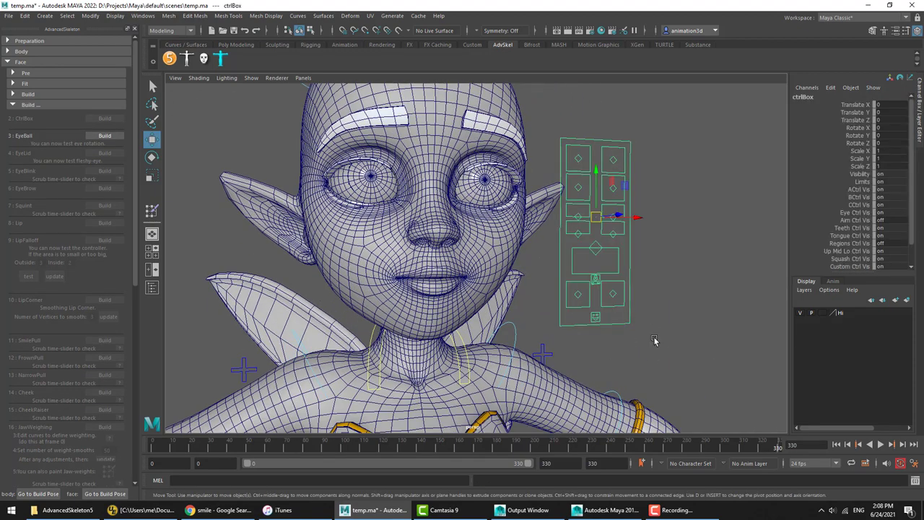
middle_drag(655, 341, 678, 324)
key(ctrl+z)
key(r)
click(678, 324)
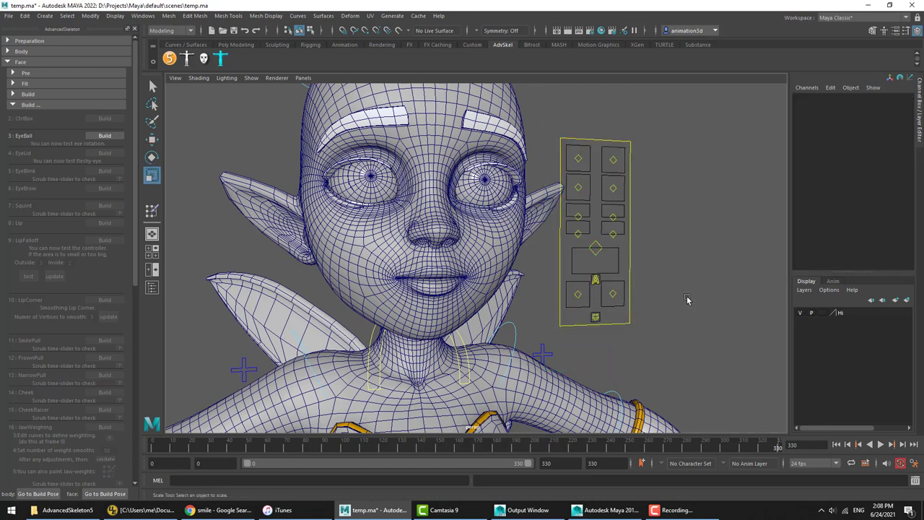
Step: Build the EyeBall step and frame the fairy's eyes together with the control box
alt+drag(613, 260, 597, 263)
click(107, 137)
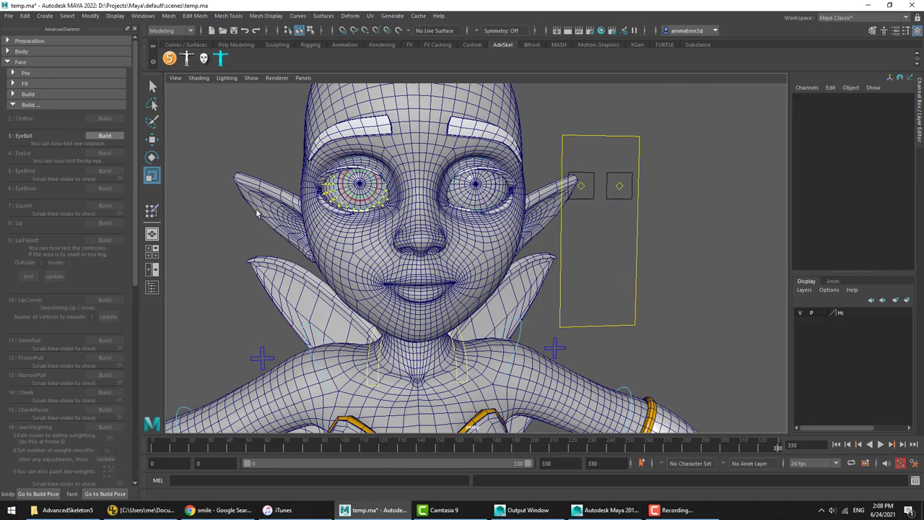
alt+middle_drag(430, 216, 449, 222)
alt+right_drag(449, 222, 576, 197)
mouse_move(618, 195)
alt+mouse_down()
mouse_move(656, 172)
mouse_move(635, 194)
alt+mouse_up()
Step: Try moving the two eye controls in the control box and changing their Pupil value, undoing both tests
key(w)
drag(684, 166, 682, 189)
key(ctrl+z)
click(867, 128)
middle_drag(616, 247, 635, 241)
key(ctrl+z)
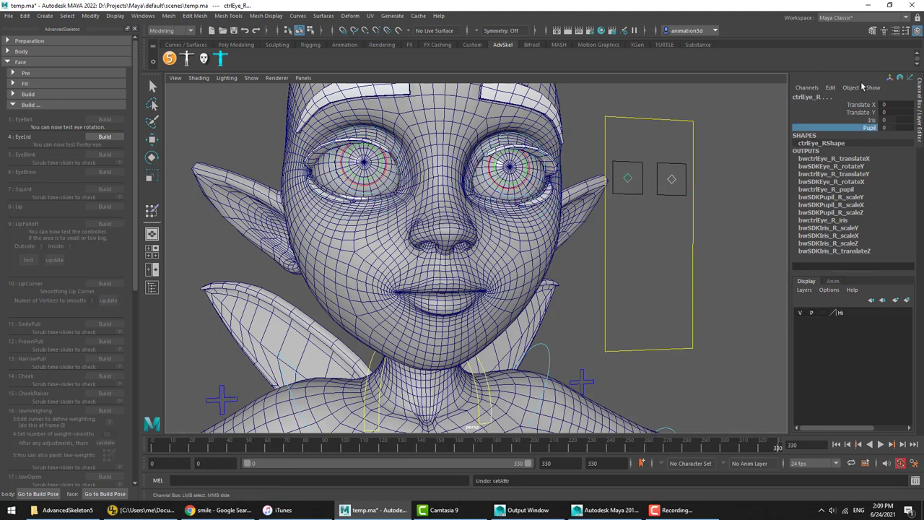
Step: Try changing the Iris value of the two eye controls, undo the change, and deselect them
click(866, 120)
mouse_move(516, 210)
middle_down()
mouse_move(545, 210)
mouse_move(498, 209)
mouse_move(530, 209)
middle_up()
key(ctrl+z)
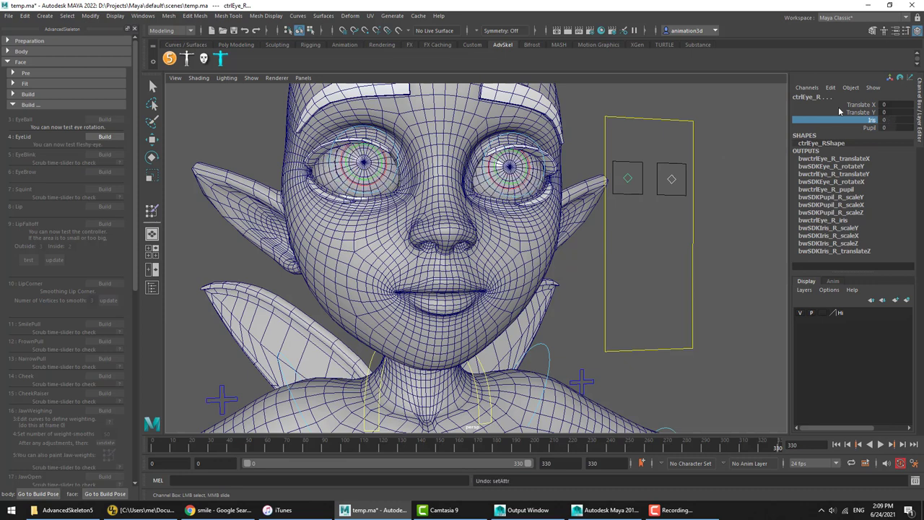
click(708, 223)
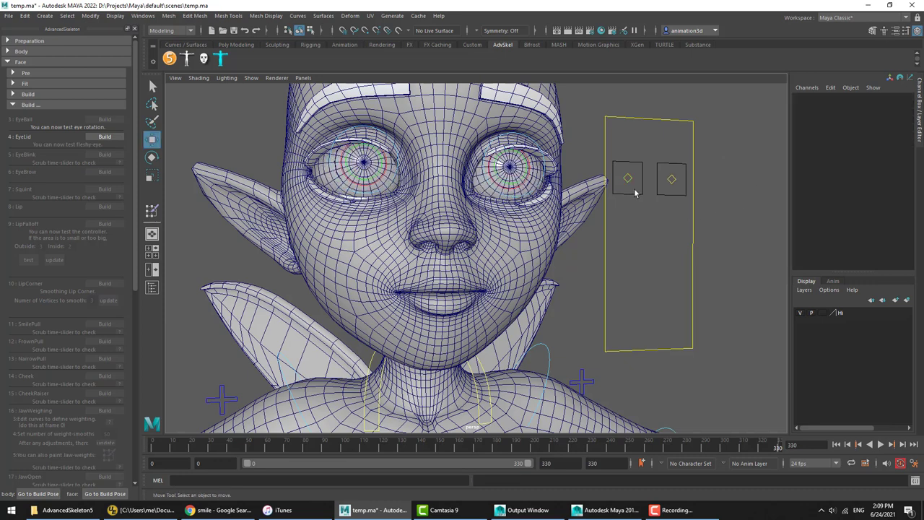
Step: Build the EyeLid step and test the fleshy eyelids with the two eye controls, undoing the test move
click(105, 137)
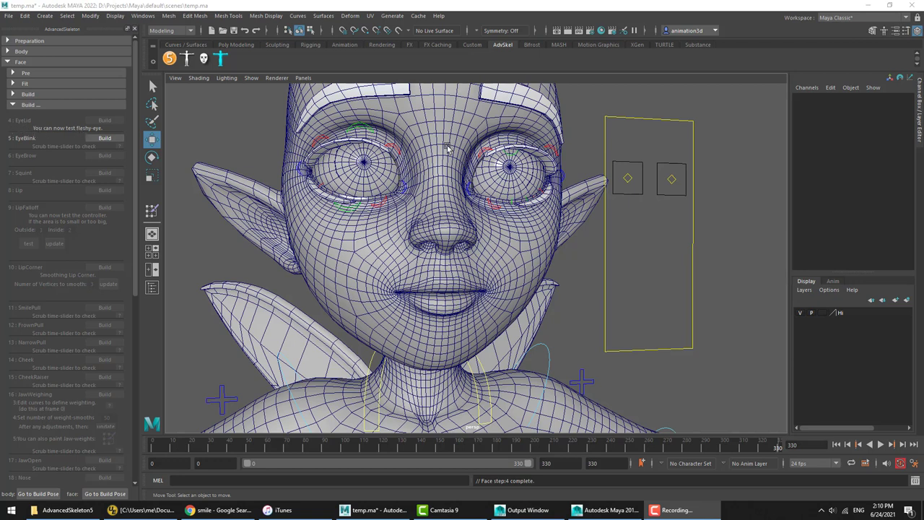
click(671, 181)
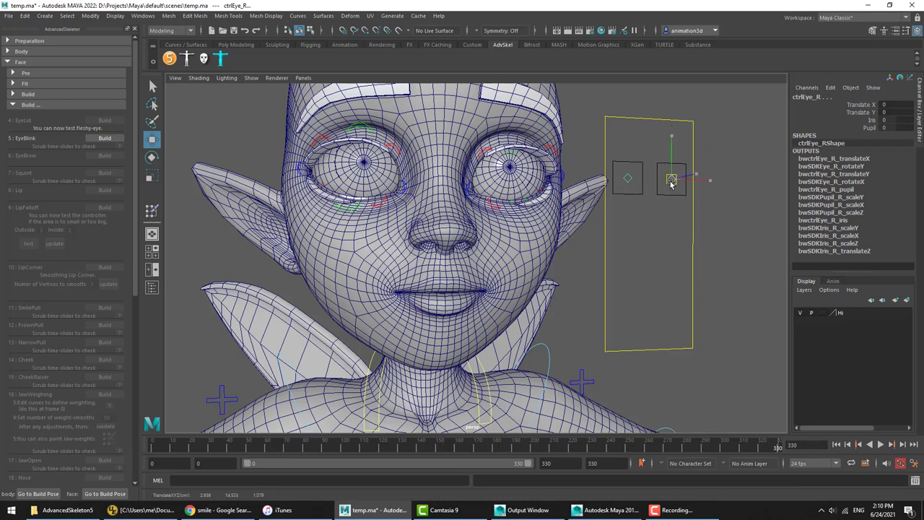
drag(671, 180, 631, 209)
key(ctrl+z)
click(649, 239)
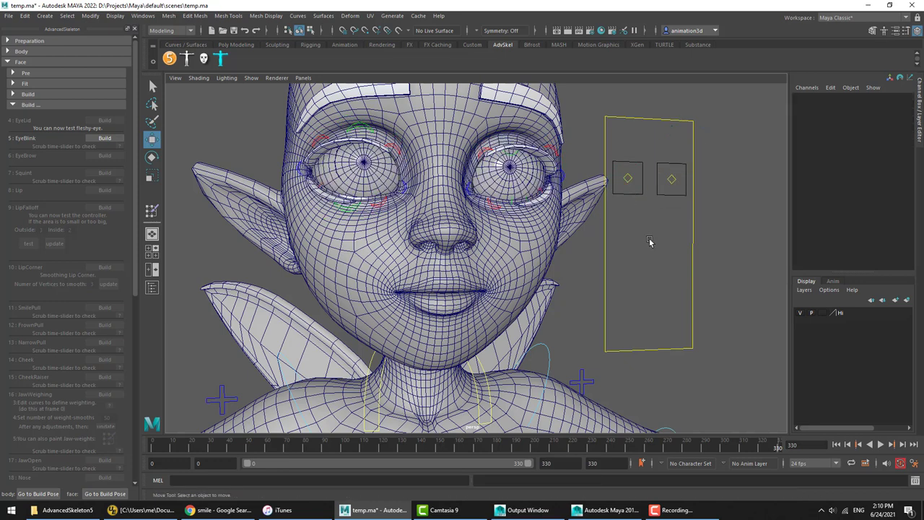
Step: Build the EyeBlink step and check the blink by reading its help image and scrubbing the timeline to frame 19
click(99, 138)
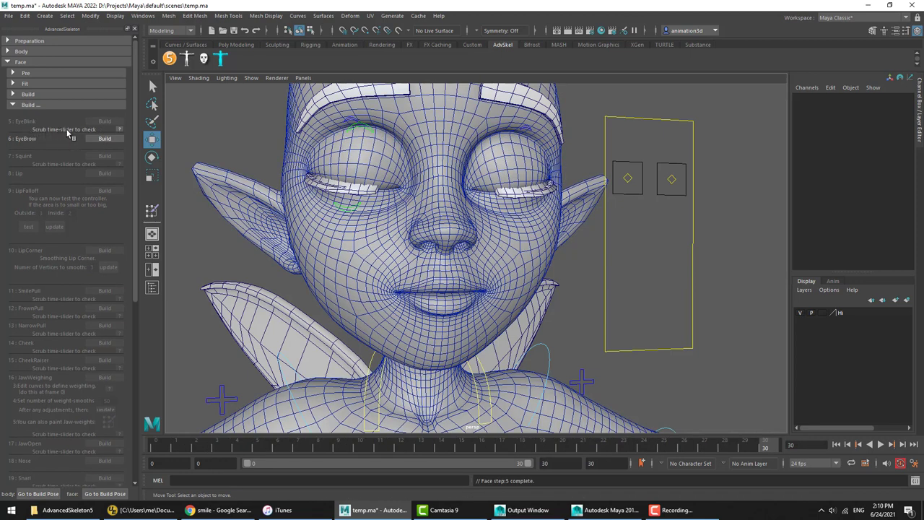
click(119, 130)
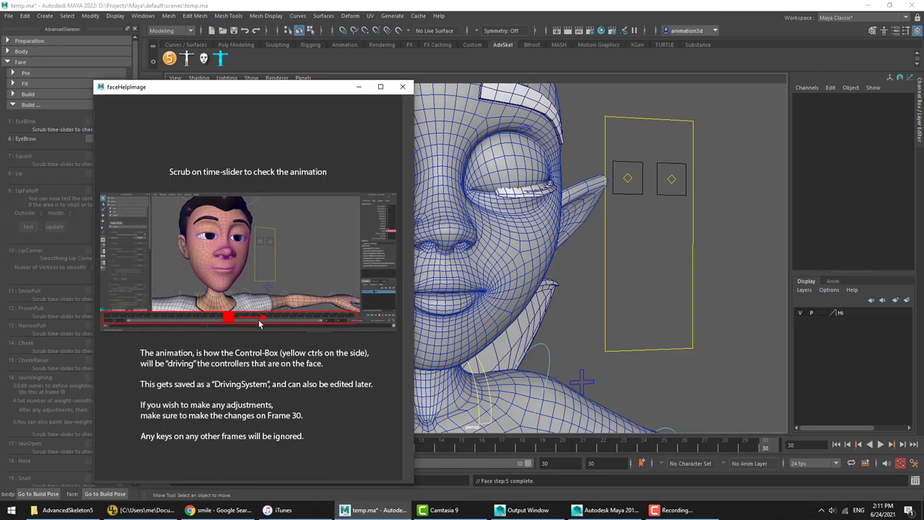
click(403, 88)
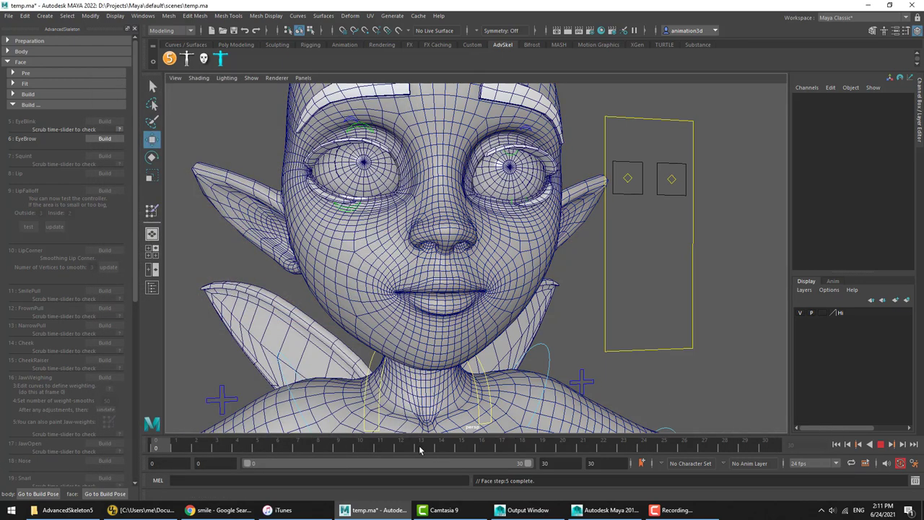
drag(180, 445, 541, 446)
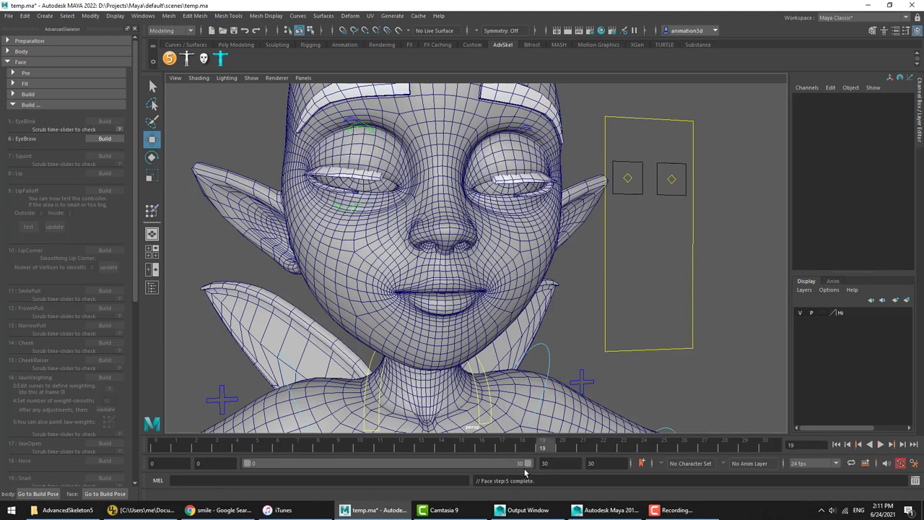
Step: Read the EyeBlink help image on editing the driving animation, and scrub the timeline to frame 30
click(119, 130)
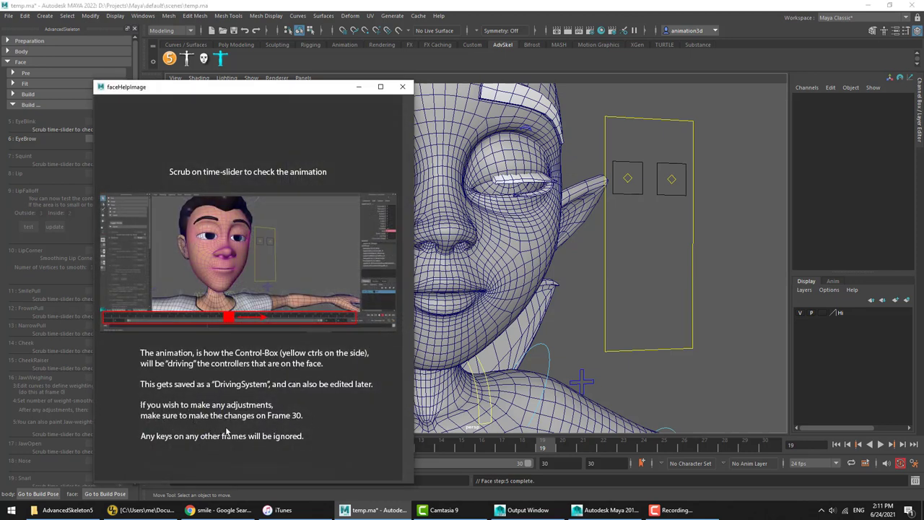
click(402, 87)
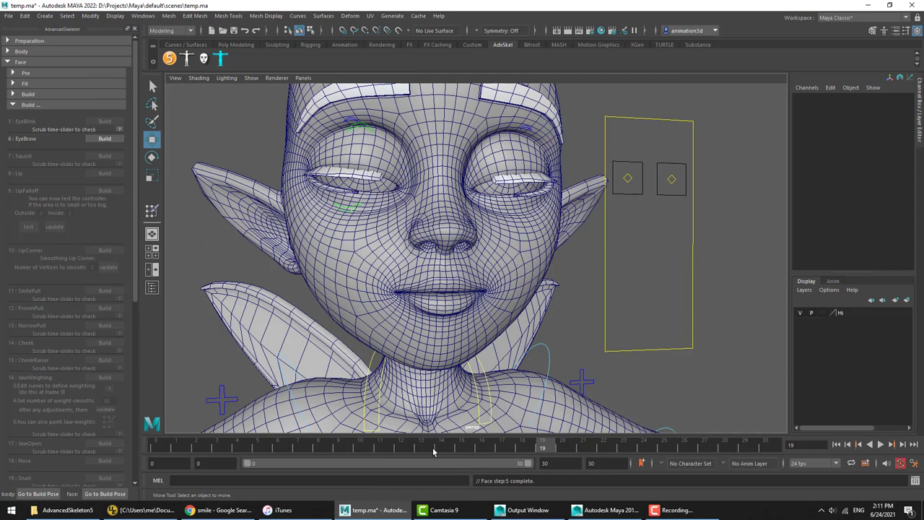
drag(433, 452, 765, 449)
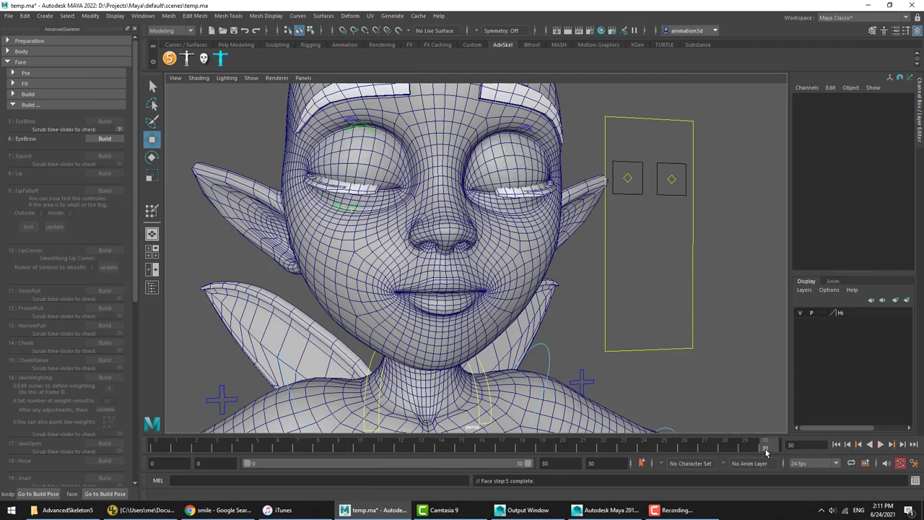
Step: Try setting the Blink value of the right upper eyelid control to 15 at frame 30
click(367, 134)
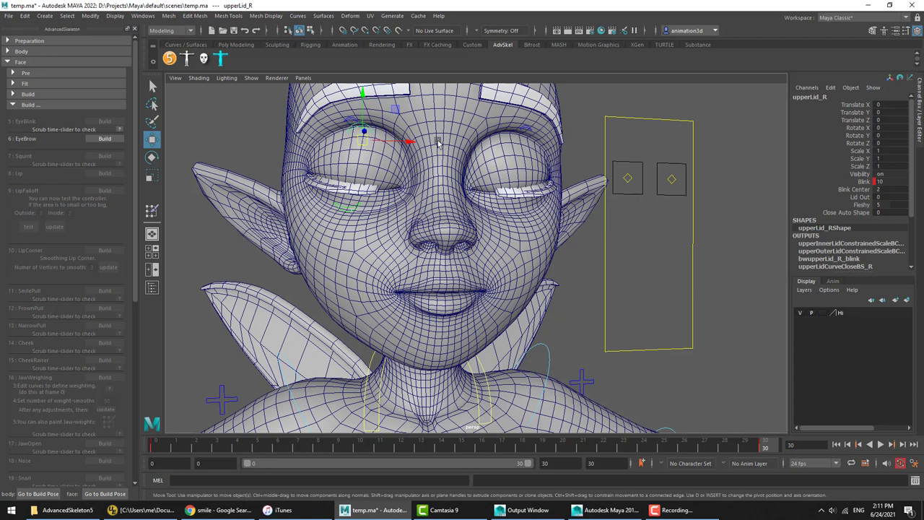
click(861, 183)
key(w)
click(864, 182)
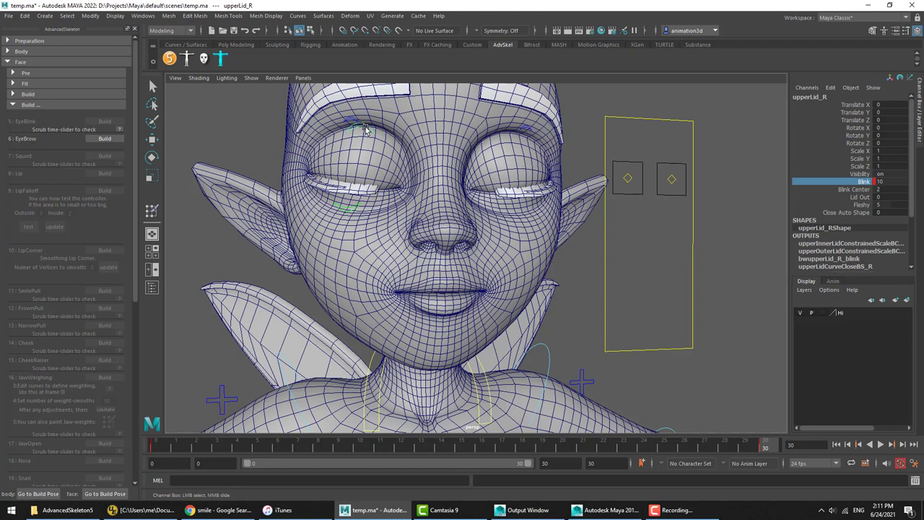
click(896, 181)
text(15)
key(Return)
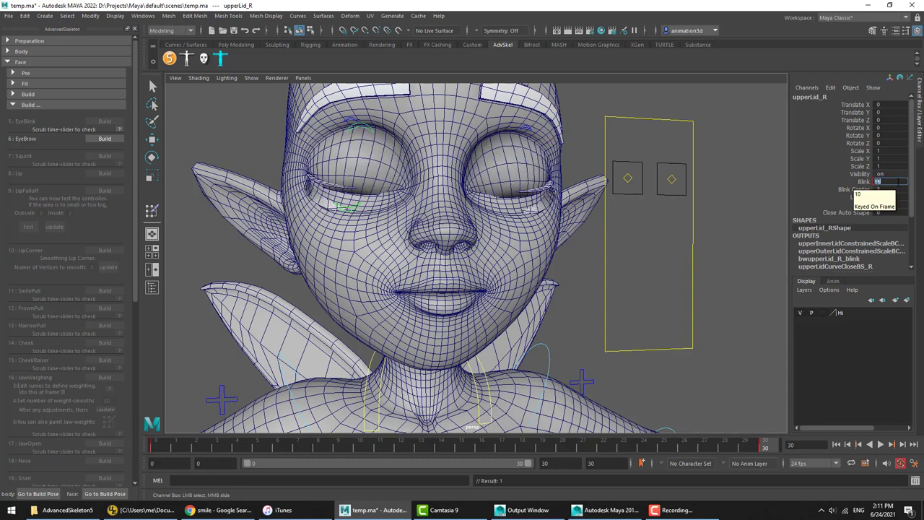
Step: Play back and scrub the blink animation up to frame 30, examining the Blink channel of the right upper eyelid control
key(alt+v)
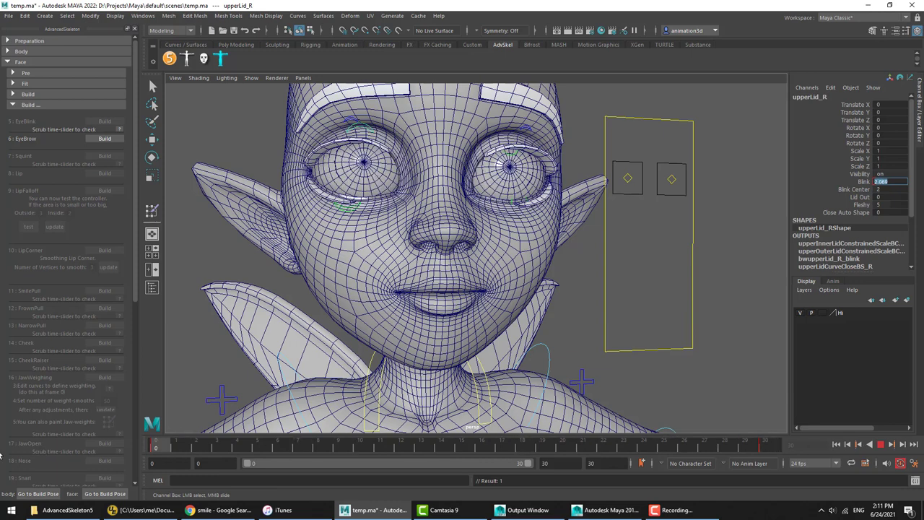
key(alt+v)
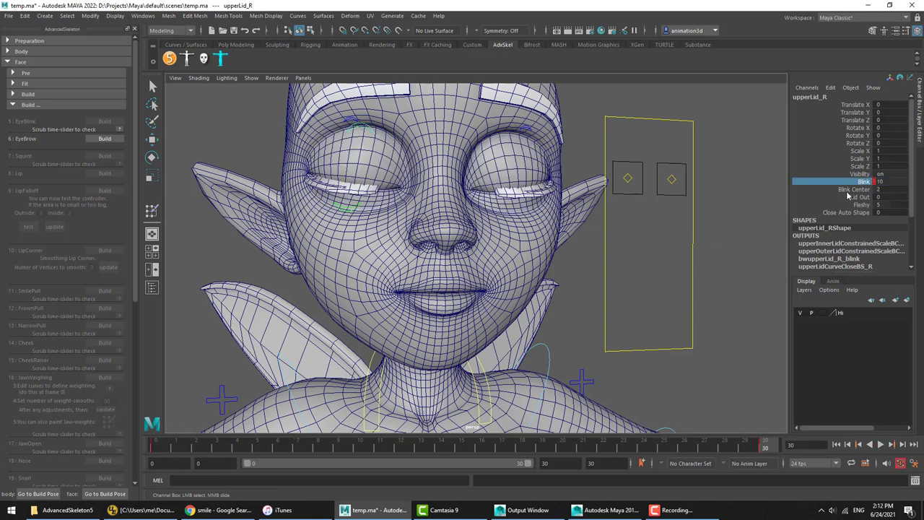
click(861, 174)
click(856, 182)
drag(432, 448, 766, 426)
drag(619, 446, 808, 444)
drag(578, 447, 789, 437)
Step: Build the EyeBrow step and test moving the right eyebrow control, undoing the test
click(105, 138)
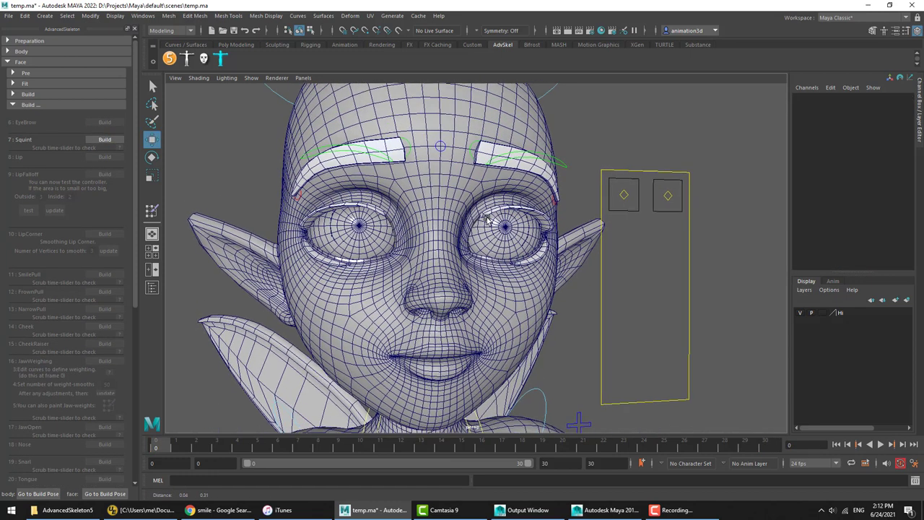
click(384, 182)
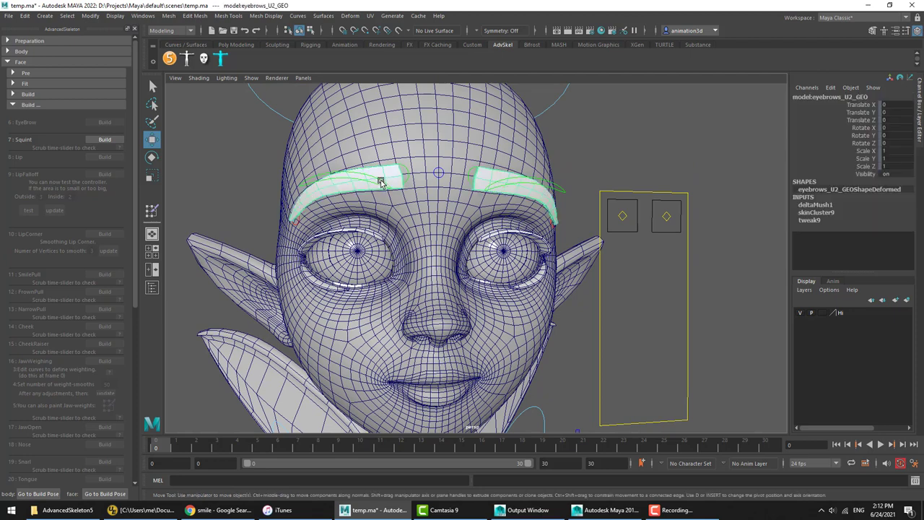
click(379, 182)
mouse_move(349, 199)
mouse_down()
mouse_move(394, 217)
mouse_move(352, 206)
mouse_move(366, 192)
mouse_up()
key(ctrl+z)
key(ctrl+z)
Step: Try moving the inner control of the right eyebrow and a control in the control box, undo both tests, and deselect
click(408, 174)
middle_drag(397, 198, 416, 196)
key(ctrl+z)
drag(646, 206, 638, 187)
key(ctrl+z)
click(637, 161)
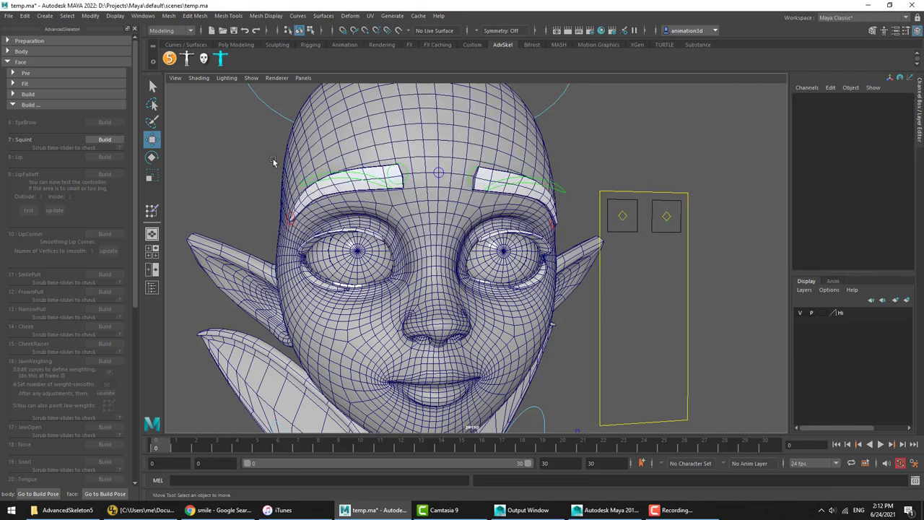
Step: Build the Squint step and check the squint by scrubbing the timeline and selecting the right eye's region control
click(105, 141)
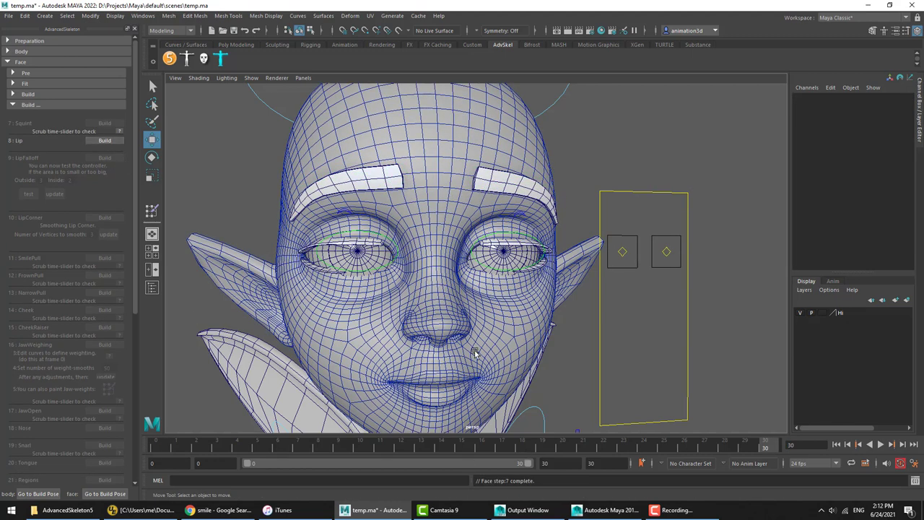
drag(214, 443, 583, 442)
click(385, 236)
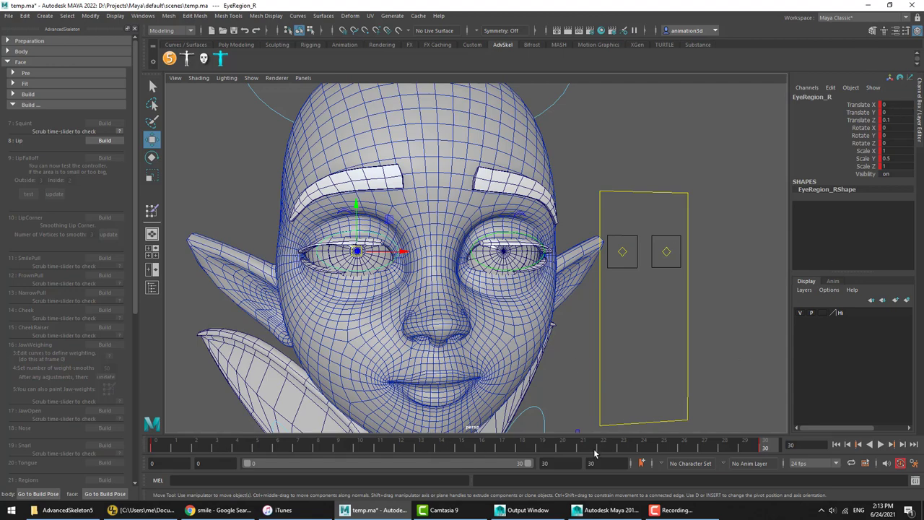
click(881, 444)
Step: Adjust the right eye region control at frame 30 to Scale Y 0.379 and Translate Z 0.372, and deselect it
alt+drag(375, 260, 464, 266)
alt+right_drag(408, 277, 453, 302)
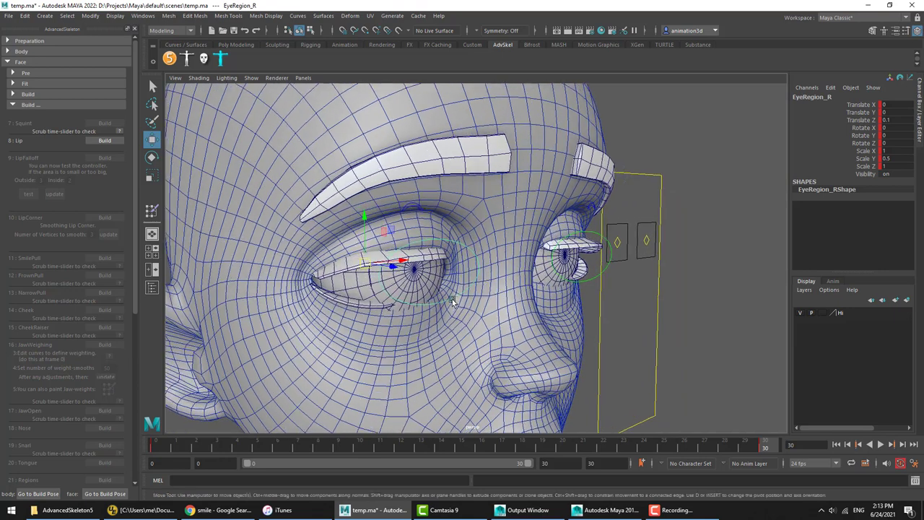
drag(393, 269, 398, 269)
key(r)
drag(369, 221, 369, 234)
key(w)
drag(395, 266, 426, 282)
alt+drag(577, 264, 538, 257)
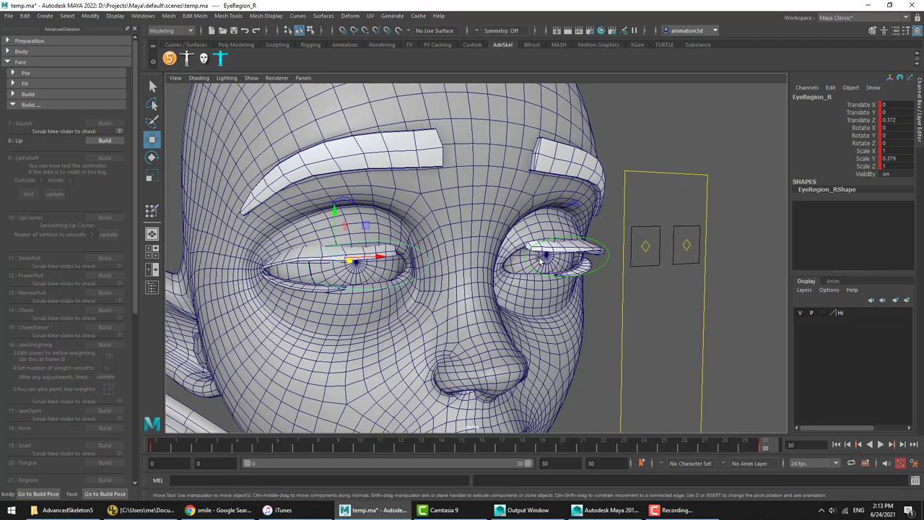
click(619, 276)
Step: Play back the adjusted squint and examine both eyes from several angles
alt+drag(619, 276, 592, 277)
alt+middle_drag(458, 255, 496, 249)
alt+drag(495, 250, 389, 269)
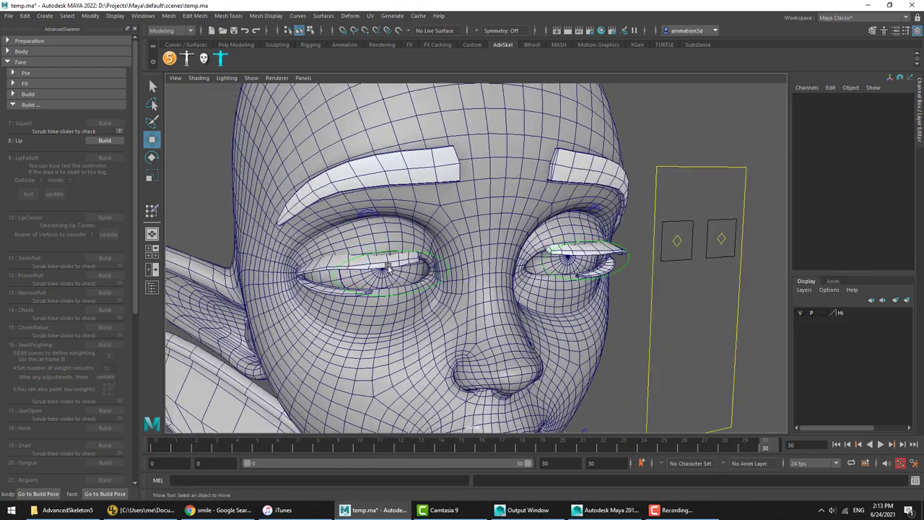
key(alt+v)
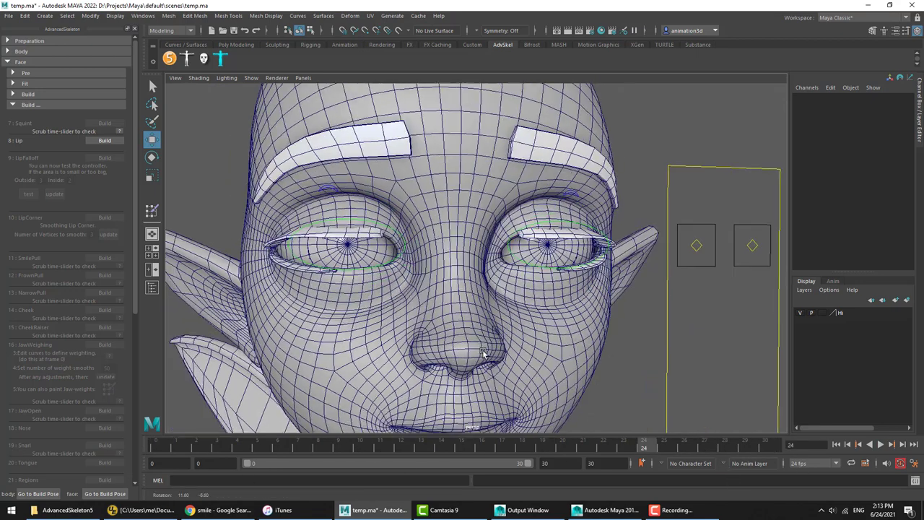
scroll(454, 351, down, 2)
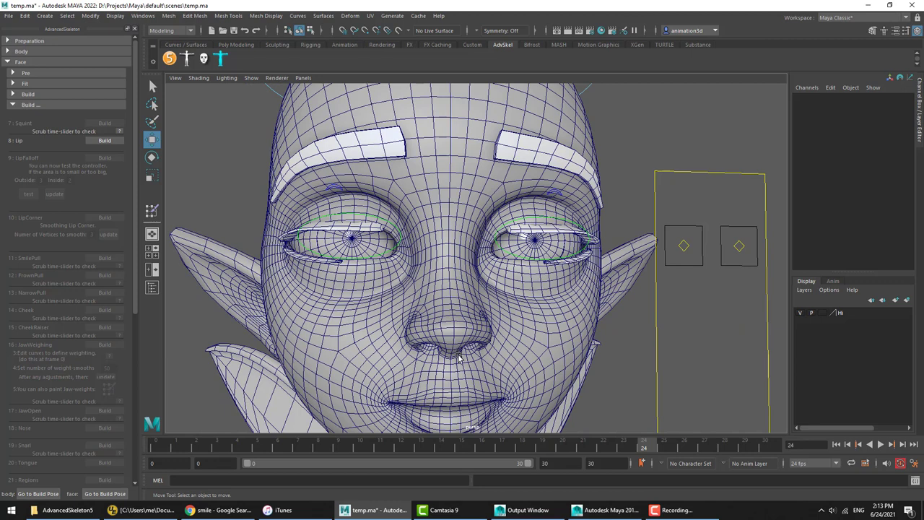
scroll(455, 348, down, 2)
scroll(455, 348, down, 1)
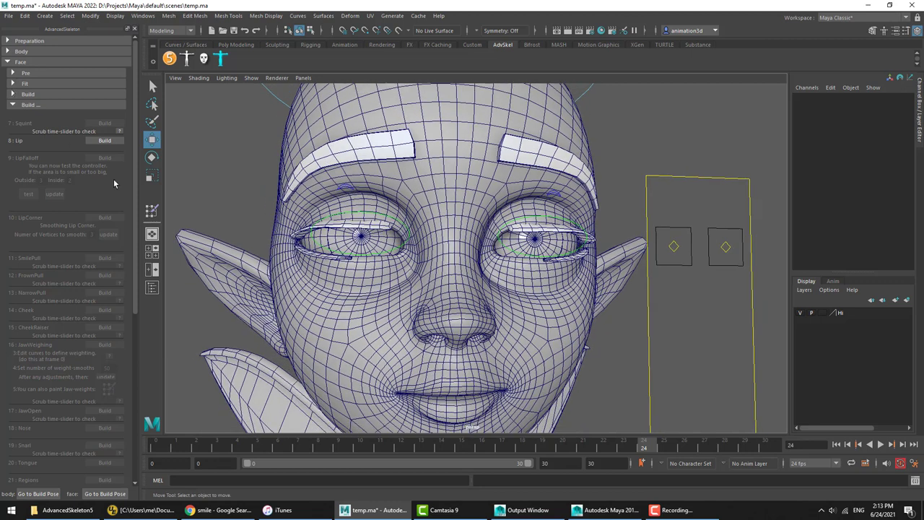
Step: Build the Lip step and test moving the upper lip's right side control, undoing the move
click(108, 141)
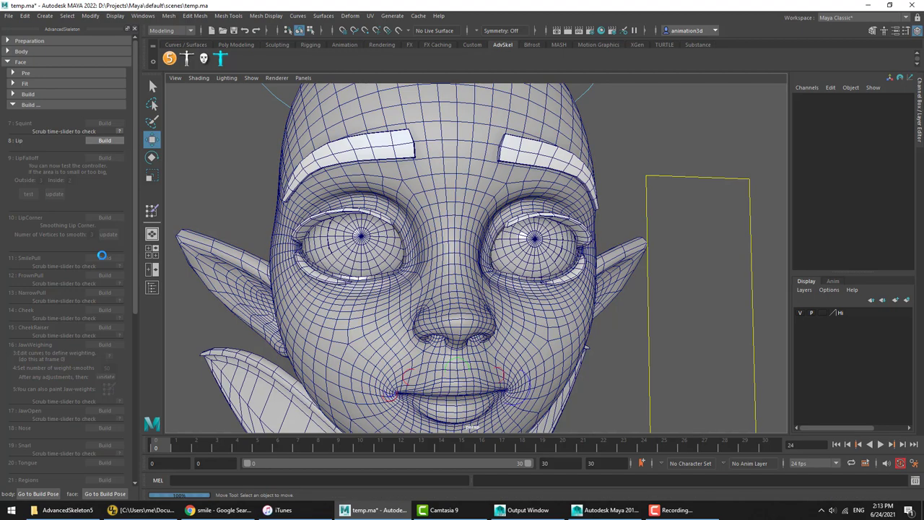
alt+middle_drag(568, 373, 565, 261)
alt+right_drag(565, 261, 668, 289)
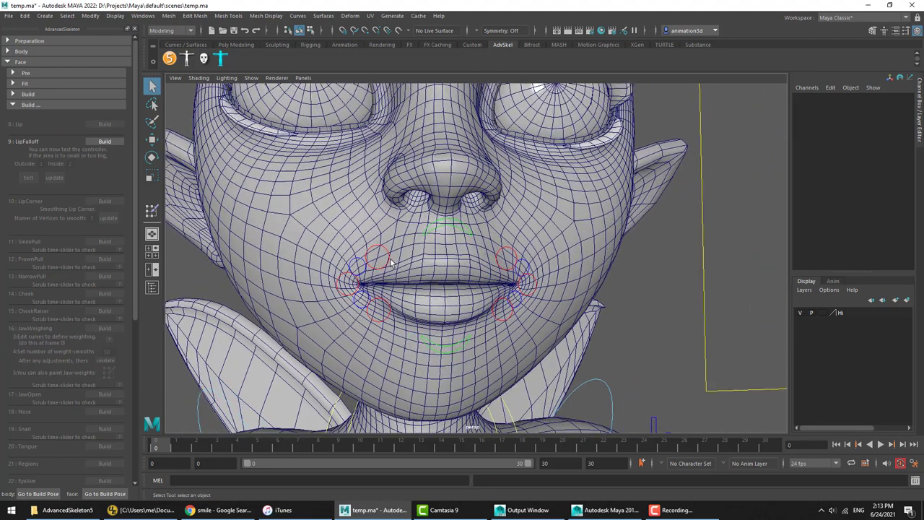
click(383, 260)
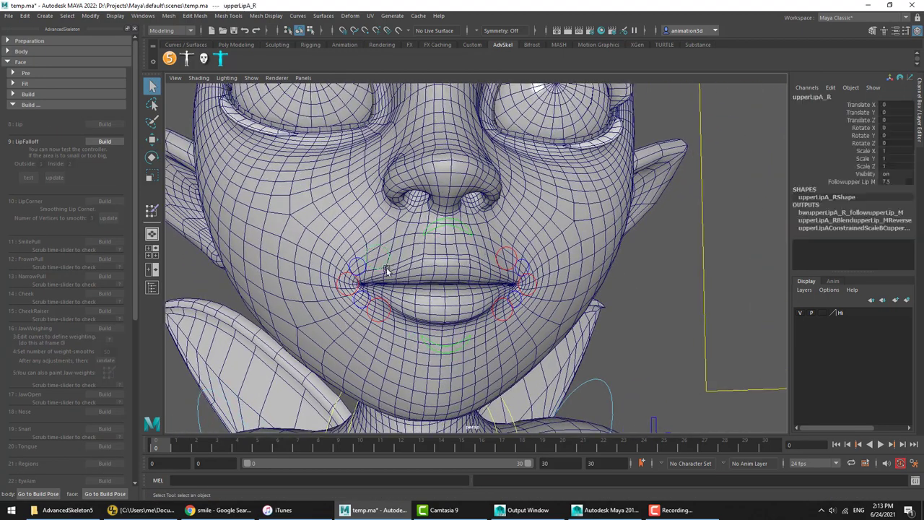
key(w)
drag(371, 258, 368, 199)
key(ctrl+z)
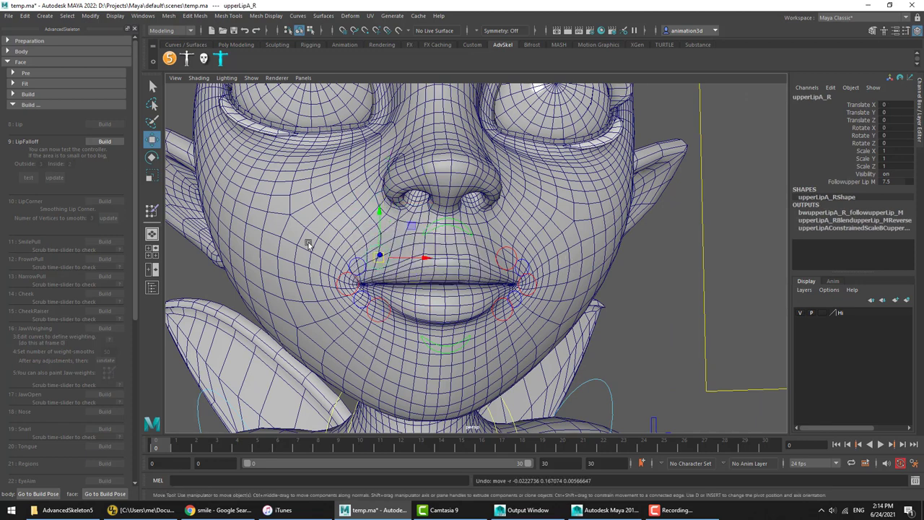
Step: Build the LipFalloff step, play back the lip test animation, and inspect the upper lip's right side control before deselecting it
click(105, 142)
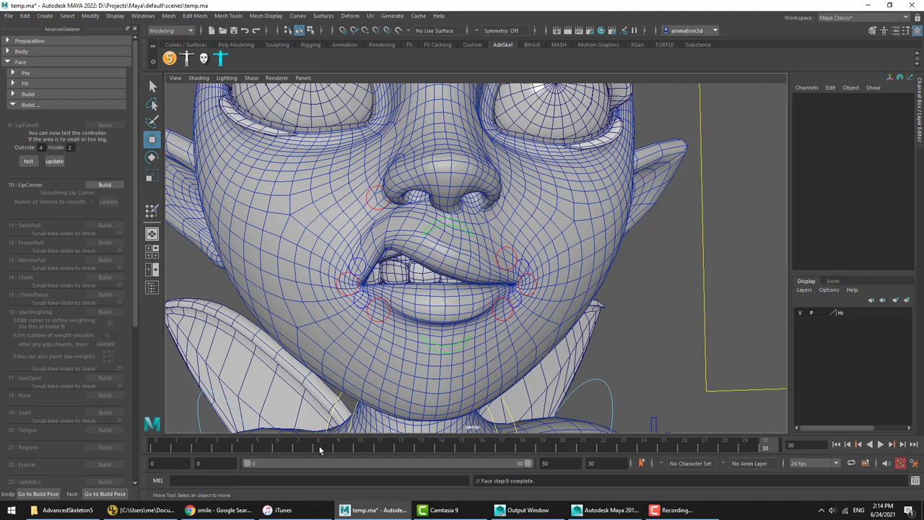
key(alt+v)
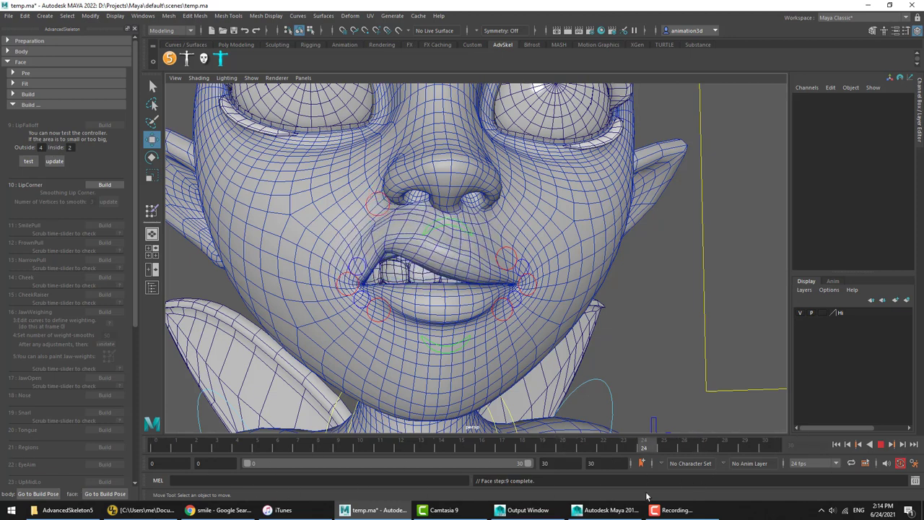
key(alt+v)
click(380, 208)
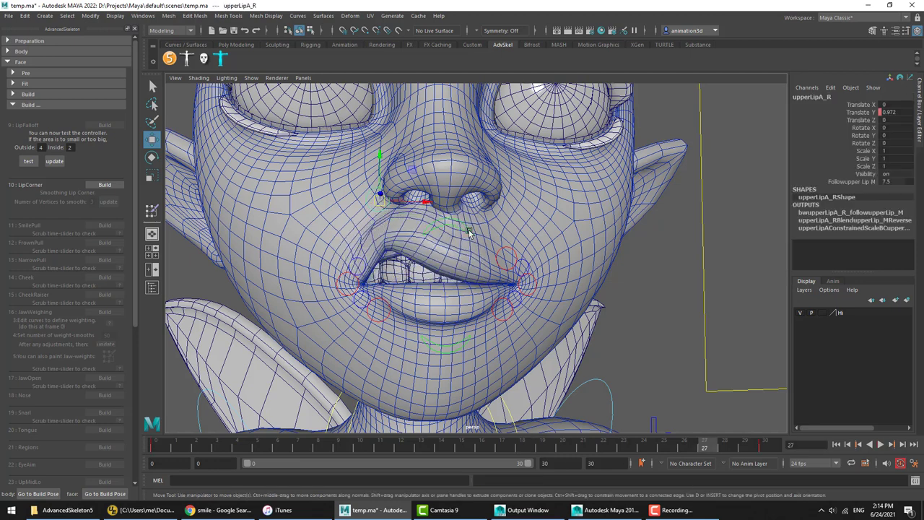
click(657, 296)
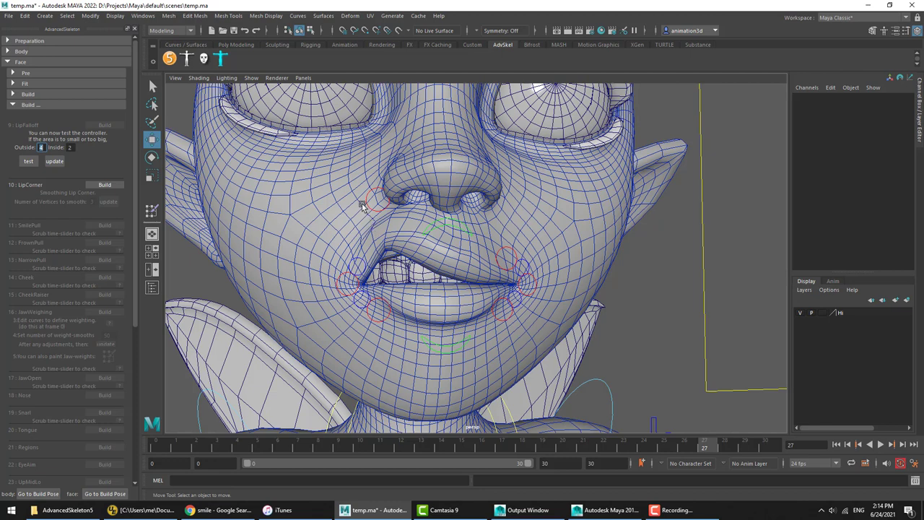
Step: Update the LipFalloff area with Outside 4 and Inside 2, and scrub the timeline to frame 30
text(4)
key(Tab)
click(52, 161)
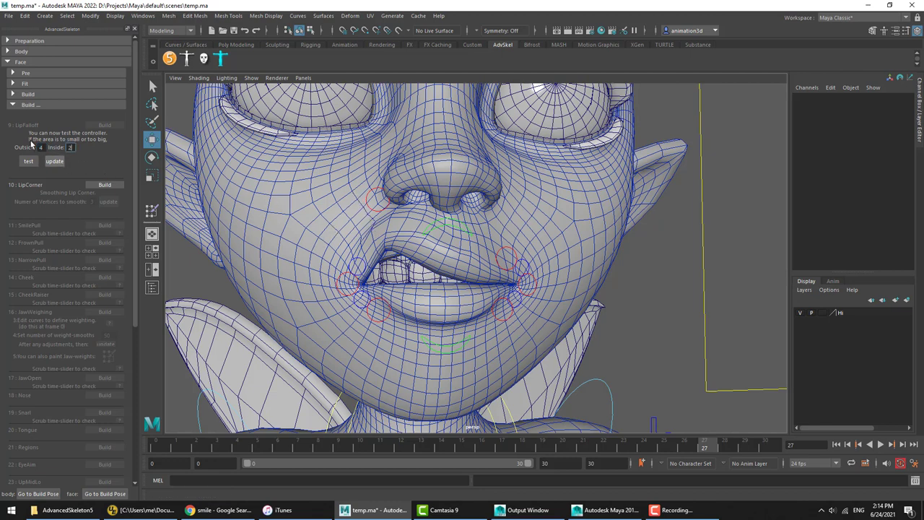
drag(347, 448, 677, 442)
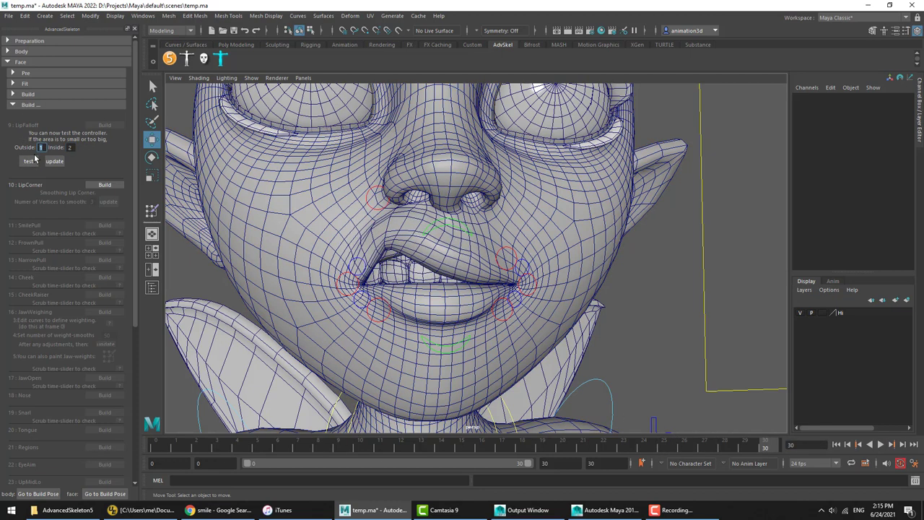
Step: Test the LipFalloff area with Outside values 2 and 6, examine the affected vertices around the mouth, and return to frame 0
text(2)
click(28, 162)
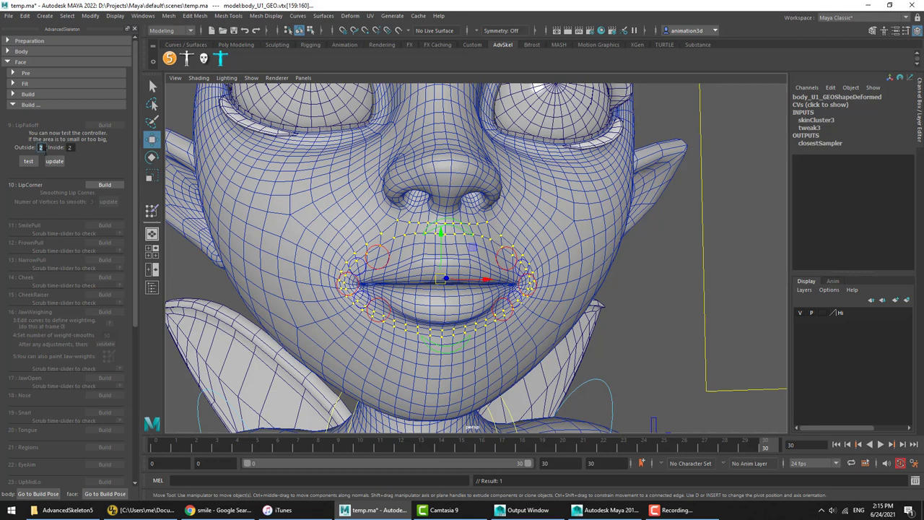
click(27, 160)
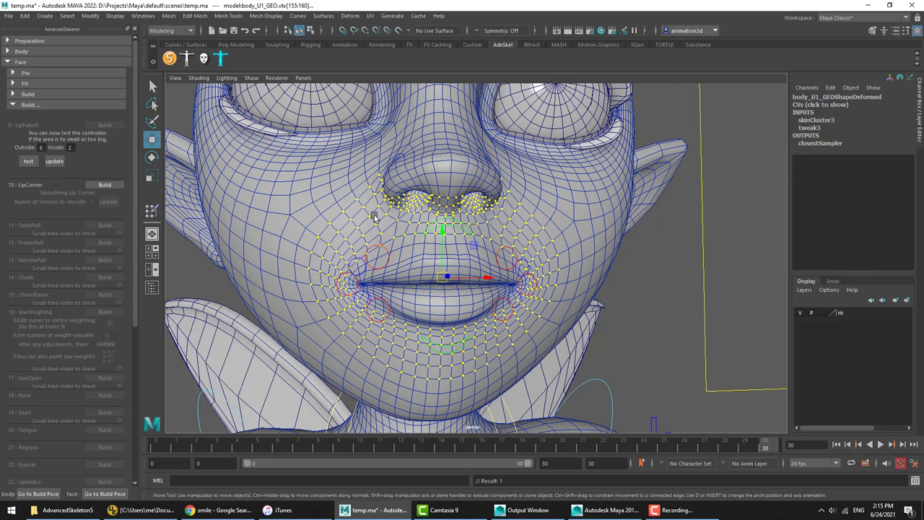
key(alt+shift+v)
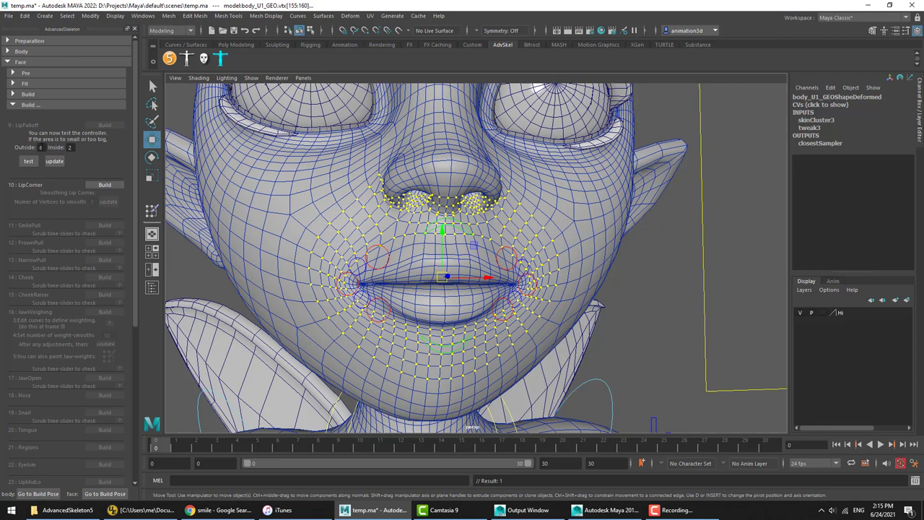
alt+drag(427, 262, 356, 250)
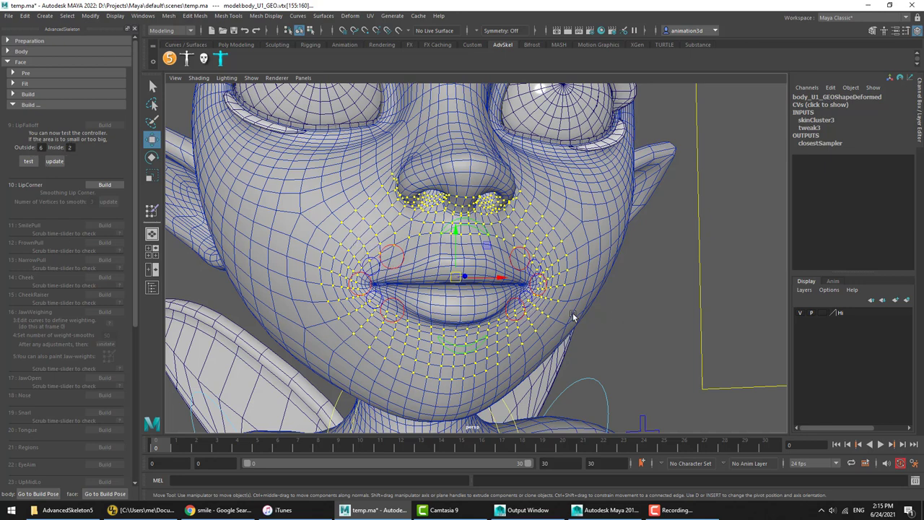
Step: Clear the vertex selection, build the LipCorner step, and check the lip corner by scrubbing the timeline to frame 30
click(626, 315)
click(109, 185)
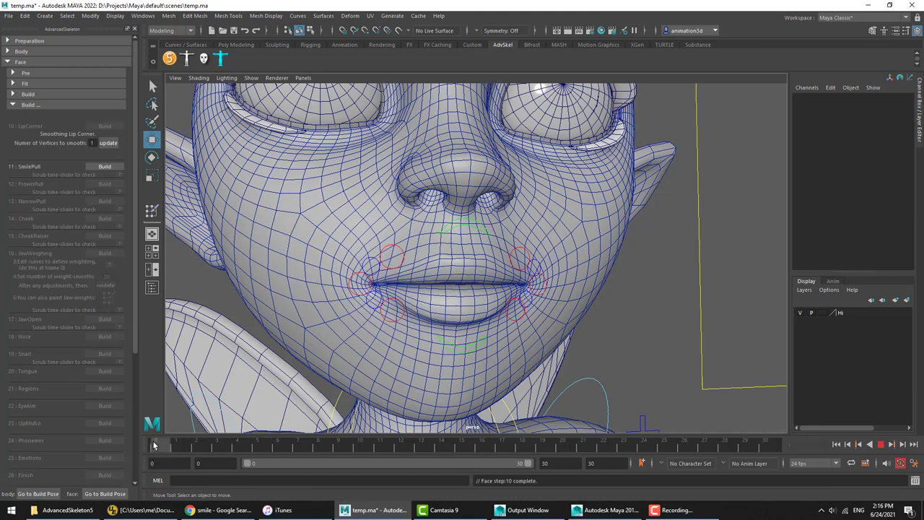
drag(808, 406, 766, 445)
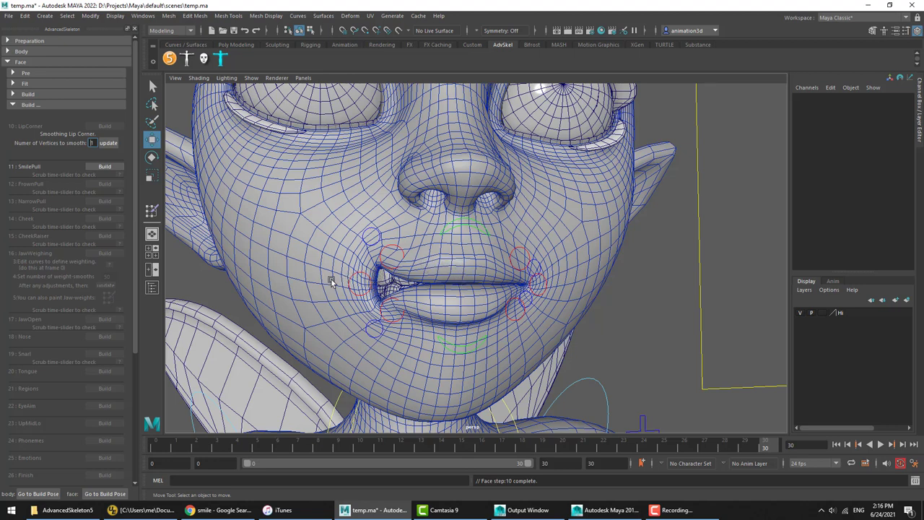
Step: At frame 30 of the smile pose, move the right lip corner control to Translate X 1.061, Y 1.214 and Z -0.183
mouse_move(214, 449)
mouse_down()
mouse_move(161, 446)
mouse_move(185, 451)
mouse_up()
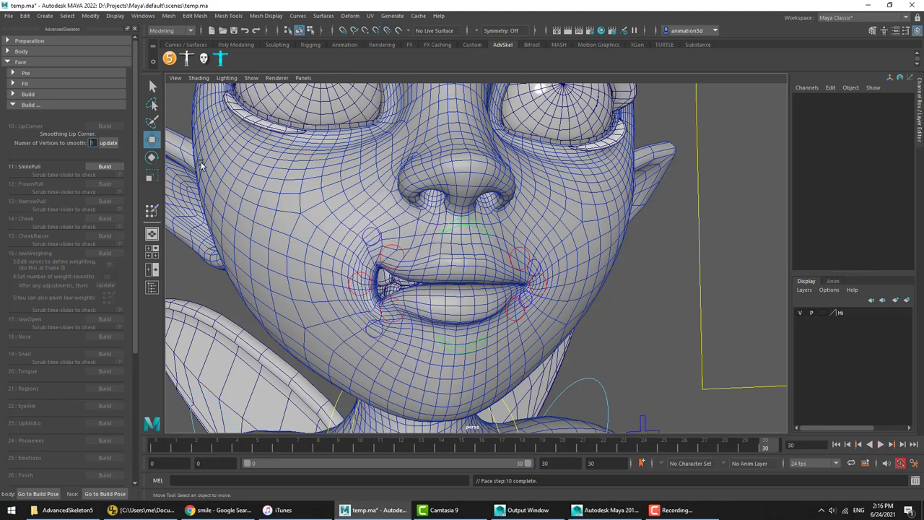
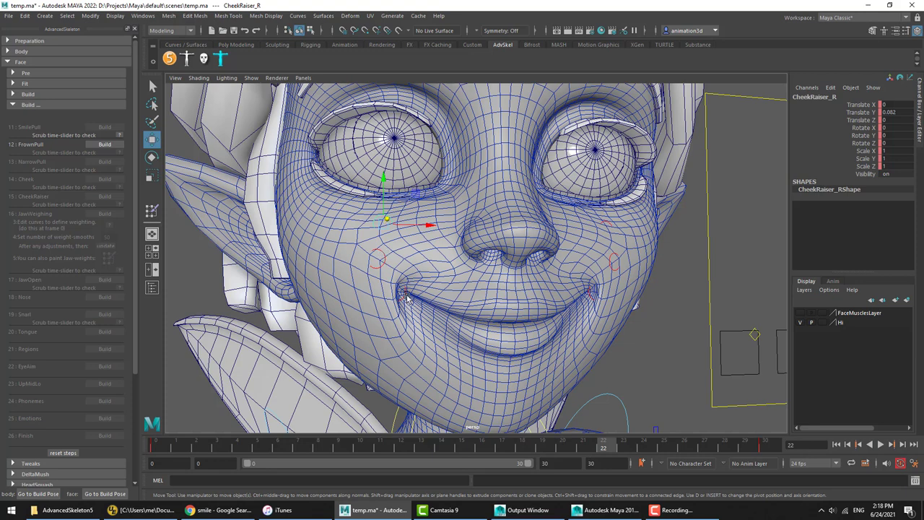
click(404, 296)
drag(542, 453, 764, 446)
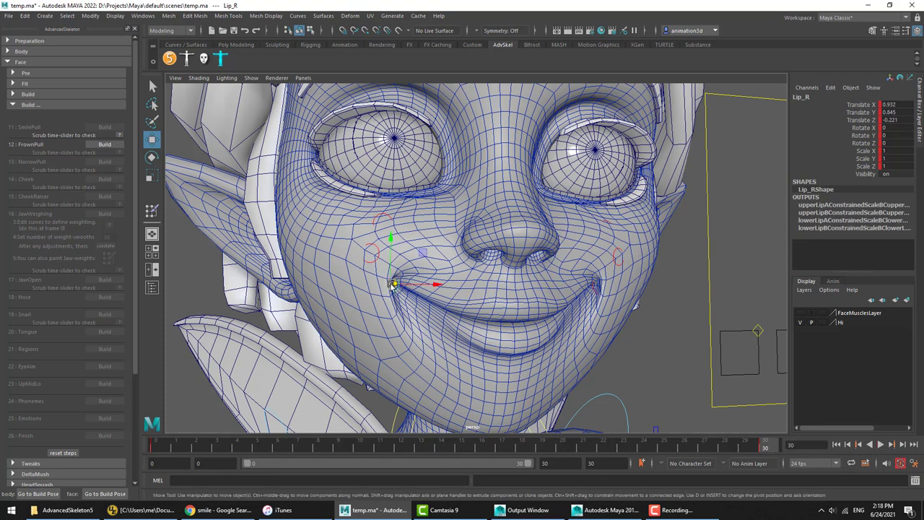
drag(393, 284, 396, 264)
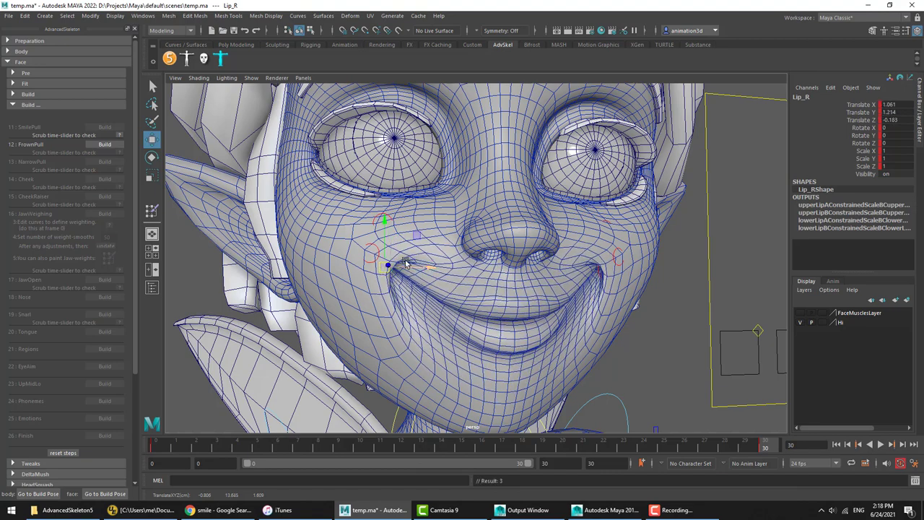
key(e)
key(w)
Step: Scale the right smile bulge control overall and along its Y axis to shape the cheek bulge in the smile pose
click(373, 253)
alt+drag(457, 309, 399, 308)
key(r)
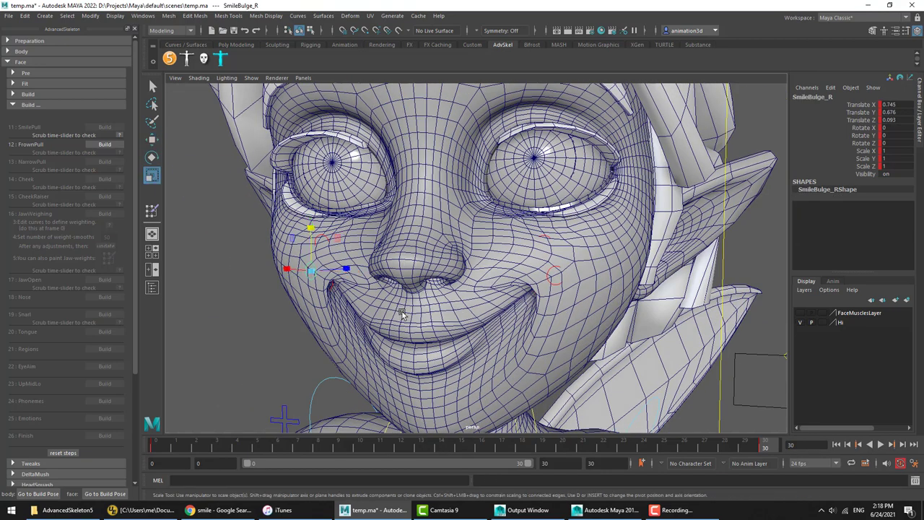
drag(310, 271, 320, 270)
drag(310, 225, 310, 239)
Step: Set the right cheek raiser control to Translate Y 0.044 in the smile pose and clear the selection
click(320, 237)
key(w)
alt+drag(329, 204, 320, 209)
key(e)
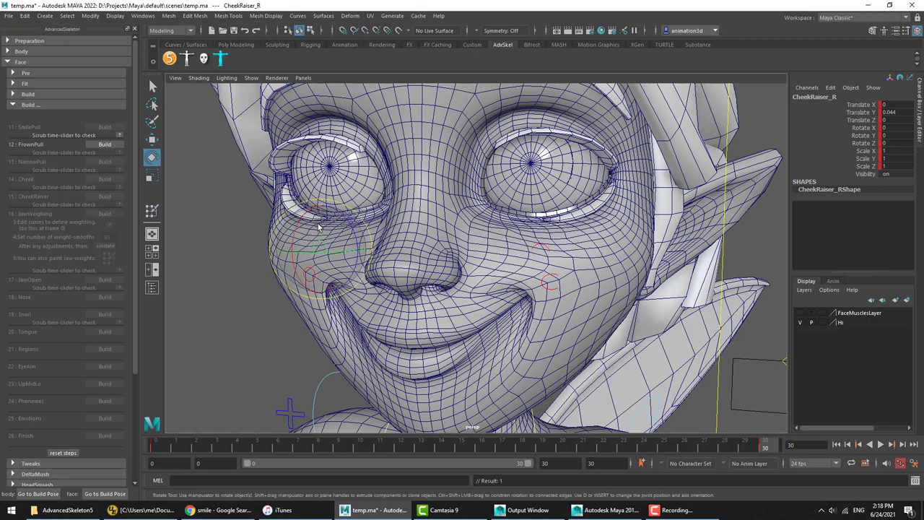
alt+drag(390, 317, 475, 318)
click(478, 317)
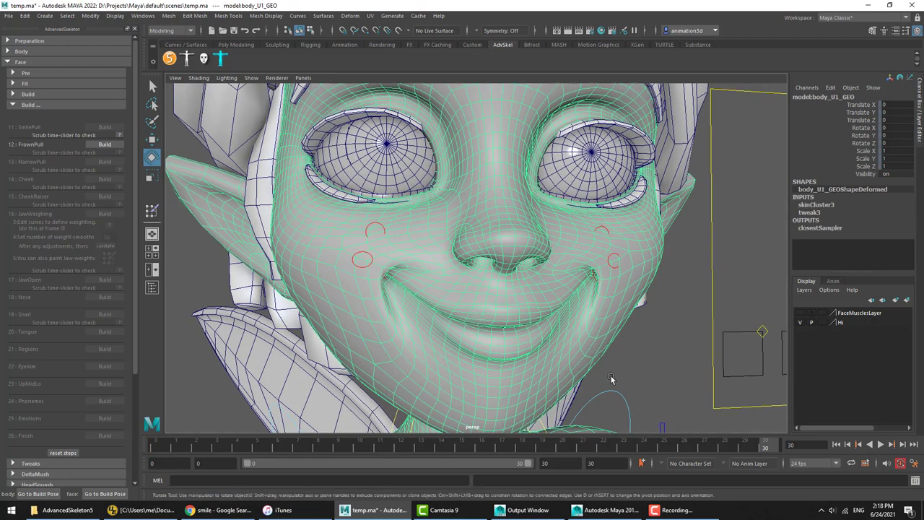
click(611, 379)
Step: Play back and scrub the smile animation to check the mouth corners and cheeks from neutral to full smile
key(alt+v)
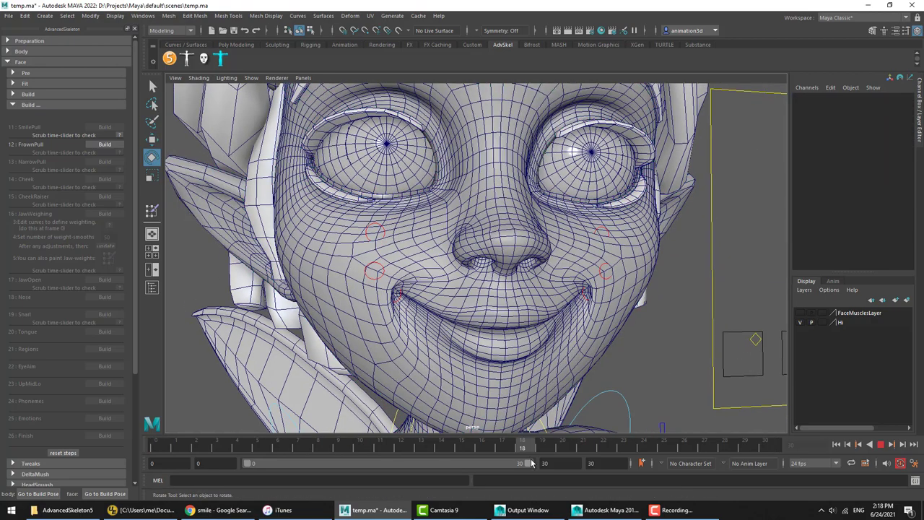
click(750, 442)
alt+drag(442, 308, 440, 307)
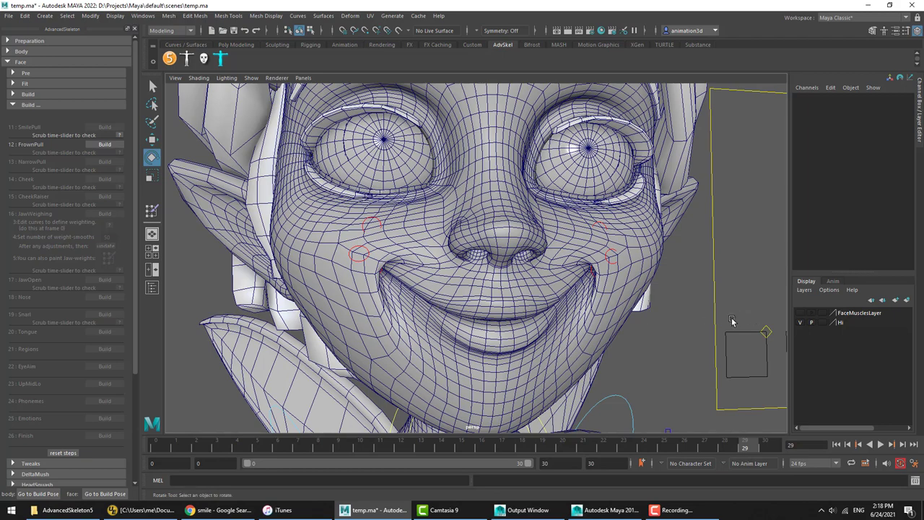
alt+middle_drag(473, 302, 468, 318)
drag(436, 445, 879, 441)
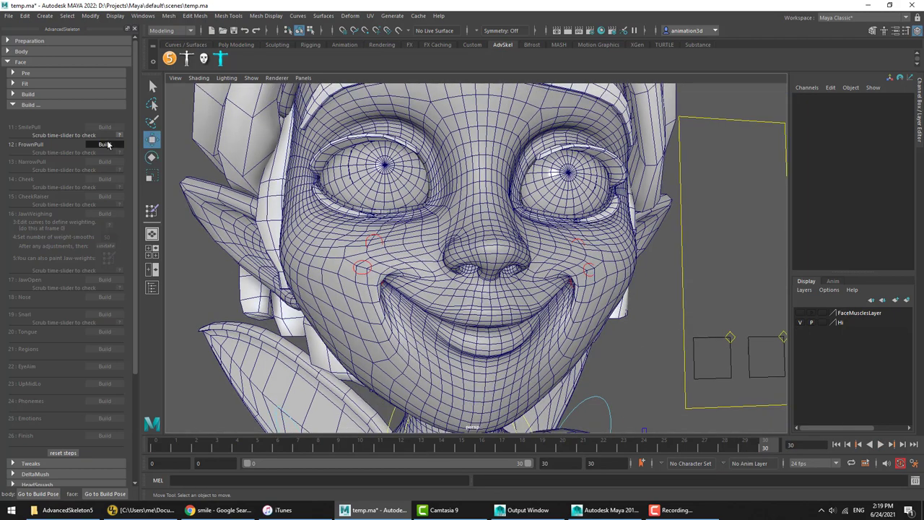
Step: Build the FrownPull step, select the right frown bulge control, and scrub the timeline to check the frown
click(105, 144)
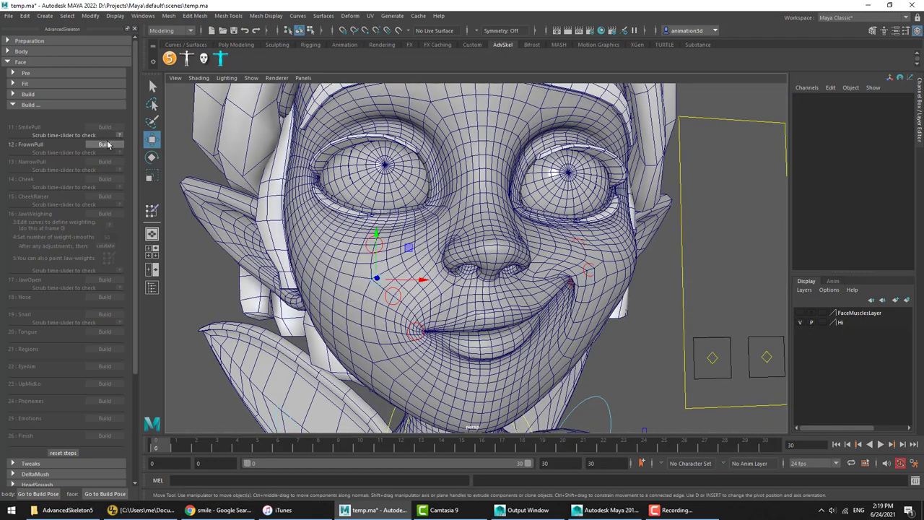
click(105, 145)
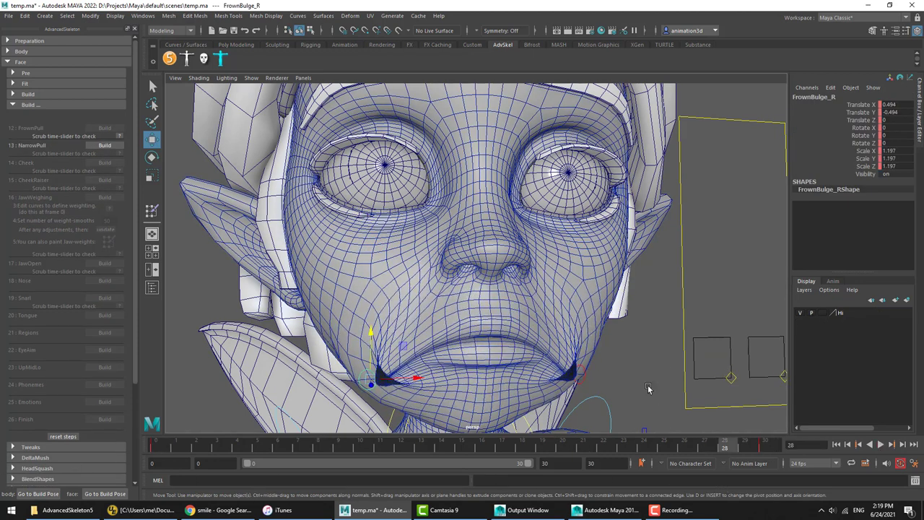
click(364, 386)
drag(495, 446, 536, 464)
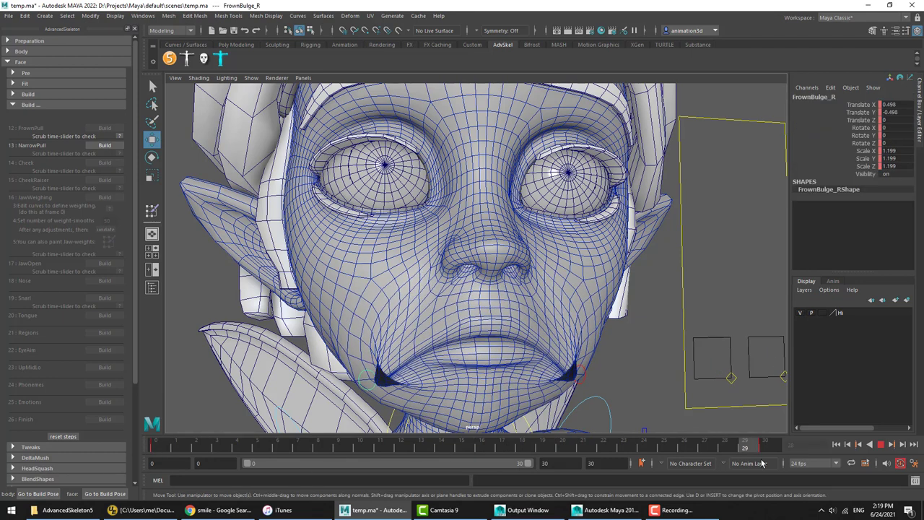
Step: Move the right frown bulge control farther outward and down, scale it to about 1.037, and deselect it
drag(370, 381, 362, 395)
alt+drag(362, 395, 460, 409)
key(r)
key(w)
click(626, 357)
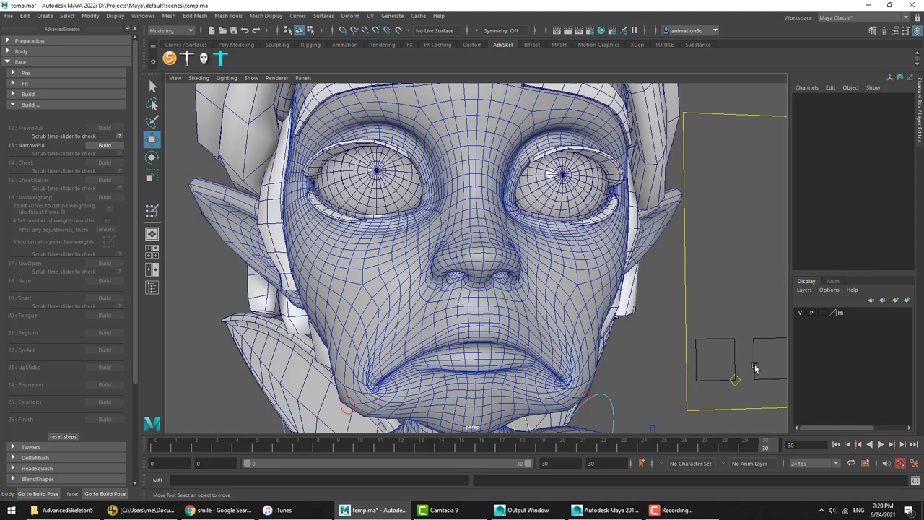
Step: Refine the right frown bulge control's position to Translate X 0.744, Y -1.073 and Z 0.121, and clear the selection
click(731, 380)
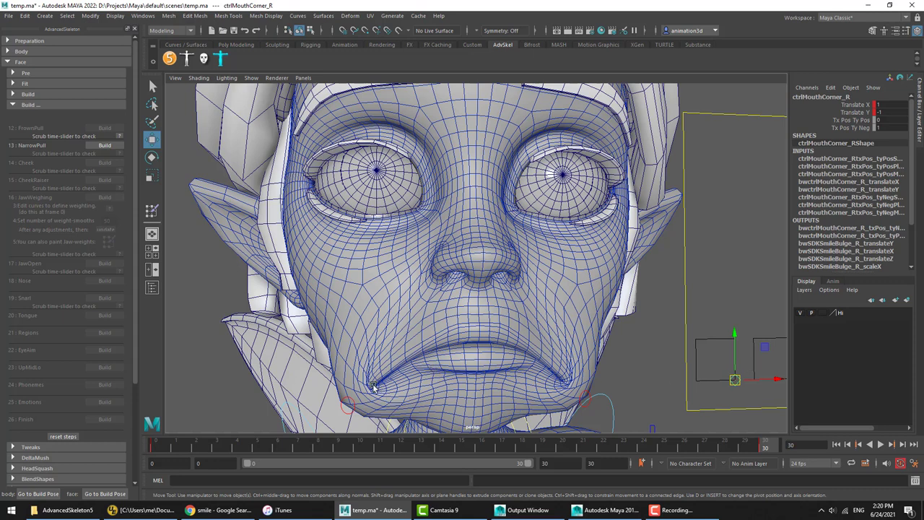
click(350, 408)
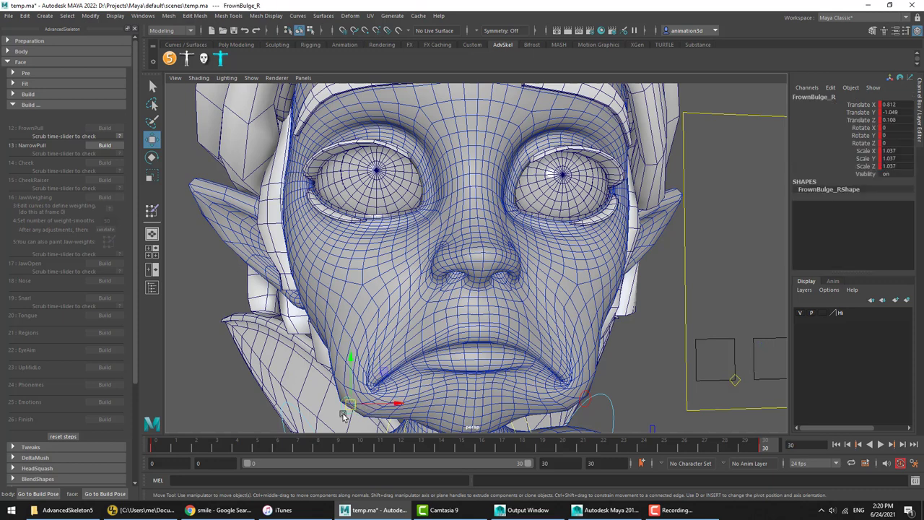
drag(350, 407, 373, 390)
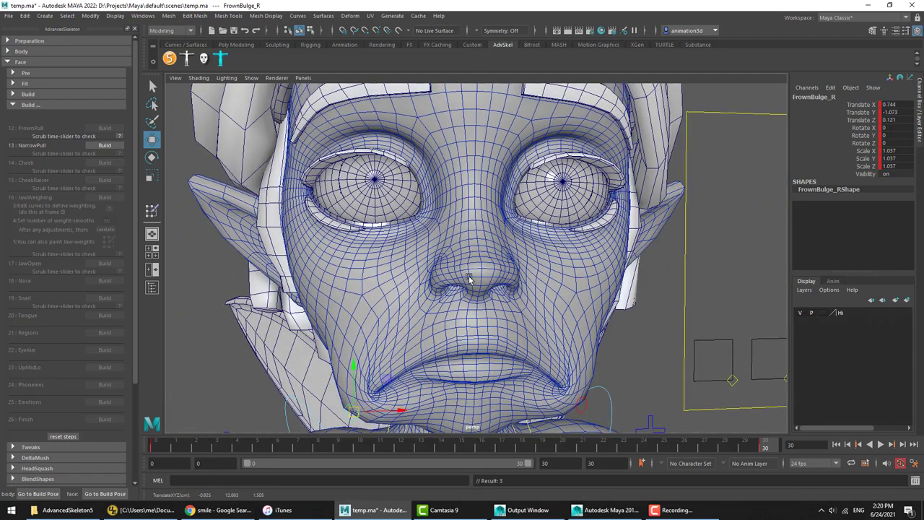
alt+drag(558, 291, 574, 300)
click(608, 323)
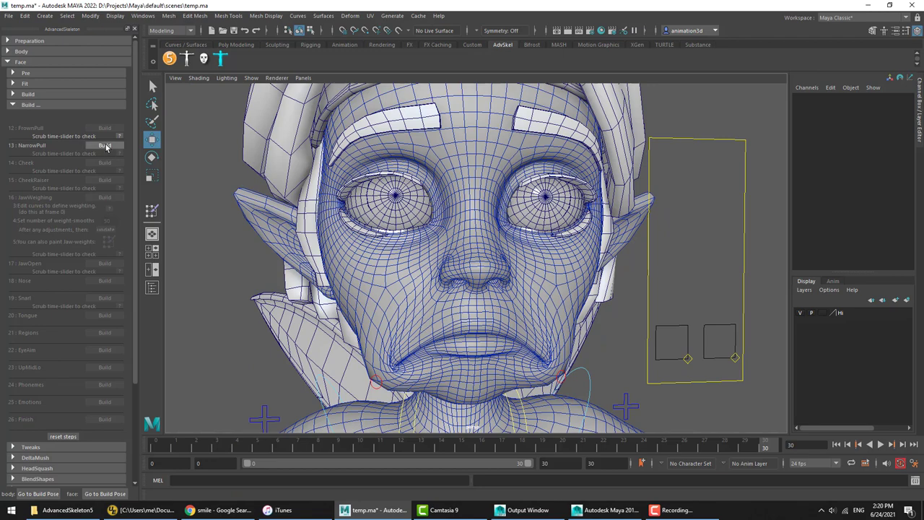
Step: Build the NarrowPull step and scrub the timeline to frame 30 to check the narrowed mouth
click(104, 146)
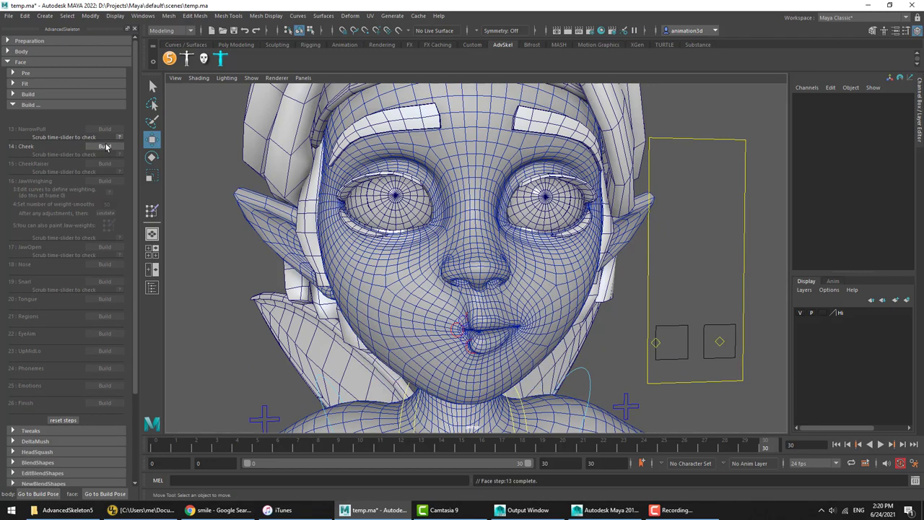
alt+drag(459, 368, 461, 352)
alt+right_drag(461, 351, 530, 376)
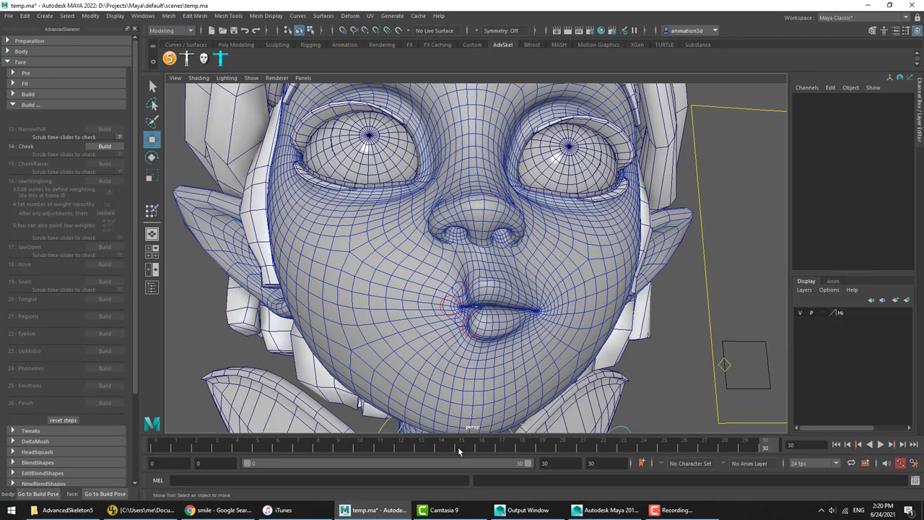
drag(458, 446, 767, 452)
Step: Play back the narrow pose with the right lip corner control selected, inspect the mouth's depth, and scrub to frame 13 after deselecting
click(446, 309)
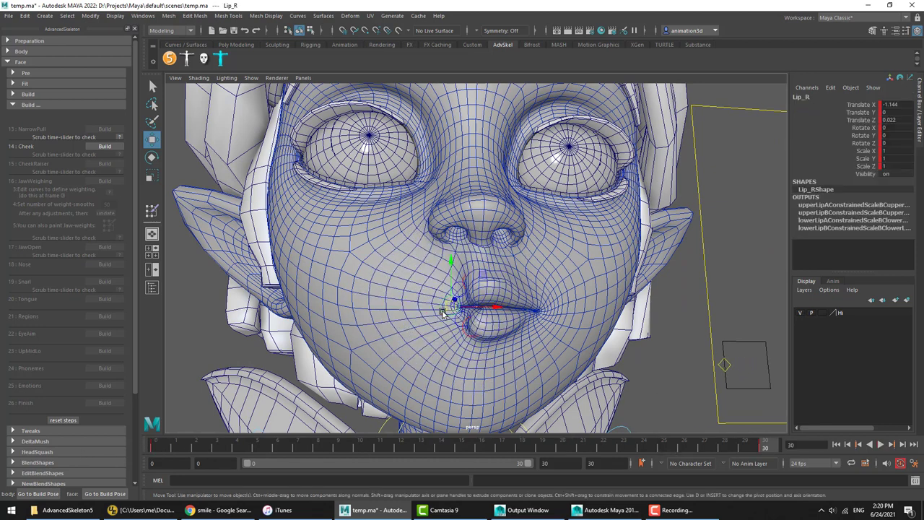
key(alt+v)
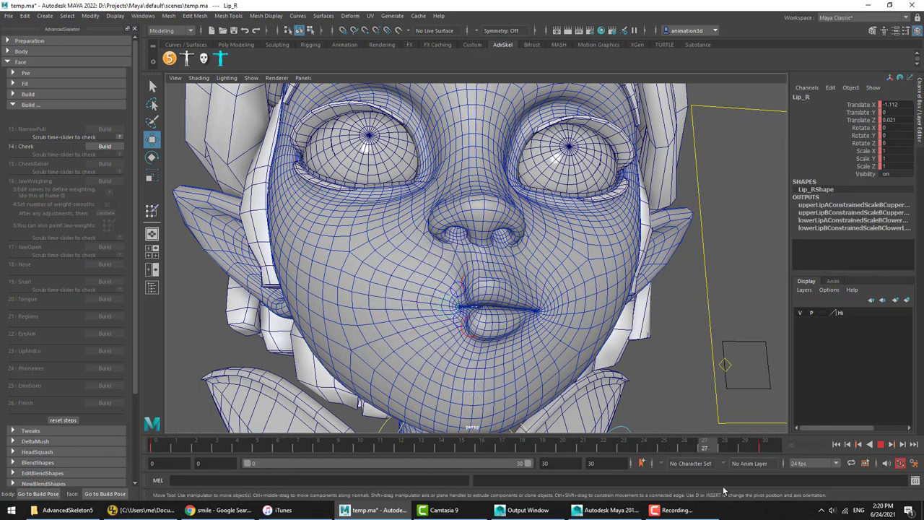
click(869, 120)
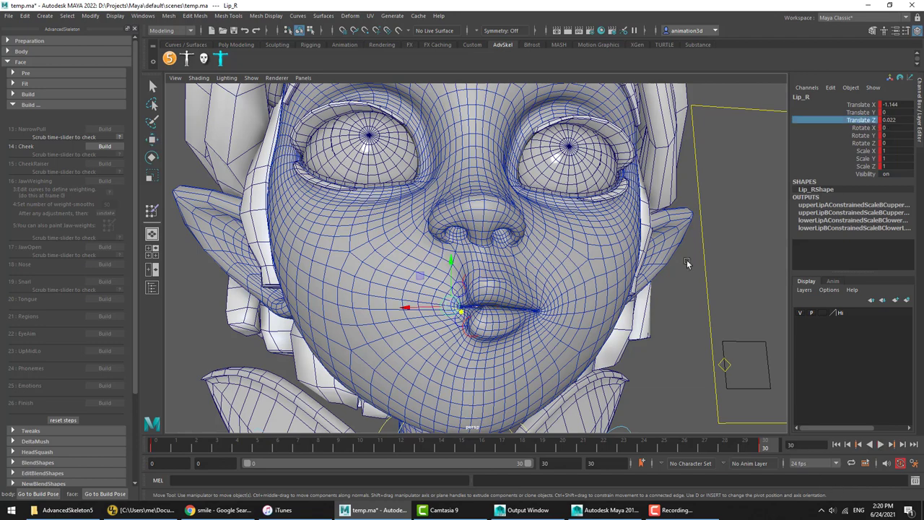
alt+drag(514, 292, 491, 326)
alt+drag(433, 332, 460, 356)
alt+drag(610, 352, 606, 348)
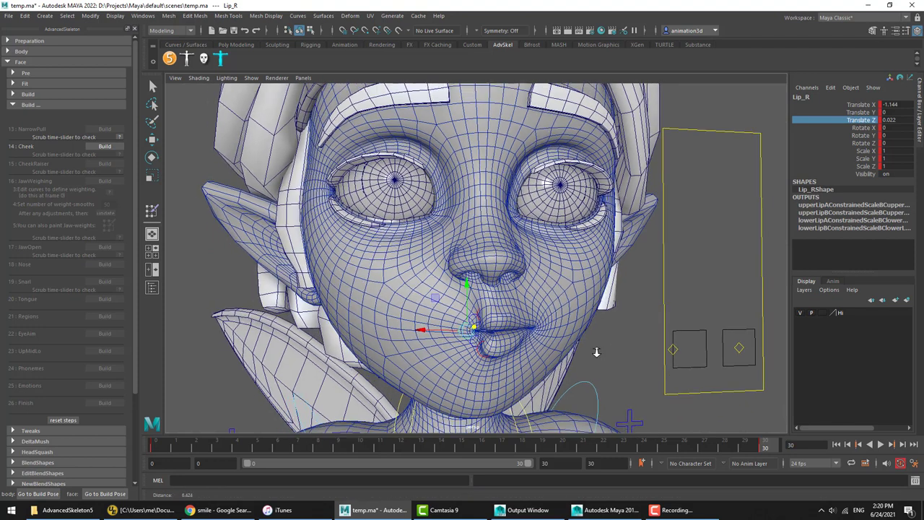
click(608, 349)
drag(522, 448, 423, 456)
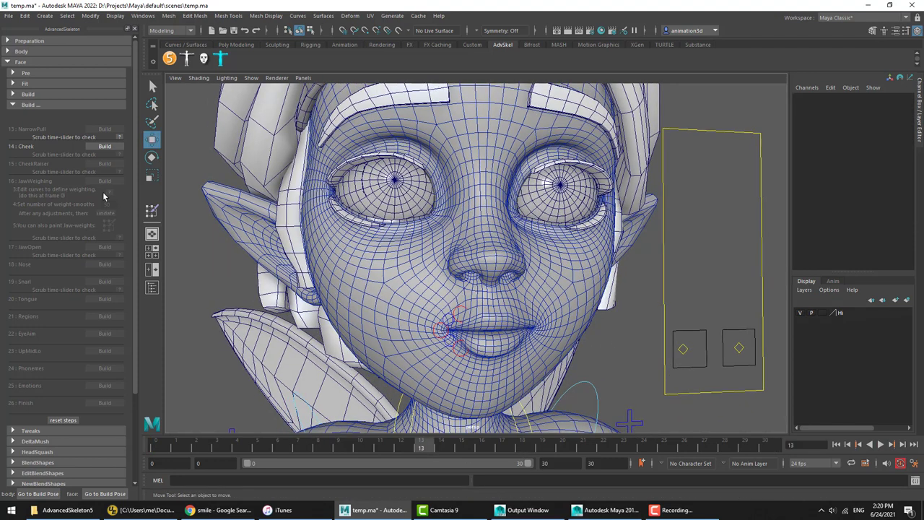
Step: Build the Cheek step and check the cheek puff by playing and scrubbing the timeline with the right cheek control selected
click(104, 147)
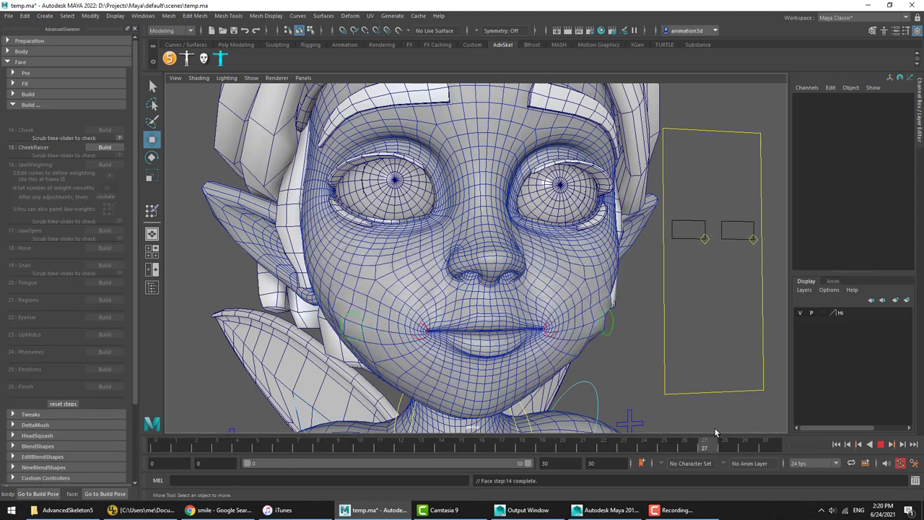
click(627, 447)
click(351, 340)
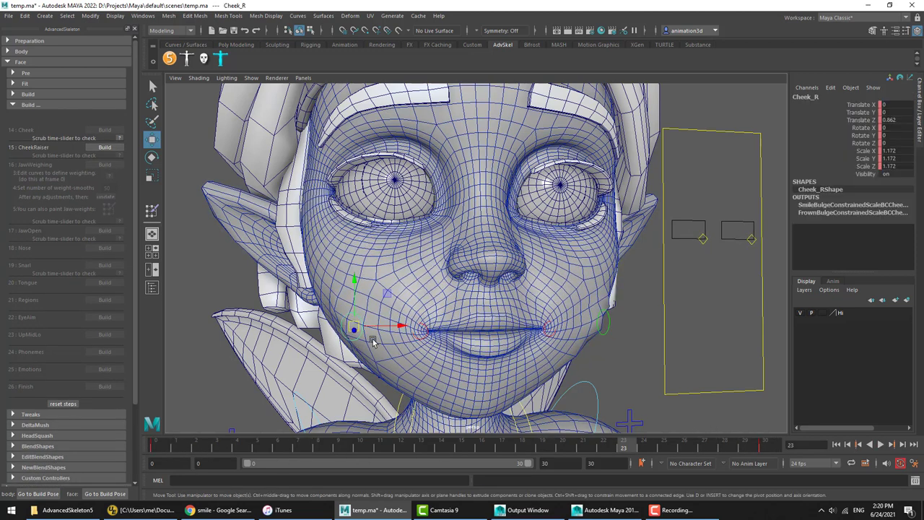
drag(298, 449, 726, 446)
Step: Move the right lip corner control to Translate X -0.107 and Y 0.025 in the cheek puff pose, and undo the stray cheek move
click(424, 338)
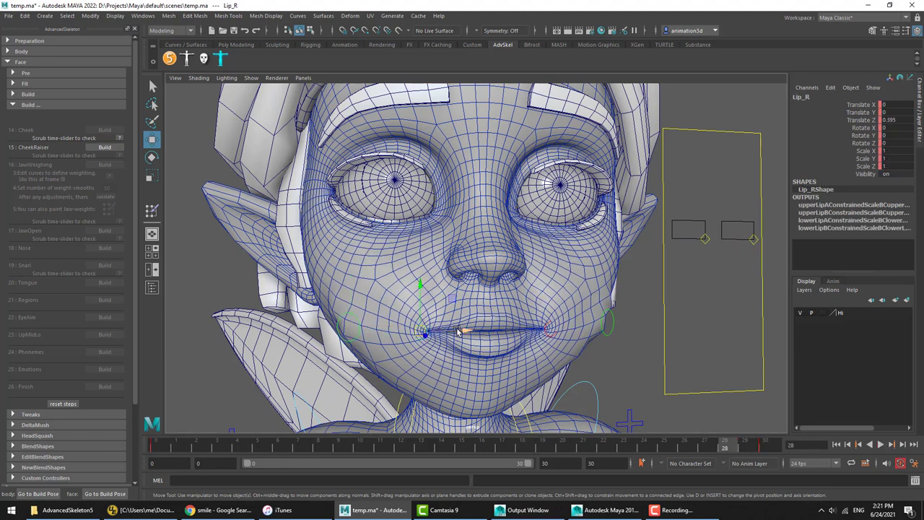
drag(467, 330, 471, 330)
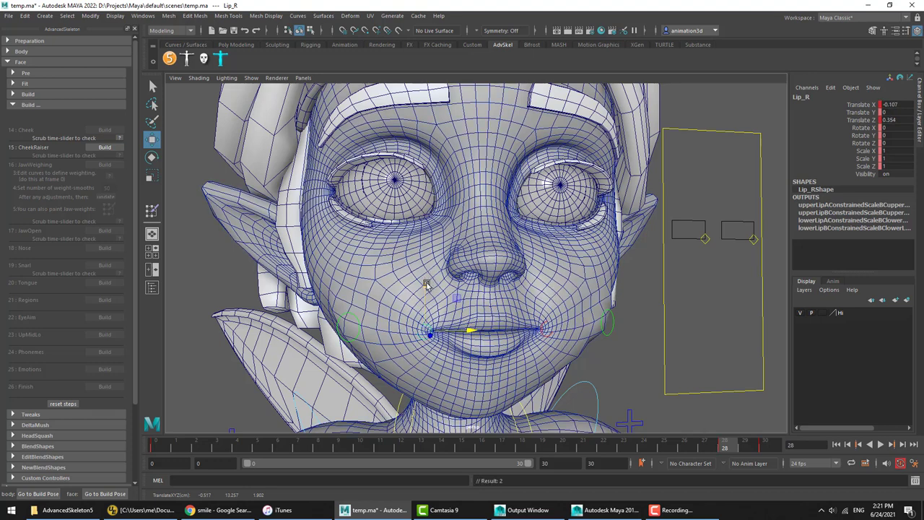
drag(426, 284, 425, 283)
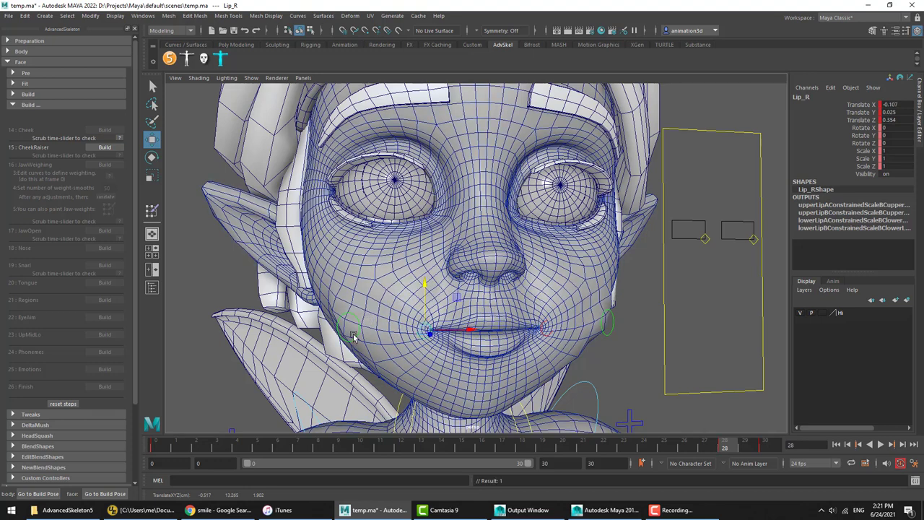
click(353, 335)
key(ctrl+z)
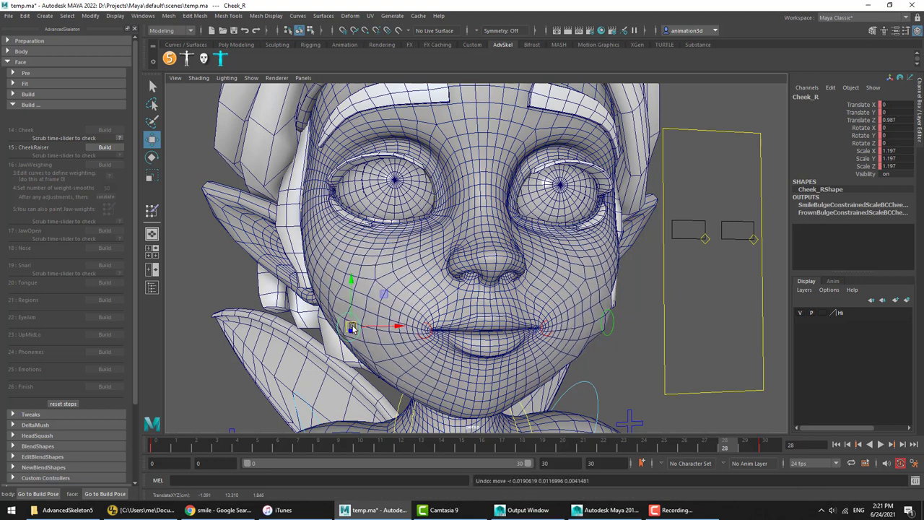
Step: Build the CheekRaiser step and play back its test animation, stopping at frame 30
click(105, 147)
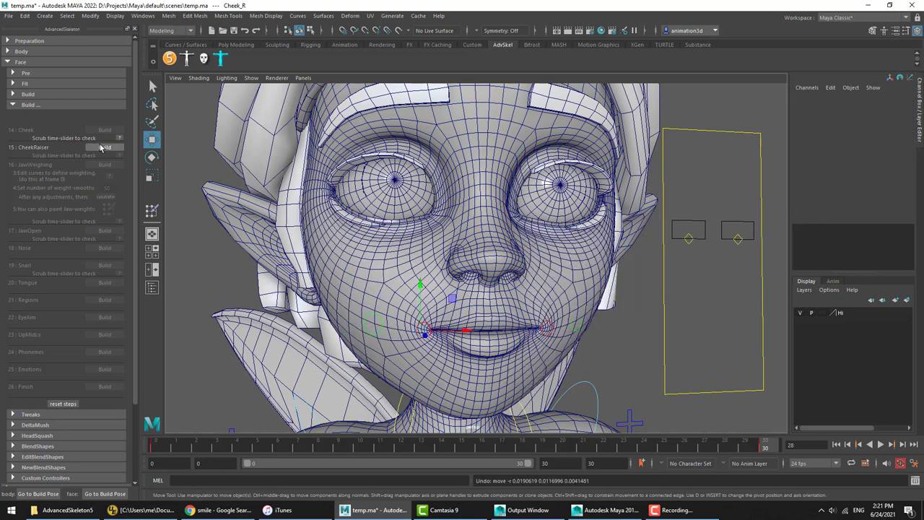
key(alt+v)
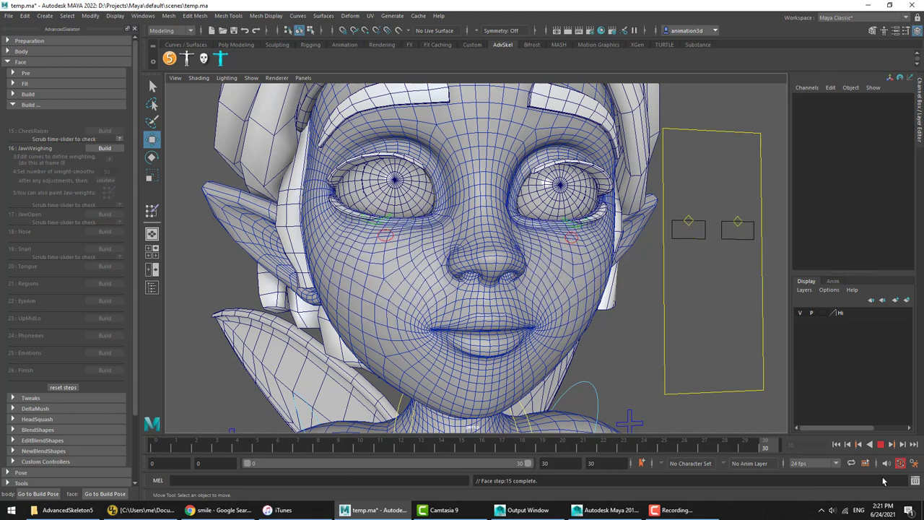
click(881, 444)
Step: Raise the right cheek raiser control to Translate Y 0.521 at frame 30
click(387, 229)
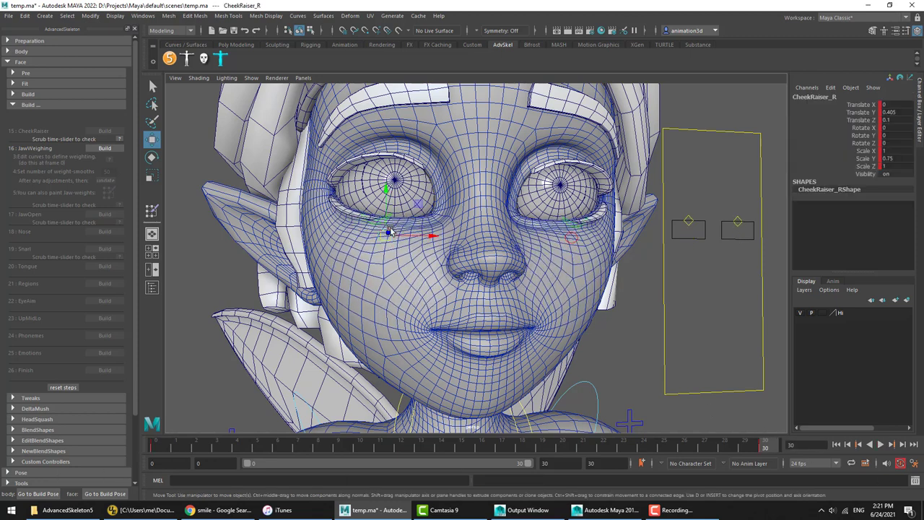
drag(387, 202, 387, 196)
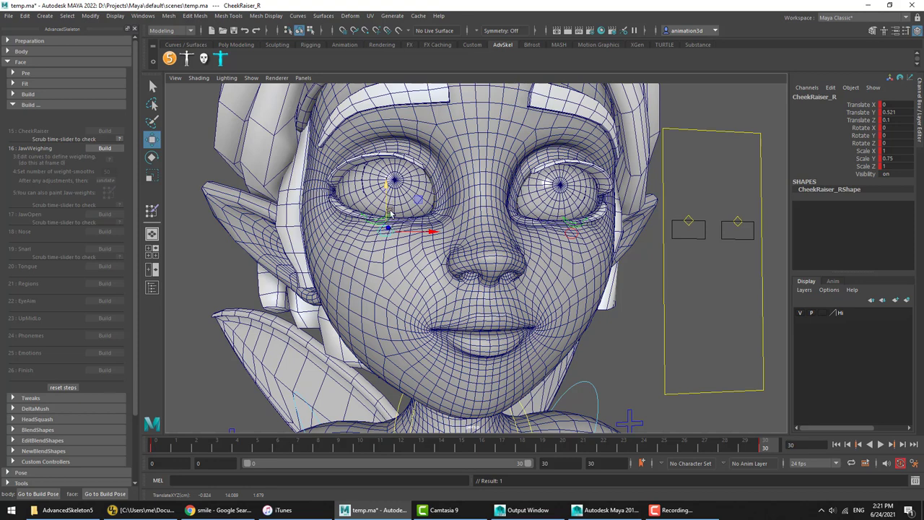
Step: Scale the right cheek raiser control to X 1.089, Y 0.817, Z 1.089 and lower it to Translate Y 0.482, checking the motion
key(r)
drag(388, 231, 387, 231)
key(w)
drag(386, 182, 387, 188)
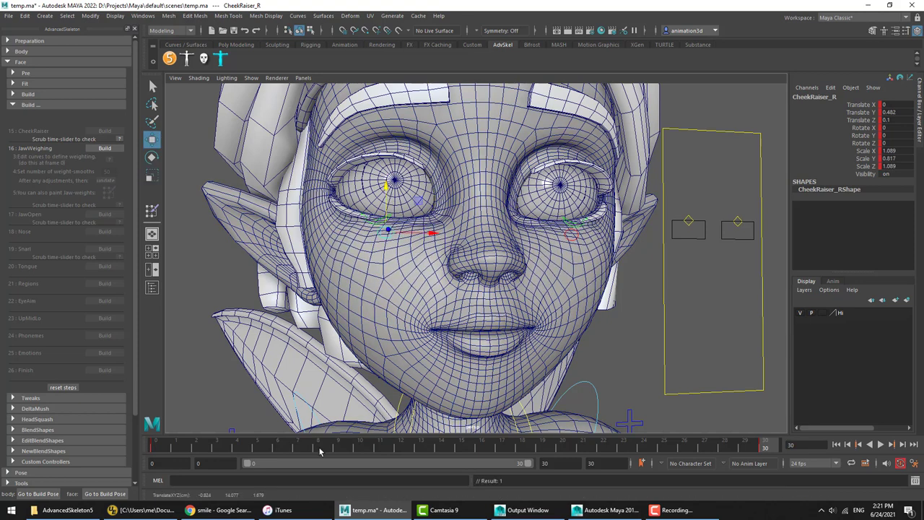
drag(262, 447, 852, 453)
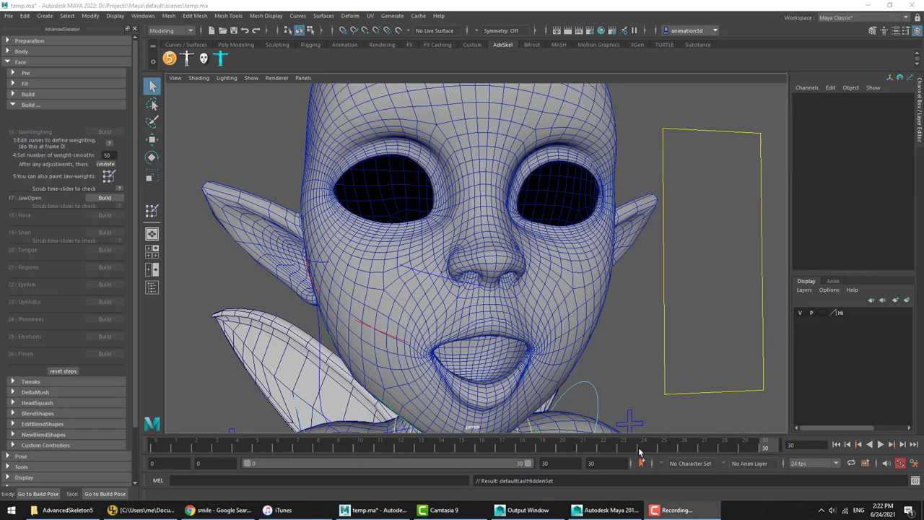
Step: Build the JawWeighing step and check the jaw opening by playing and scrubbing its test animation
key(alt+v)
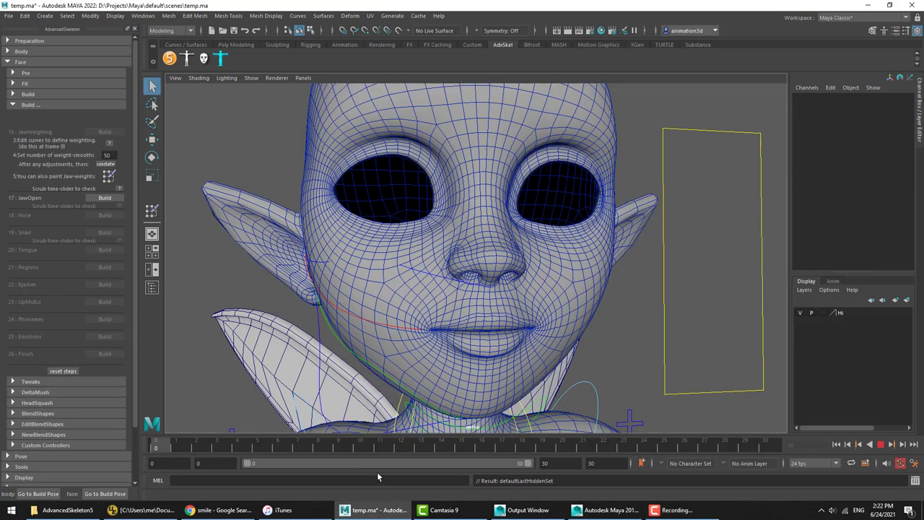
key(alt+v)
alt+drag(390, 275, 506, 224)
alt+right_drag(469, 224, 549, 251)
alt+drag(535, 253, 504, 288)
drag(503, 446, 295, 449)
key(alt+v)
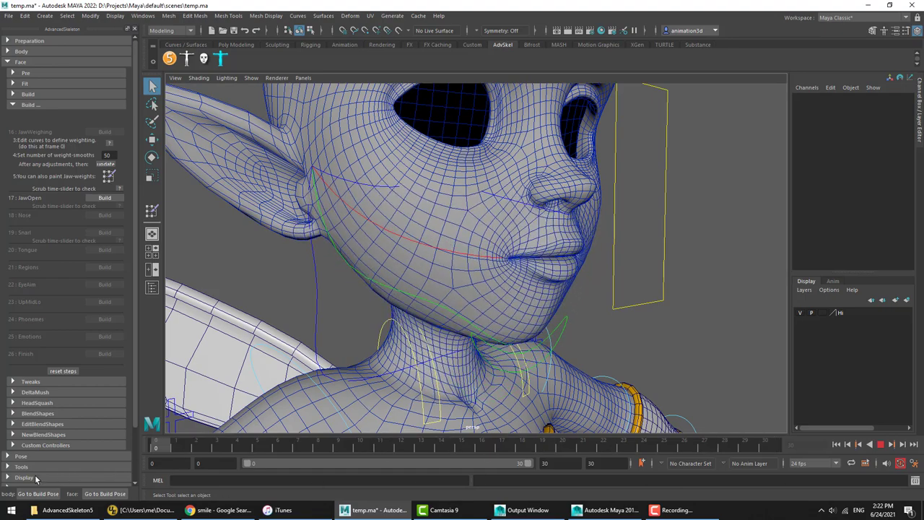
key(alt+v)
Step: Examine the upper jaw weighting curve, JawCurveTop, from several angles around the cheek
click(425, 316)
alt+drag(425, 316, 326, 306)
click(322, 171)
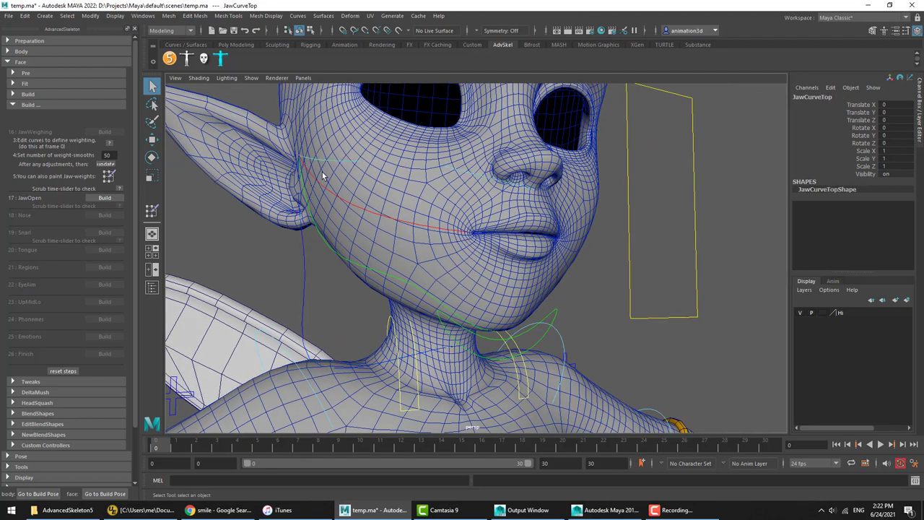
alt+drag(339, 167, 326, 171)
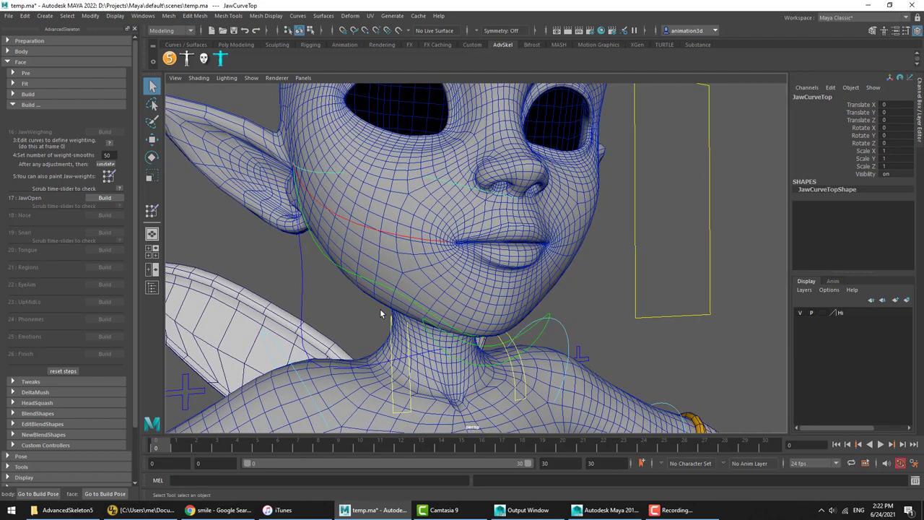
alt+drag(380, 308, 356, 296)
Step: Edit the control vertices of JawCurveBottom and move the vertex beside the neck closer to the underside of the jaw
click(317, 286)
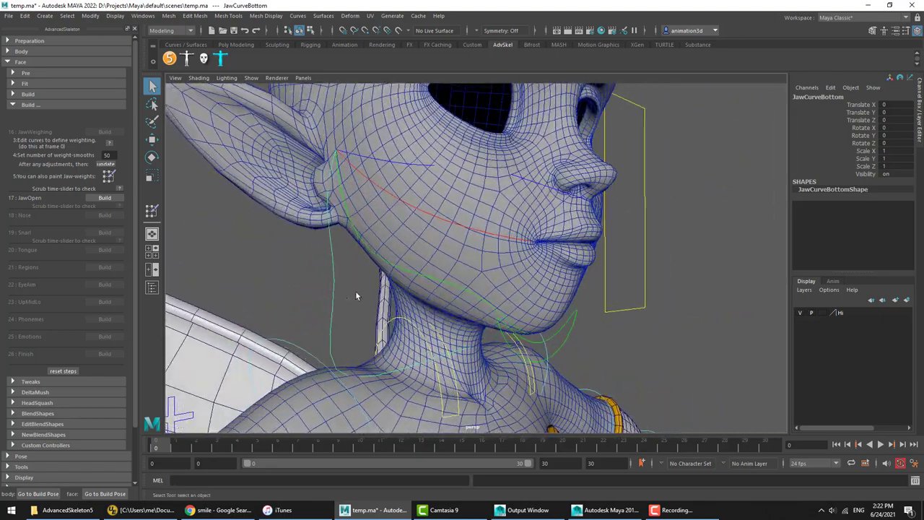
right_drag(333, 274, 292, 283)
click(355, 275)
key(w)
alt+drag(333, 287, 397, 289)
mouse_move(382, 297)
middle_down()
mouse_move(400, 298)
mouse_move(384, 309)
middle_up()
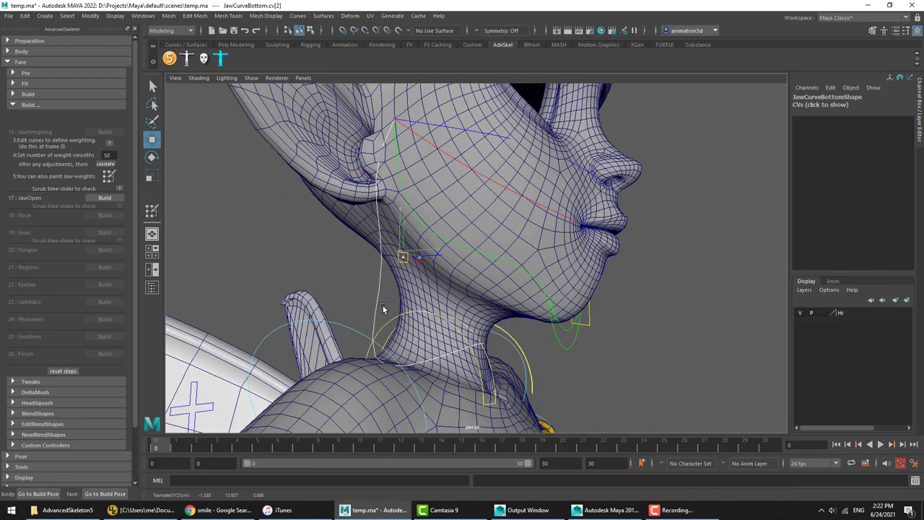
Step: Pull the lower control vertices of JawCurveBottom up and inward to fit the curve against the upper neck
click(354, 392)
middle_drag(355, 392, 441, 306)
alt+drag(453, 256, 390, 271)
mouse_move(348, 294)
alt+mouse_down()
mouse_move(336, 304)
mouse_move(335, 291)
alt+mouse_up()
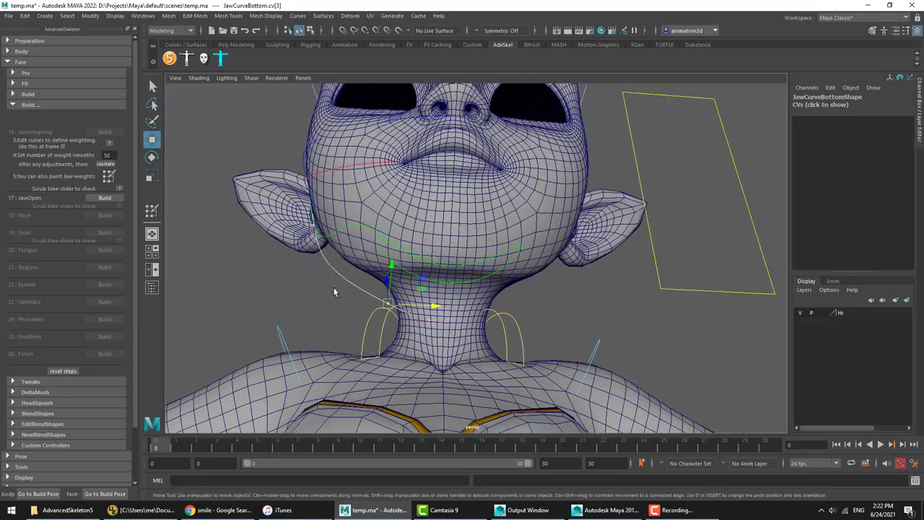
click(314, 259)
middle_drag(315, 294, 344, 286)
alt+drag(359, 280, 399, 303)
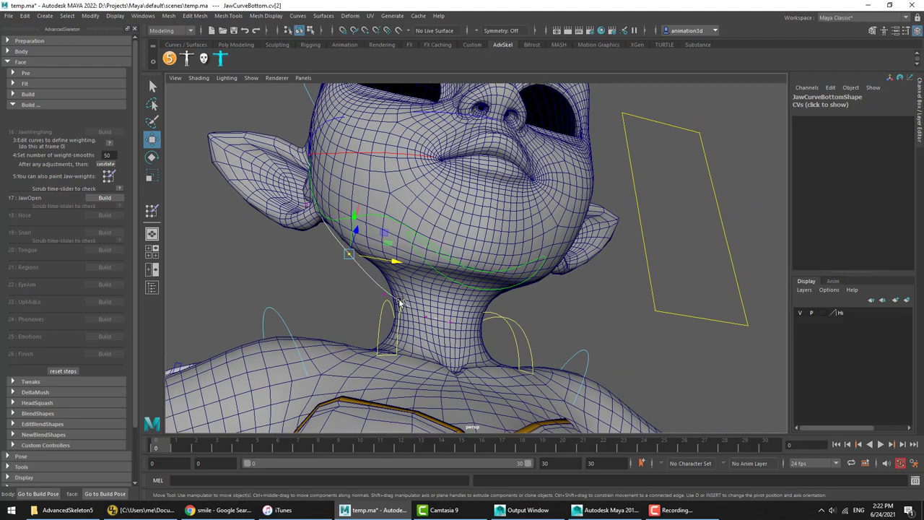
alt+drag(360, 275, 418, 281)
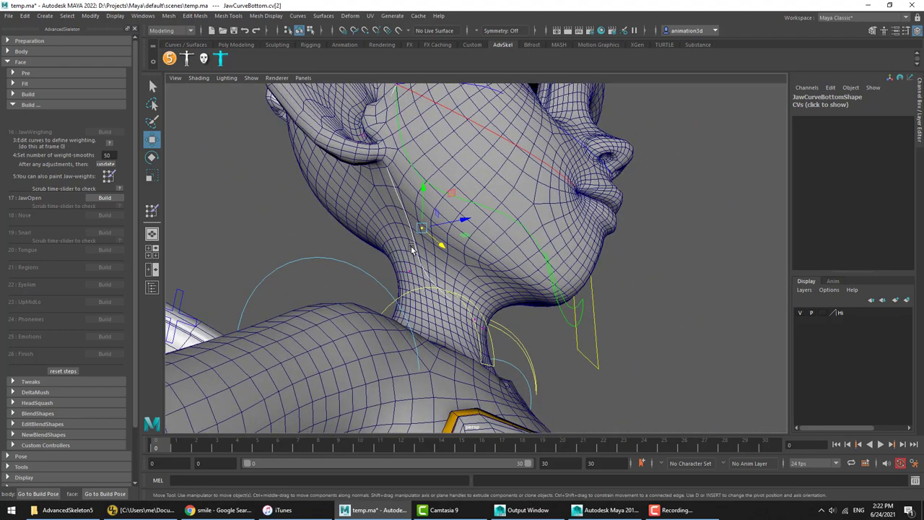
alt+drag(486, 250, 419, 256)
Step: Reshape the JawCurve along the jawline by moving its vertices at the jaw angle and near the chin, and return to object mode
click(446, 295)
alt+drag(447, 295, 515, 296)
right_drag(668, 274, 611, 272)
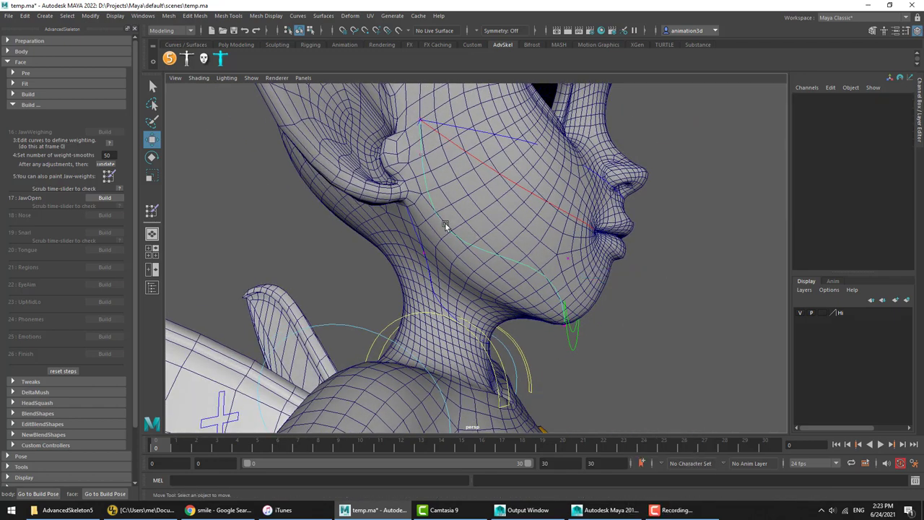
drag(417, 249, 427, 273)
middle_drag(428, 273, 443, 267)
drag(582, 247, 541, 281)
middle_drag(541, 281, 519, 308)
mouse_move(554, 322)
alt+mouse_down()
mouse_move(534, 320)
mouse_move(555, 354)
mouse_move(500, 336)
mouse_move(541, 324)
alt+mouse_up()
key(F8)
Step: Inspect the course of JawCurveTop, JawCurve and JawCurveMid over the cheek, mouth corner and jawline from several angles
click(430, 254)
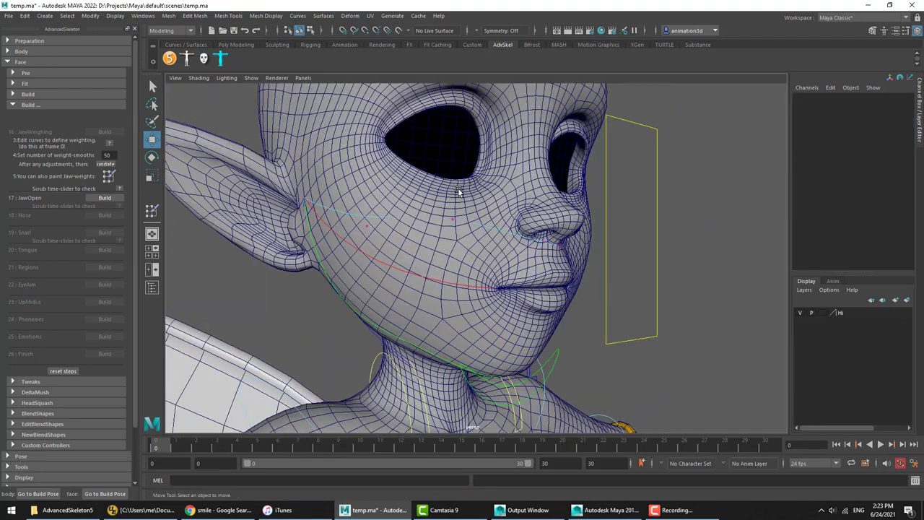
alt+drag(485, 224, 455, 157)
click(442, 150)
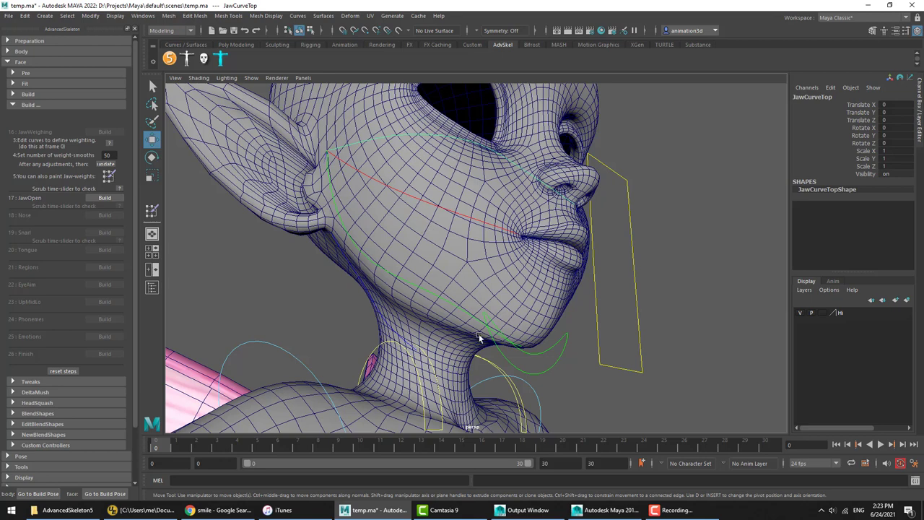
click(422, 292)
alt+drag(439, 303, 420, 239)
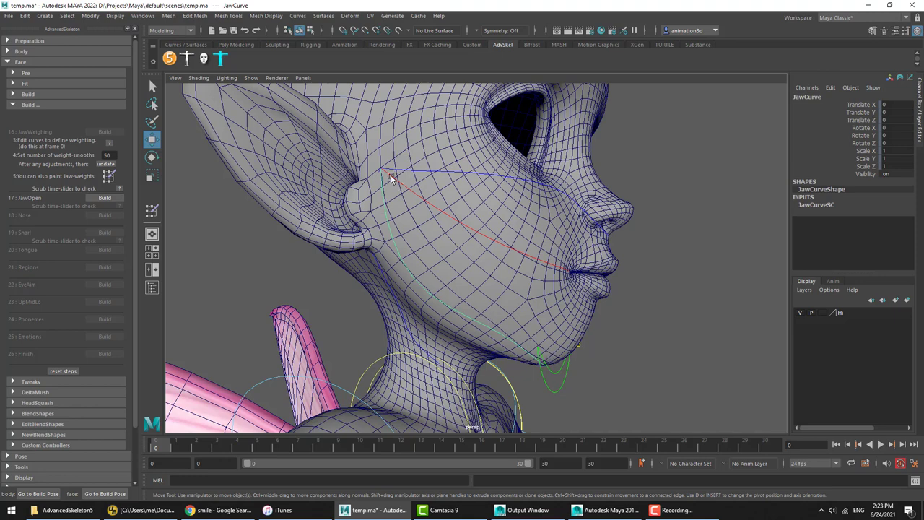
alt+drag(534, 350, 503, 288)
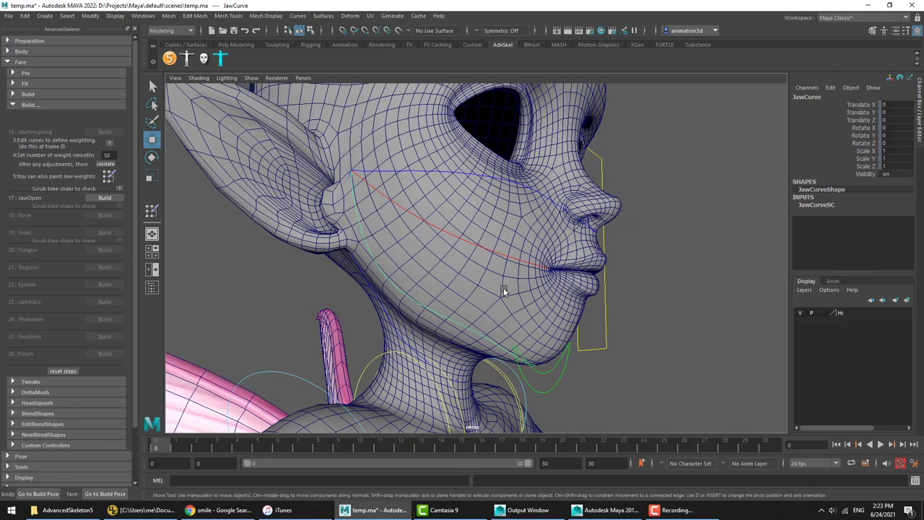
mouse_move(492, 252)
alt+mouse_down()
mouse_move(508, 274)
mouse_move(494, 265)
alt+mouse_up()
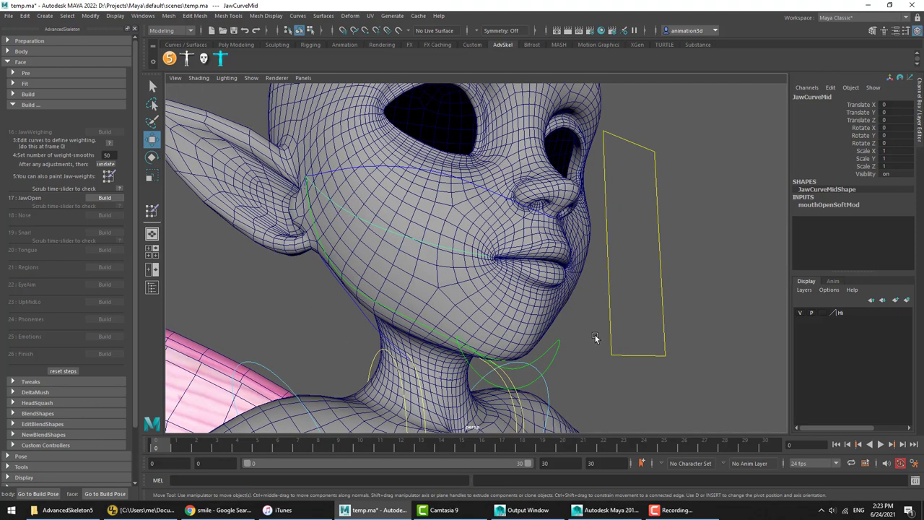
click(493, 265)
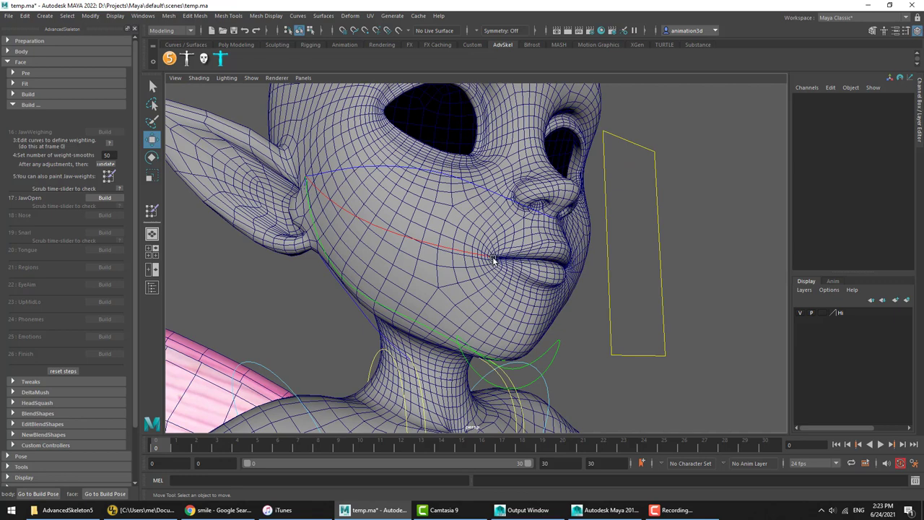
click(384, 228)
alt+drag(420, 248, 435, 246)
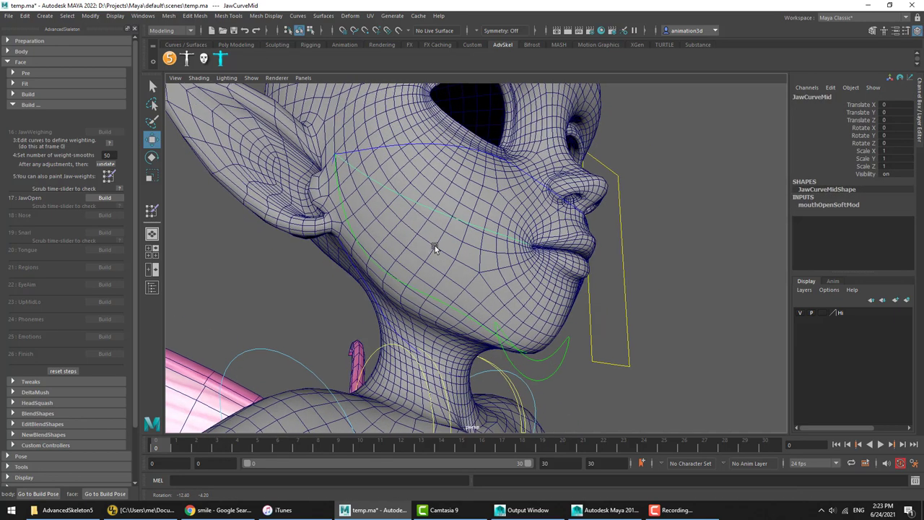
alt+drag(642, 246, 621, 246)
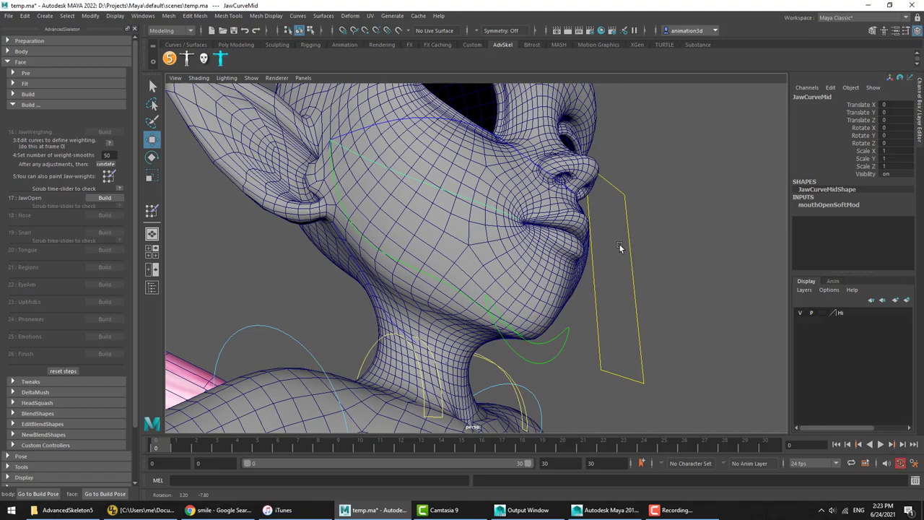
click(459, 289)
alt+drag(459, 287, 464, 315)
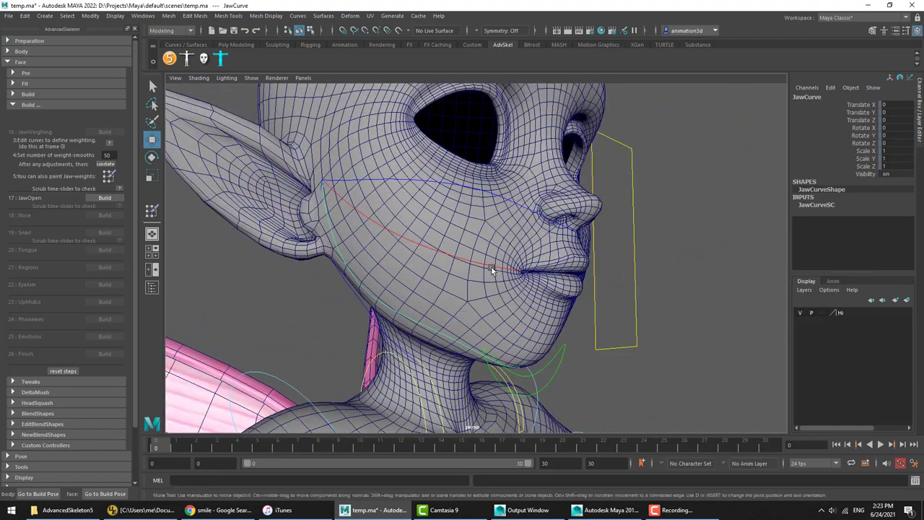
alt+drag(549, 287, 491, 272)
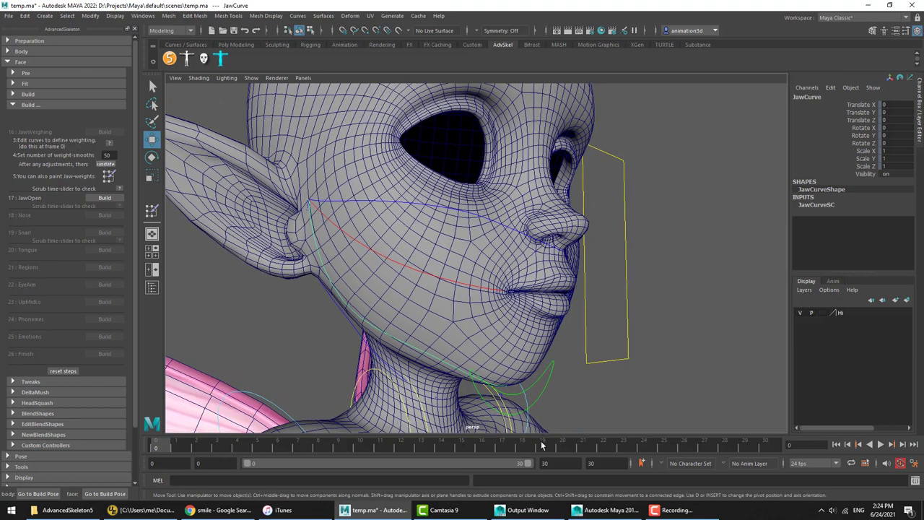
Step: Undo the last three actions and check the jaw weighting by scrubbing and playing the test animation up to frame 30
key(z)
key(z)
key(z)
key(q)
click(298, 373)
drag(207, 443, 605, 428)
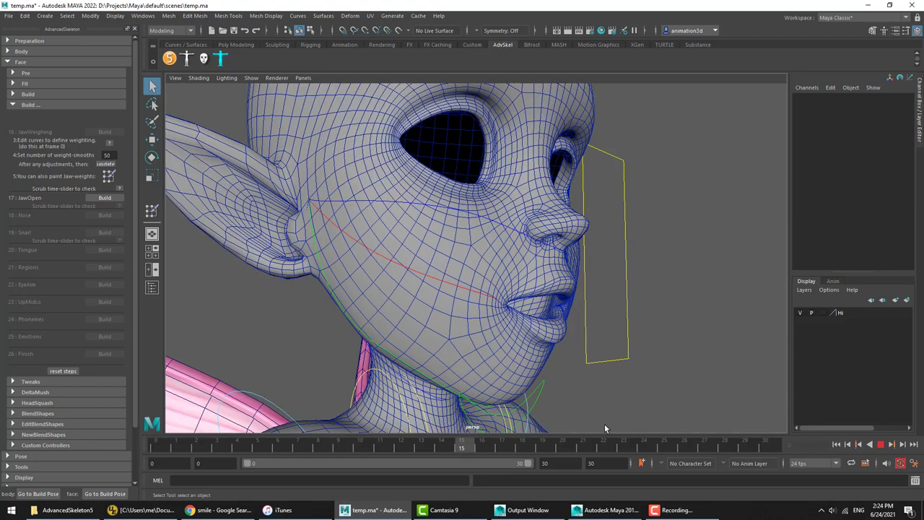
alt+drag(389, 370, 394, 406)
alt+drag(571, 318, 470, 358)
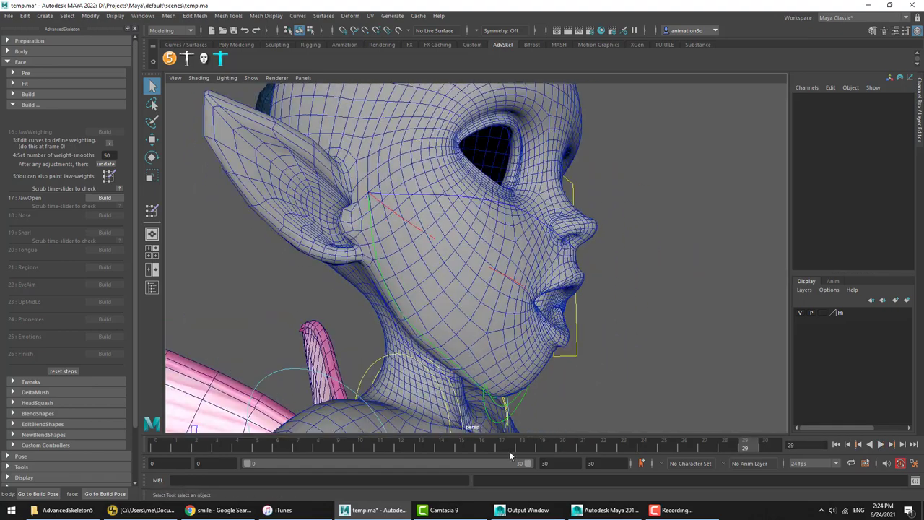
drag(510, 452, 94, 438)
alt+drag(367, 268, 322, 260)
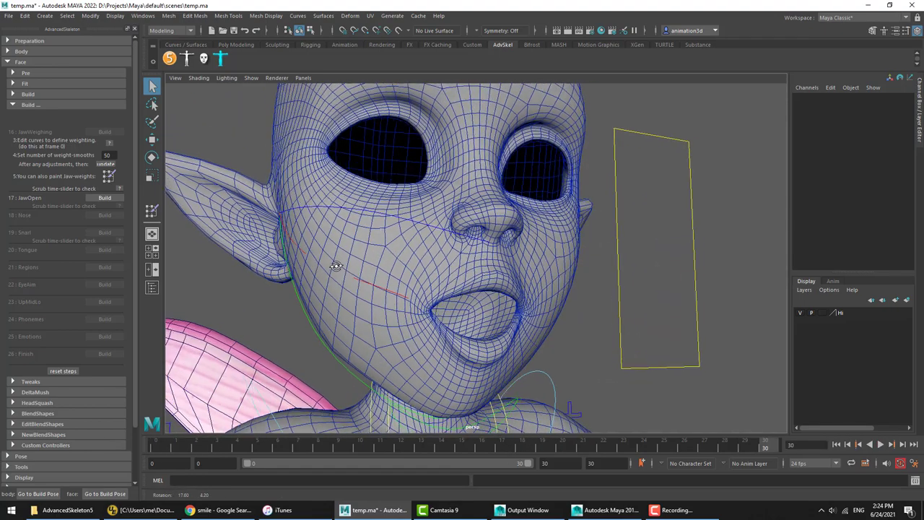
Step: Build the JawOpen step and reposition the right cheek control in the open-jaw pose at frame 30, checking it in playback
click(104, 197)
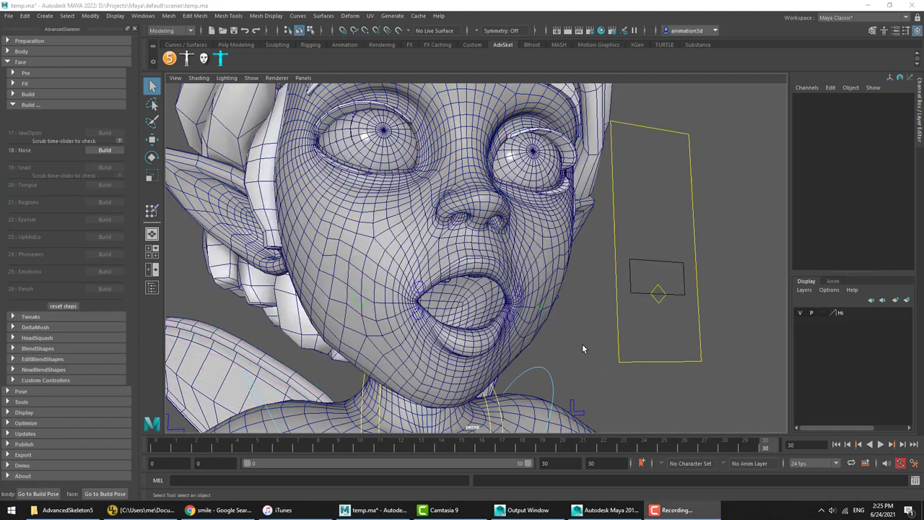
click(364, 303)
key(w)
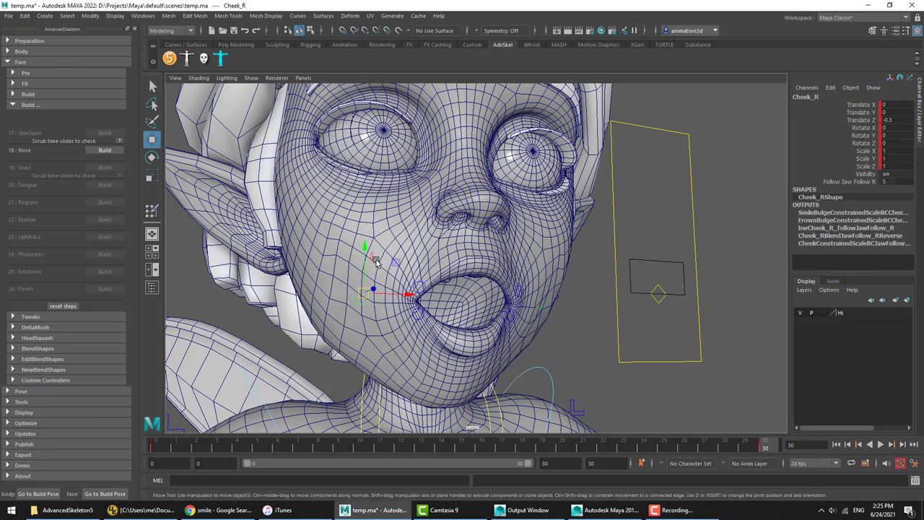
key(alt+v)
drag(363, 295, 356, 294)
key(alt+v)
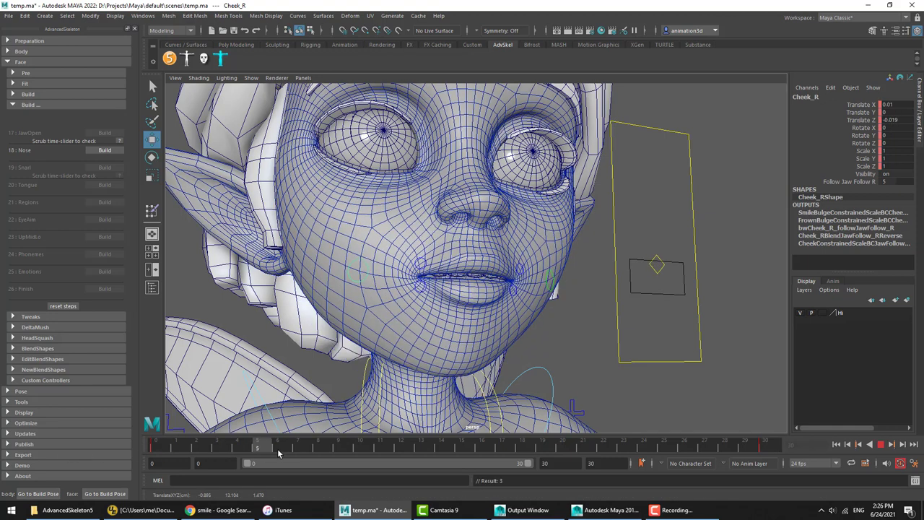
click(768, 442)
drag(358, 295, 419, 390)
Step: At frame 25, raise the right outer upper lip control to Translate Y 0.025 and lower the matching lower lip control slightly
click(399, 296)
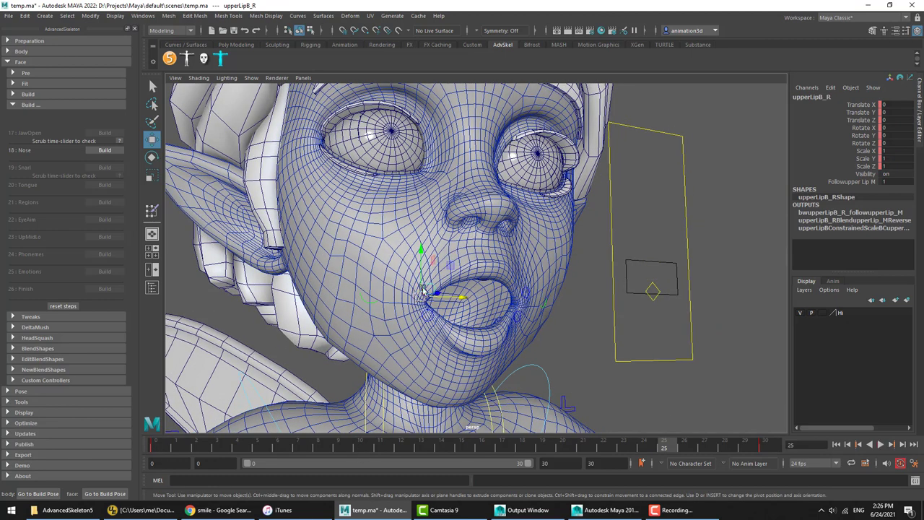
drag(428, 297, 424, 296)
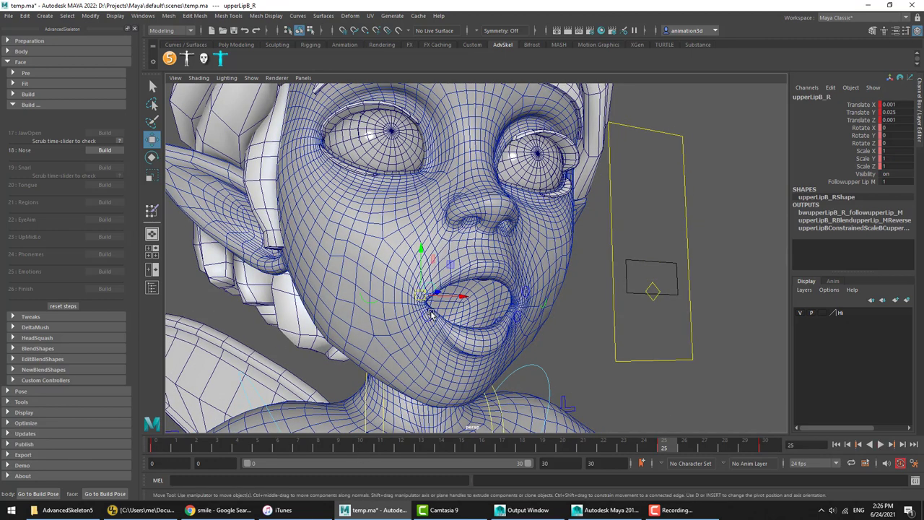
click(425, 310)
drag(424, 312, 422, 311)
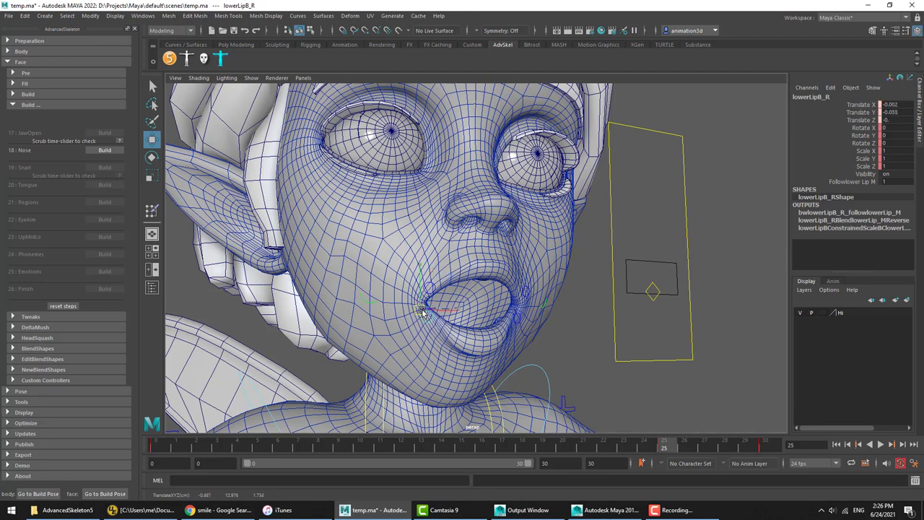
Step: Adjust the right cheek control slightly at frame 19 of the jaw opening and undo its last move
click(584, 353)
alt+drag(585, 353, 511, 352)
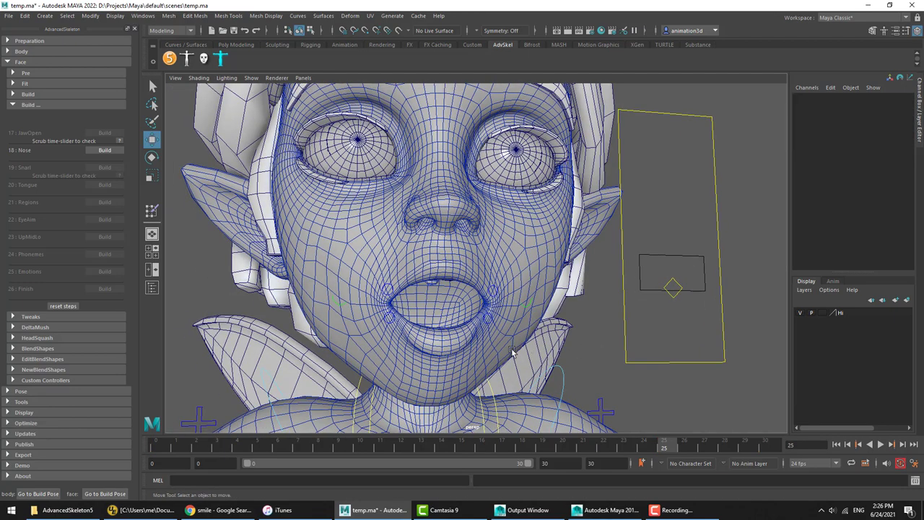
click(340, 304)
alt+drag(430, 350, 445, 354)
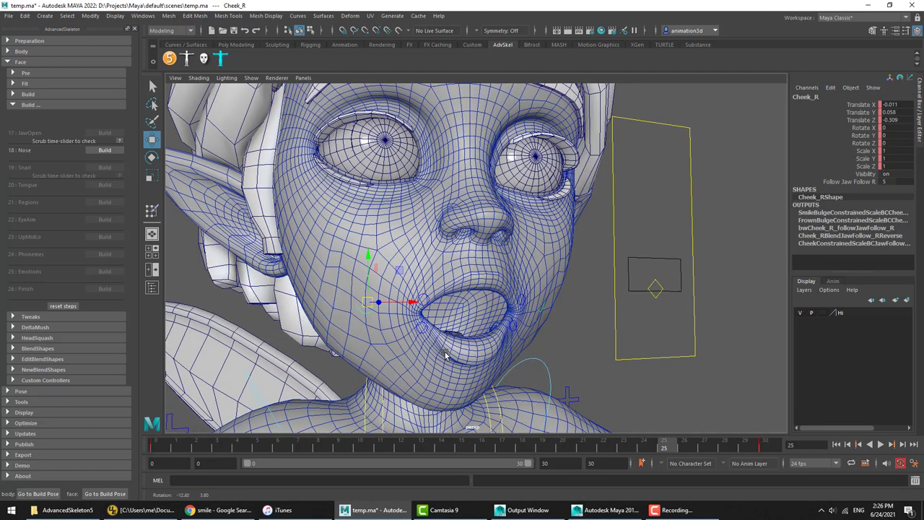
drag(400, 442, 284, 437)
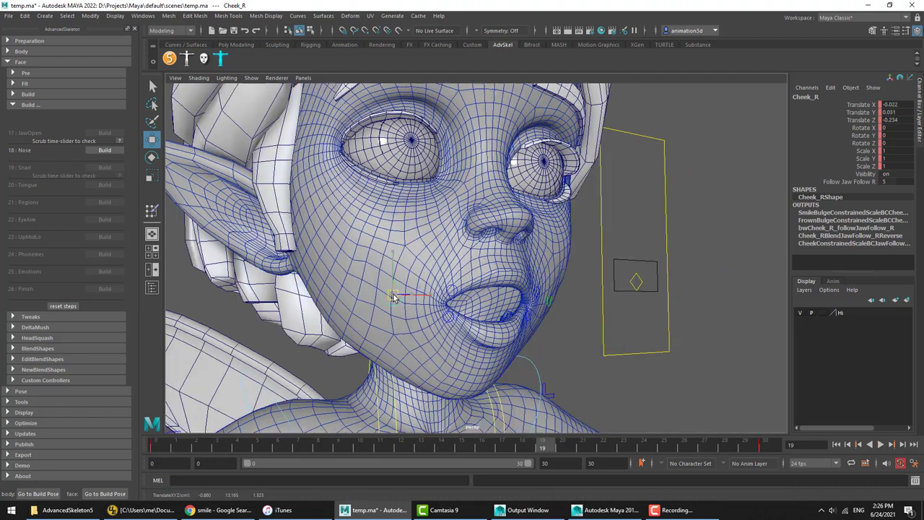
key(ctrl+z)
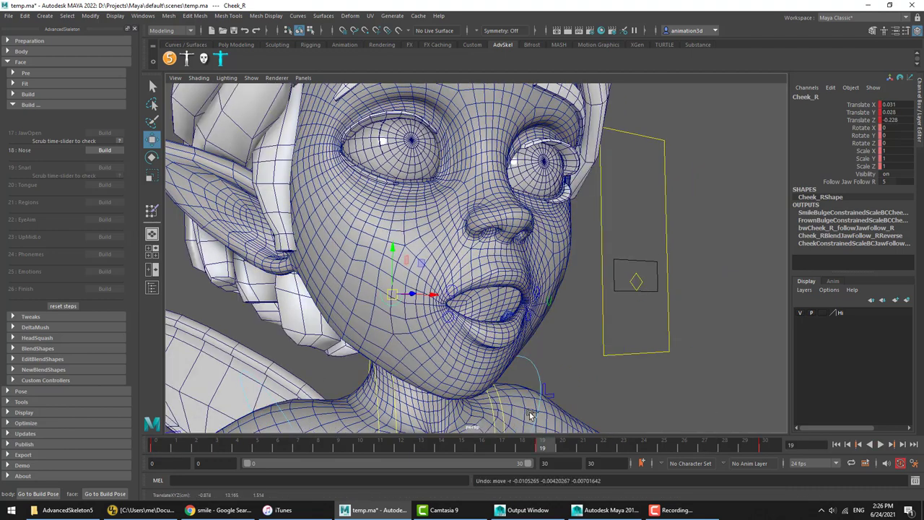
Step: Undo the cheek tweak at frame 19, move the right cheek control at frame 30 to Translate X -0.077, Y 0.067, Z -0.342, and play back
drag(392, 294, 392, 290)
key(ctrl+z)
drag(540, 446, 748, 450)
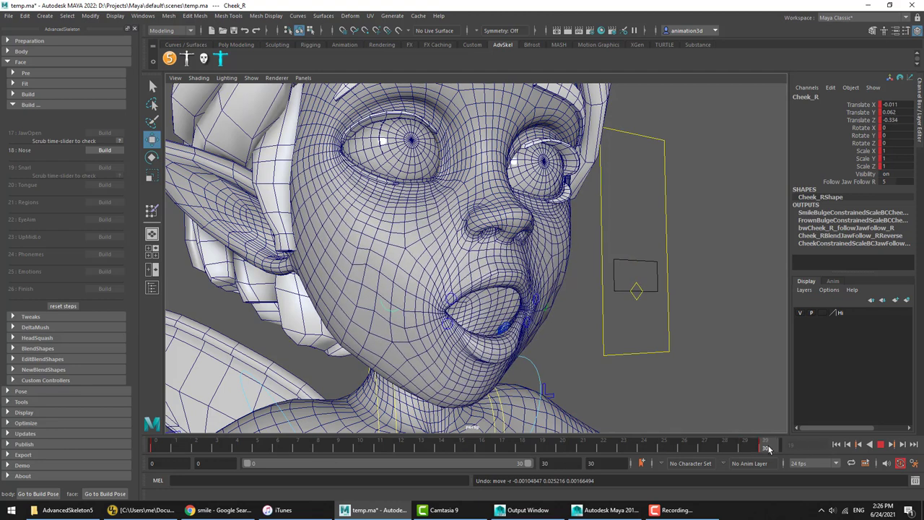
key(alt+v)
drag(389, 304, 392, 301)
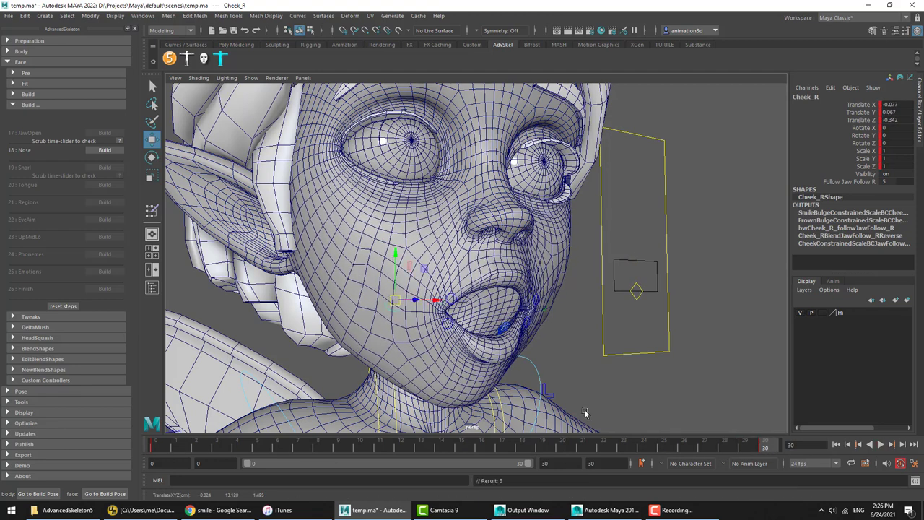
key(alt+v)
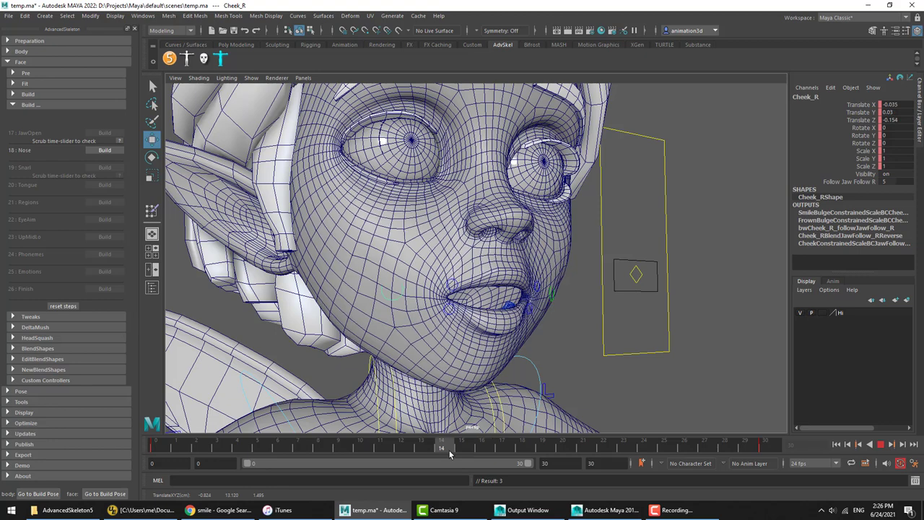
Step: Try an in-between pose for the right cheek control at frame 11 and check it by playing and scrubbing to frame 30
drag(504, 453, 380, 447)
drag(393, 284, 348, 305)
key(alt+v)
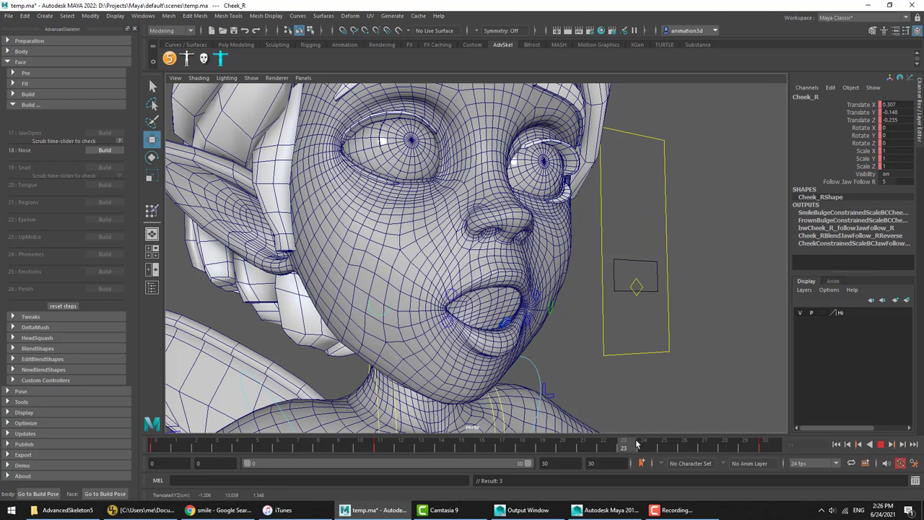
drag(750, 444, 773, 443)
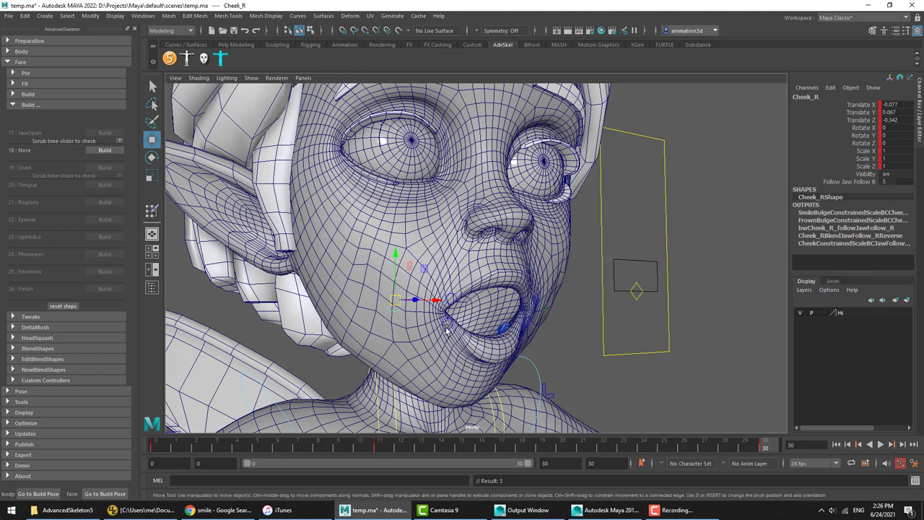
Step: Delete the right cheek control's key at frame 11 and play the jaw opening
click(381, 448)
right_click(382, 448)
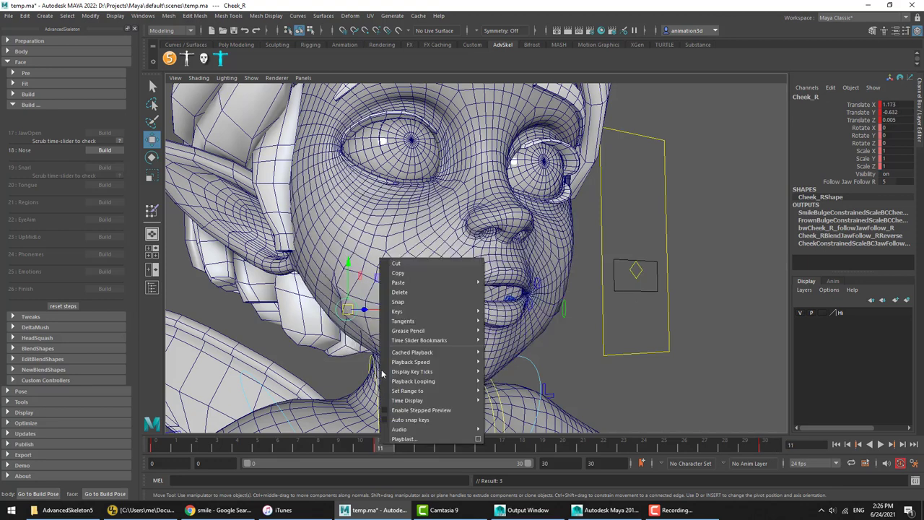
click(408, 265)
key(alt+v)
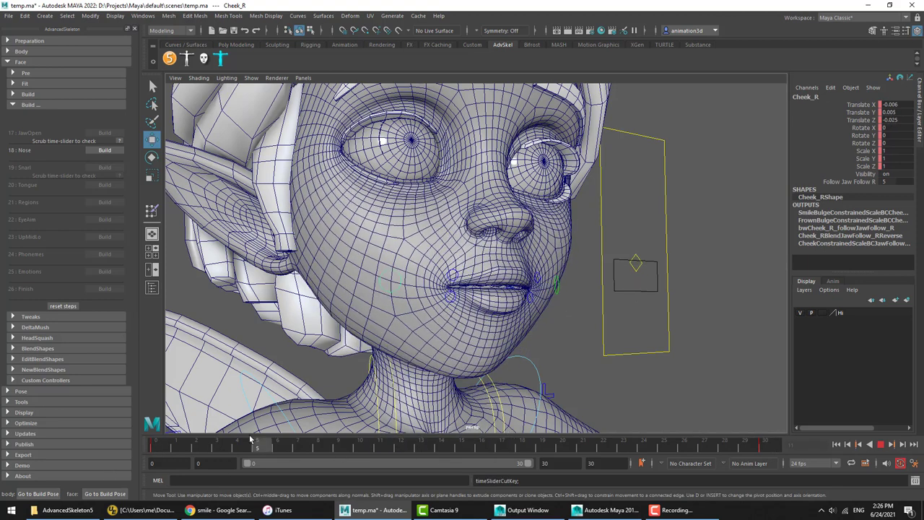
Step: At frame 30, reposition the right cheek control to Translate X 0.092, Y 0.2, Z -0.375 and check the jaw opening in playback
drag(250, 439, 699, 462)
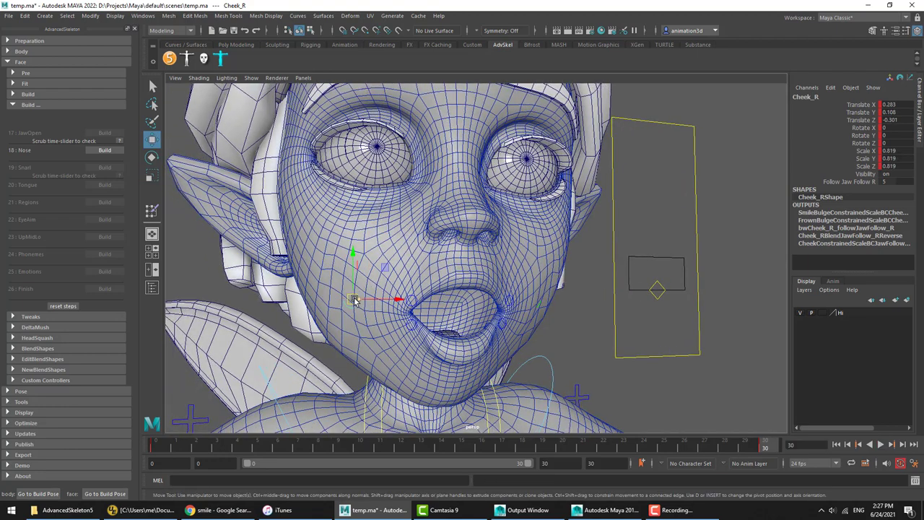
drag(354, 301, 360, 296)
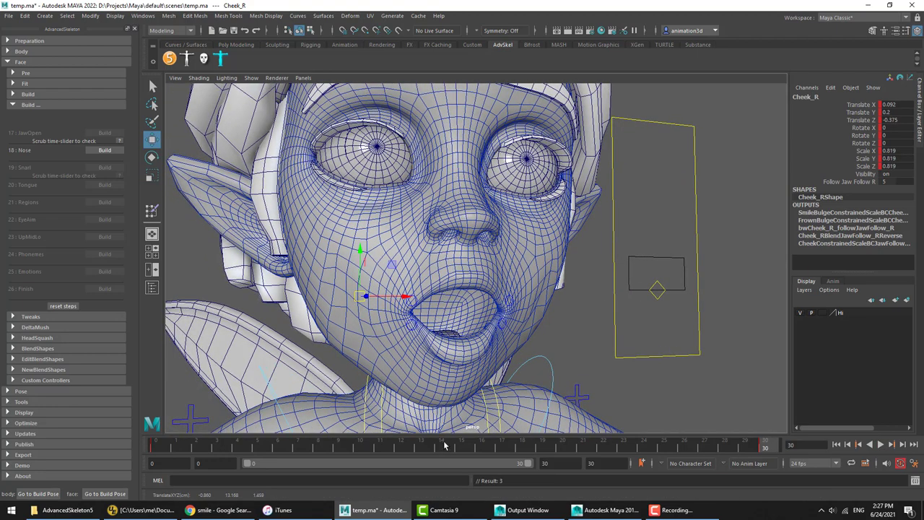
key(alt+v)
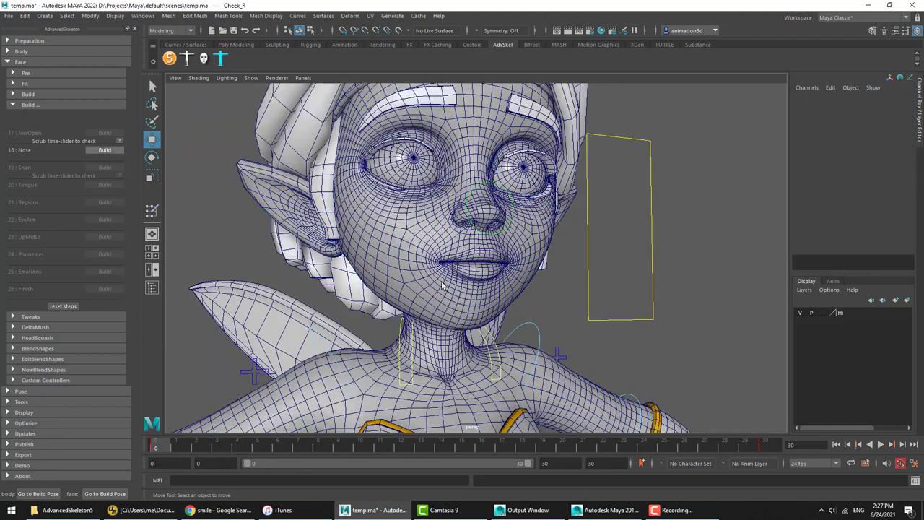
Step: Test the nose control by moving it slightly and undo the move
click(495, 214)
mouse_move(489, 207)
mouse_down()
mouse_move(501, 215)
mouse_move(494, 197)
mouse_up()
key(ctrl+z)
Step: Build the Snarl step and check the snarl close up by scrubbing to frame 29 and playing the test animation
click(111, 153)
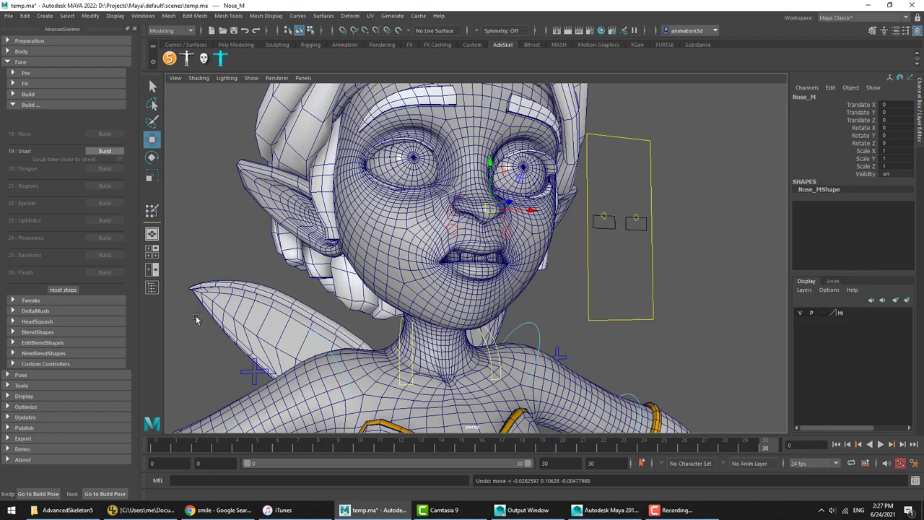
drag(344, 448, 745, 448)
alt+right_drag(508, 284, 611, 296)
alt+middle_drag(611, 296, 611, 355)
alt+drag(611, 355, 568, 382)
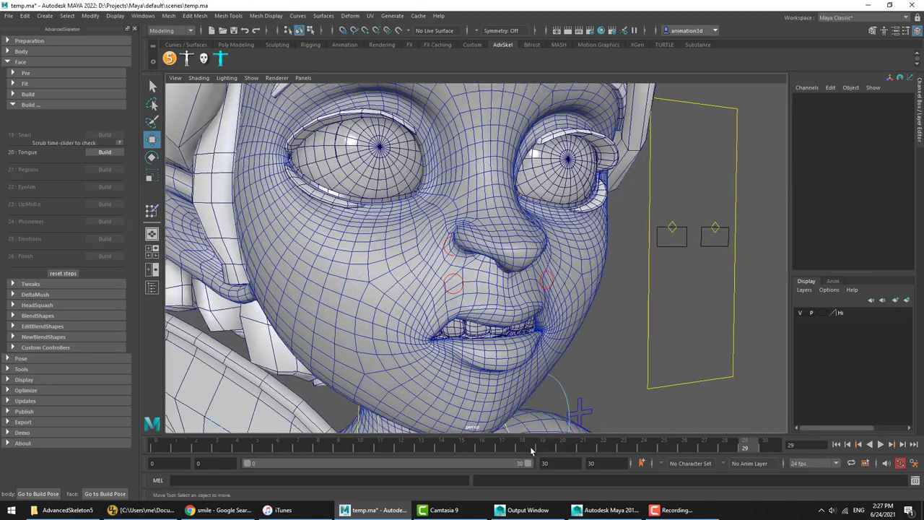
key(alt+v)
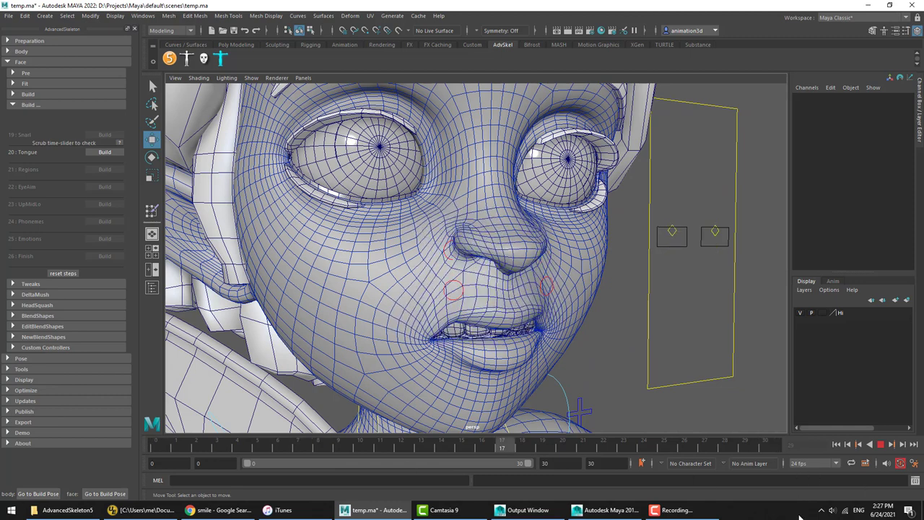
Step: Select the right nose slider in the control box and examine how the snarl deforms by scrubbing the test animation
click(676, 235)
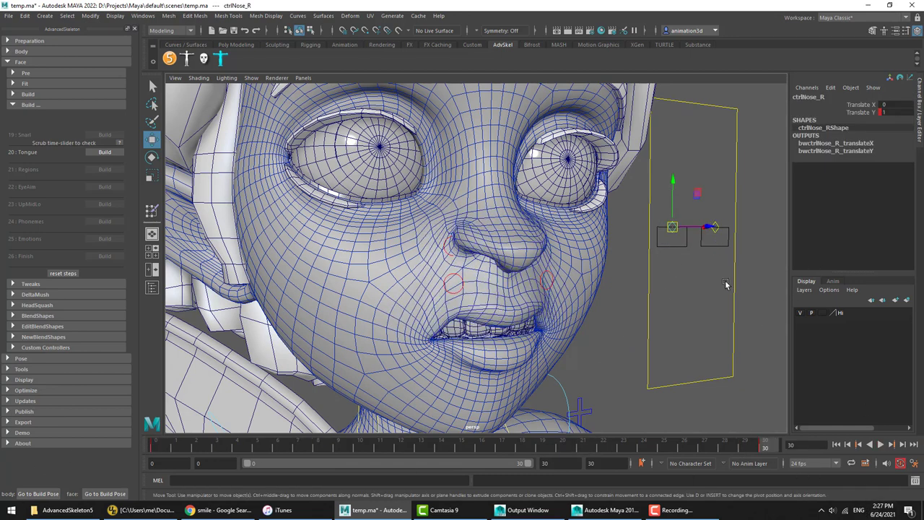
click(677, 246)
click(676, 246)
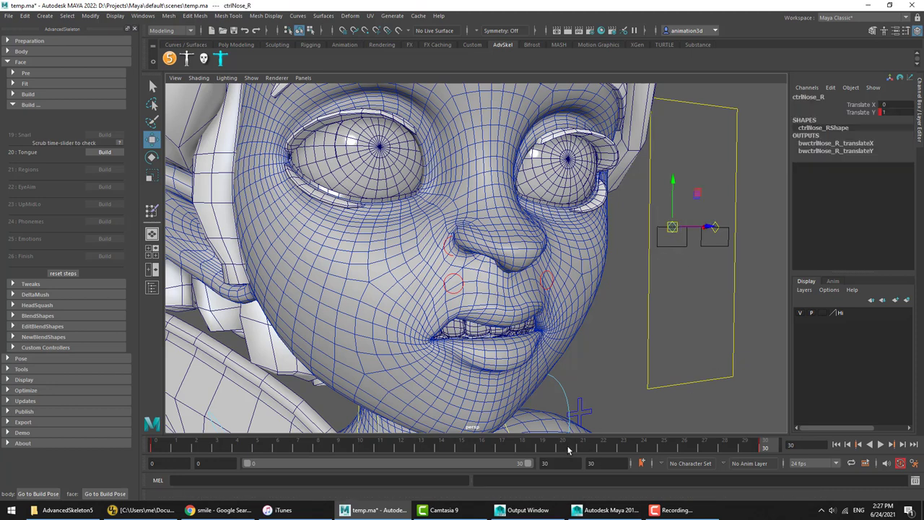
drag(569, 449, 776, 375)
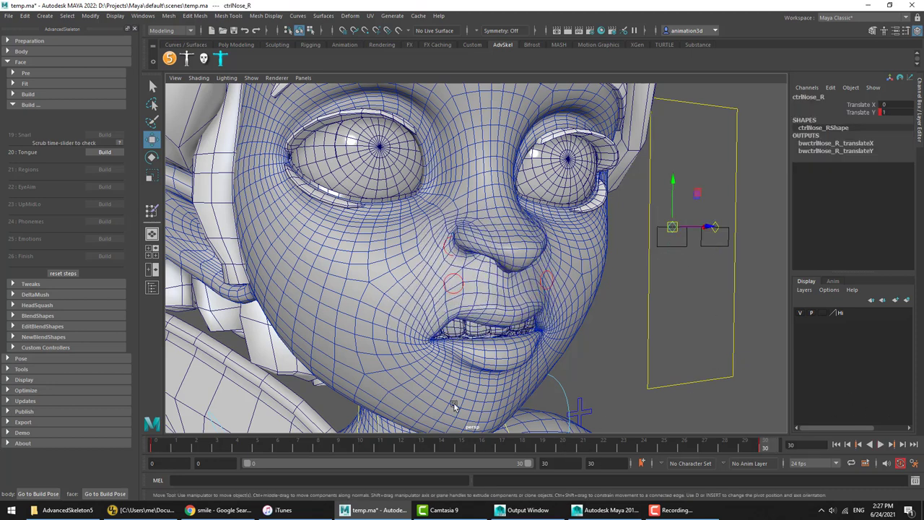
drag(452, 455, 780, 453)
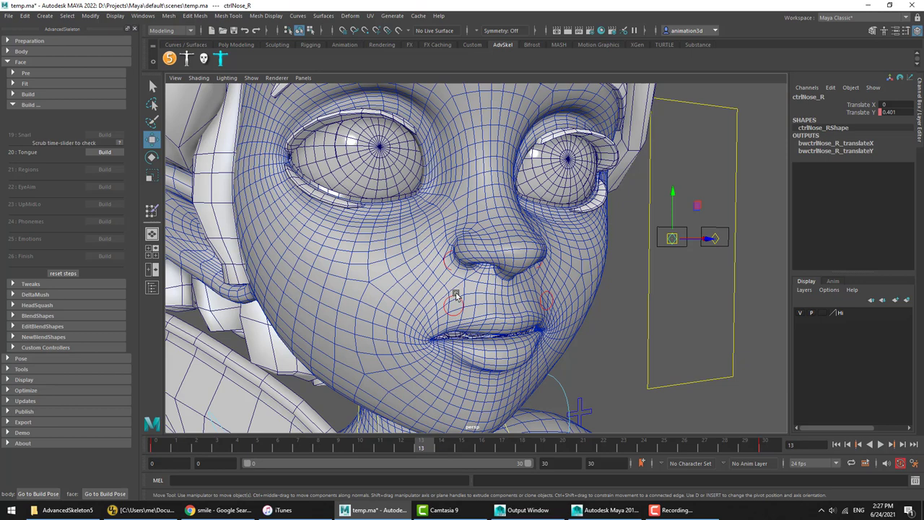
Step: At frame 30, adjust the right upper lip control and pose NoseCorner_R at Translate Y 0.55 and Rotate X -6.244, then scrub to check the snarl
click(455, 296)
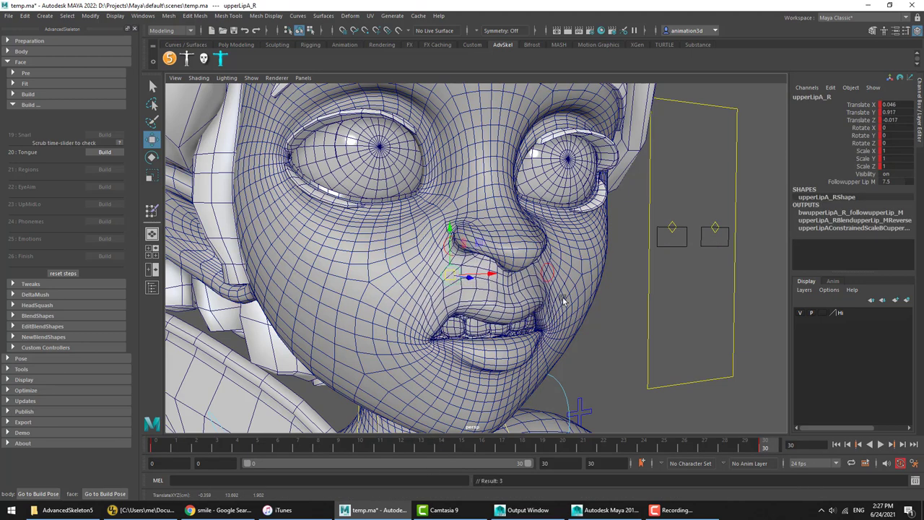
click(437, 270)
click(448, 254)
mouse_move(452, 262)
middle_down()
mouse_move(447, 246)
mouse_move(449, 264)
middle_up()
alt+drag(450, 264, 437, 261)
key(e)
key(w)
middle_drag(437, 261, 436, 266)
alt+drag(552, 361, 553, 326)
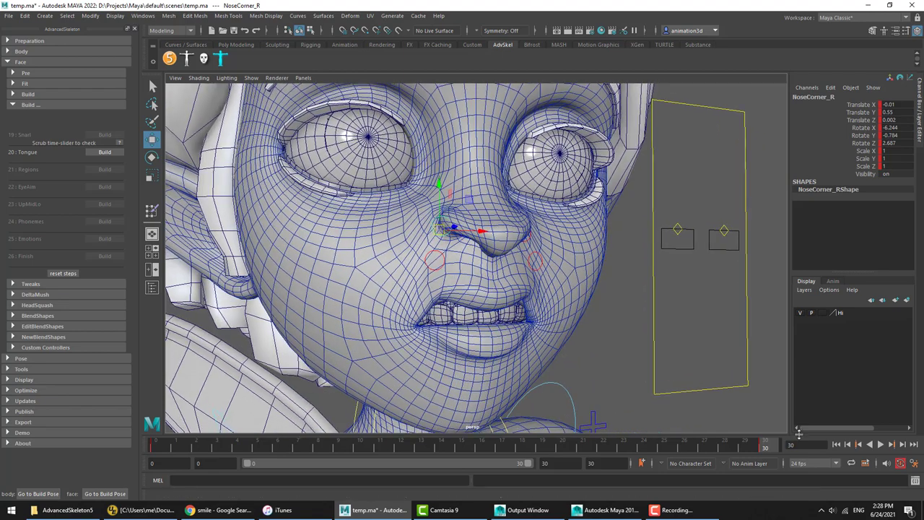
drag(756, 446, 440, 471)
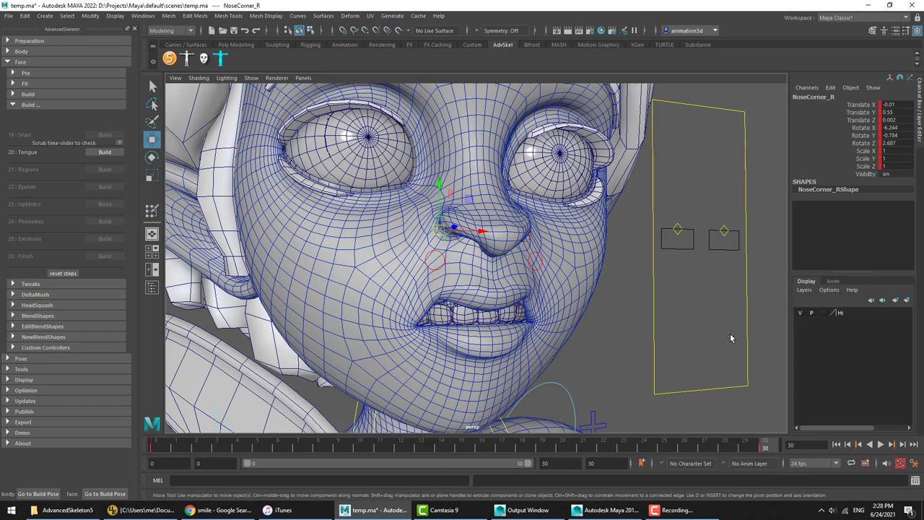
Step: Build the Tongue step and view the isolated tongue with its controls from the side
click(104, 152)
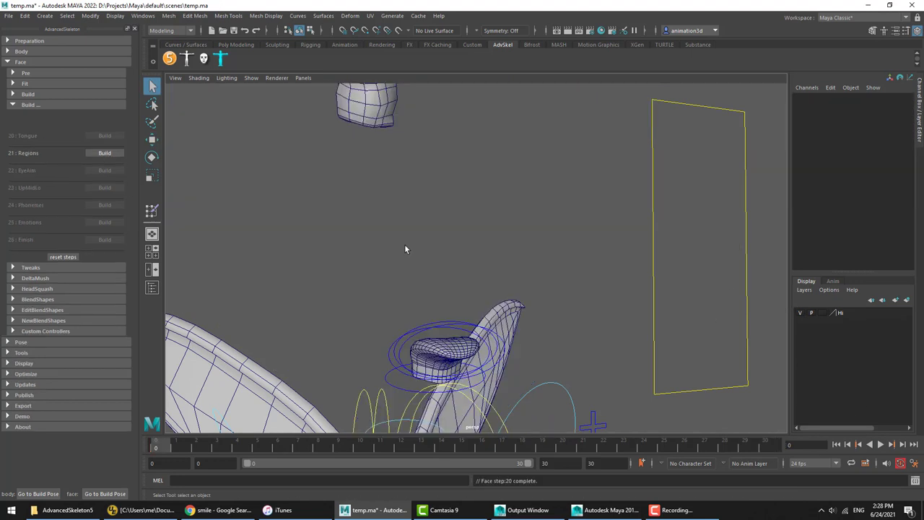
alt+drag(501, 338, 388, 312)
alt+right_drag(388, 312, 435, 307)
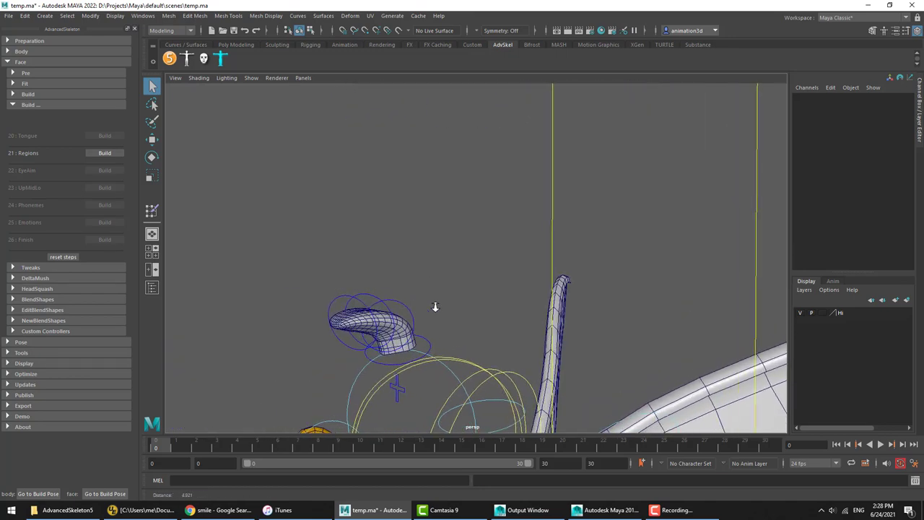
alt+drag(435, 307, 388, 310)
Step: Test the tongue controls by rotating them to bend the tongue, undoing each rotation
key(e)
click(379, 282)
click(387, 238)
drag(383, 311, 347, 354)
key(z)
click(377, 267)
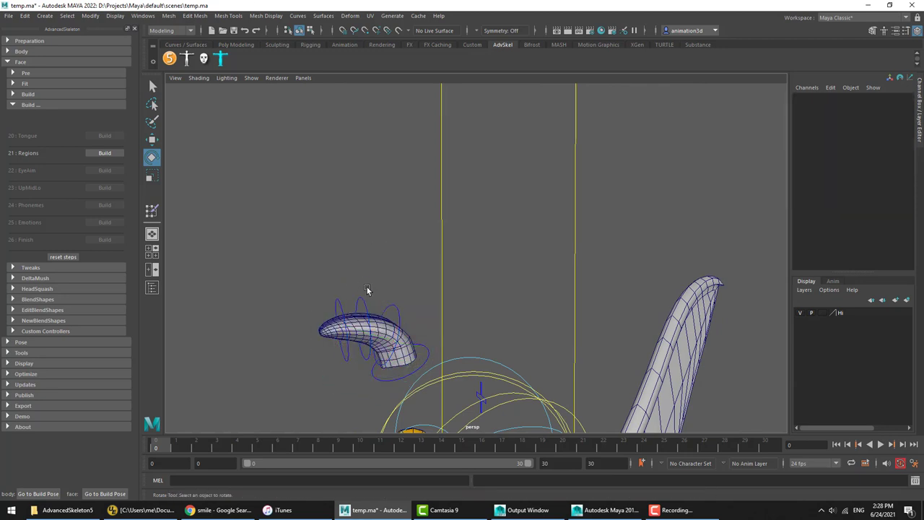
drag(367, 289, 354, 297)
key(z)
click(338, 235)
Step: Build the Regions step and test-move the nose and lip region controls, undoing each move
click(105, 153)
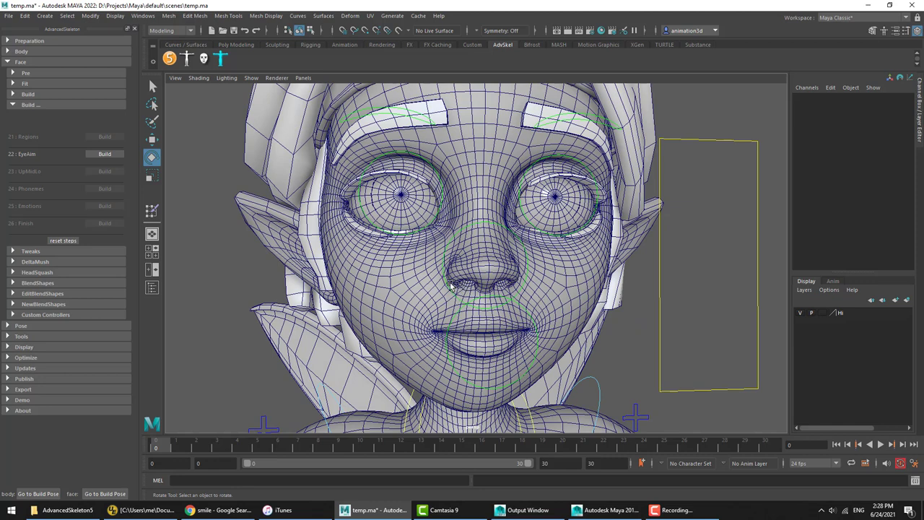
click(449, 283)
key(w)
middle_drag(450, 314, 444, 284)
key(ctrl+z)
click(452, 318)
click(455, 314)
key(ctrl+z)
click(444, 258)
key(ctrl+z)
alt+drag(217, 206, 273, 215)
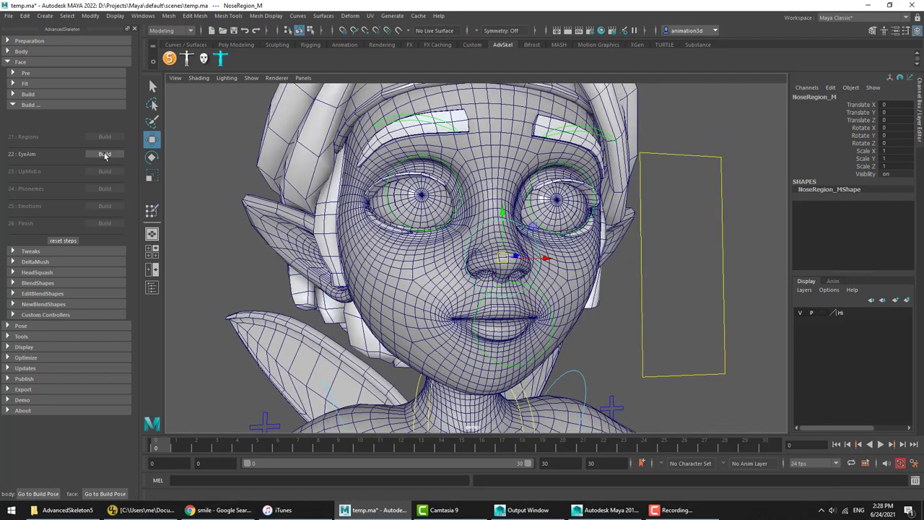
alt+drag(454, 277, 470, 278)
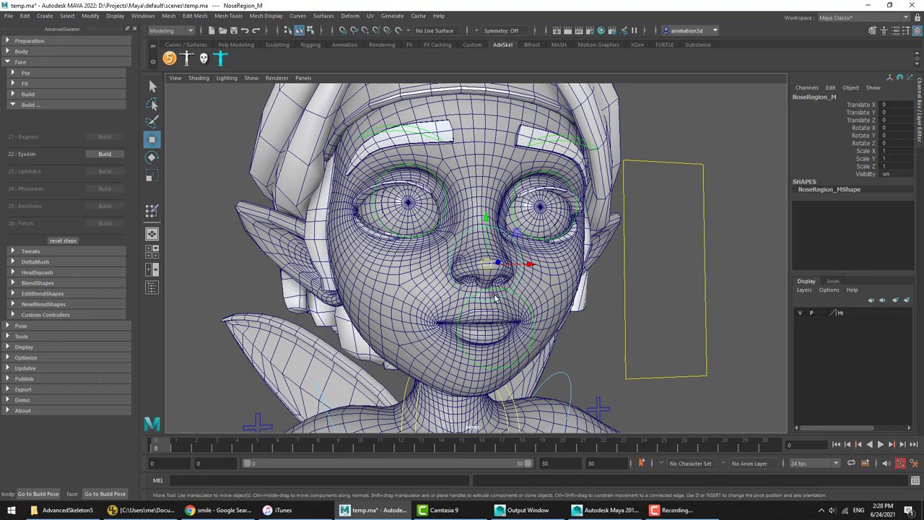
alt+drag(515, 155, 521, 284)
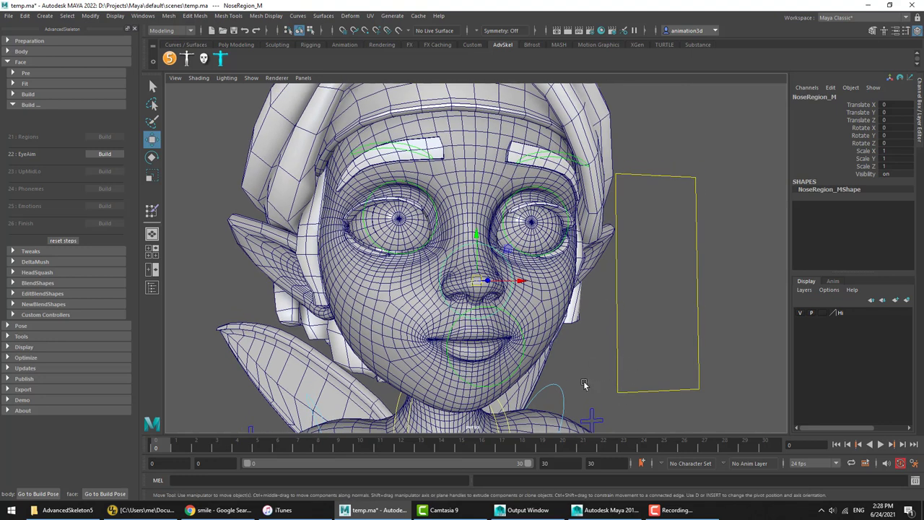
key(ctrl+z)
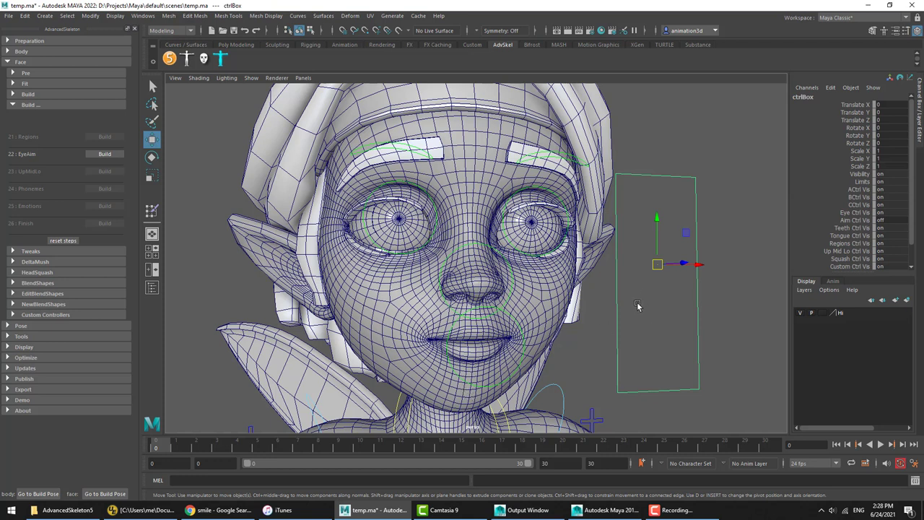
Step: Look through the face control box's control visibility attributes, including Teeth Ctrl Vis, and deselect the box
mouse_move(866, 183)
mouse_down()
mouse_move(857, 248)
mouse_move(858, 181)
mouse_up()
click(856, 166)
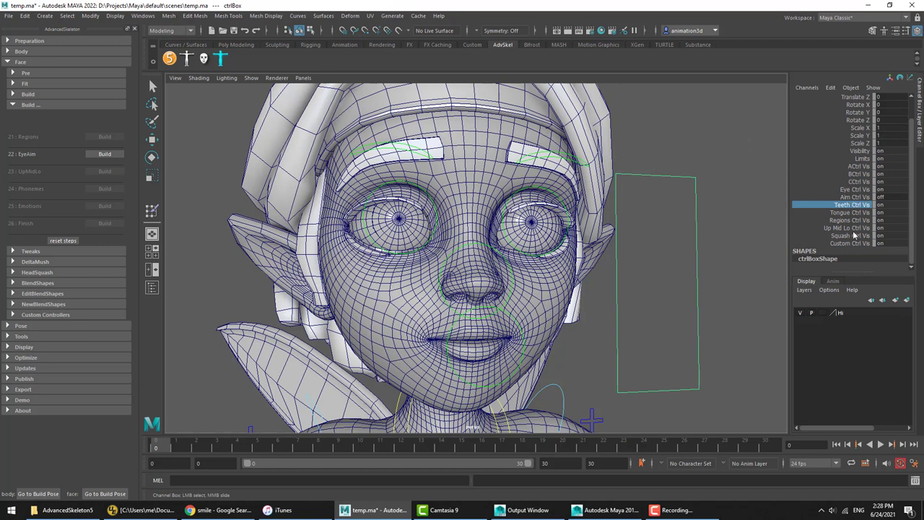
click(670, 135)
key(w)
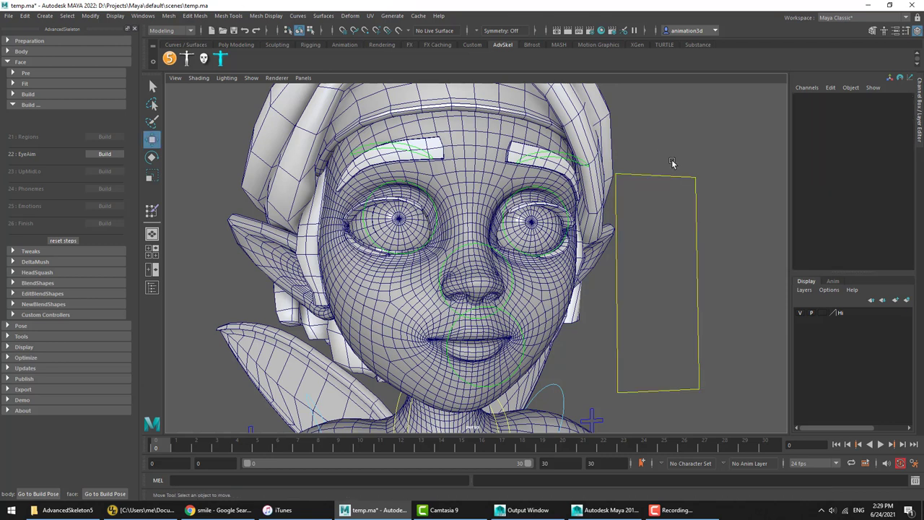
Step: Build the EyeAim step, test the eyes by moving the central aim control up and sideways, and undo the move
click(104, 154)
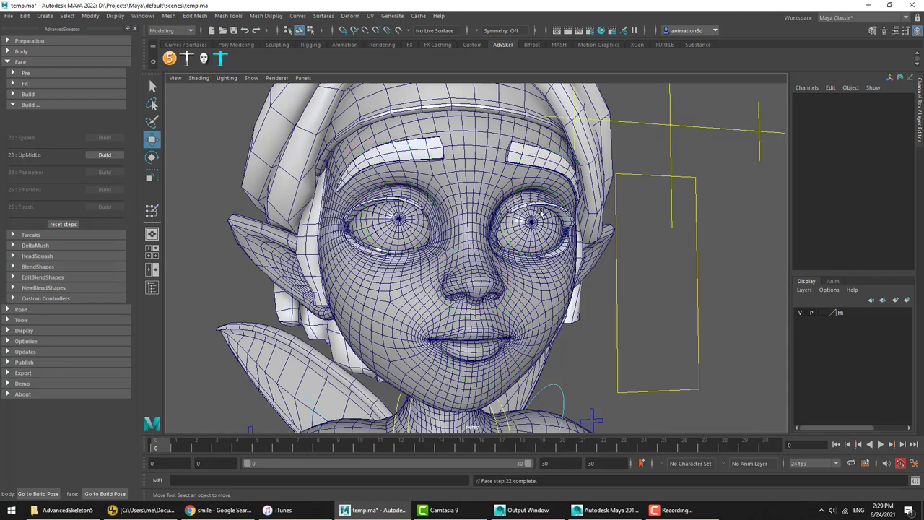
click(667, 120)
scroll(652, 188, down, 5)
drag(506, 242, 547, 189)
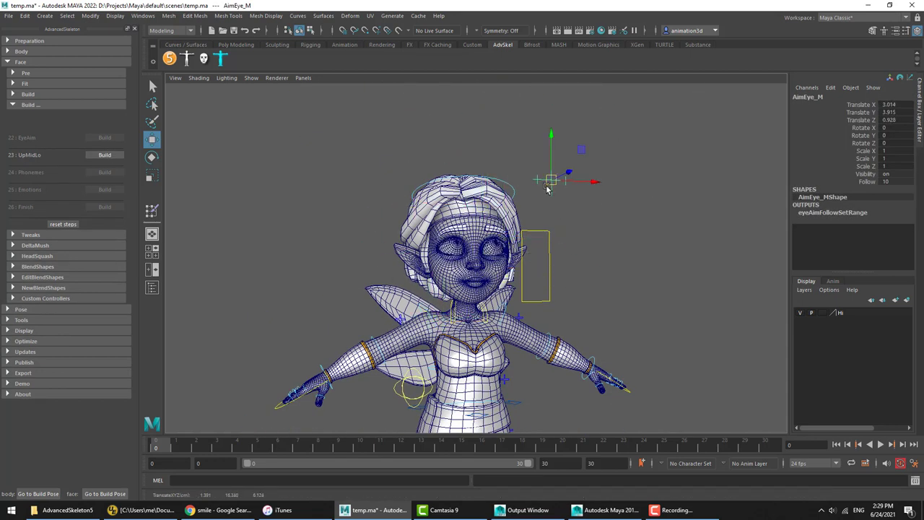
key(ctrl+z)
alt+right_drag(546, 209, 692, 235)
click(692, 235)
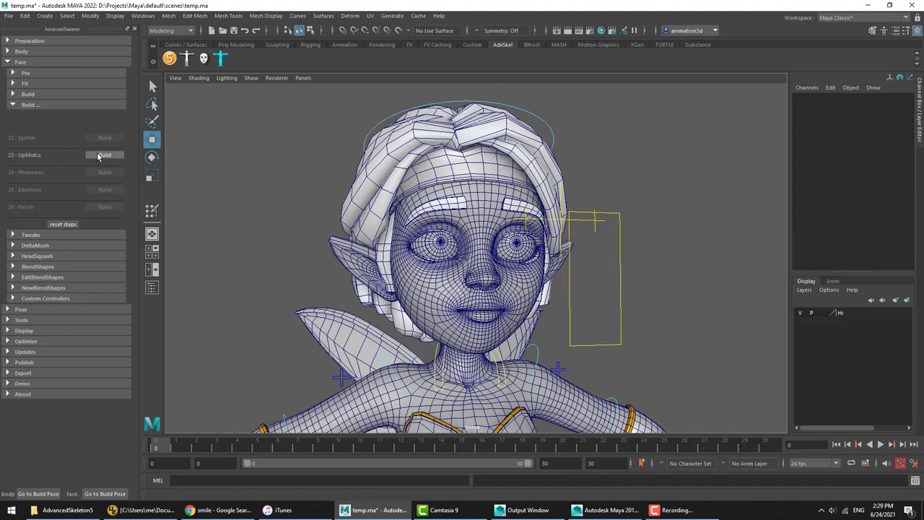
Step: Build the UpMidLo and Phonemes steps and select the phonemes control in the control box
click(102, 155)
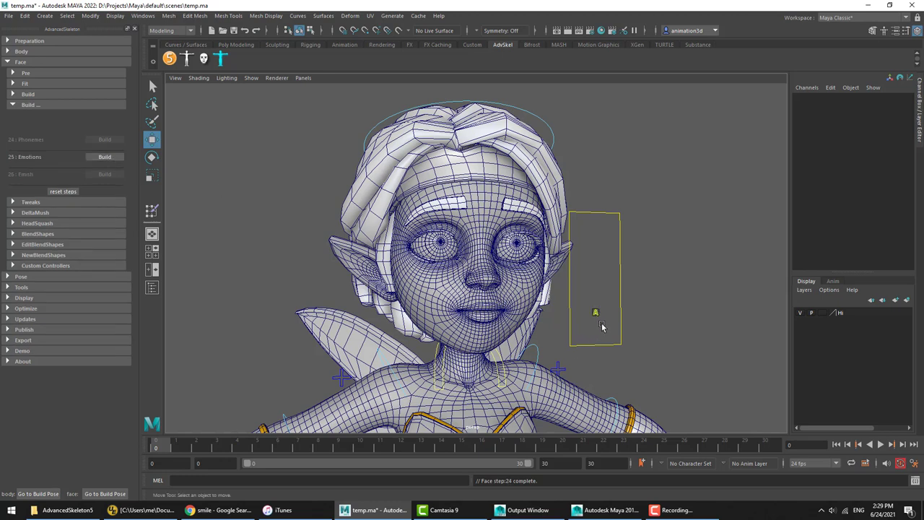
click(596, 310)
scroll(746, 266, up, 3)
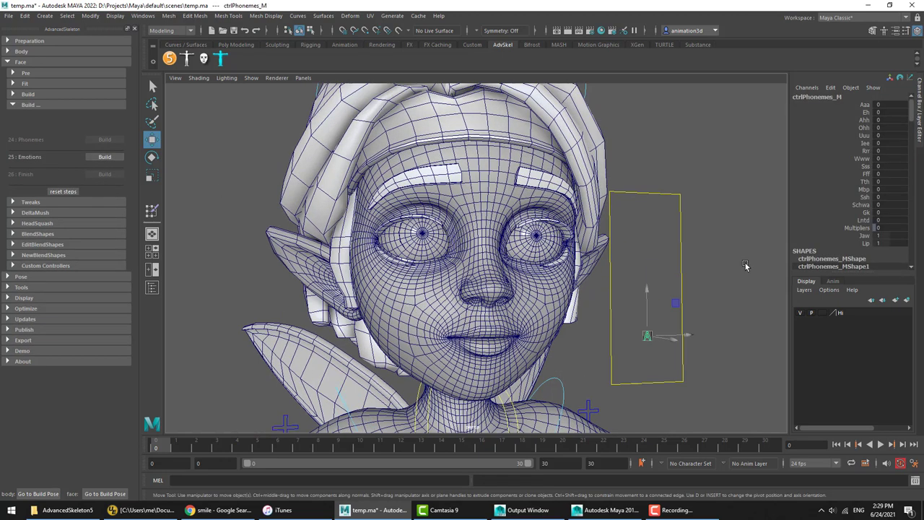
Step: Test the Aaa and Eh attributes of the phonemes control on the mouth, undoing each change
click(861, 104)
middle_drag(540, 297, 590, 296)
key(ctrl+z)
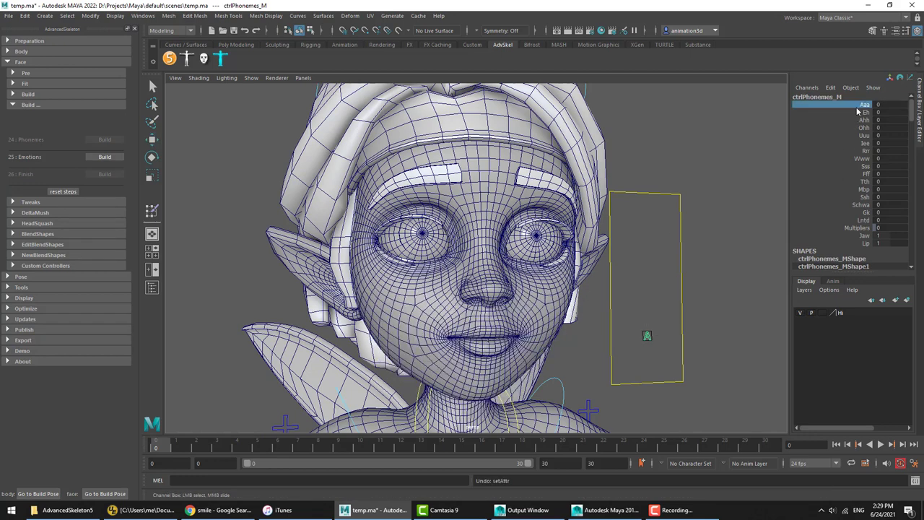
click(856, 113)
middle_drag(660, 261, 739, 204)
key(ctrl+z)
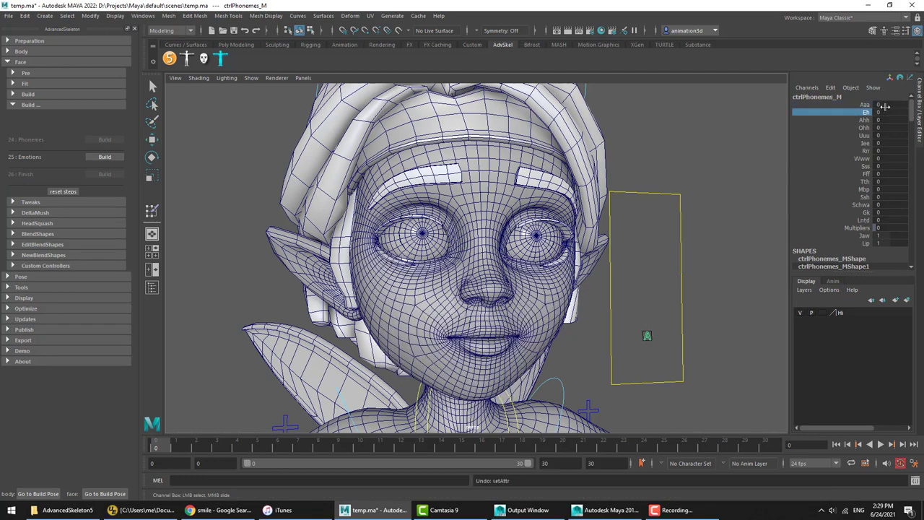
click(863, 106)
middle_drag(580, 290, 730, 275)
key(ctrl+z)
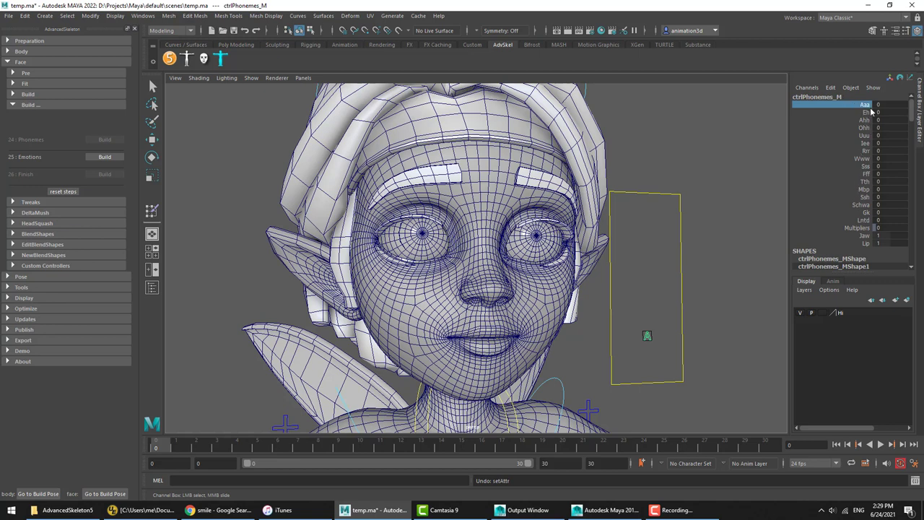
Step: Look at the Driving Systems options for creating and editing poses, and collapse the Pose section again
click(21, 277)
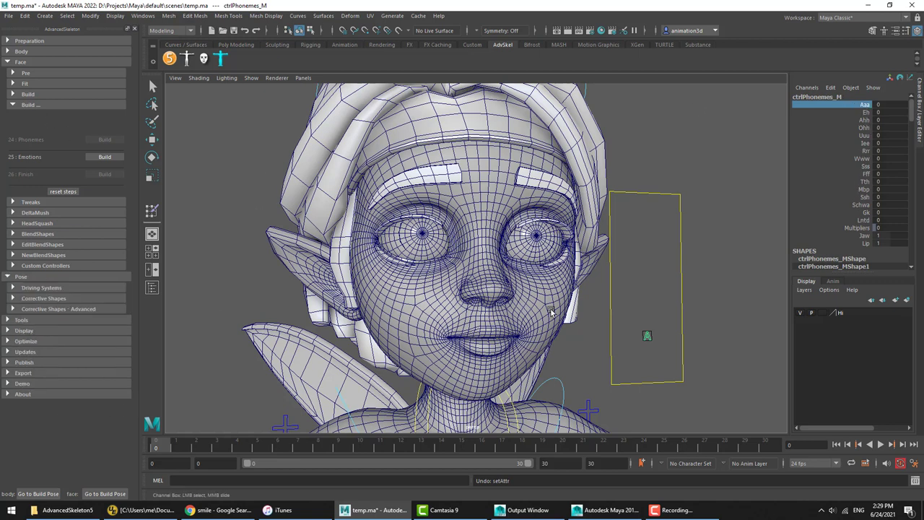
click(39, 288)
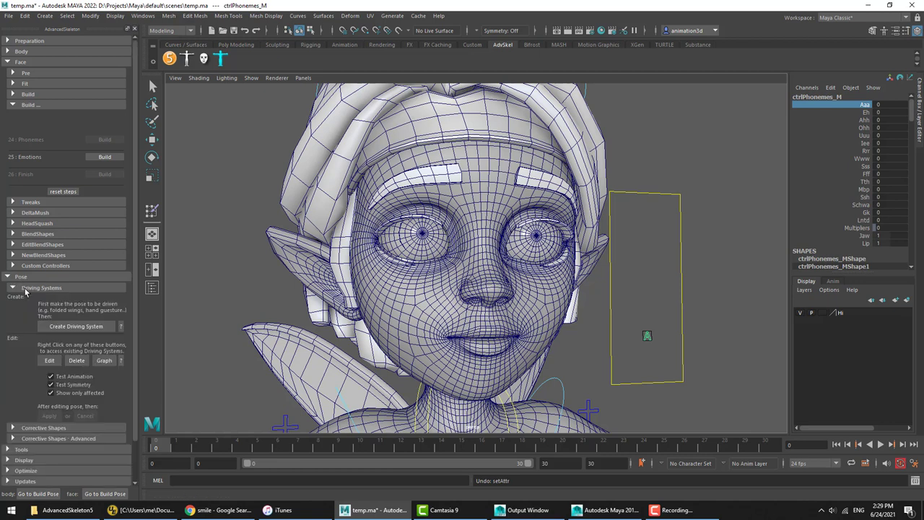
click(21, 277)
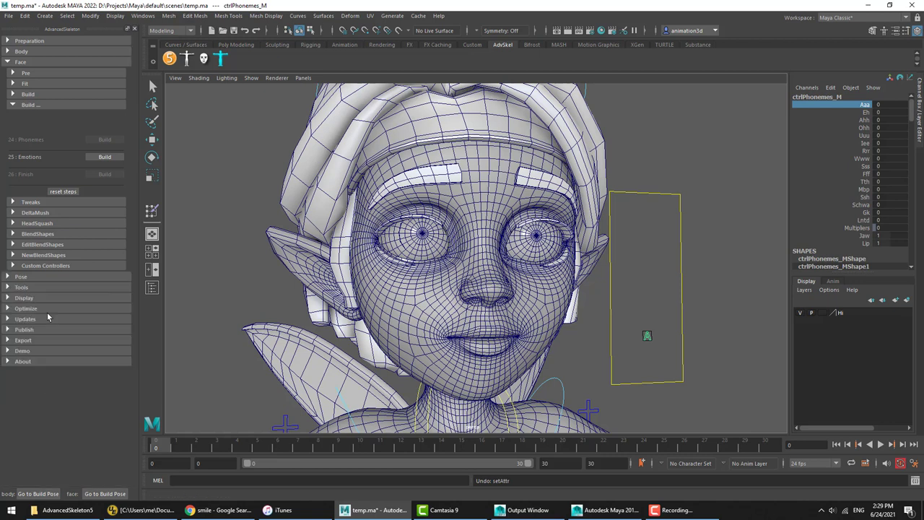
Step: Clear the selection, build the Emotions step, and select the new emotions control at the base of the face control box
click(660, 169)
key(w)
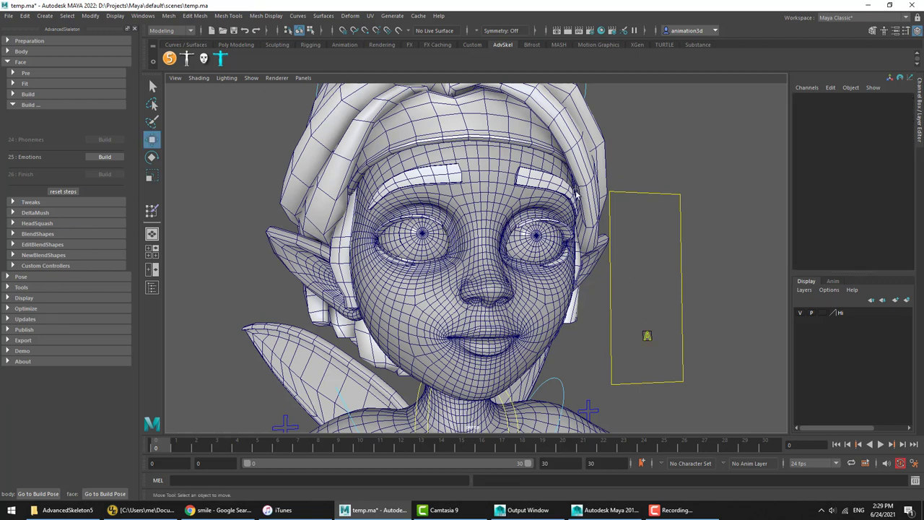
click(117, 157)
click(648, 375)
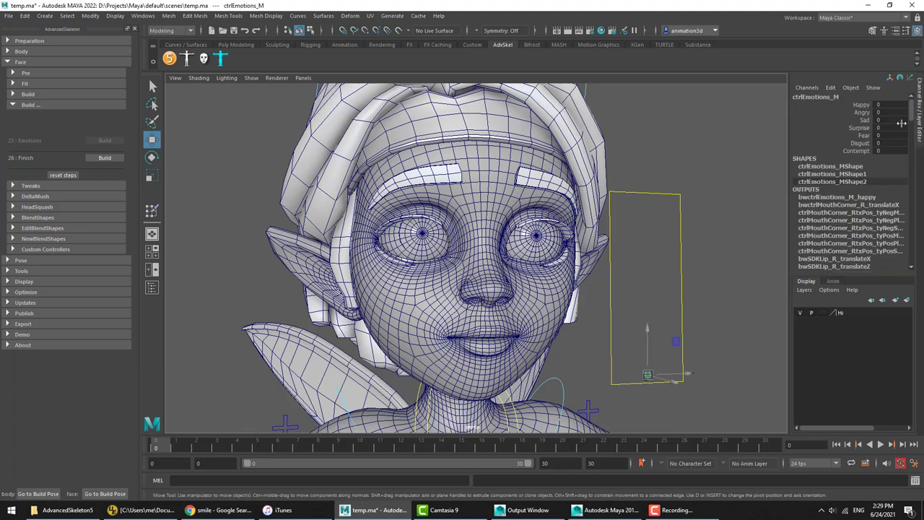
Step: Test the Happy, Angry and Sad attributes of the emotions control, undoing each change
click(862, 104)
middle_drag(671, 186, 751, 187)
key(ctrl+z)
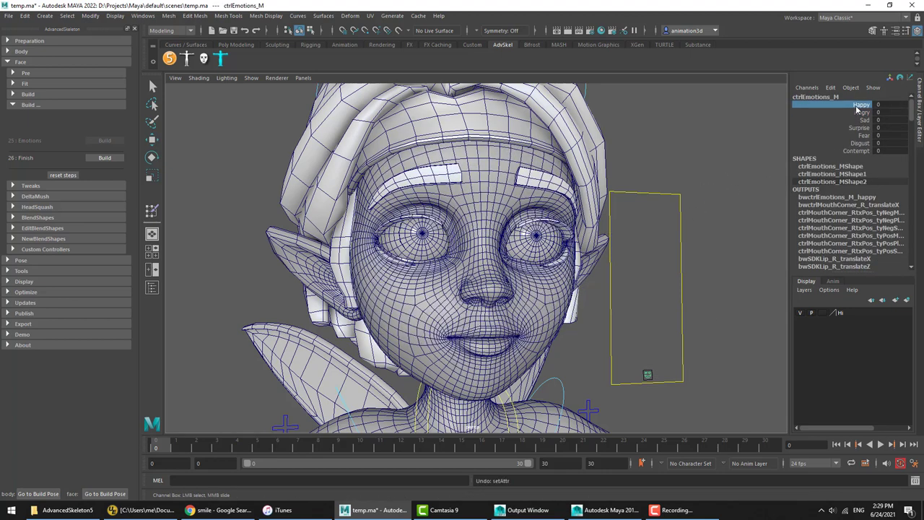
click(860, 113)
middle_drag(677, 169, 803, 167)
key(ctrl+z)
click(856, 121)
key(ctrl+z)
Step: Test the Surprise and Fear emotions, undo each change, and deselect the emotions control
click(848, 129)
middle_drag(710, 179, 796, 173)
key(ctrl+z)
click(854, 135)
middle_drag(653, 187, 695, 190)
key(ctrl+z)
click(690, 280)
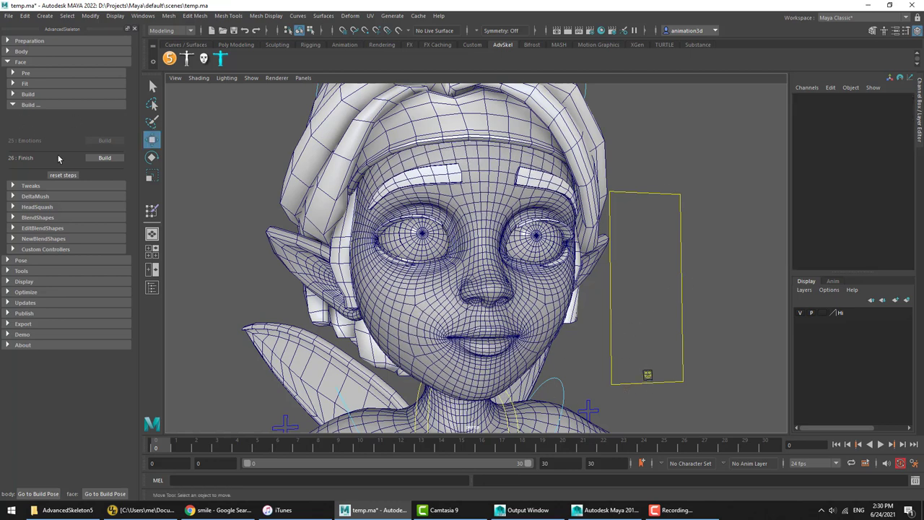
Step: Build the Finish step, inspect the completed face control box from a slightly different angle, and deselect its controls
click(105, 159)
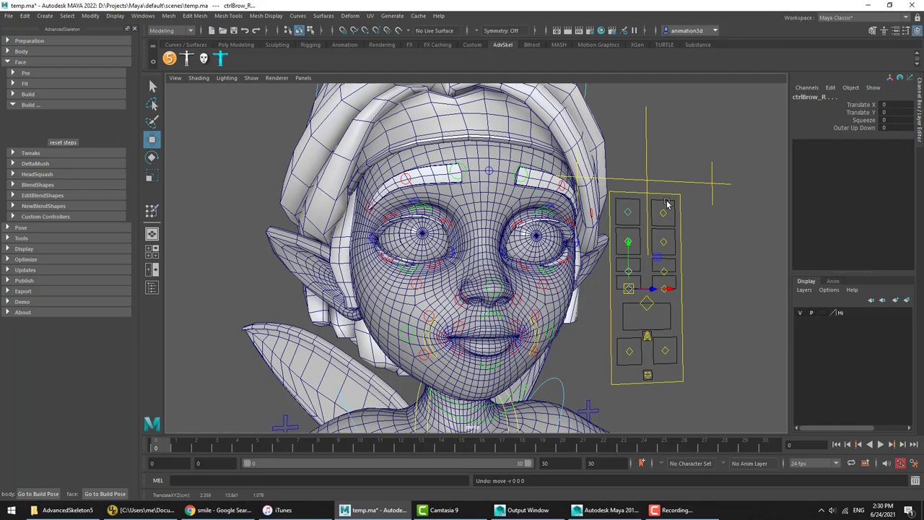
click(672, 214)
alt+drag(676, 205, 633, 310)
mouse_move(639, 310)
middle_down()
mouse_move(648, 313)
mouse_move(631, 304)
mouse_move(649, 307)
middle_up()
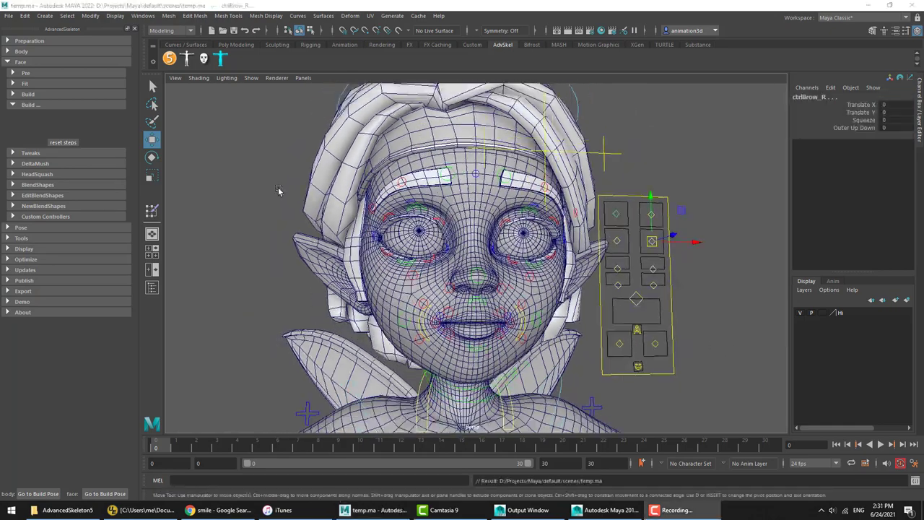
click(278, 193)
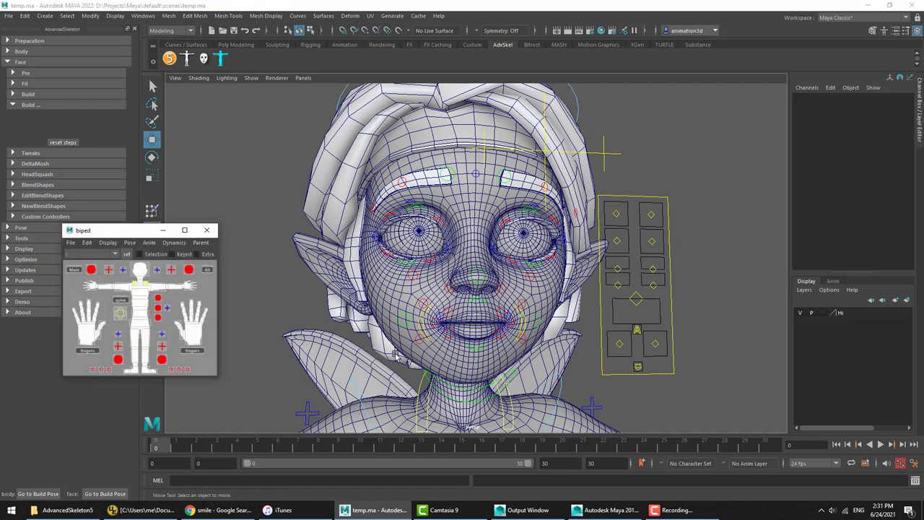
Step: Import the Face test-animation from the picker's MoCapLibrary, play it back on the character, and stop playback
click(148, 243)
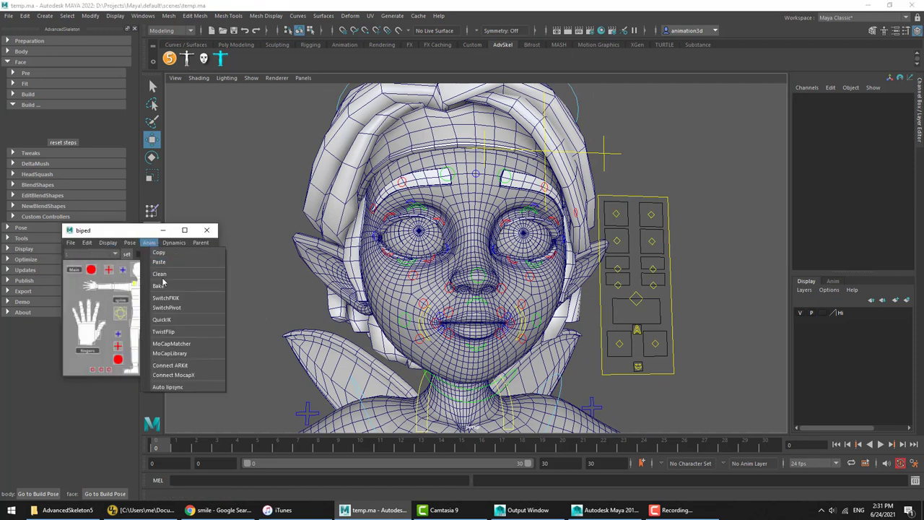
click(191, 353)
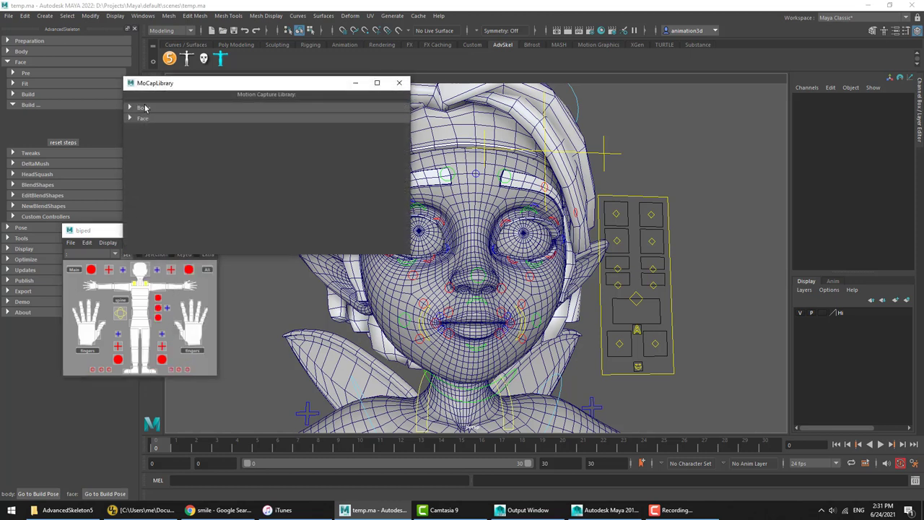
click(140, 119)
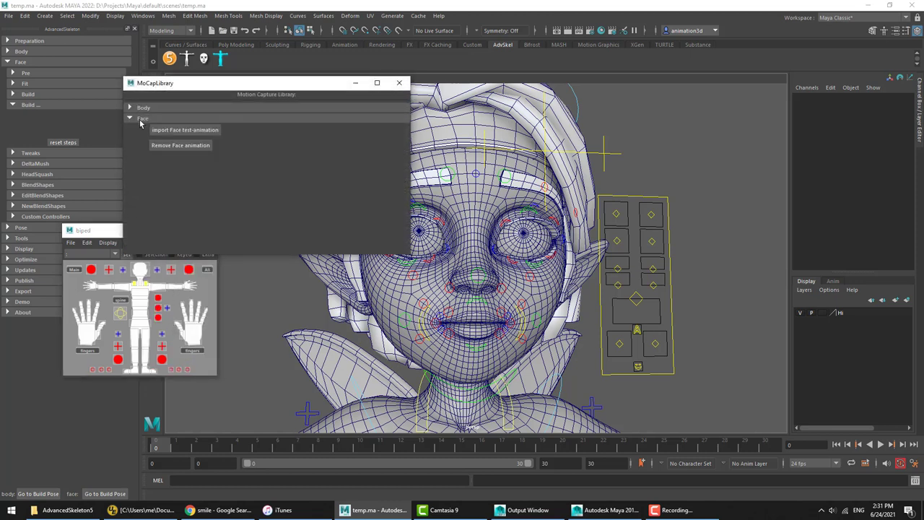
click(190, 130)
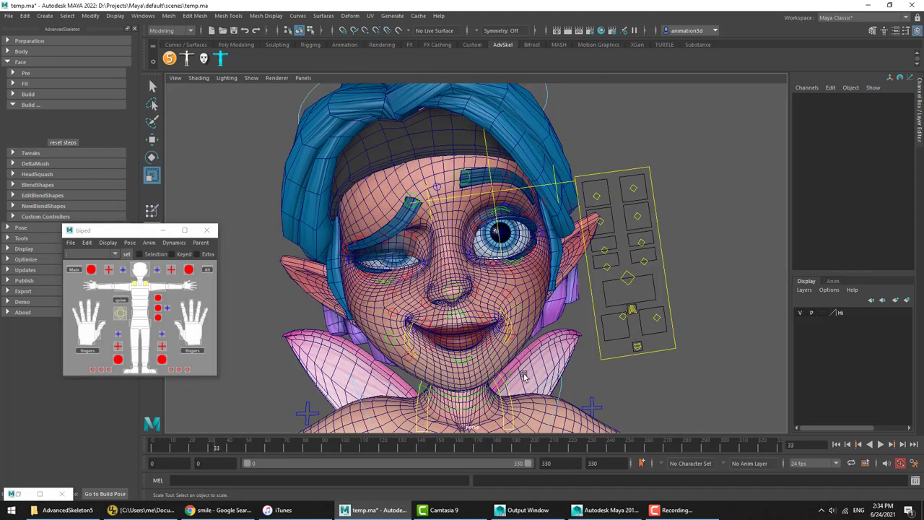
click(880, 444)
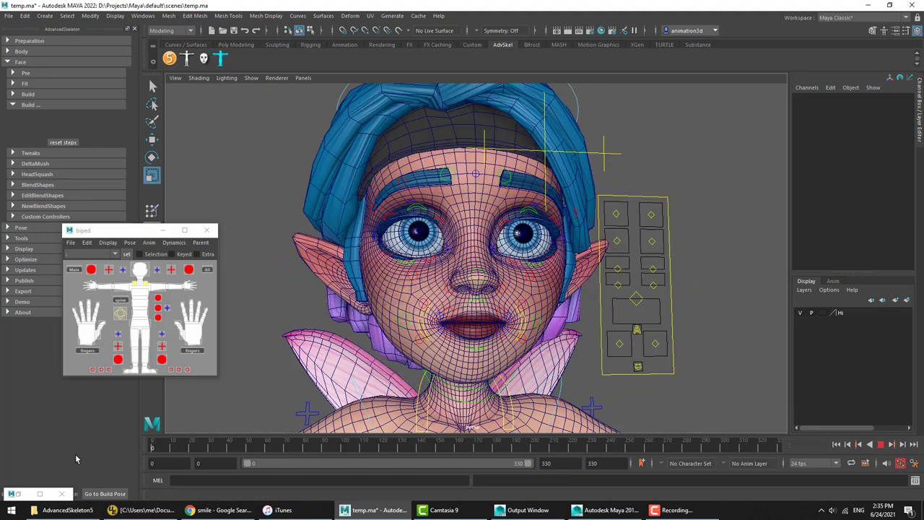
key(Escape)
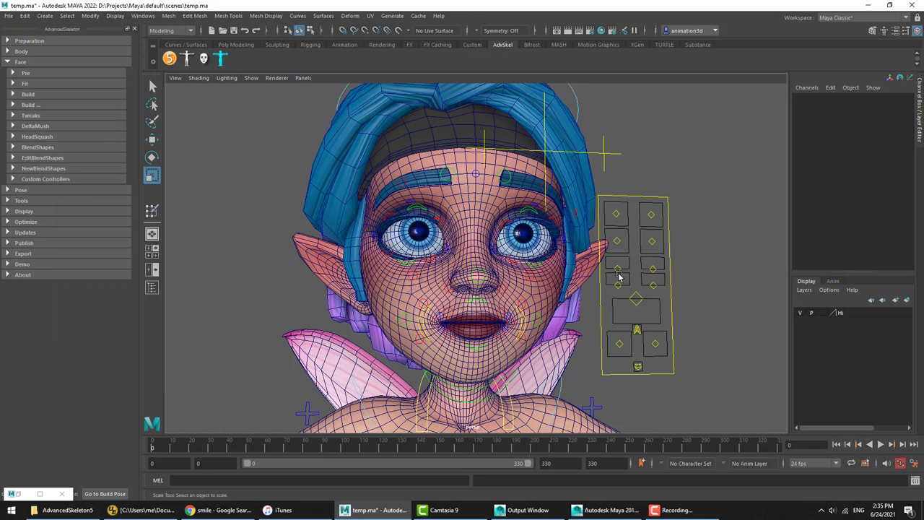
Step: Test-move the right brow control ctrlBrow_R in the face control box and undo the moves
alt+drag(547, 238, 568, 243)
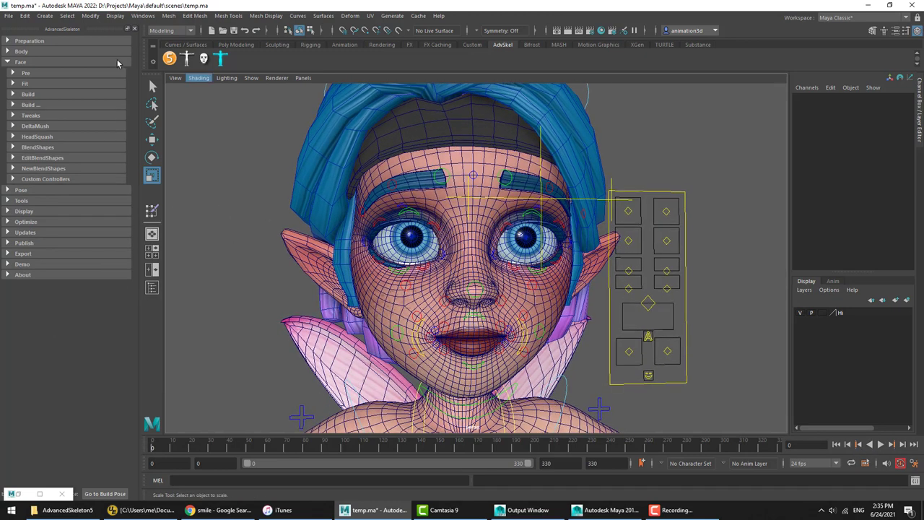
alt+drag(649, 276, 619, 304)
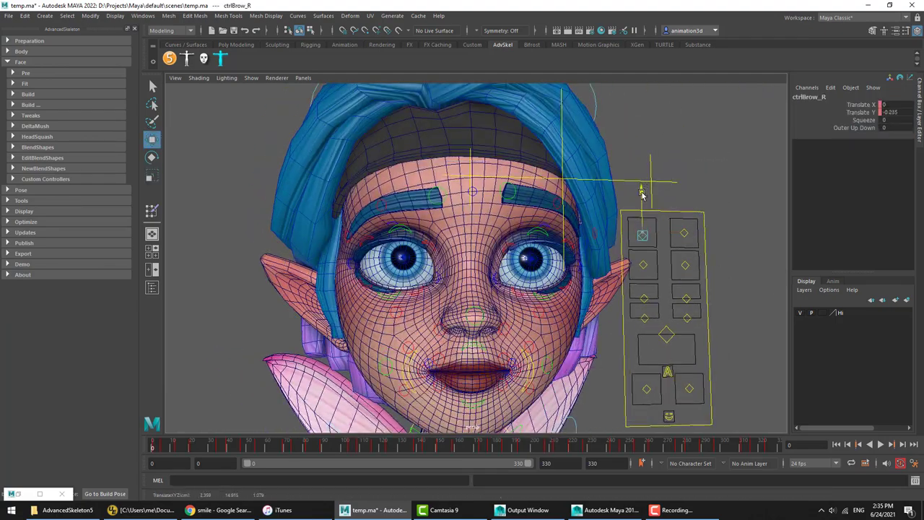
drag(642, 192, 642, 205)
key(ctrl+z)
key(ctrl+z)
key(ctrl+z)
key(ctrl+z)
key(ctrl+z)
key(ctrl+z)
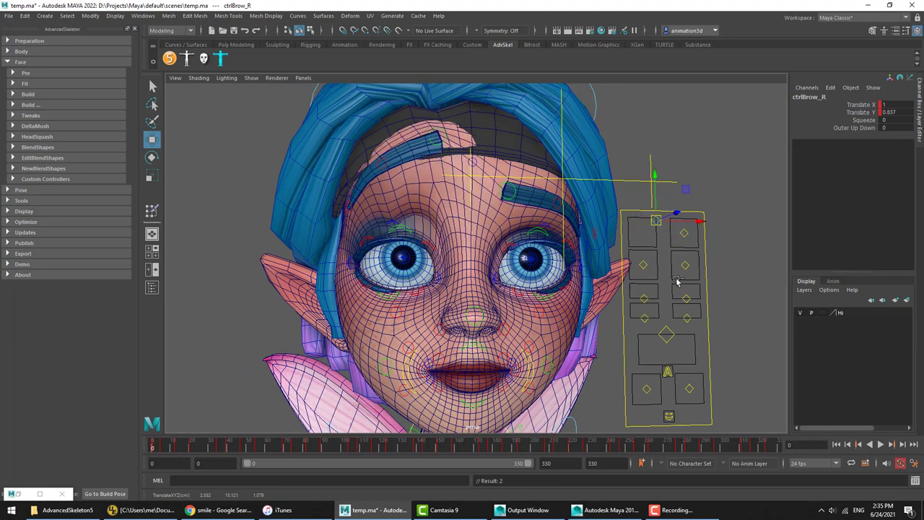
click(670, 253)
alt+drag(667, 246, 675, 246)
Step: Select ctrlBrow_R in the control box and lower it to Translate Y -1
click(640, 236)
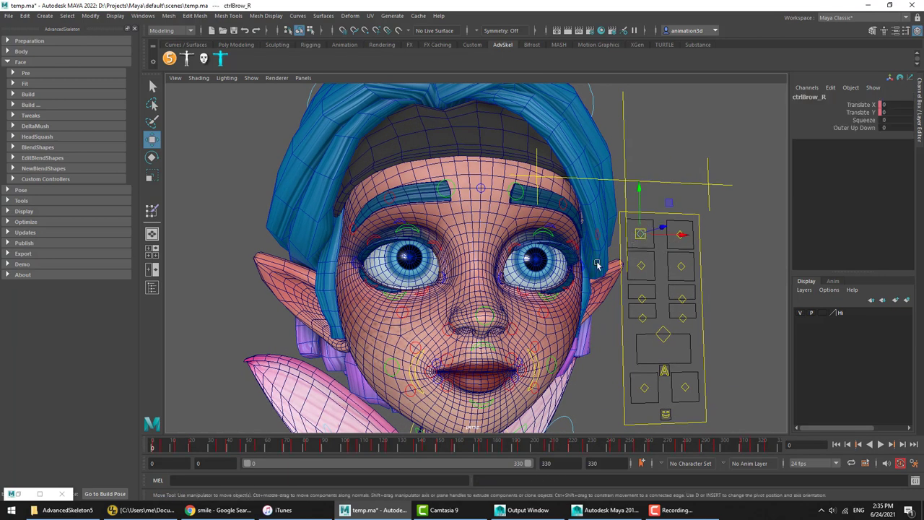
drag(639, 191, 634, 264)
key(ctrl+z)
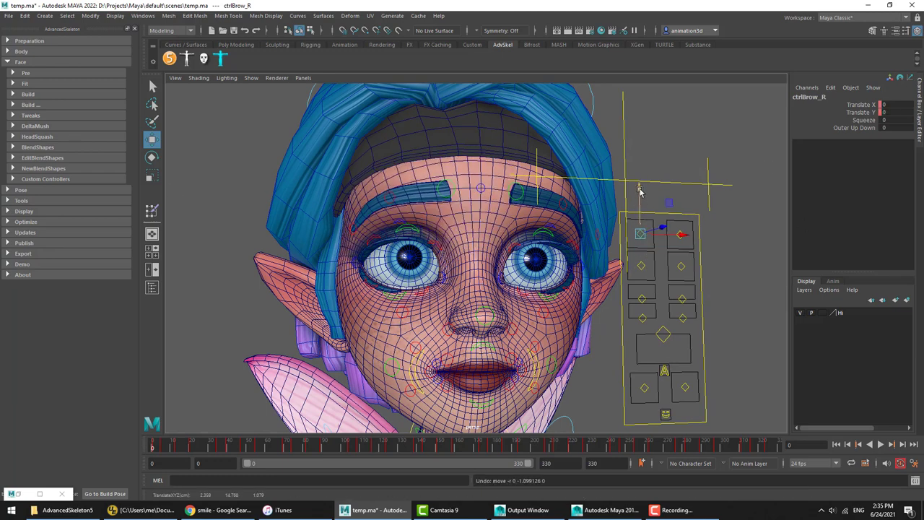
drag(639, 190, 639, 230)
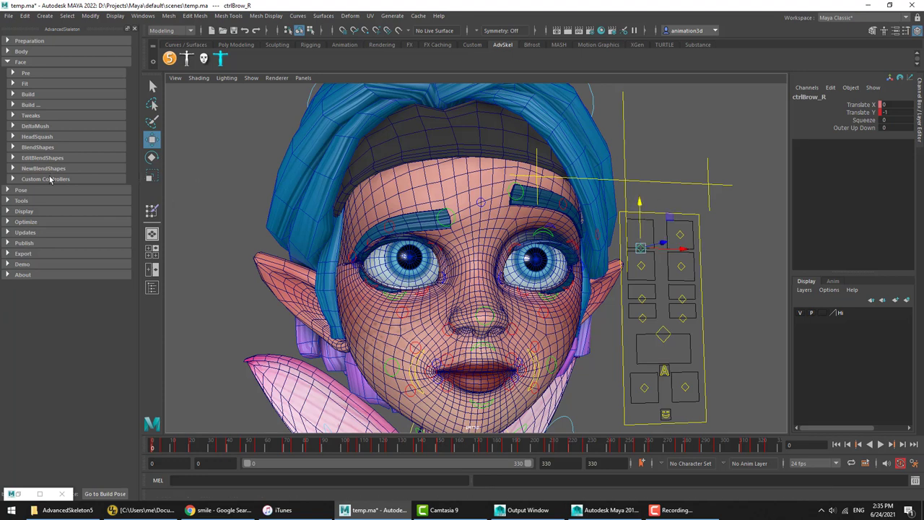
Step: Start editing the existing driving system for ctrlBrow_R.translateY=-1 from the Pose section's Driving Systems
click(20, 62)
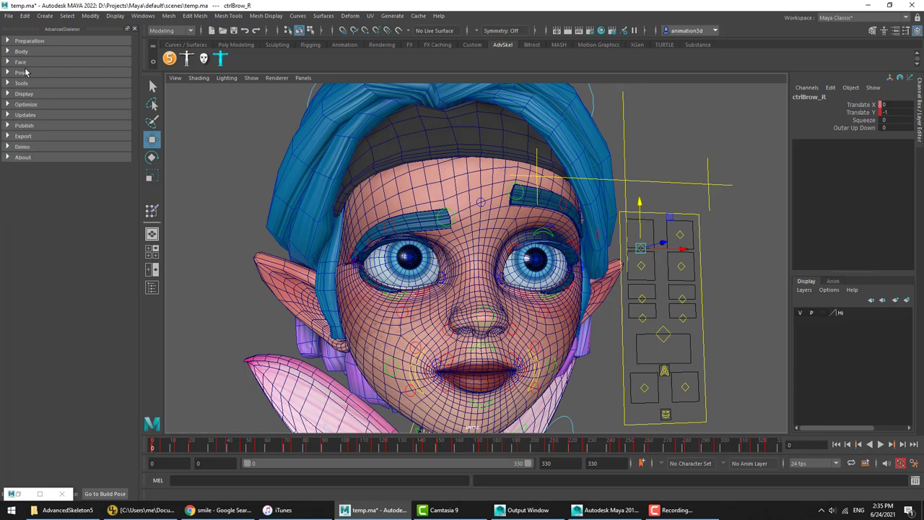
click(22, 73)
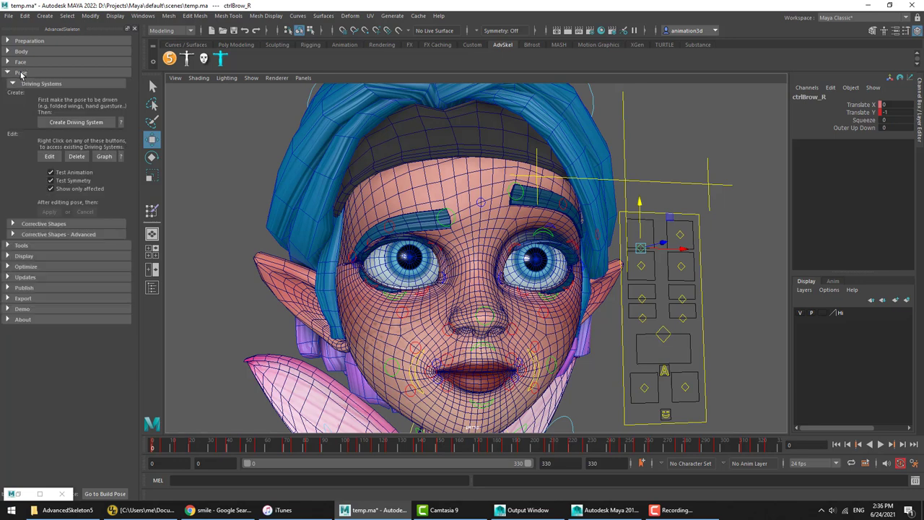
click(50, 157)
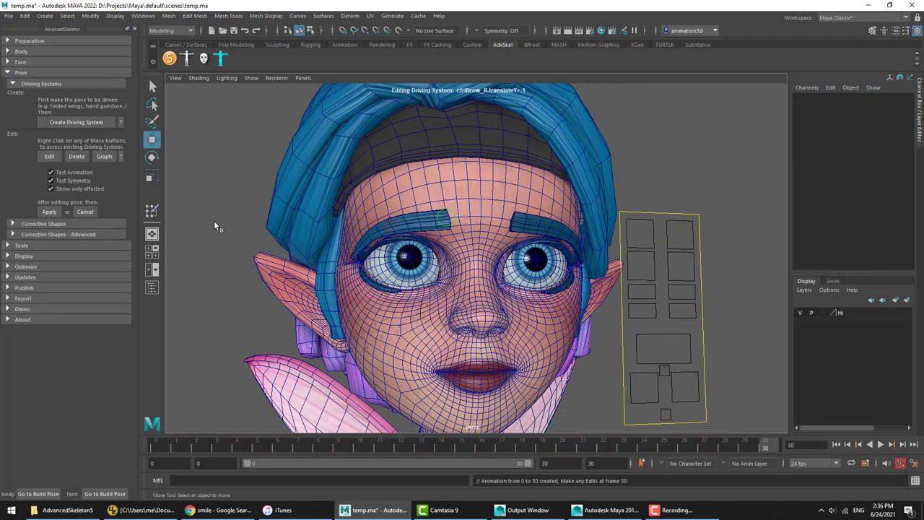
Step: Scrub to frame 0 and play the brow test animation to review the lowered pose, then stop playback
drag(419, 449, 155, 443)
key(alt+v)
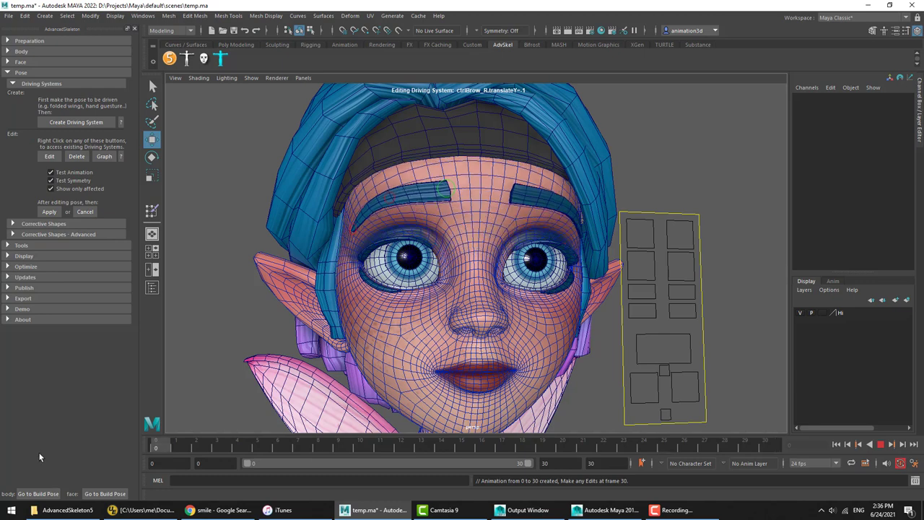
key(alt+v)
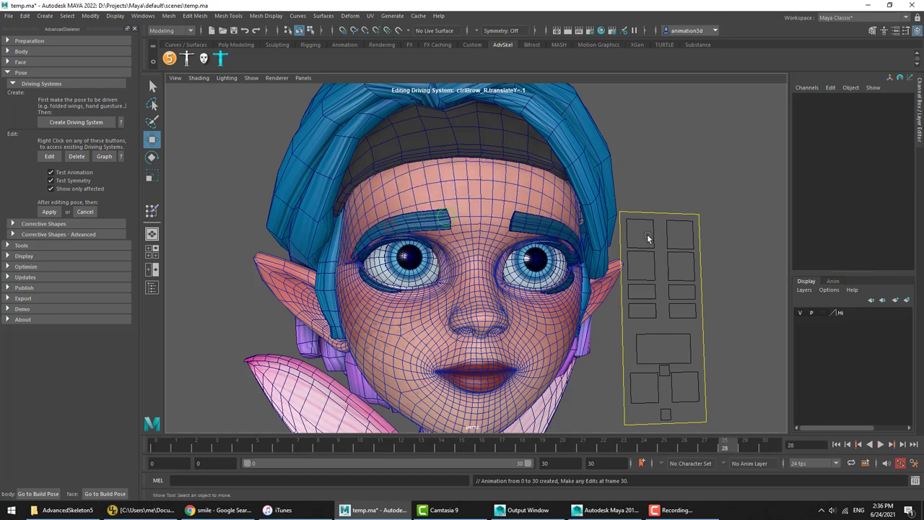
Step: At frame 30, lower EyeBrowInner_R to about Translate Y -1.54 and apply the edited driving system pose
click(452, 227)
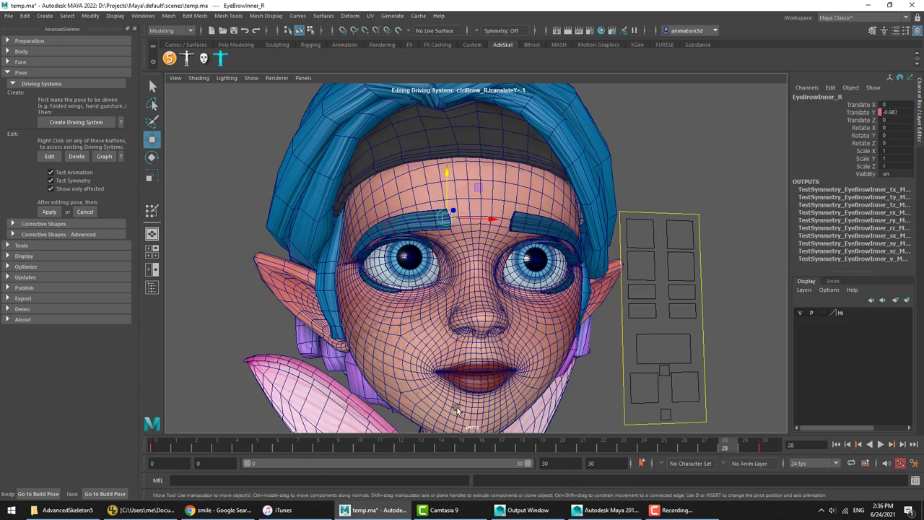
drag(441, 449, 799, 396)
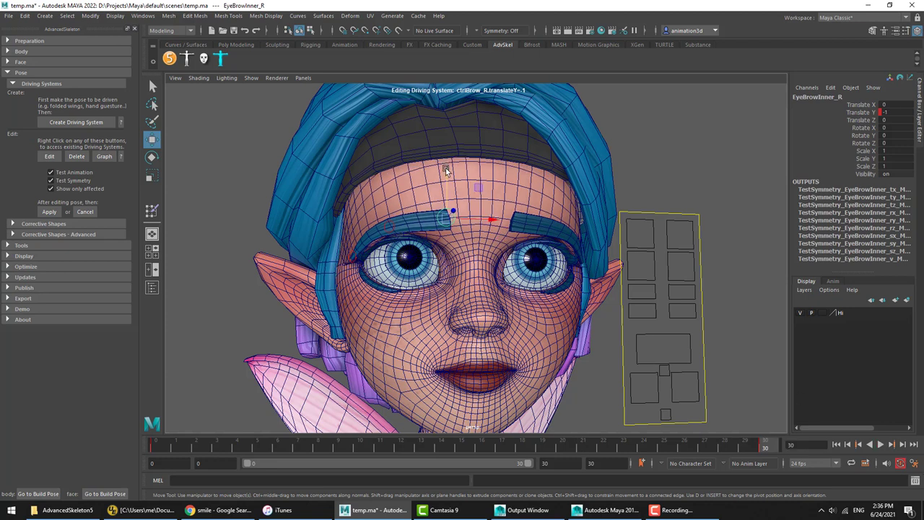
drag(445, 170, 445, 180)
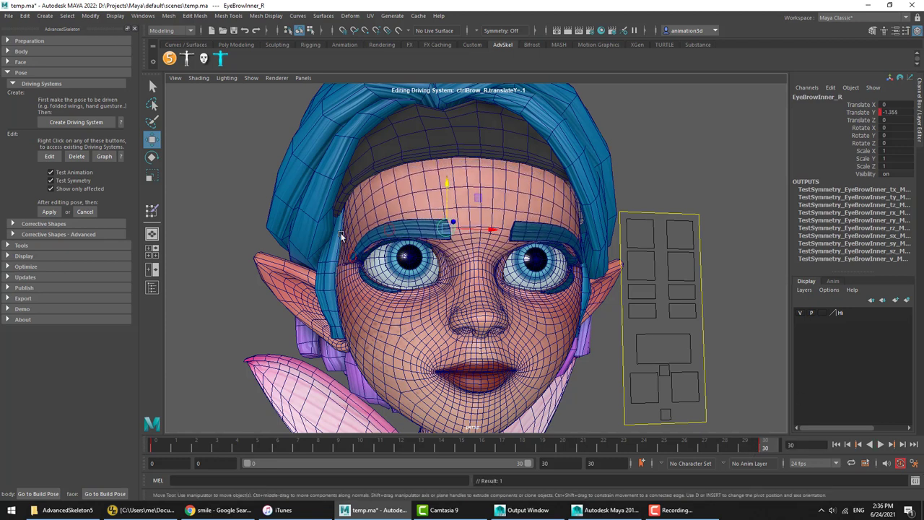
click(391, 229)
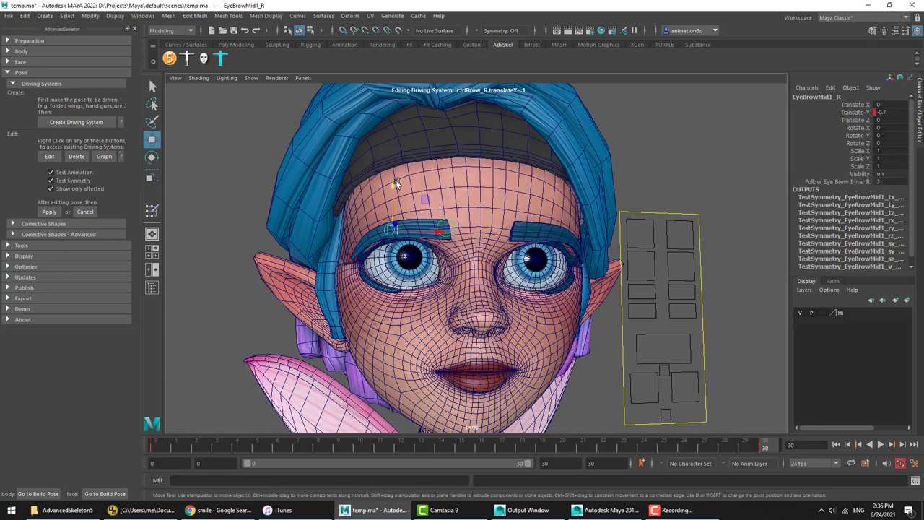
click(449, 221)
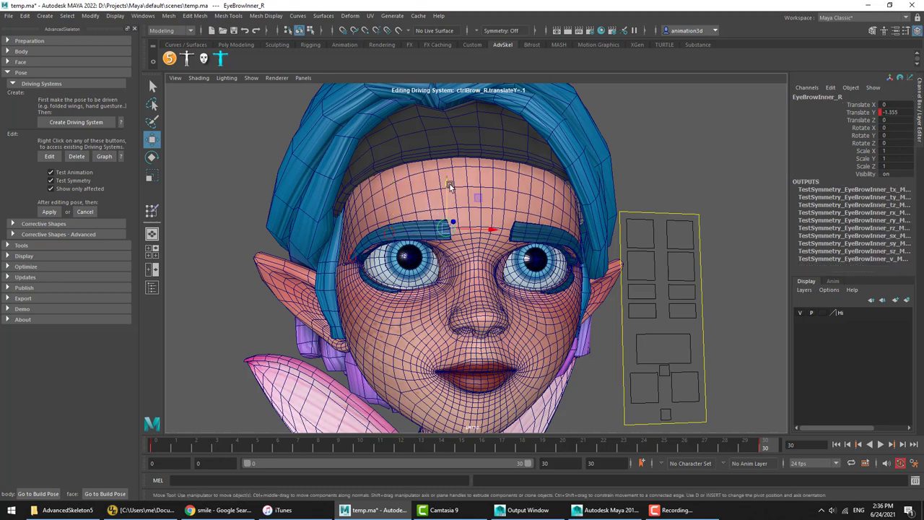
drag(449, 187, 447, 192)
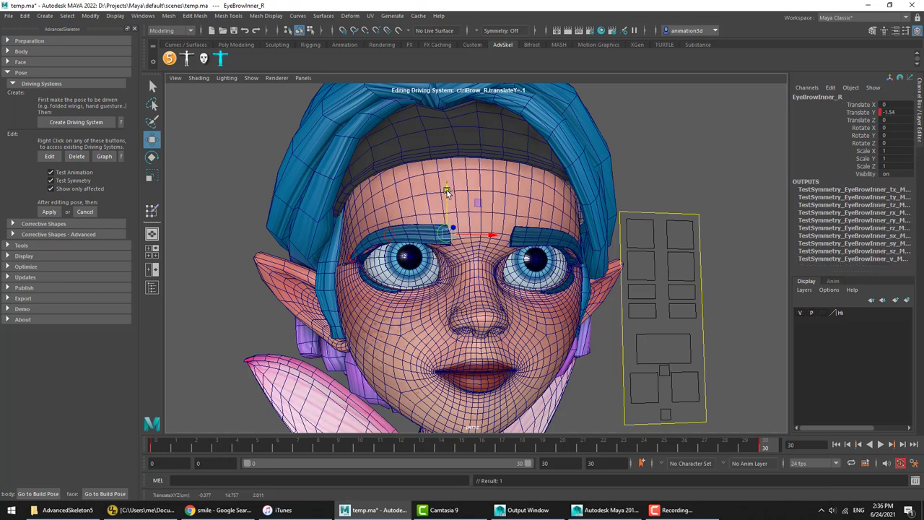
click(49, 212)
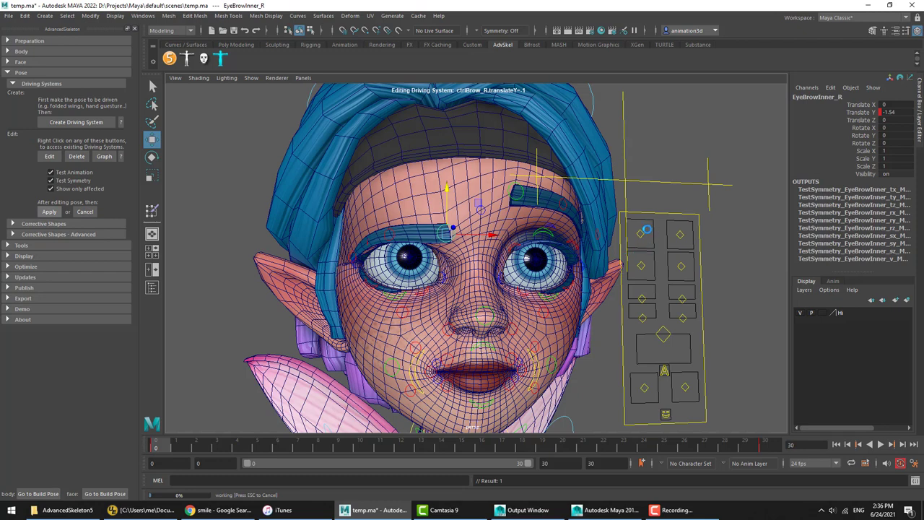
Step: Test-lower both brow controls in the face control box, test-move ctrlBrow_R on its own, and undo the moves
drag(637, 225, 689, 240)
drag(680, 188, 681, 204)
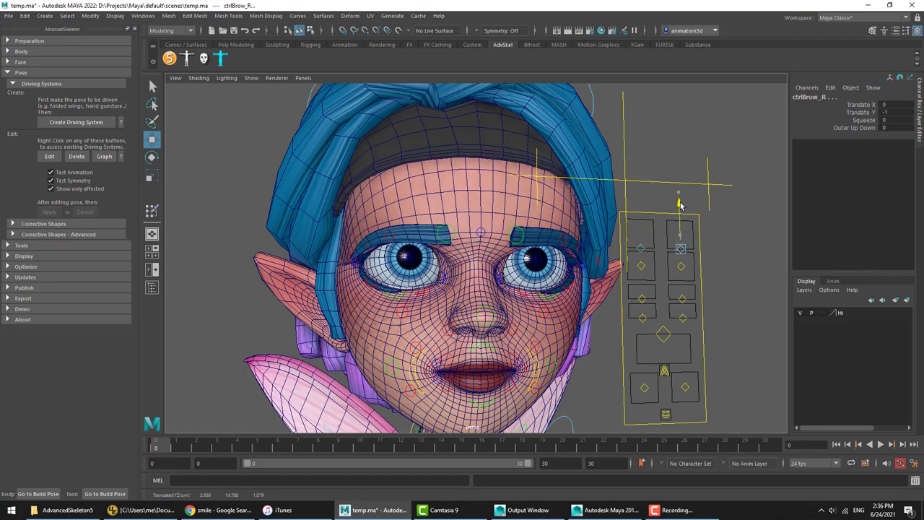
key(ctrl+z)
drag(638, 224, 640, 244)
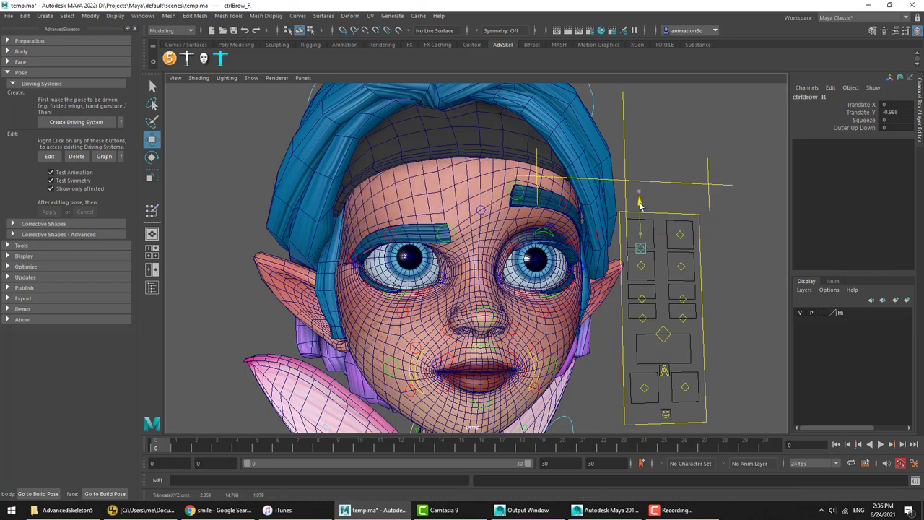
key(ctrl+z)
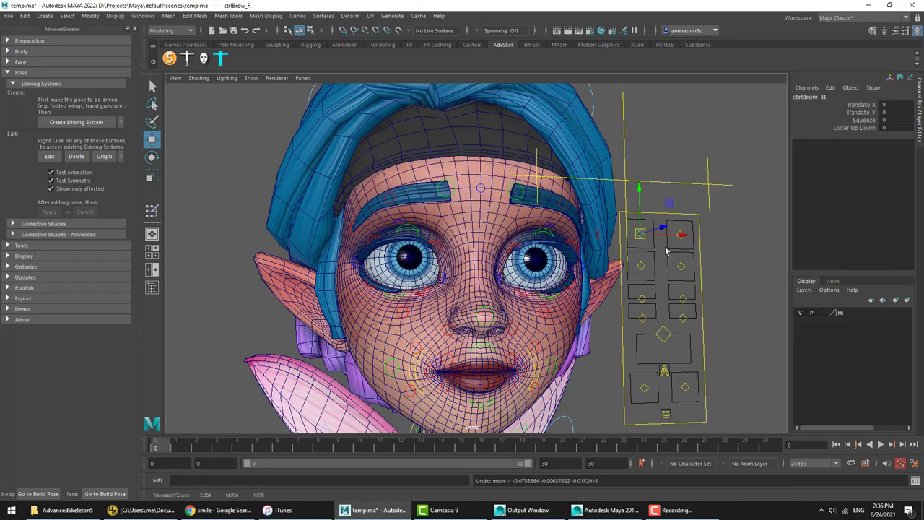
mouse_move(643, 236)
mouse_down()
mouse_move(642, 225)
mouse_move(642, 234)
mouse_up()
key(ctrl+z)
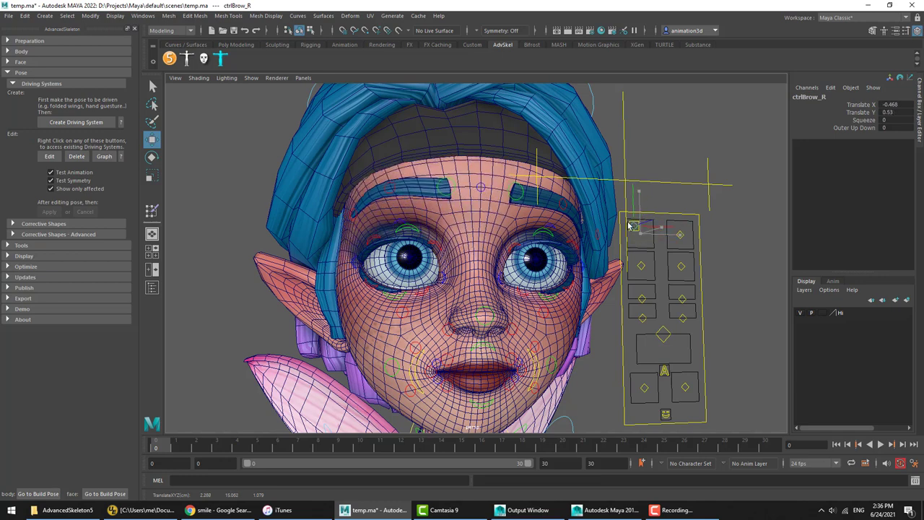
Step: Test ctrlEye_R with Squint at 10, undo it, and select ctrlMouth_M to view its attributes
click(643, 265)
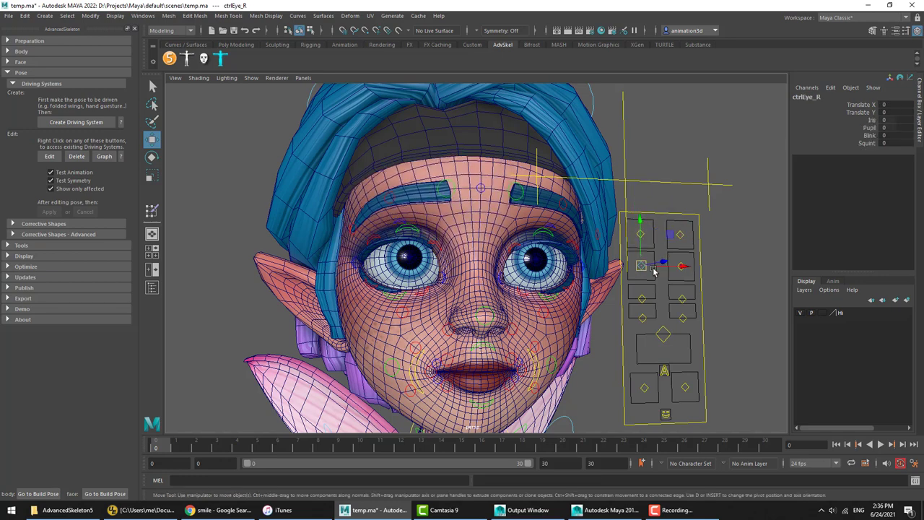
click(866, 143)
middle_drag(649, 265, 703, 265)
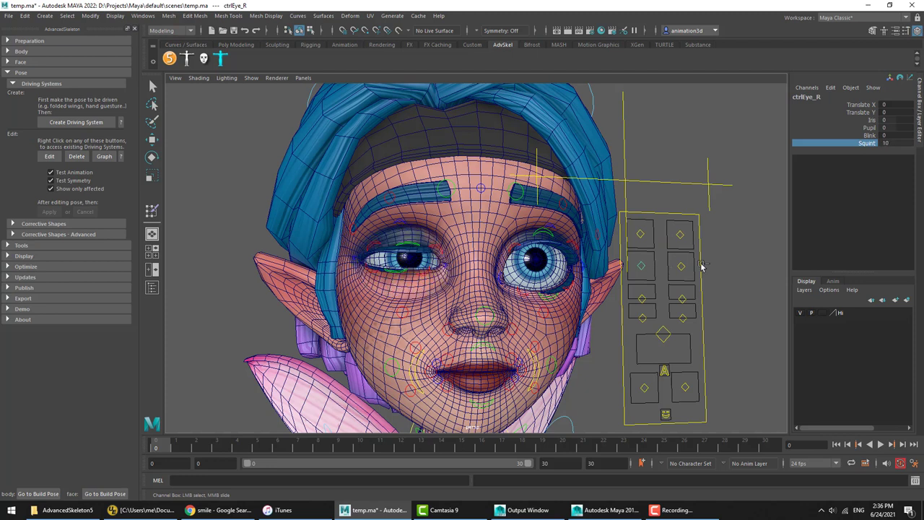
key(ctrl+z)
click(642, 318)
click(660, 335)
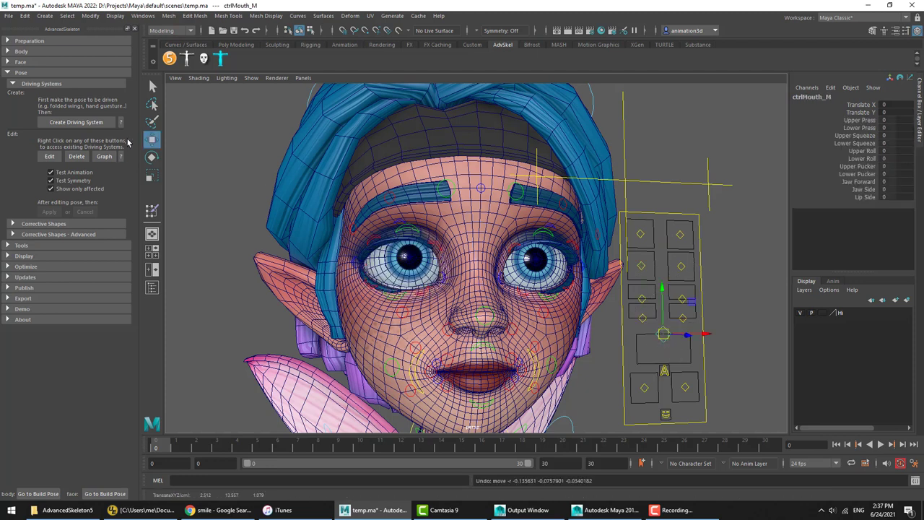
Step: Collapse the Pose section, test-move the Cheek_R control on the face, and undo the move
click(21, 73)
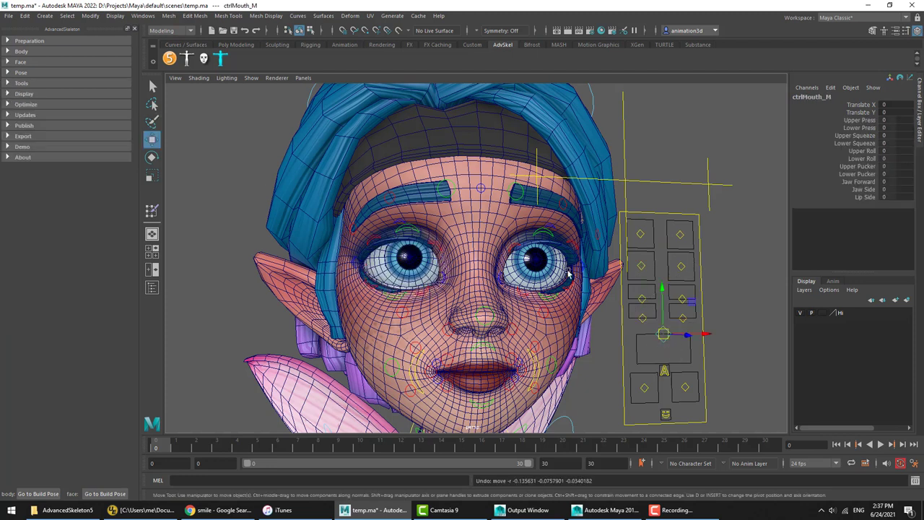
click(395, 371)
mouse_move(393, 371)
mouse_down()
mouse_move(367, 347)
mouse_move(403, 379)
mouse_up()
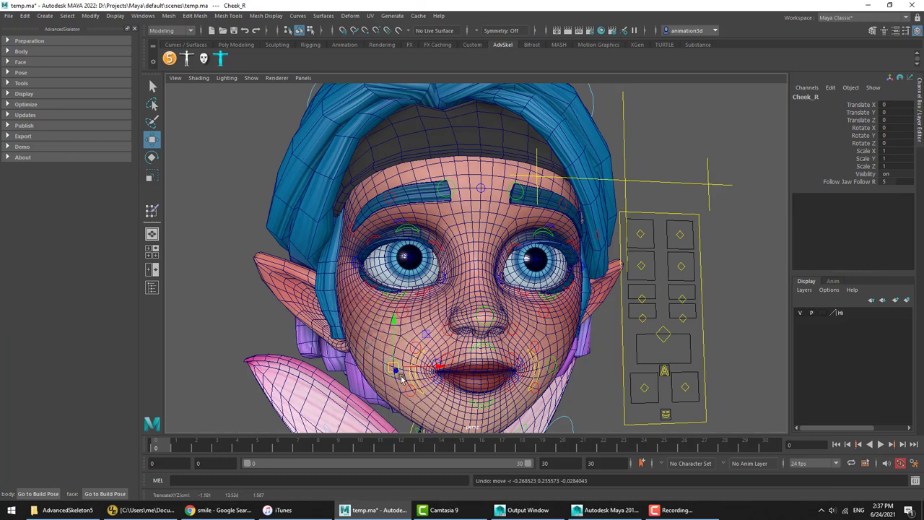
Step: Inspect body_U1_GEO's influences in the Paint Skin Weights tool settings, select upperLidMain15_R, and exit the tool without painting
click(372, 353)
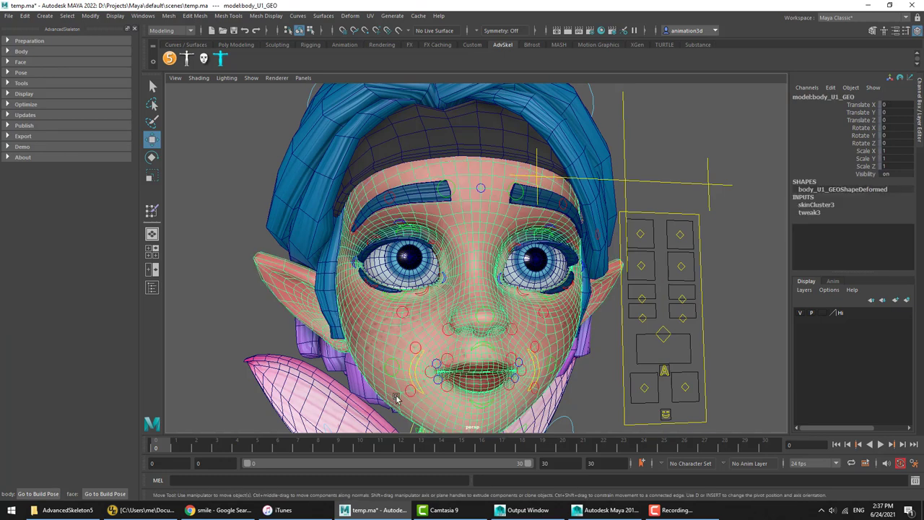
click(150, 211)
double_click(151, 211)
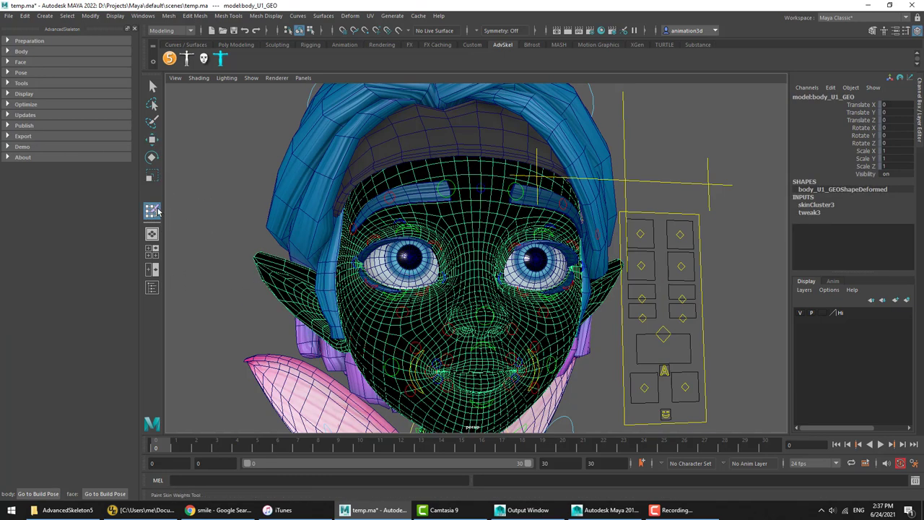
click(277, 216)
scroll(278, 226, down, 5)
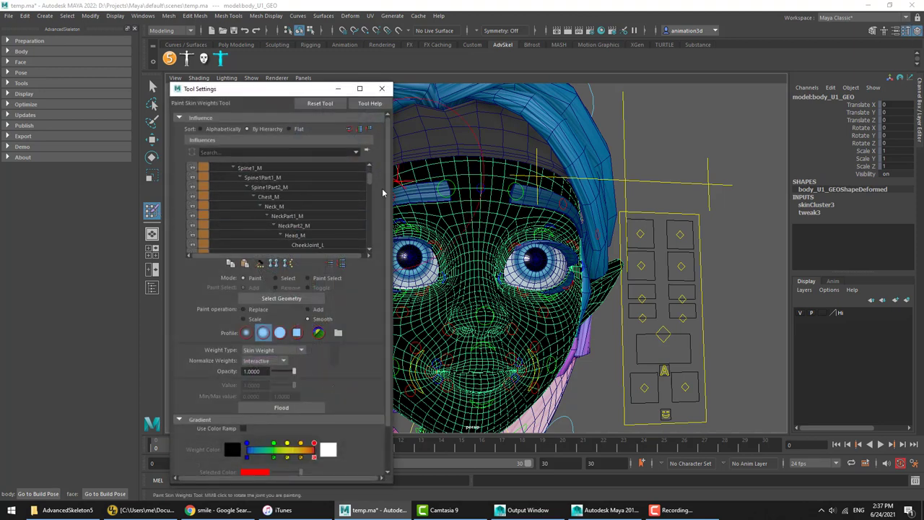
drag(370, 195, 367, 210)
click(313, 226)
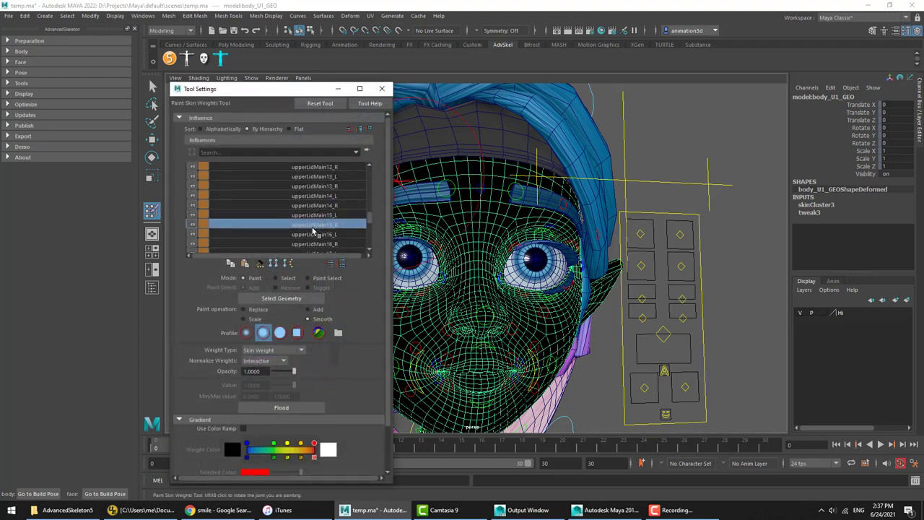
click(382, 89)
click(153, 86)
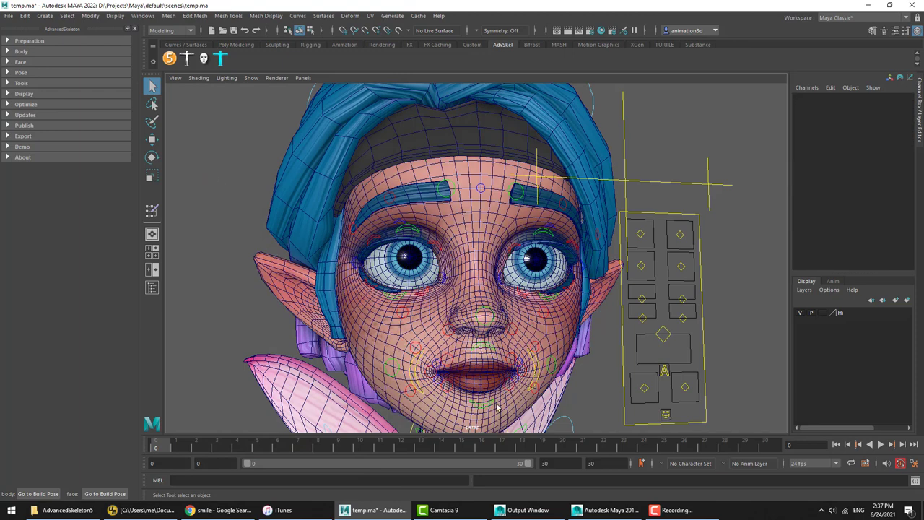
Step: Select the Cheek_R control, move it around to test the cheek deformation, and undo the moves
click(384, 376)
click(386, 372)
key(w)
drag(393, 365, 375, 361)
key(ctrl+z)
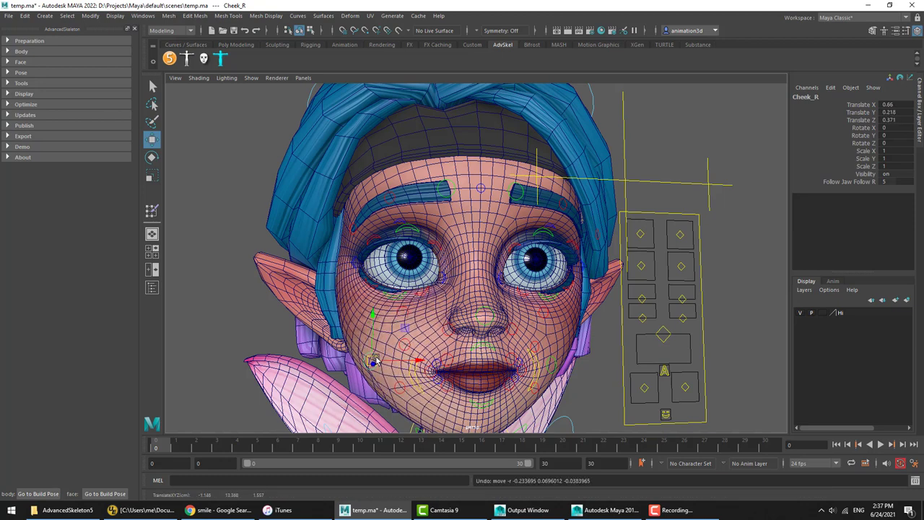
key(ctrl+z)
Step: Start skin-weight painting from the Face section's Tweaks, inspect the CheekJoint_R influence, and exit the tool without painting
click(22, 62)
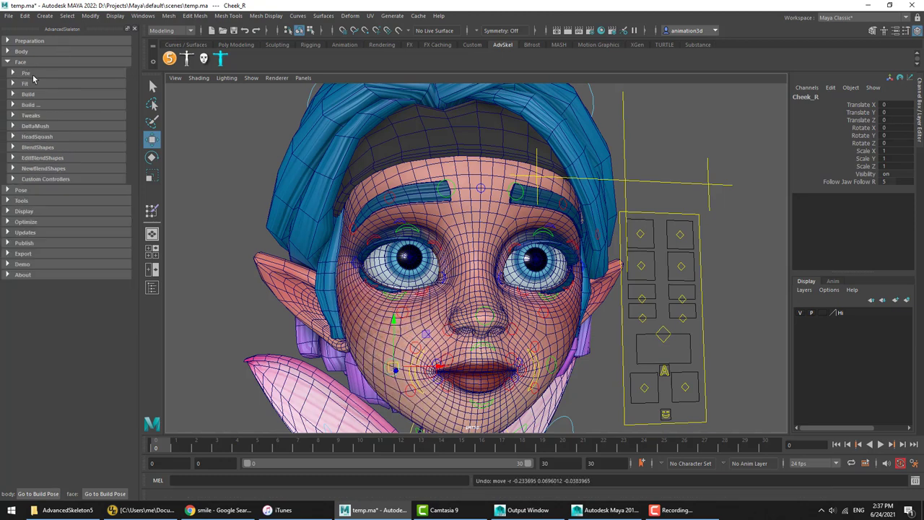
click(29, 115)
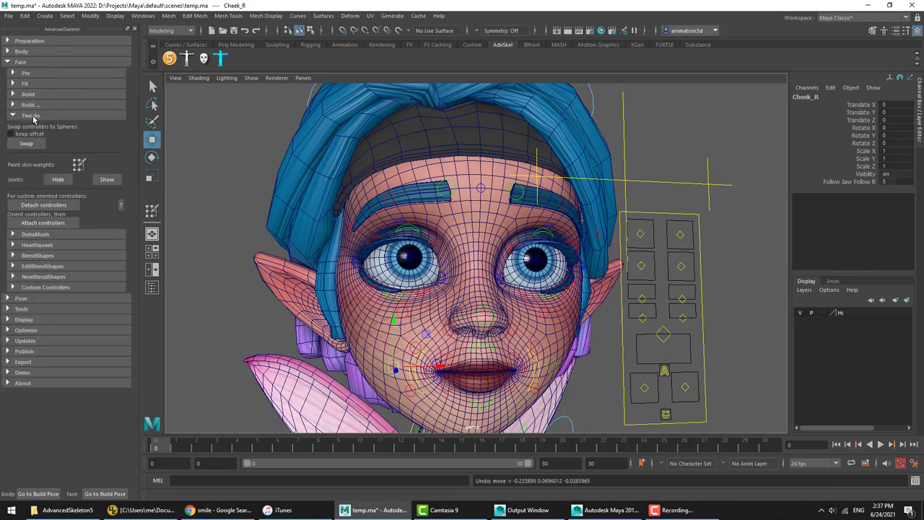
click(78, 164)
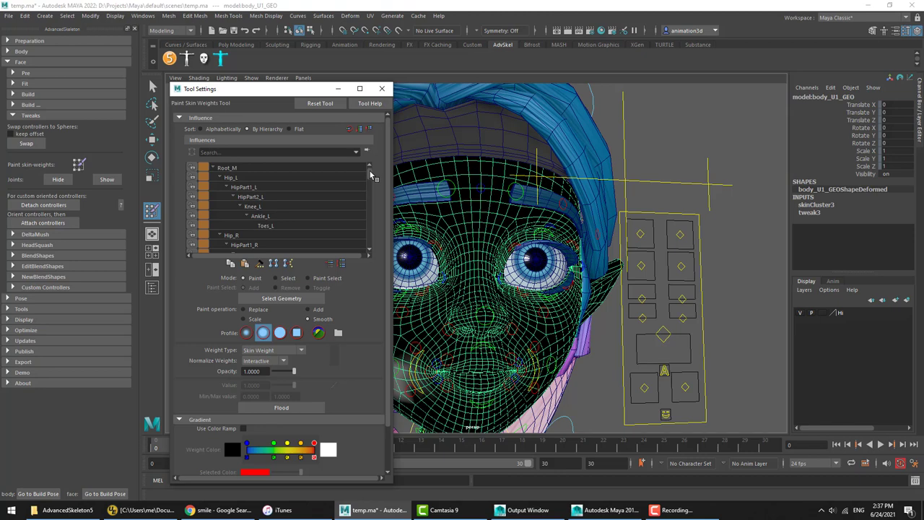
scroll(371, 176, down, 5)
click(320, 243)
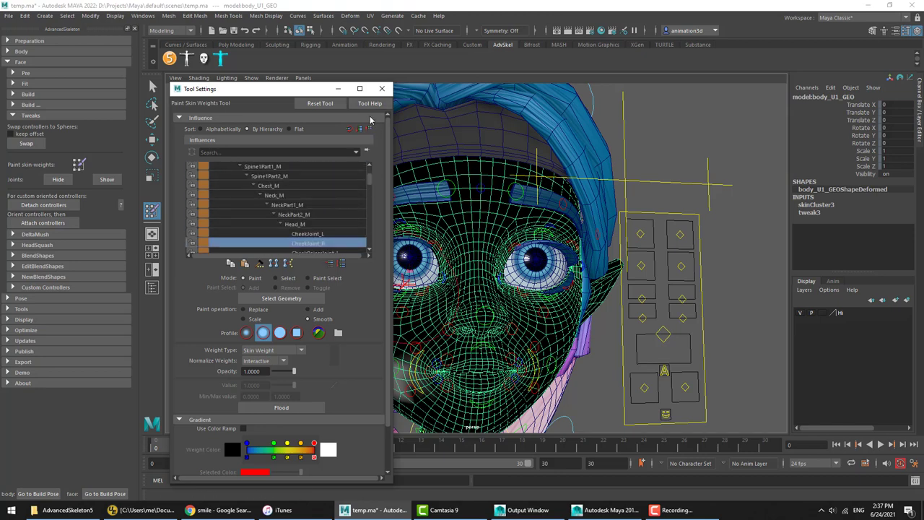
click(382, 88)
click(153, 86)
click(190, 132)
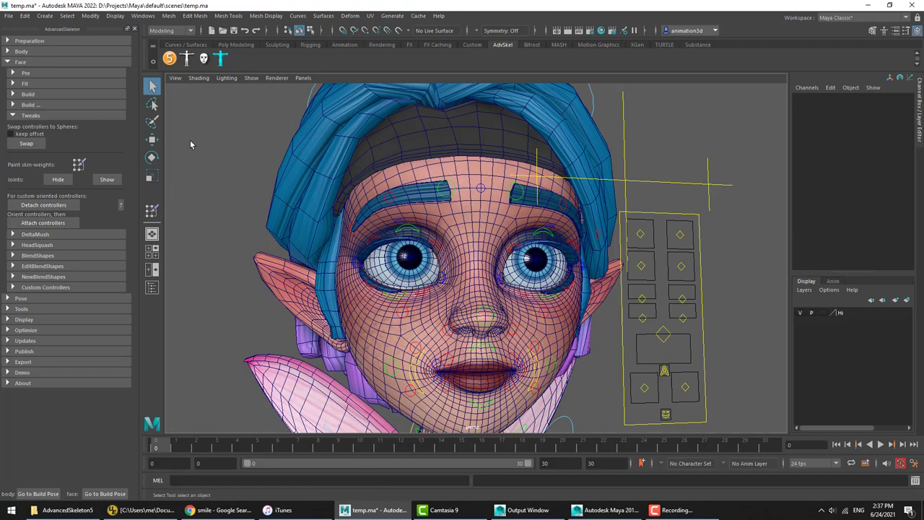
Step: Create a DeltaMush on the body_U1_GEO mesh from the Face section's DeltaMush options
click(32, 116)
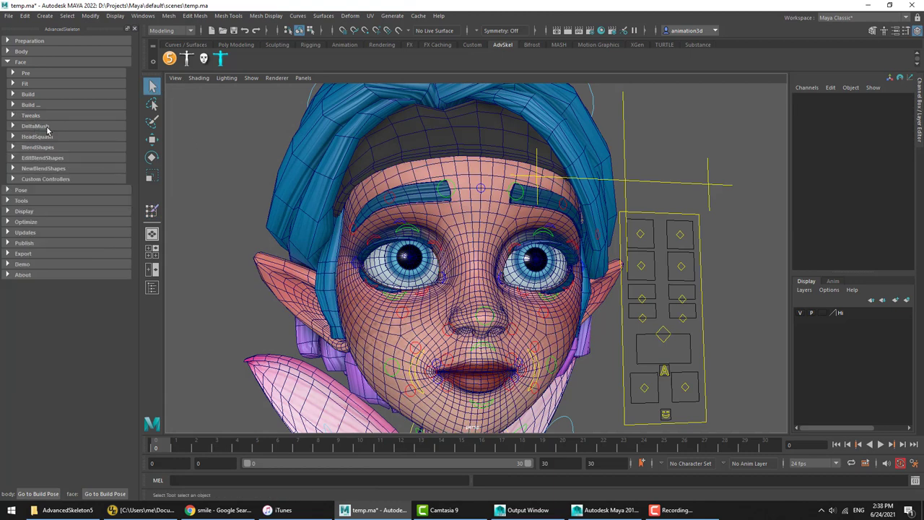
click(34, 126)
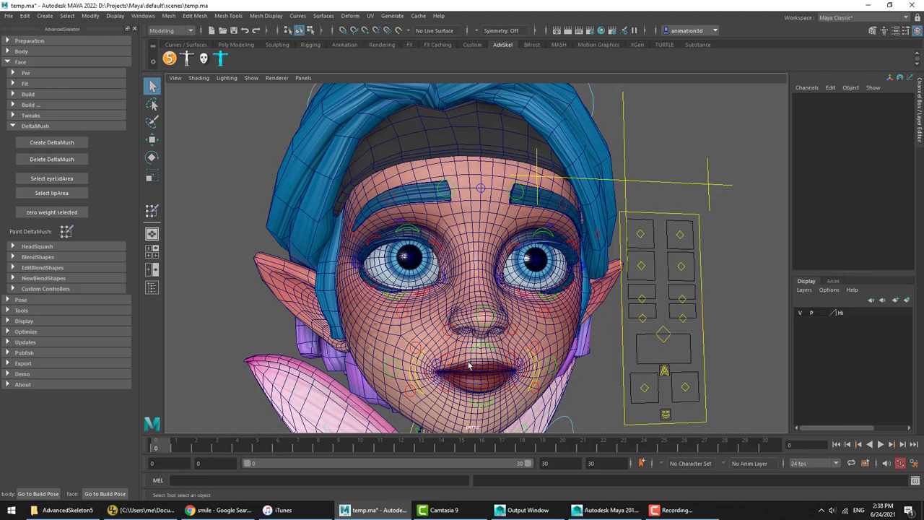
key(e)
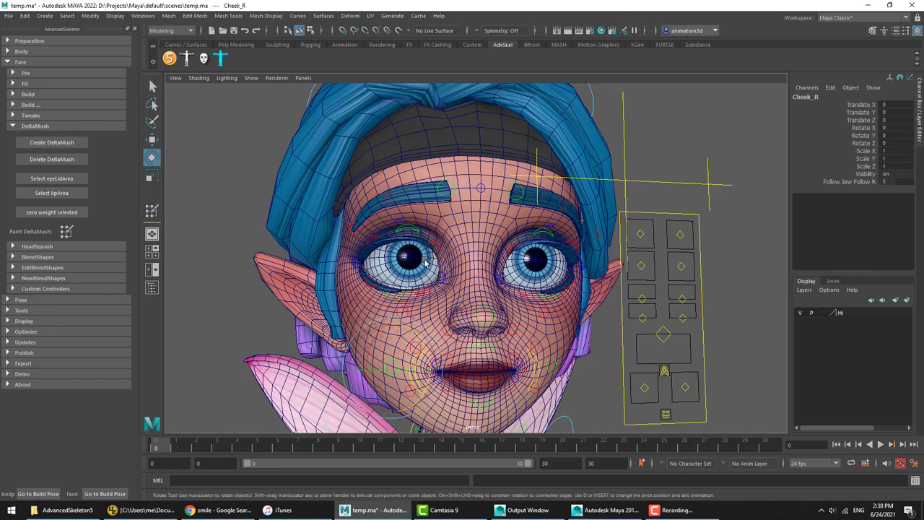
click(455, 189)
click(239, 170)
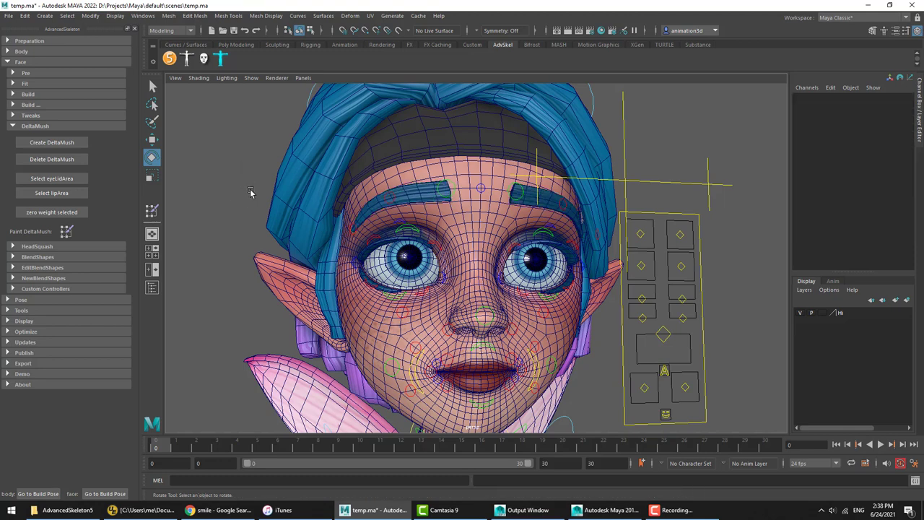
key(w)
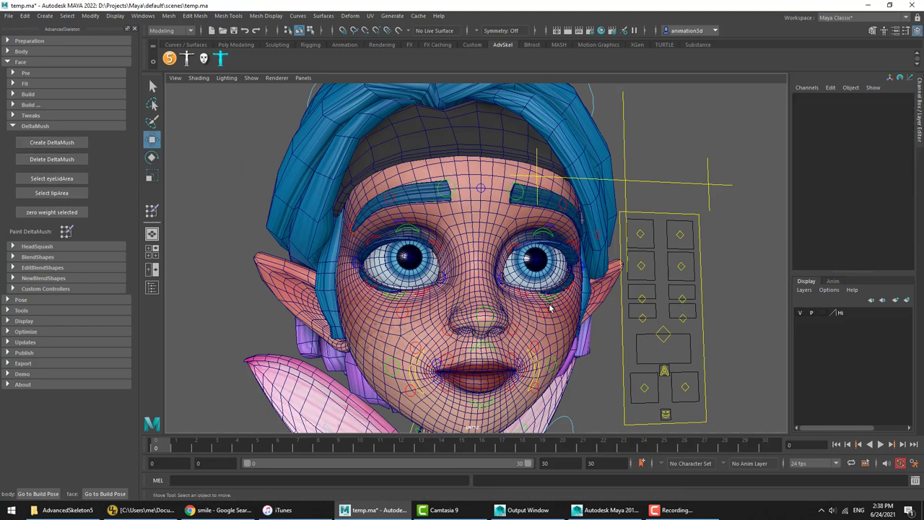
click(289, 276)
click(58, 147)
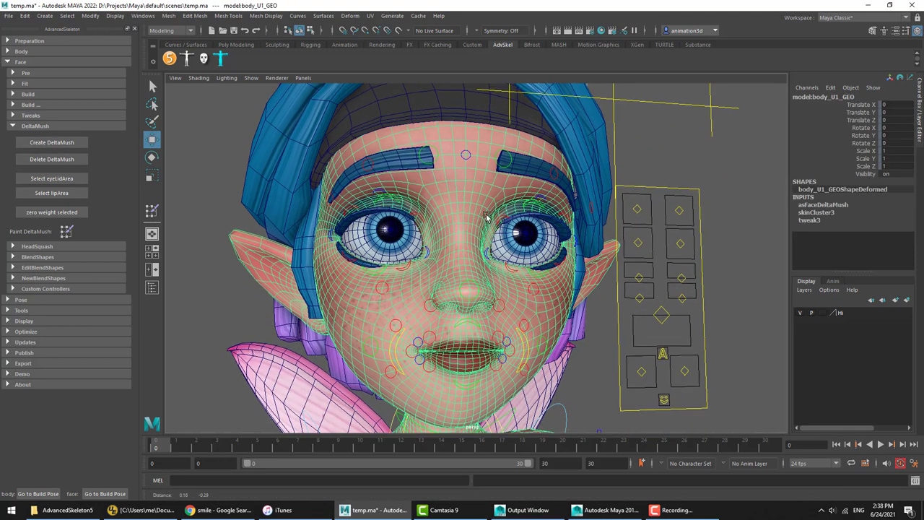
Step: Test the DeltaMush smoothing by moving the Cheek_R and EyeBrowInner_R controls, and undo the moves
click(609, 371)
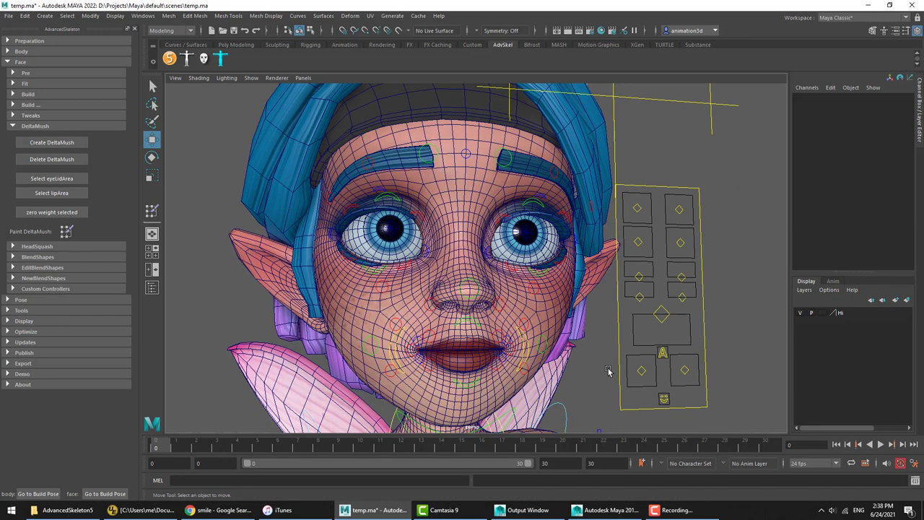
click(364, 354)
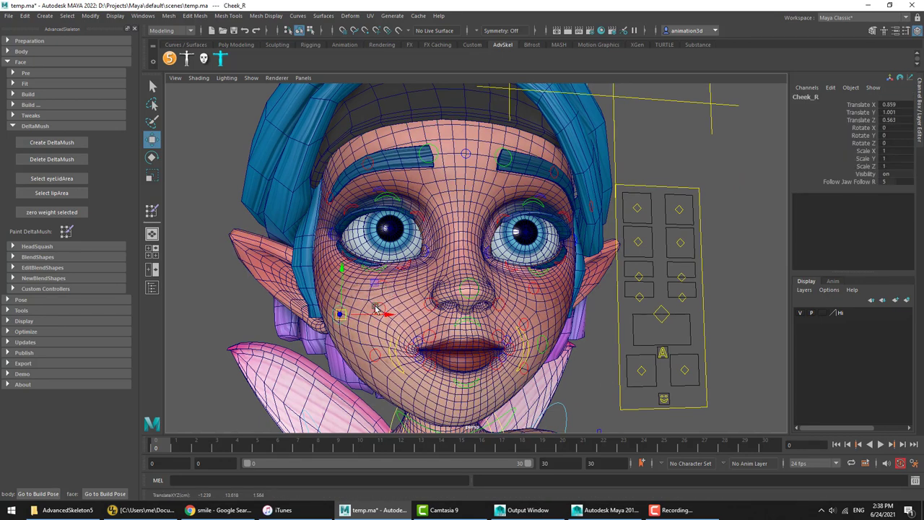
key(ctrl+z)
drag(369, 349, 336, 324)
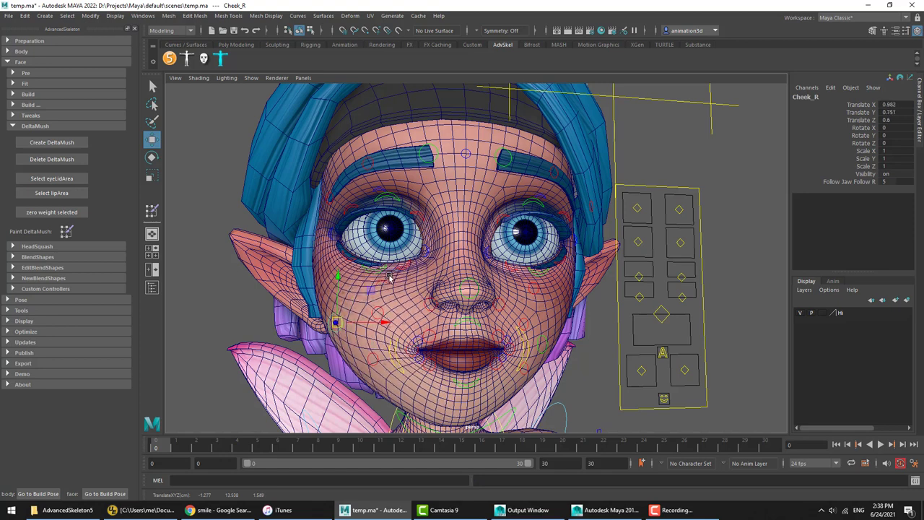
click(435, 156)
drag(434, 156, 451, 209)
key(ctrl+z)
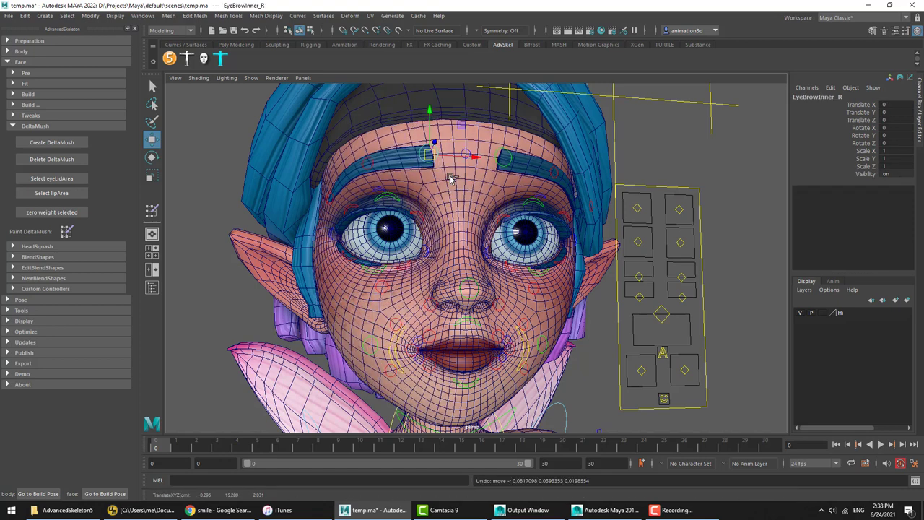
Step: Raise the Blink attribute on both eye controls together to close the eyelids
click(681, 241)
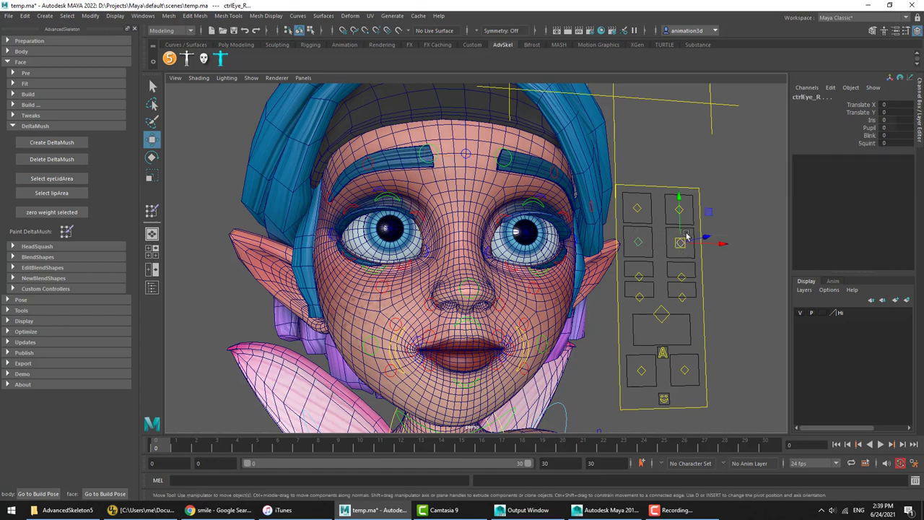
click(870, 136)
middle_drag(534, 239, 574, 239)
alt+drag(579, 240, 556, 245)
alt+right_drag(556, 246, 594, 258)
alt+drag(370, 239, 663, 244)
Step: Compare the eyelids on body_U1_GEO by lowering asFaceDeltaMush's Envelope to 0, restore it to 1, and deselect the mesh
click(345, 223)
key(w)
click(823, 205)
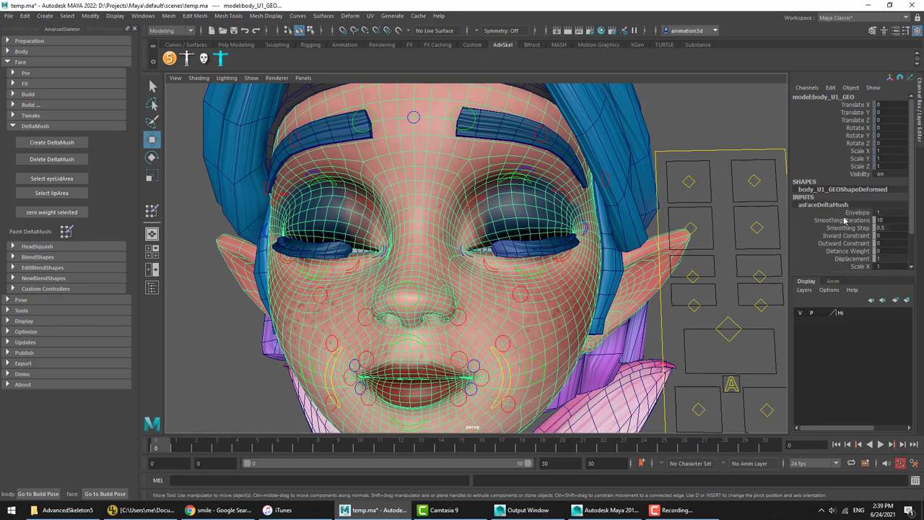
click(857, 213)
middle_drag(636, 259, 545, 260)
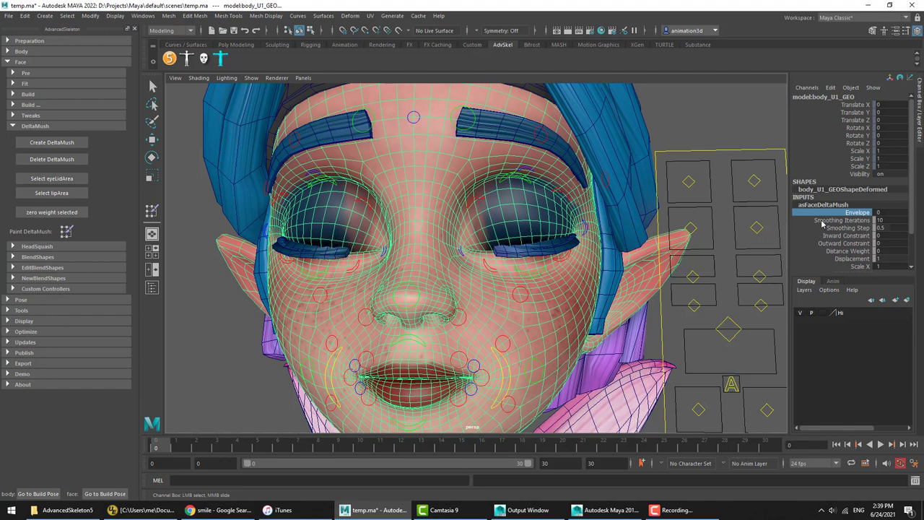
middle_drag(548, 246, 635, 246)
alt+drag(387, 248, 353, 255)
click(221, 331)
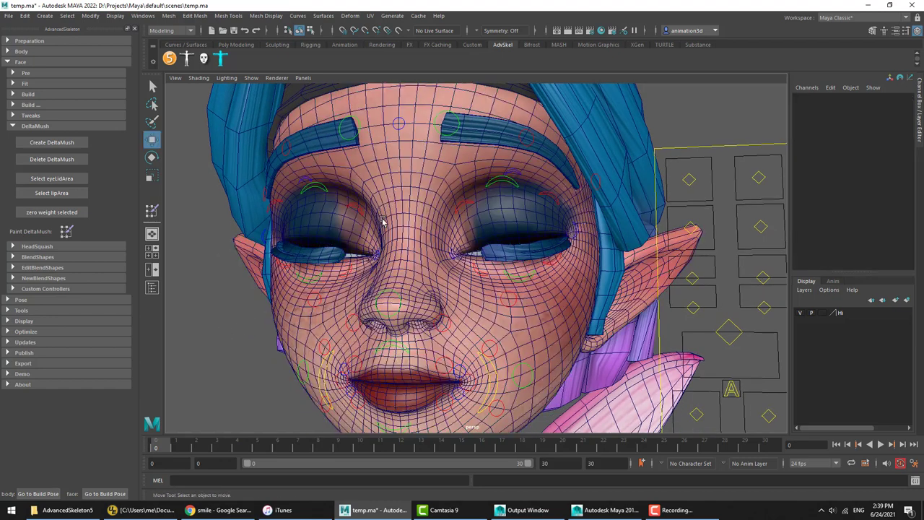
Step: Select the eyelid area vertices with the DeltaMush options and zero their DeltaMush weight
click(43, 179)
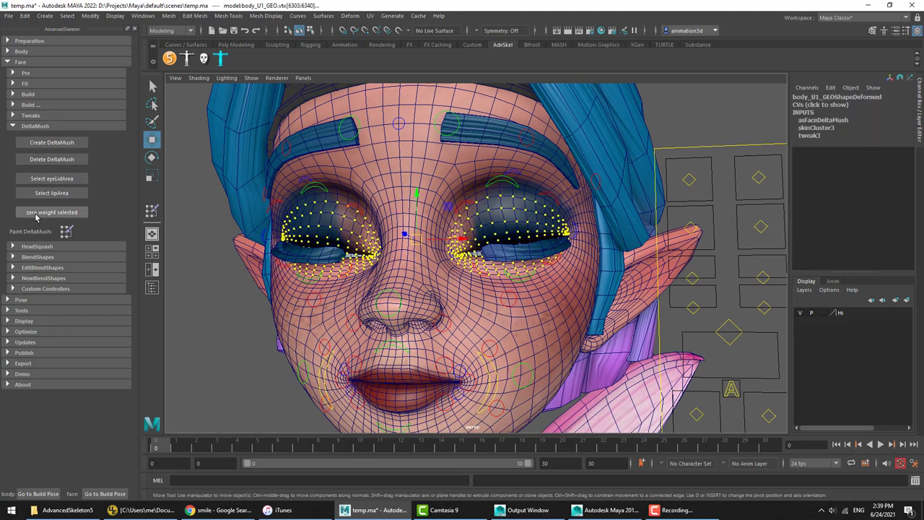
click(43, 212)
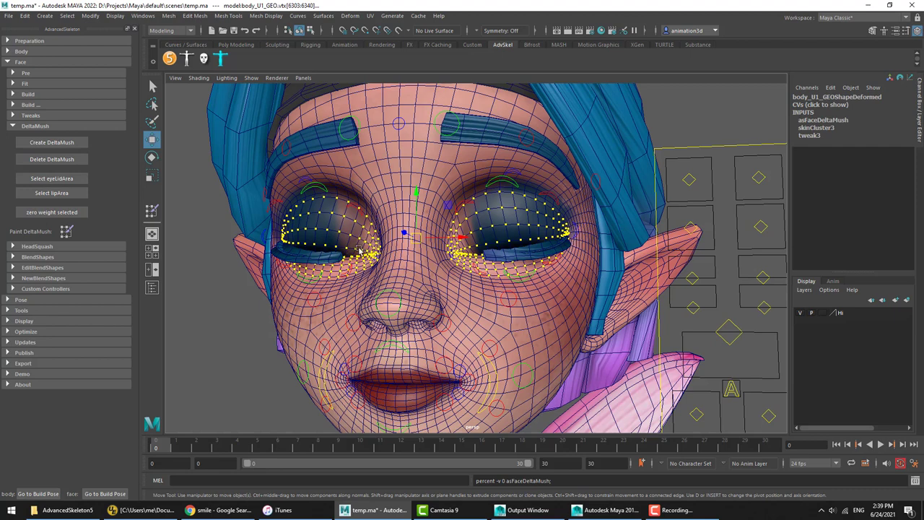
alt+drag(342, 233, 337, 231)
Step: Select the lip area vertices with the DeltaMush options, zero their DeltaMush weight, and clear the selection
click(56, 193)
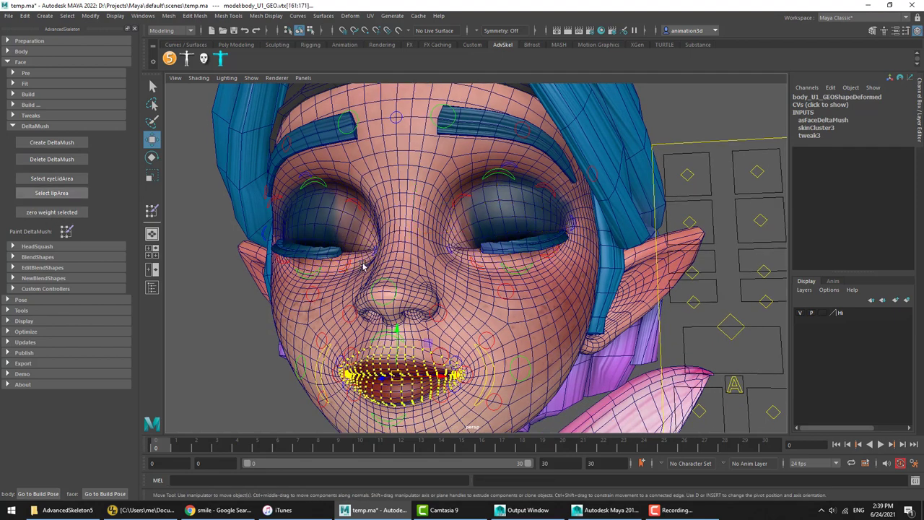
key(f)
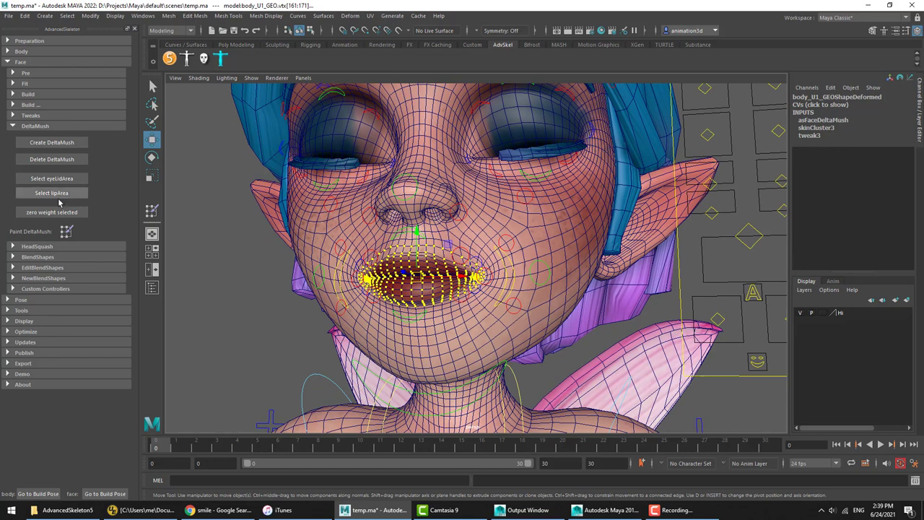
click(54, 216)
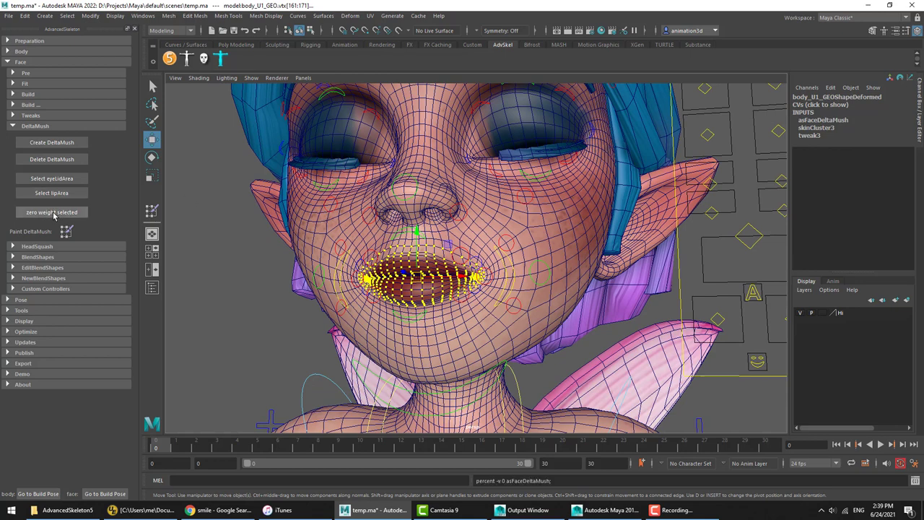
click(260, 367)
Step: Move the lip controls around the right mouth corner, including lowerLipB_R, to test the lip deformation
alt+drag(384, 269, 409, 245)
click(404, 274)
click(399, 273)
click(400, 307)
drag(405, 303, 440, 288)
key(ctrl+z)
alt+right_drag(440, 289, 461, 271)
alt+drag(462, 271, 389, 355)
click(403, 309)
click(397, 307)
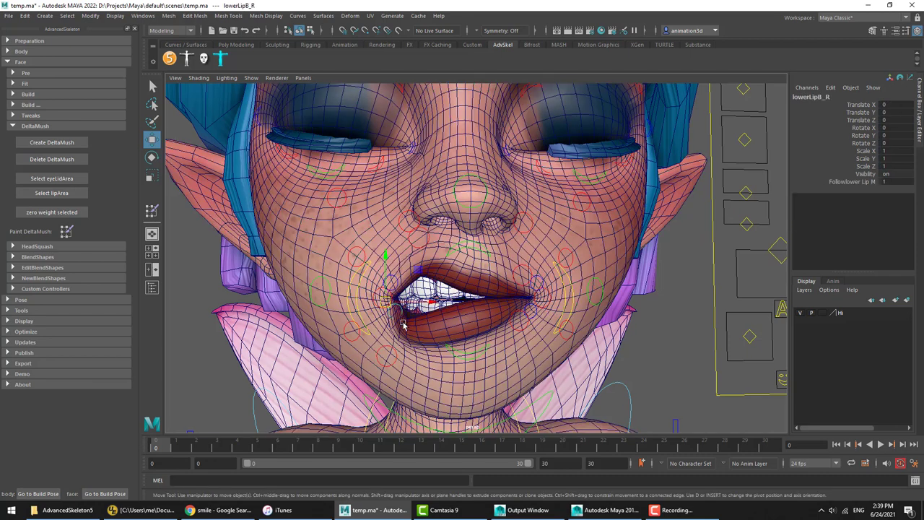
drag(386, 304, 381, 343)
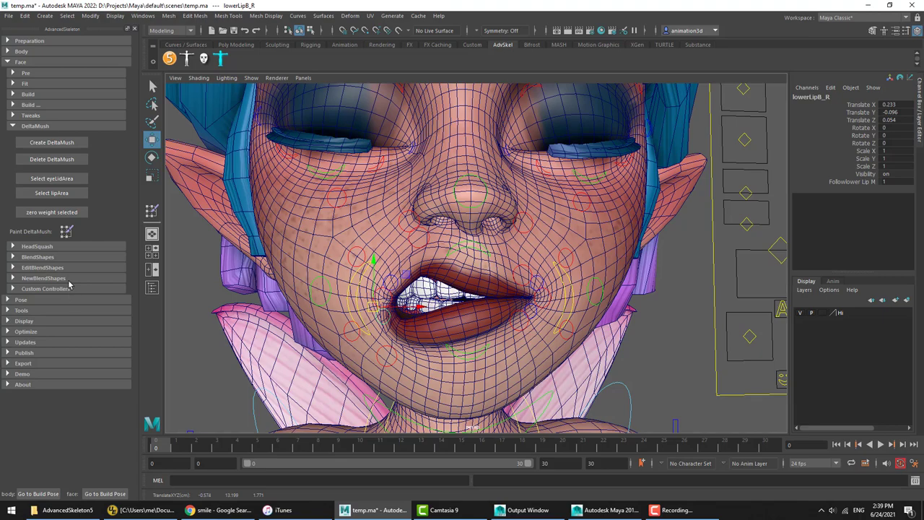
Step: Collapse the DeltaMush options, return the face to its build pose, and clear the selection
click(35, 126)
click(105, 493)
scroll(546, 217, down, 3)
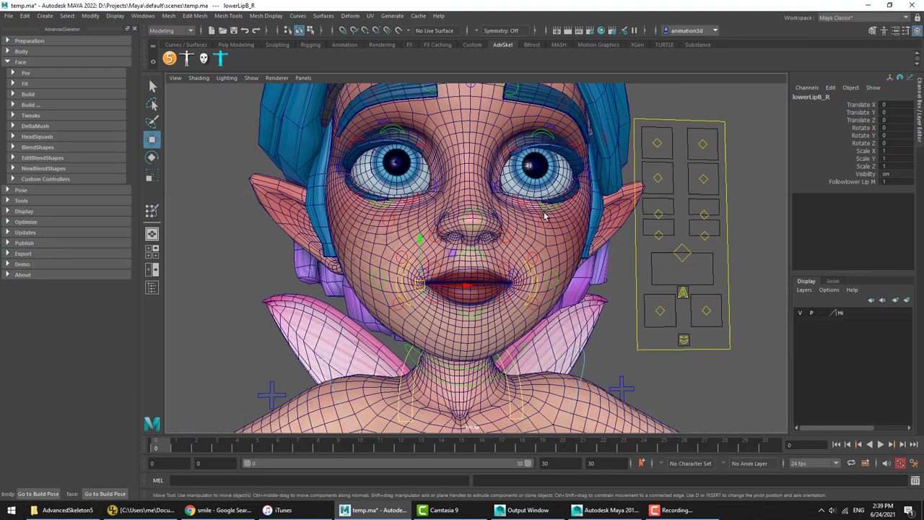
scroll(544, 216, down, 3)
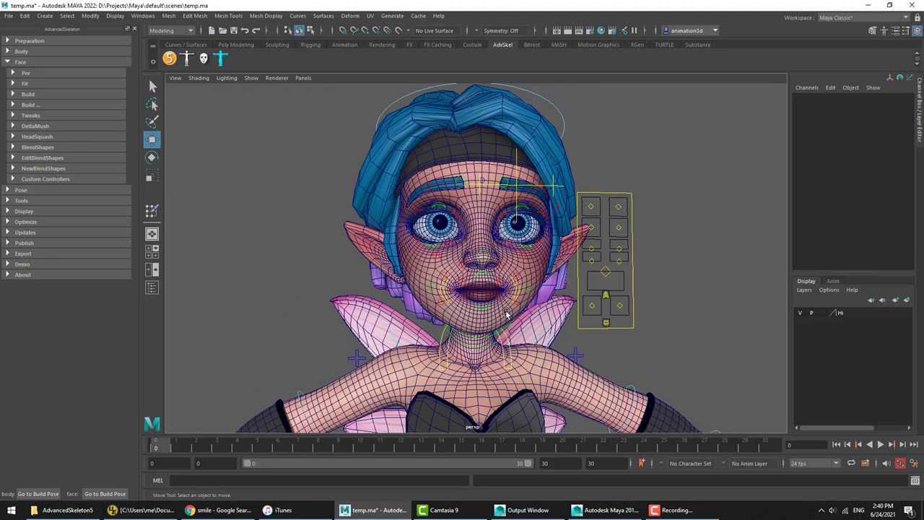
Step: Test the Cheek_R control by moving it, undo the move, and deselect it
scroll(594, 330, up, 5)
alt+drag(594, 330, 653, 347)
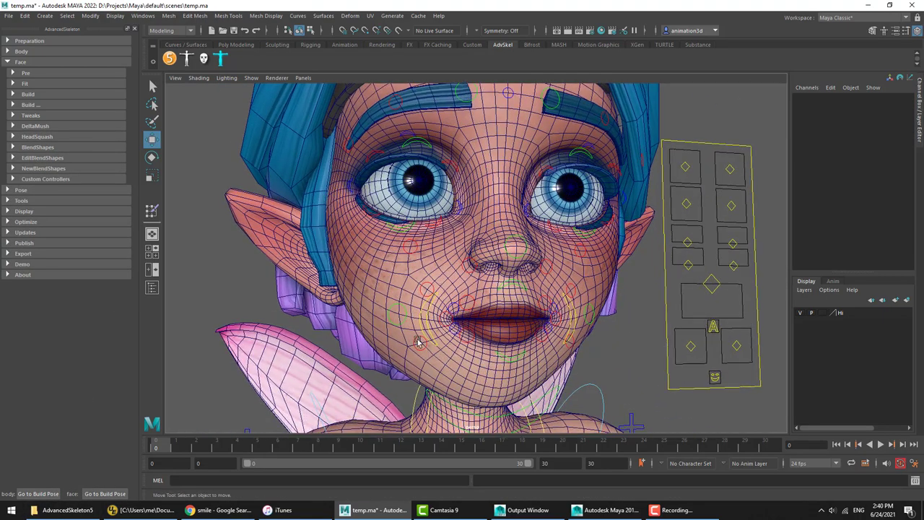
click(392, 324)
click(401, 315)
middle_drag(450, 348, 471, 304)
key(ctrl+z)
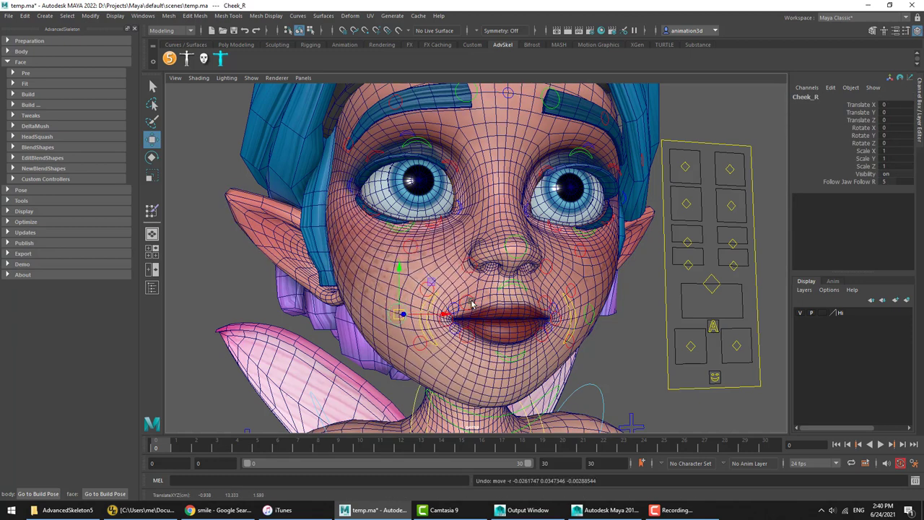
click(329, 312)
Step: Create a SoftMod on the outer right cheek near the ear using the Face section's Custom Controllers
click(43, 179)
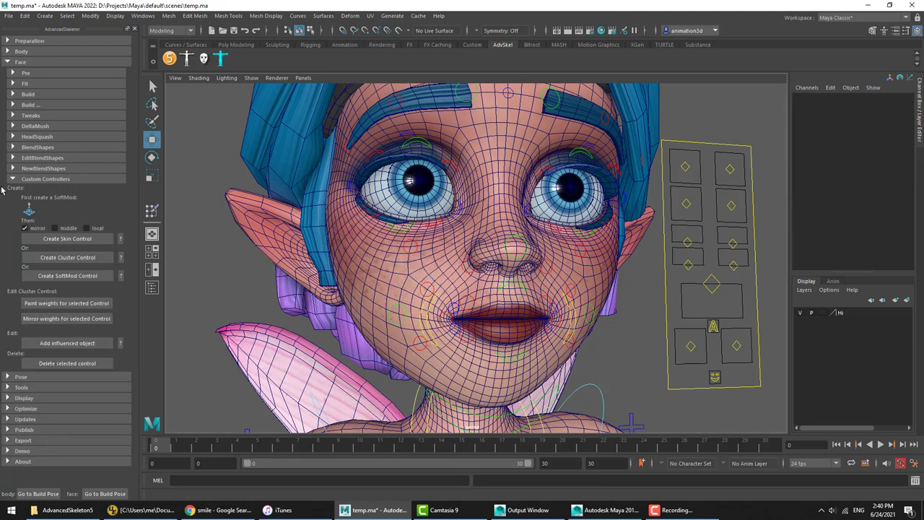
click(29, 210)
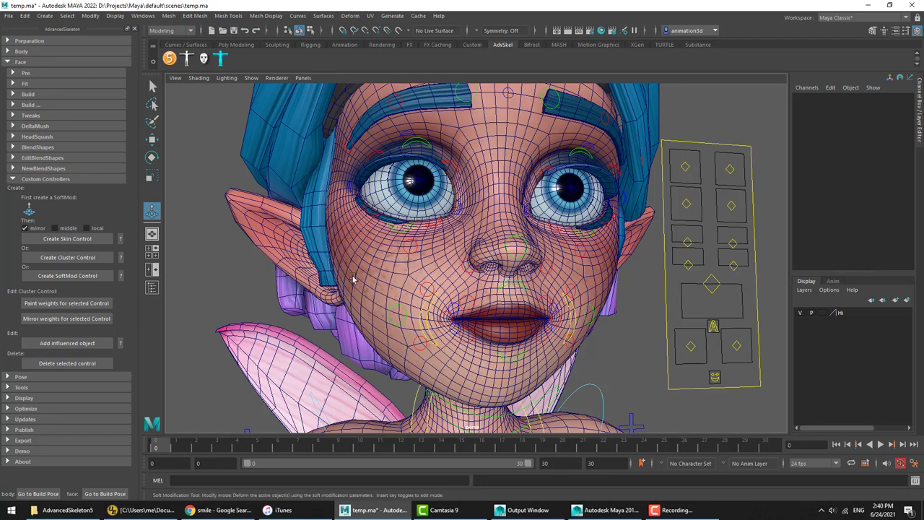
click(354, 276)
mouse_move(488, 278)
alt+mouse_down()
mouse_move(534, 283)
mouse_move(489, 283)
alt+mouse_up()
alt+right_drag(488, 283, 395, 284)
alt+drag(395, 285, 397, 189)
click(397, 188)
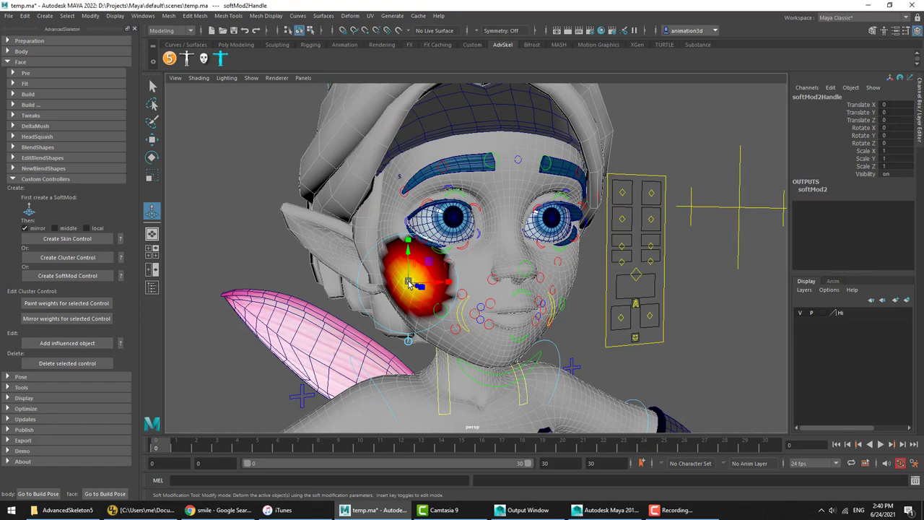
Step: Pull the SoftMod handle outward from the cheek to about -0.431, 0.006, -0.183 to preview its falloff
drag(409, 283, 373, 278)
alt+drag(394, 283, 371, 278)
alt+right_drag(372, 278, 477, 295)
alt+middle_drag(458, 272, 487, 301)
alt+right_drag(426, 285, 435, 277)
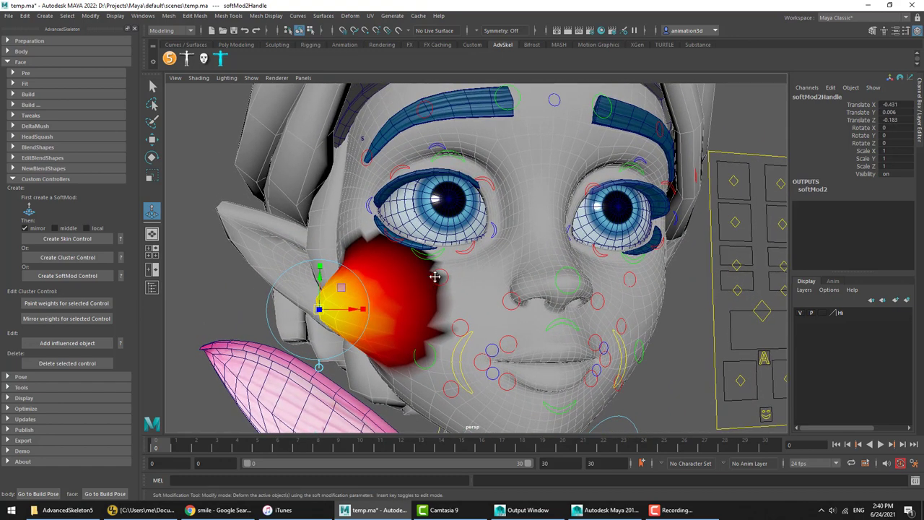
alt+middle_drag(435, 277, 461, 265)
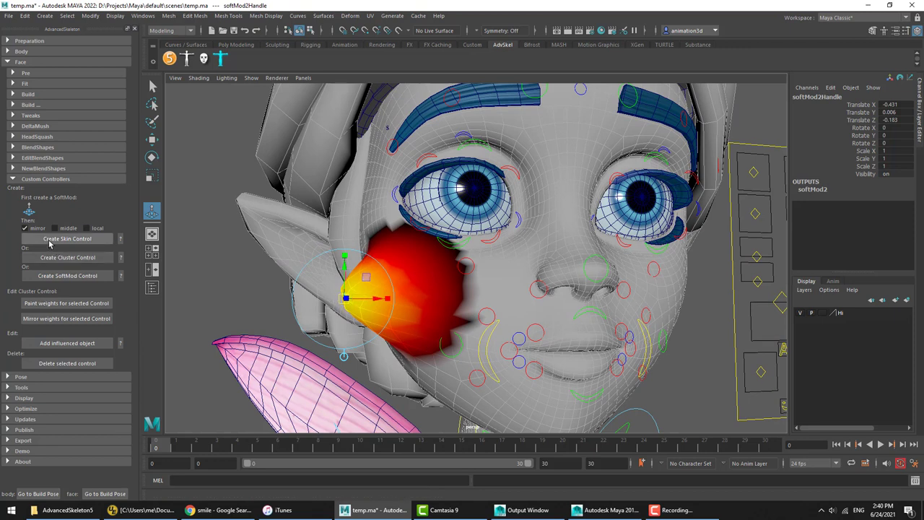
Step: Create a mirrored skin control named cheek2 from the SoftMod
click(49, 245)
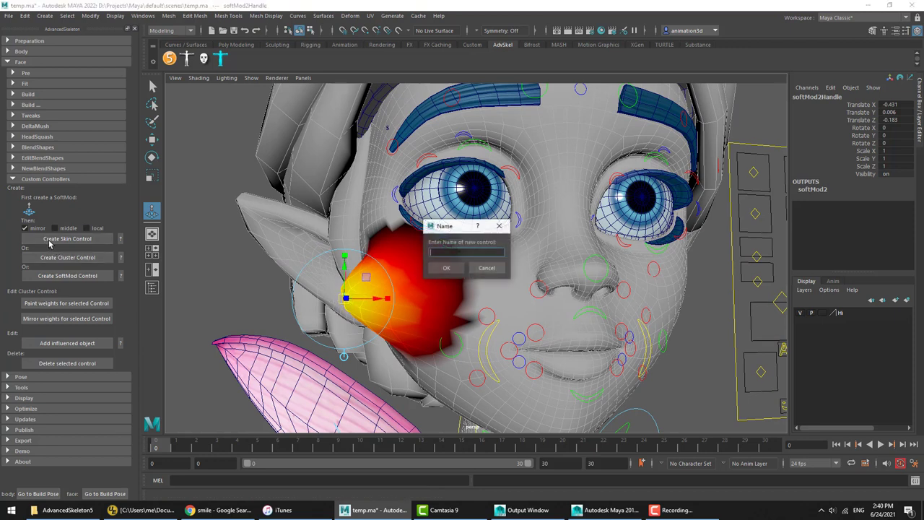
click(440, 270)
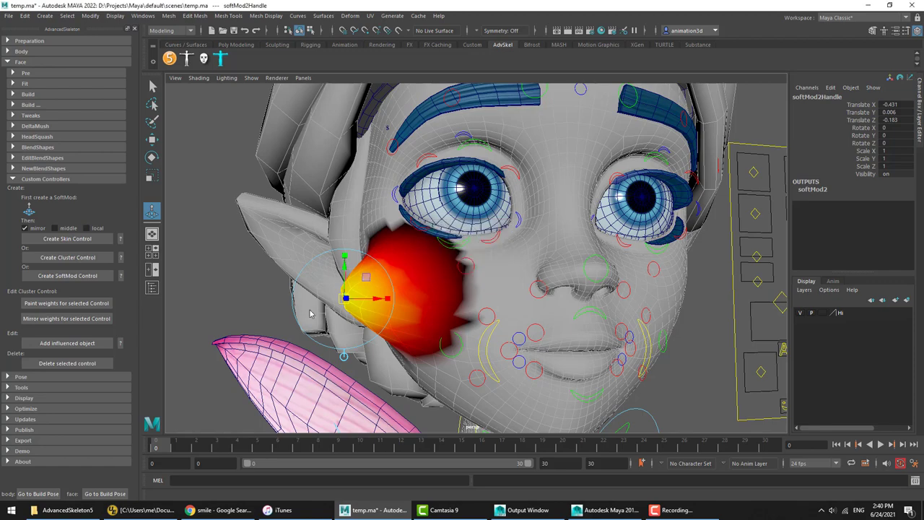
Step: Select the cheek2_R control, move it to test the outer cheek deformation, and undo the move
alt+drag(653, 300, 362, 300)
click(340, 299)
key(w)
key(ctrl+z)
alt+drag(485, 332, 484, 318)
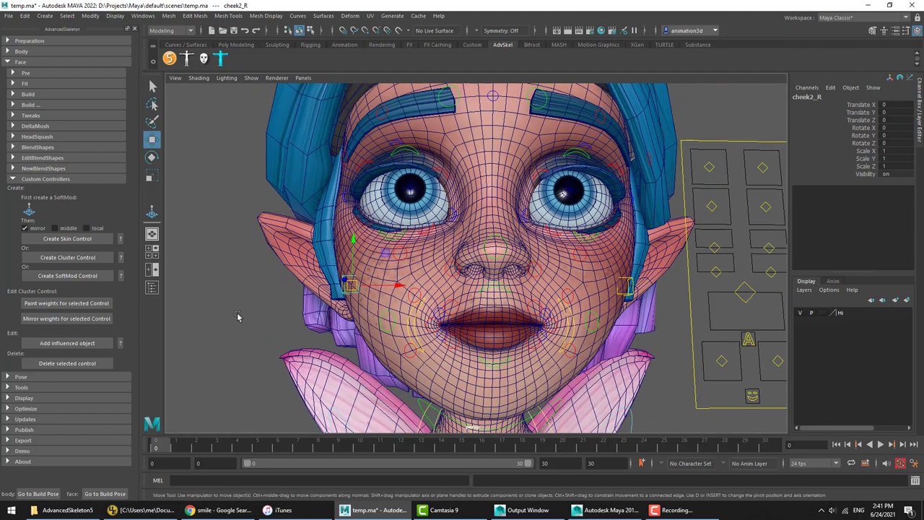
Step: Collapse the Custom Controllers options and examine the face and its new cheek controls from several angles
click(66, 180)
alt+drag(528, 224, 594, 238)
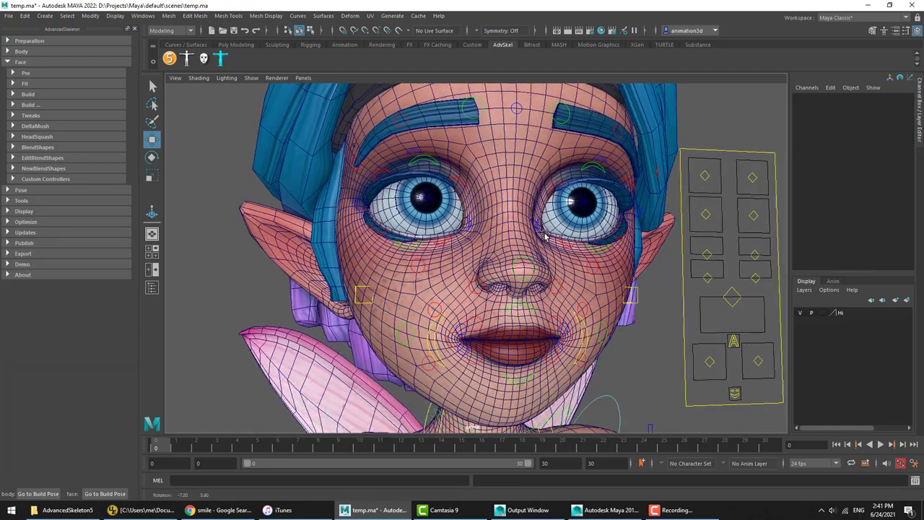
alt+middle_drag(495, 239, 485, 298)
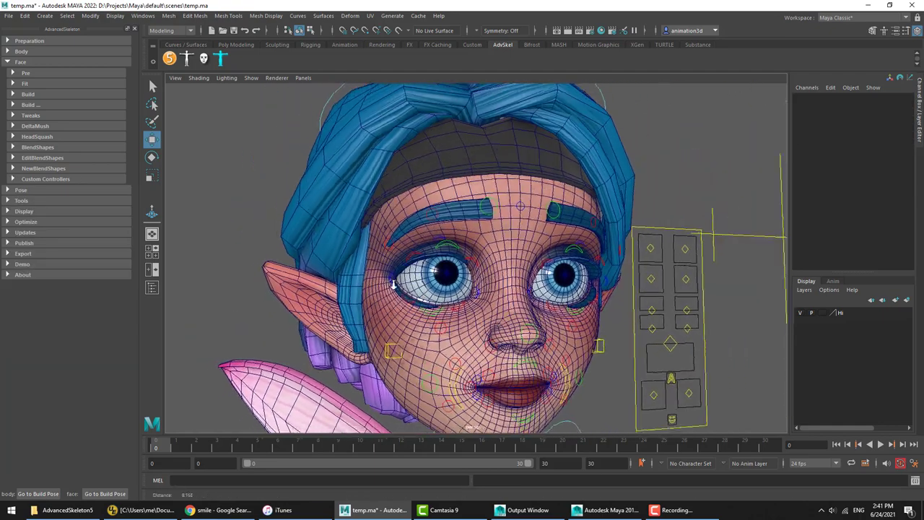
scroll(387, 285, down, 3)
alt+drag(425, 288, 402, 285)
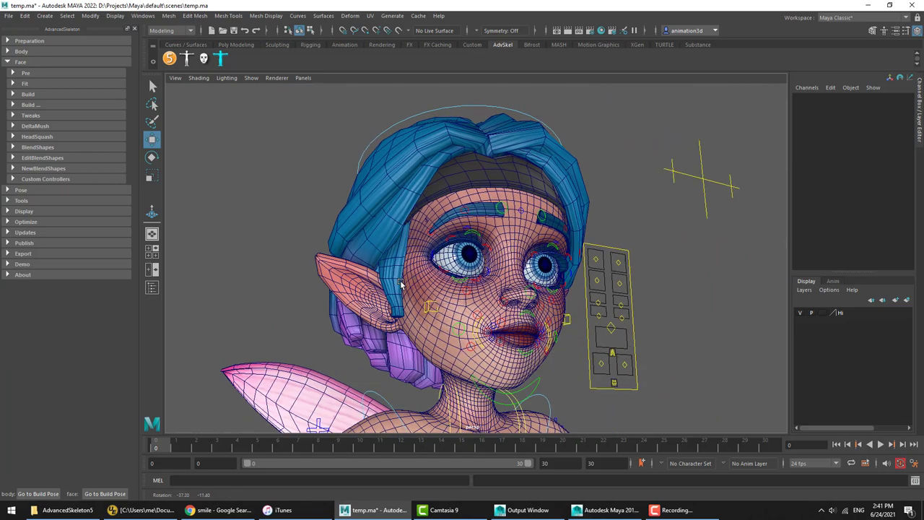
alt+right_drag(403, 284, 487, 313)
alt+drag(487, 313, 465, 332)
scroll(465, 333, down, 3)
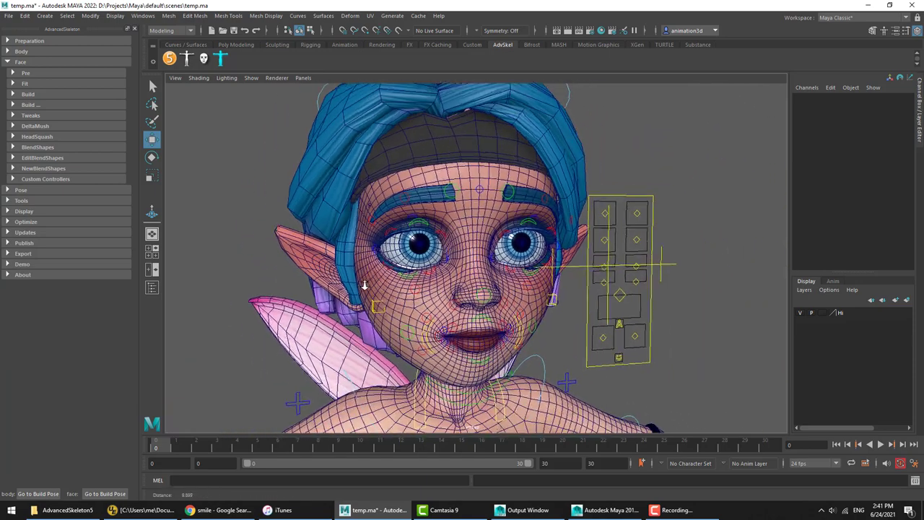